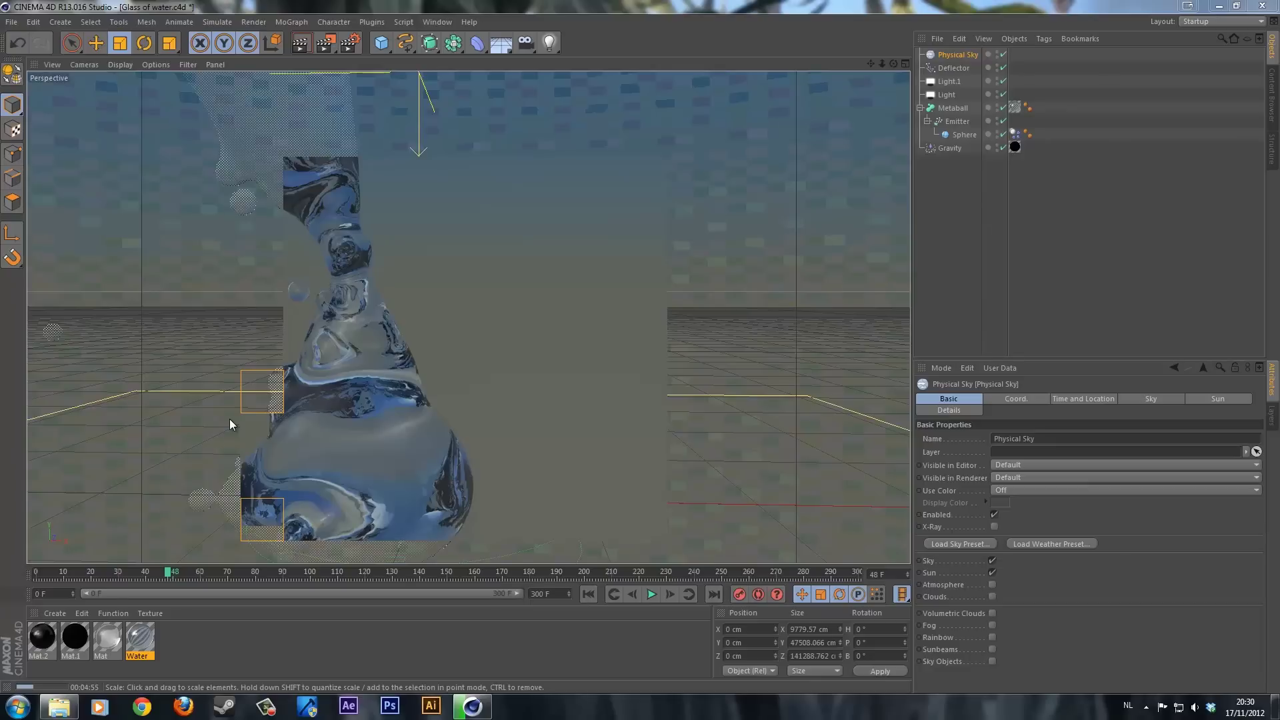
- Create a new empty Untitled 3 project from the File menu
{"action": "left_click", "coordinate": [11, 22]}
{"action": "left_click", "coordinate": [27, 42]}
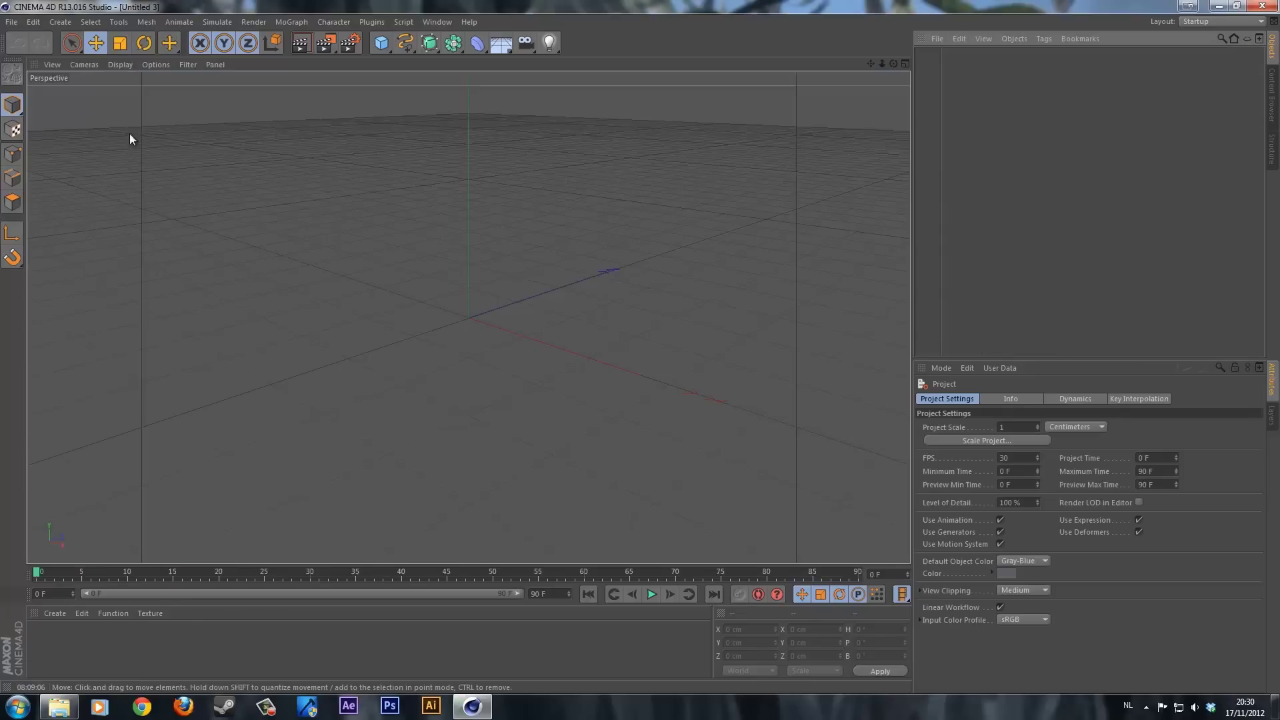
- Add two spheres, moving Sphere.1 to about 218 cm on X beside the first
{"action": "left_click_drag", "start_coordinate": [352, 251], "coordinate": [442, 159], "text": "alt"}
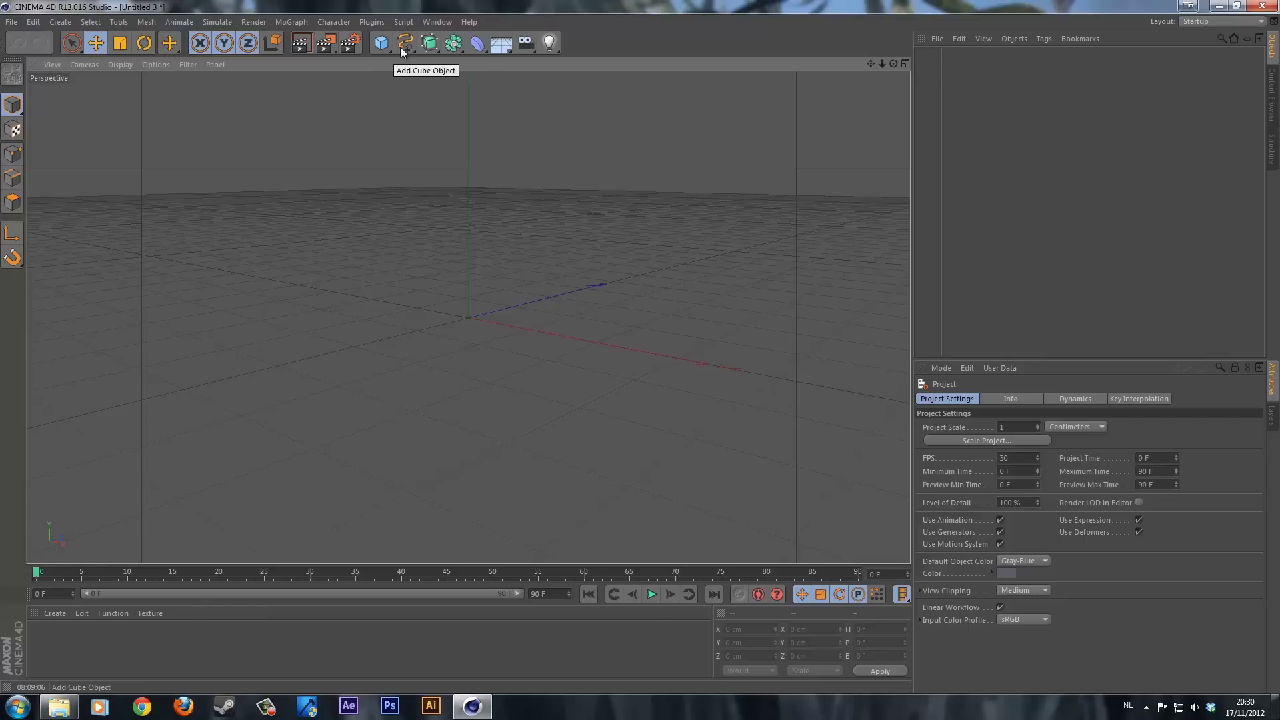
{"action": "left_click", "coordinate": [456, 44]}
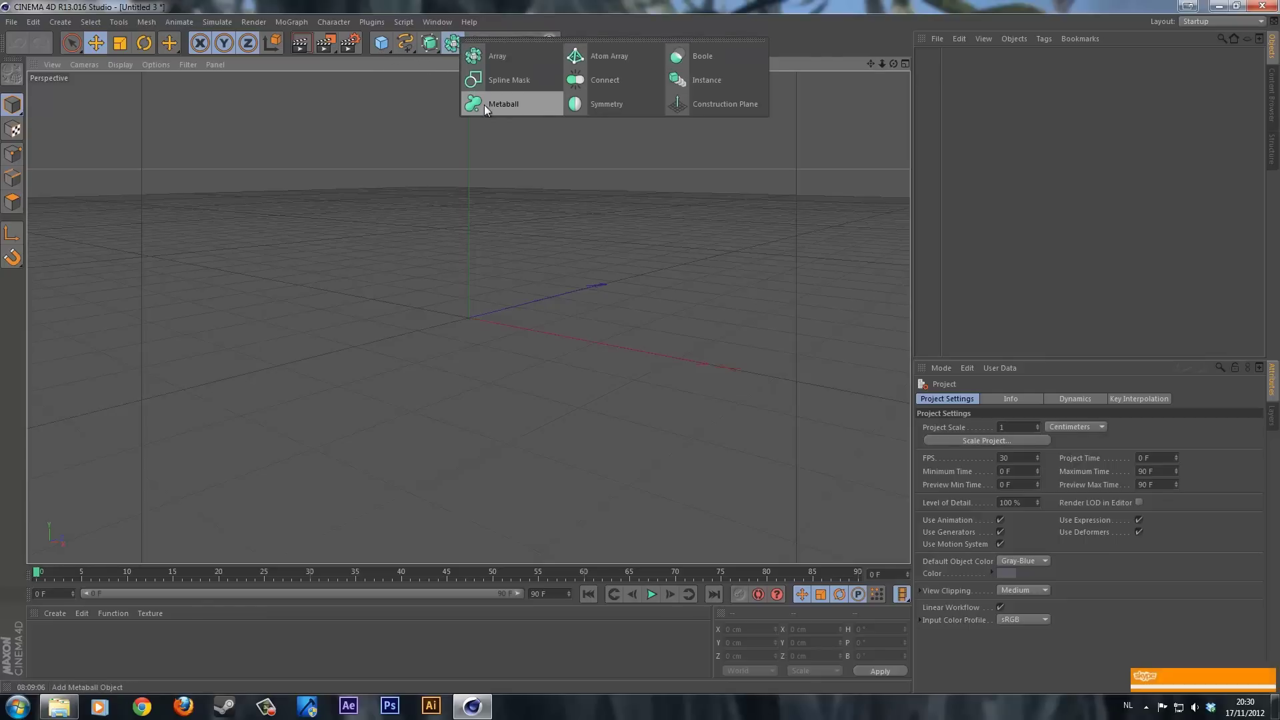
{"action": "left_click", "coordinate": [381, 44]}
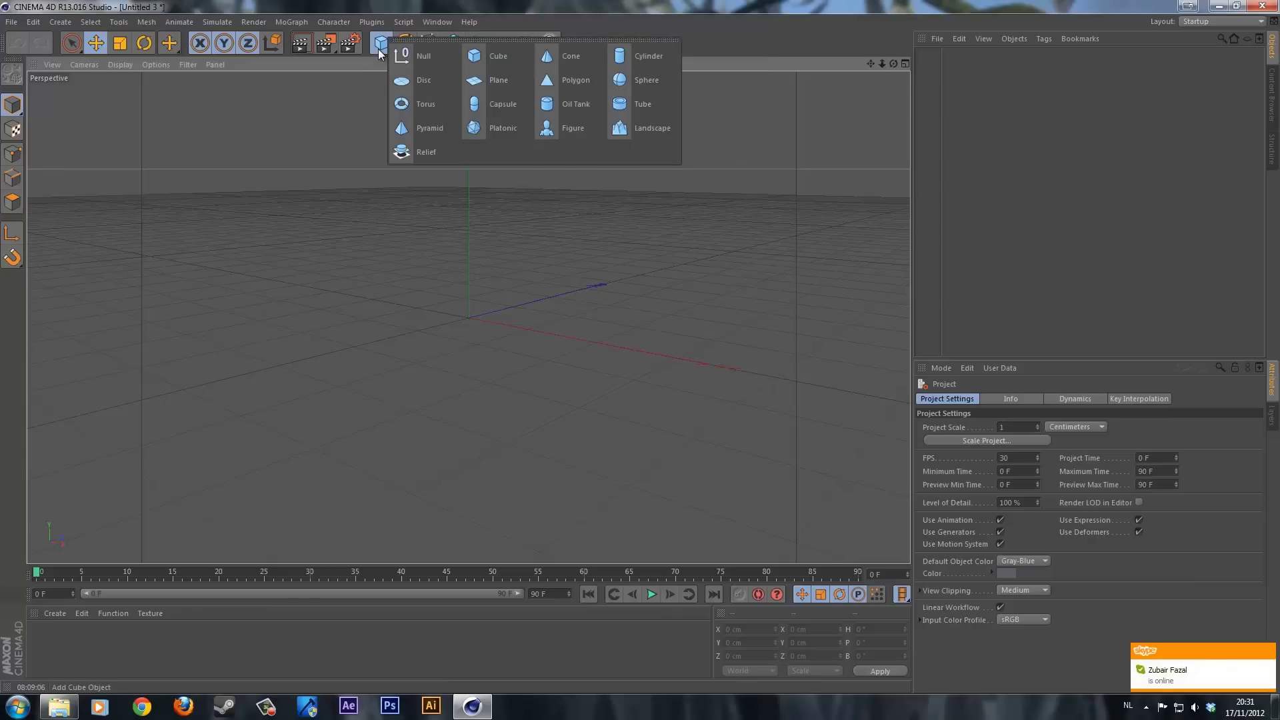
{"action": "left_click", "coordinate": [627, 80]}
{"action": "left_click", "coordinate": [381, 44]}
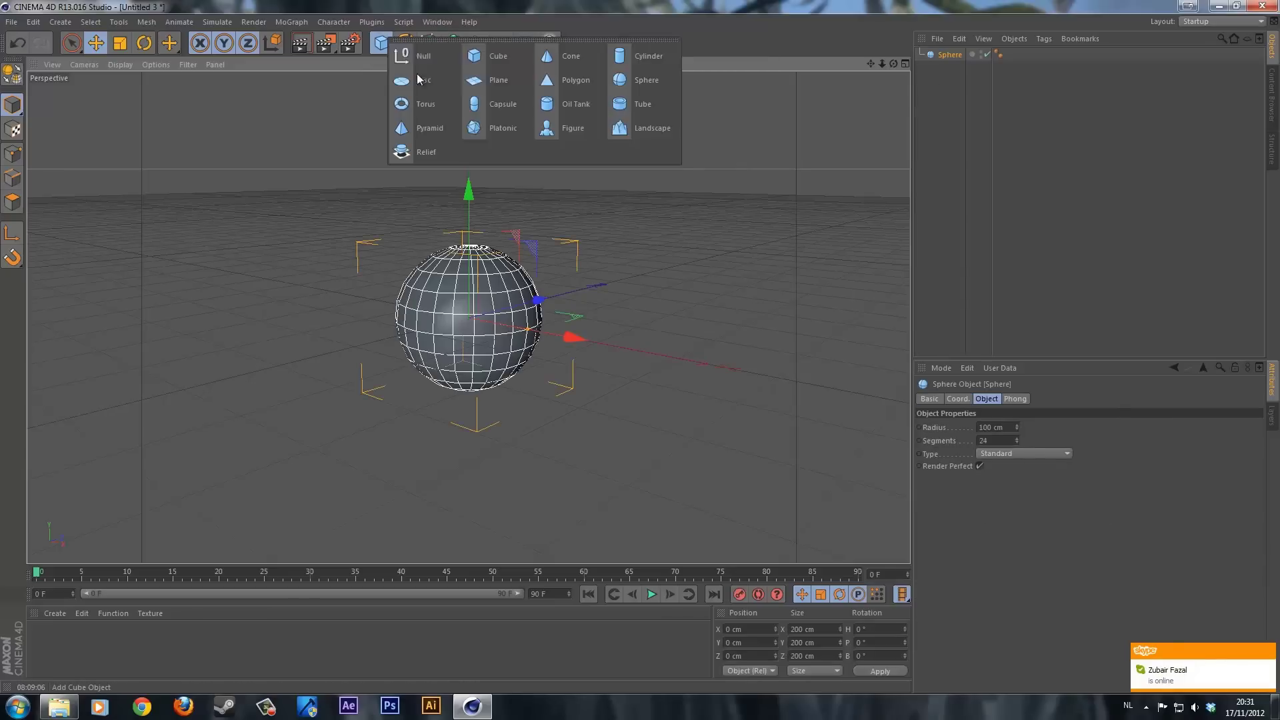
{"action": "left_click", "coordinate": [637, 80]}
{"action": "left_click_drag", "start_coordinate": [578, 343], "coordinate": [739, 372]}
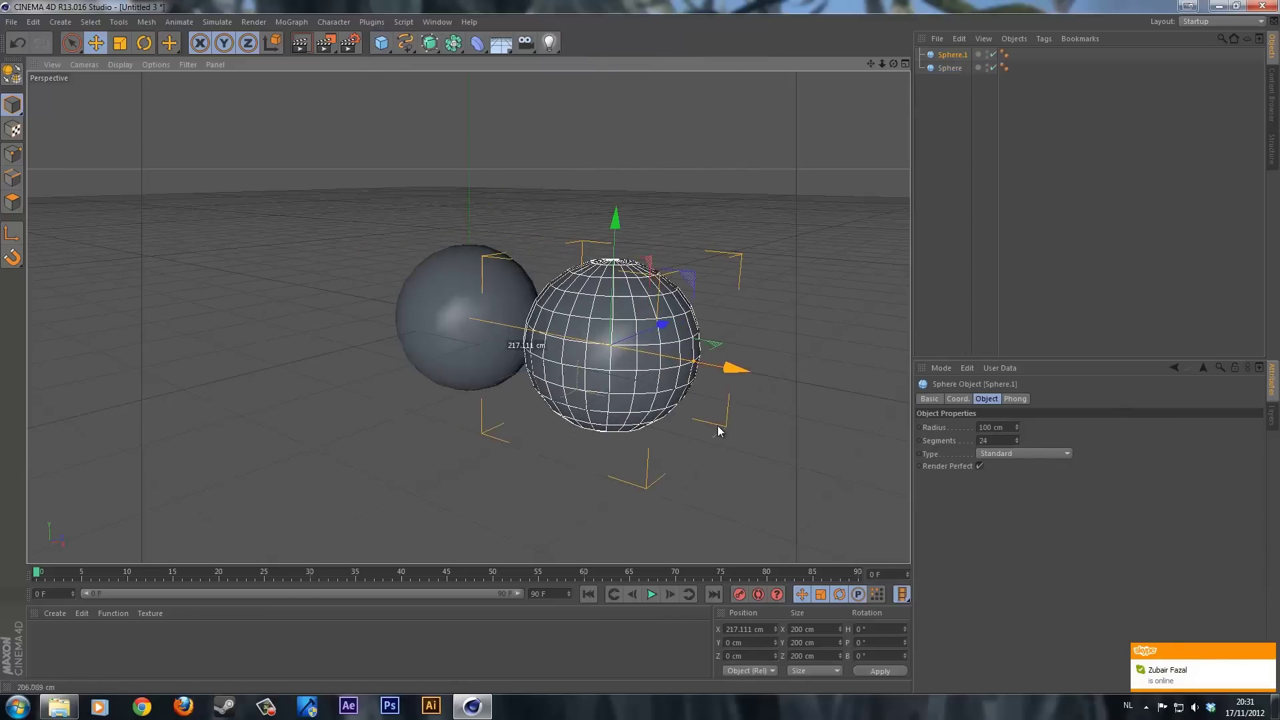
{"action": "left_click", "coordinate": [454, 44]}
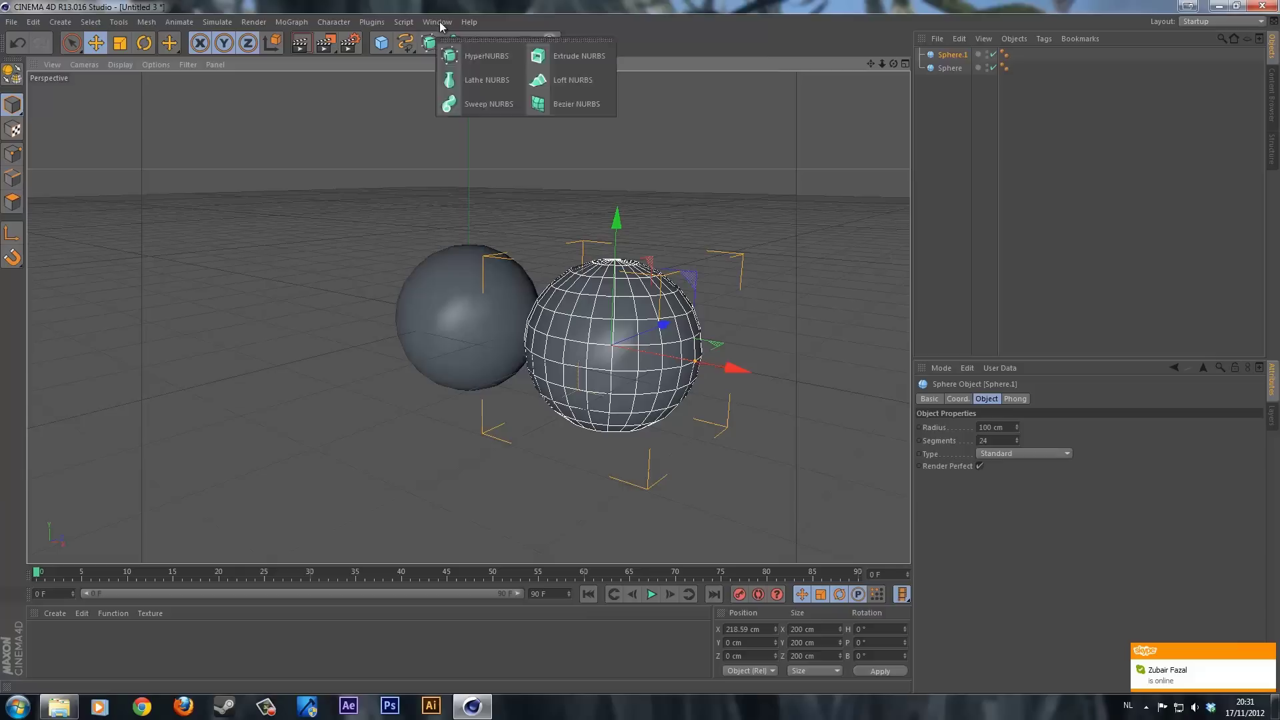
- Add a Metaball and place both spheres under it
{"action": "left_click", "coordinate": [504, 104]}
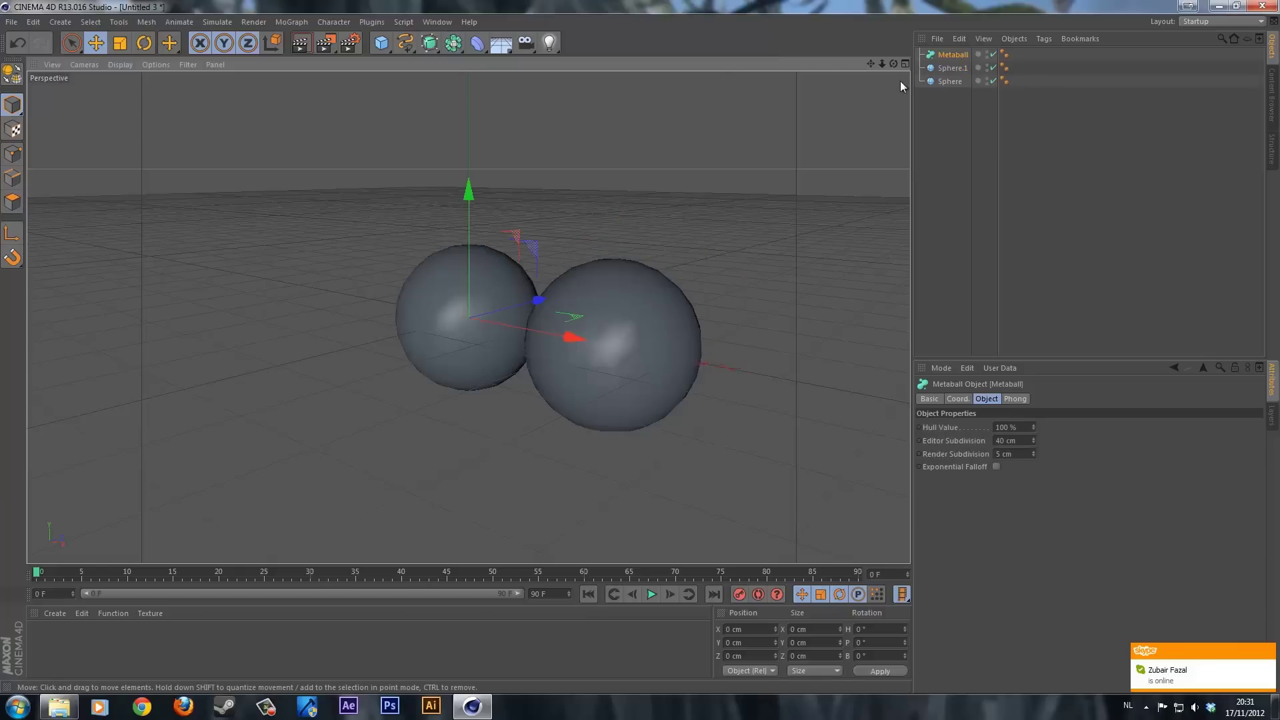
{"action": "left_click_drag", "start_coordinate": [944, 74], "coordinate": [953, 56]}
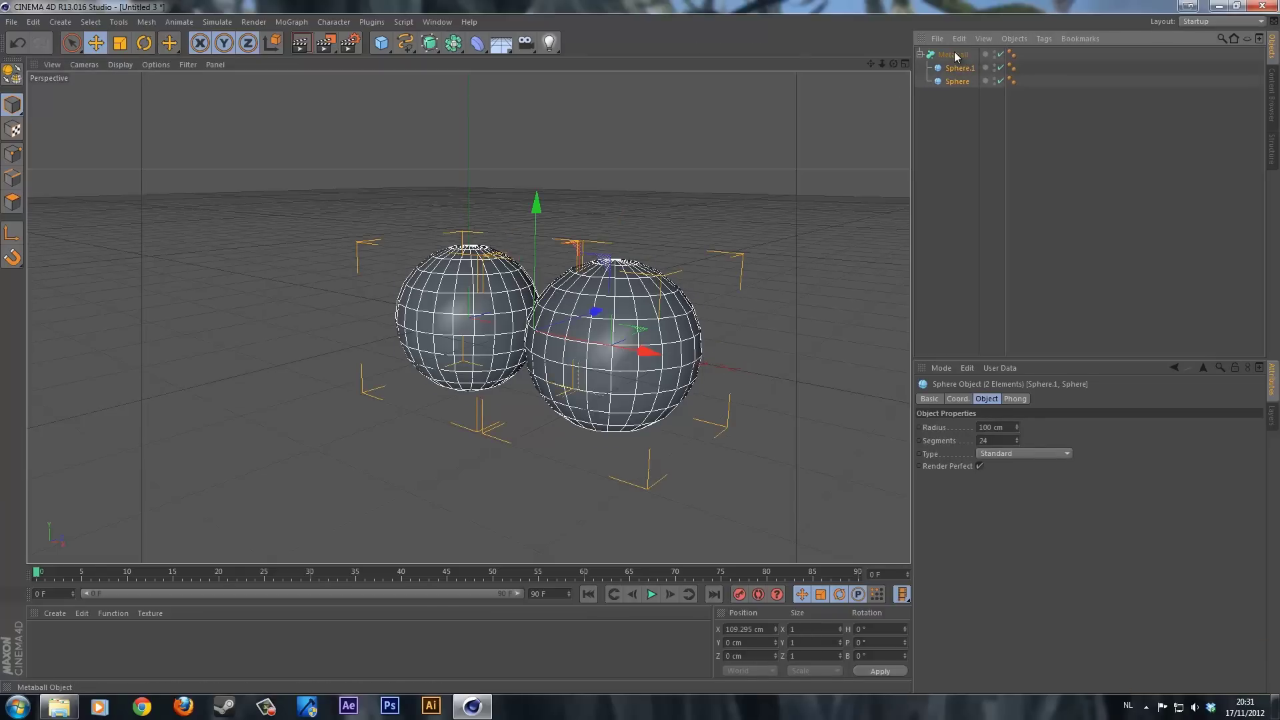
{"action": "left_click", "coordinate": [697, 194]}
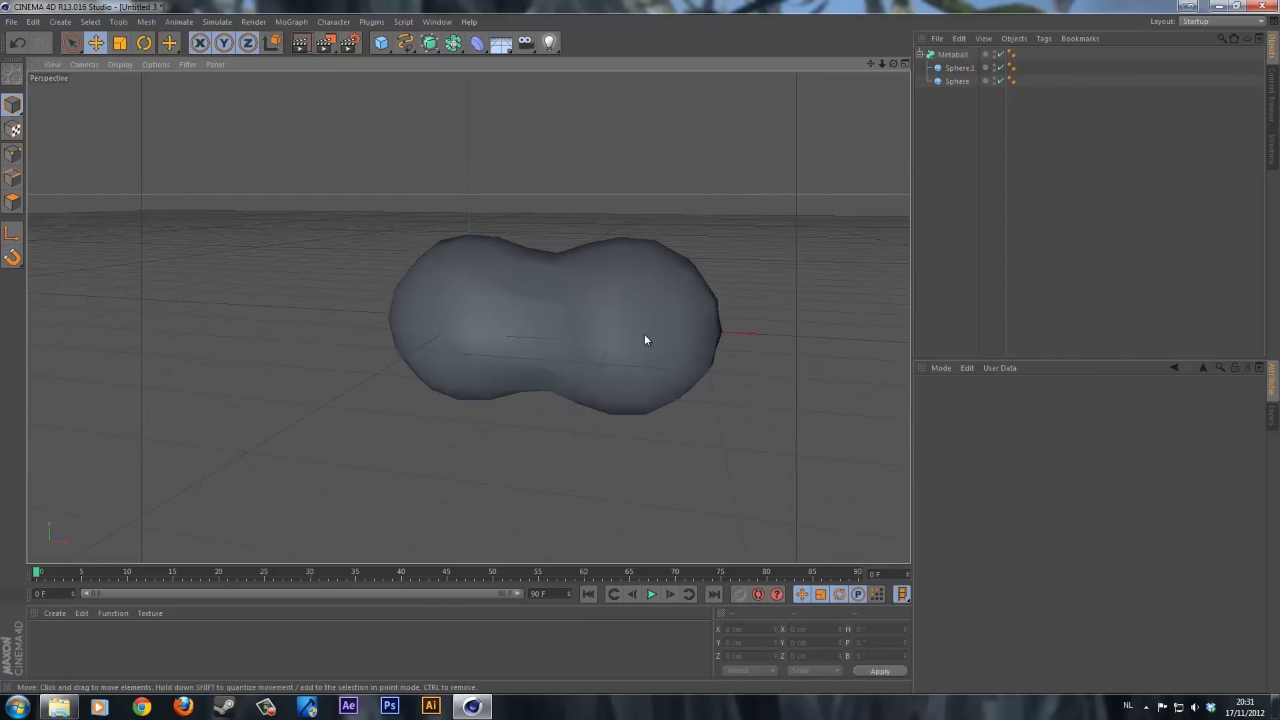
{"action": "left_click_drag", "start_coordinate": [670, 286], "coordinate": [366, 329], "text": "alt"}
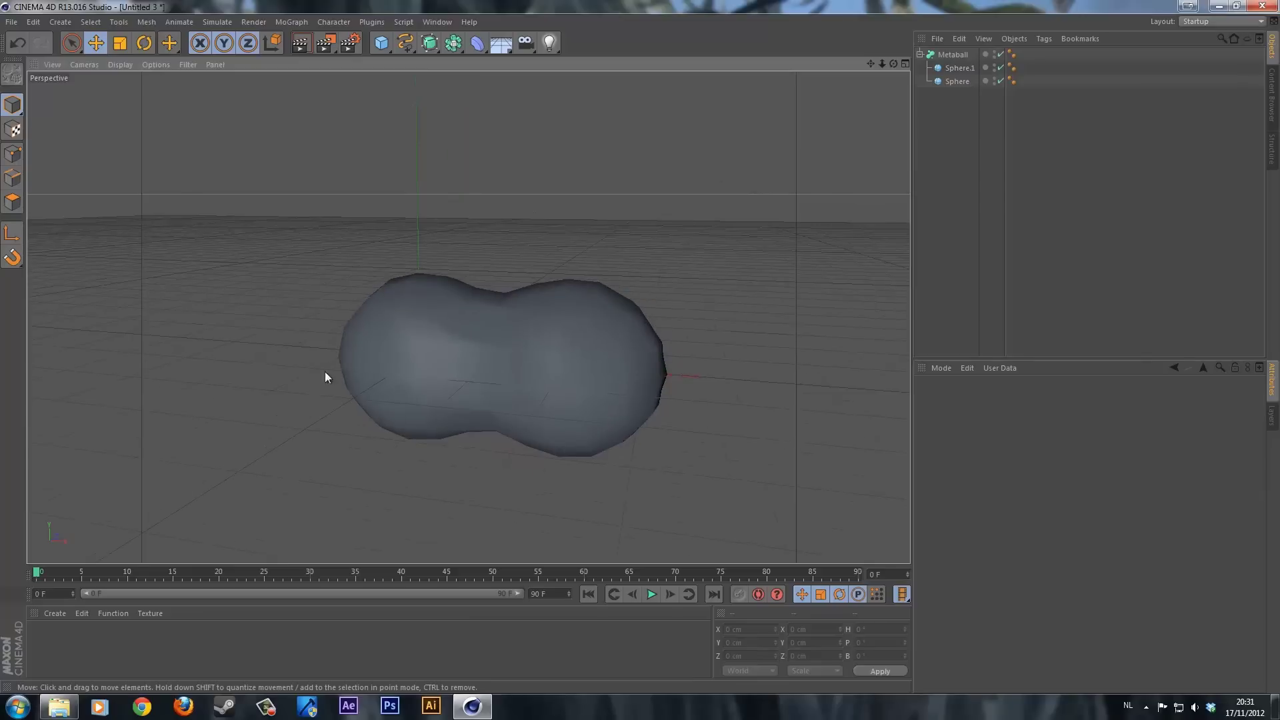
- Set the Metaball's Editor and Render Subdivision to 2 cm
{"action": "left_click", "coordinate": [953, 54]}
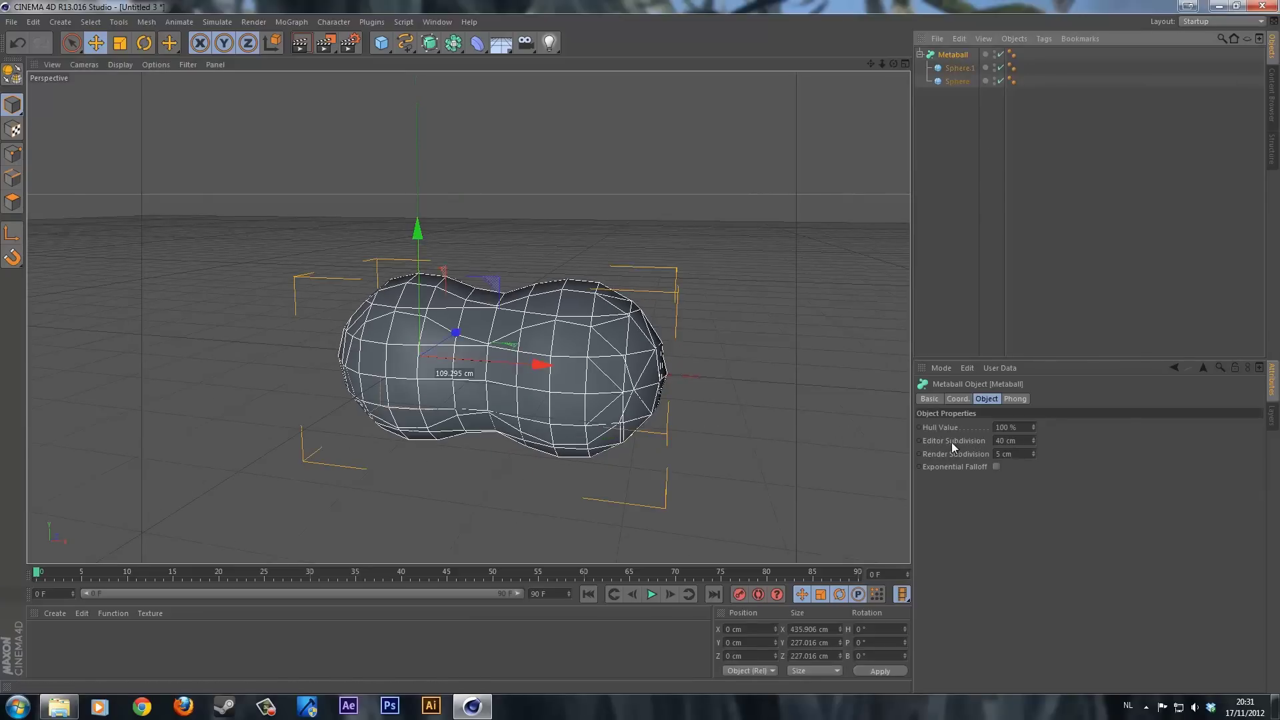
{"action": "left_click_drag", "start_coordinate": [1009, 441], "coordinate": [948, 442]}
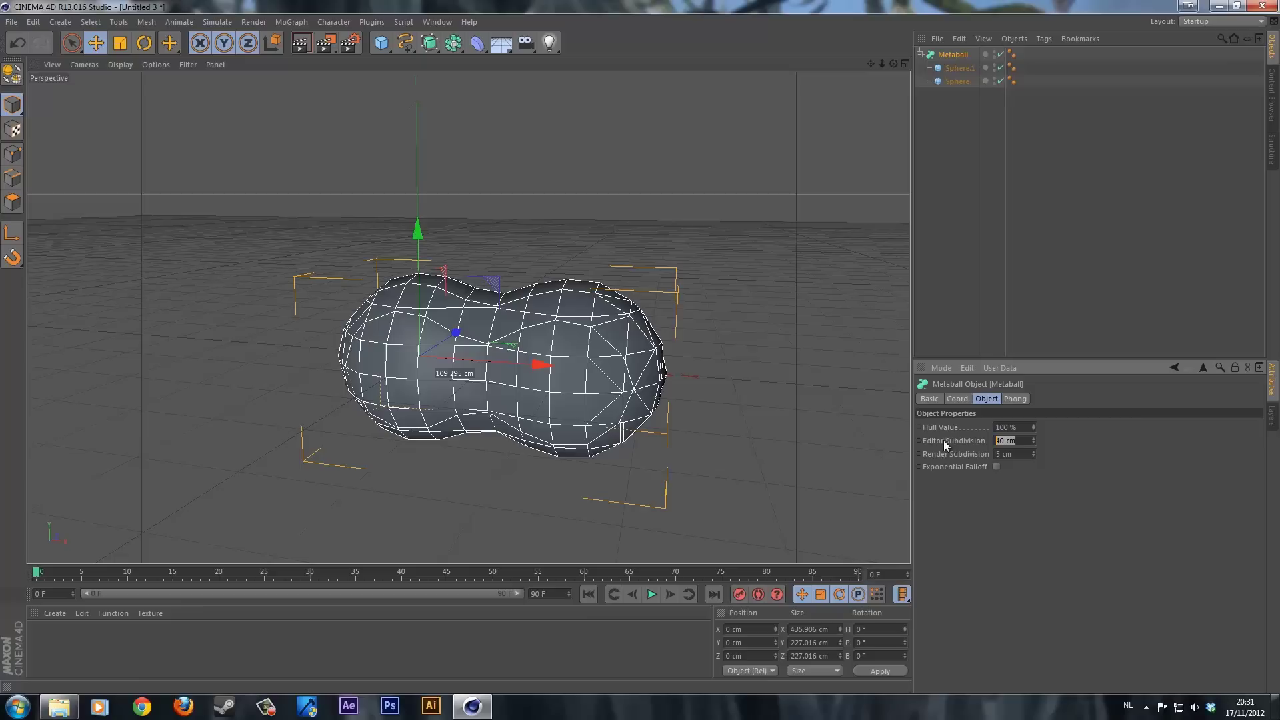
{"action": "type", "text": "2"}
{"action": "key", "text": "Tab"}
{"action": "type", "text": "2"}
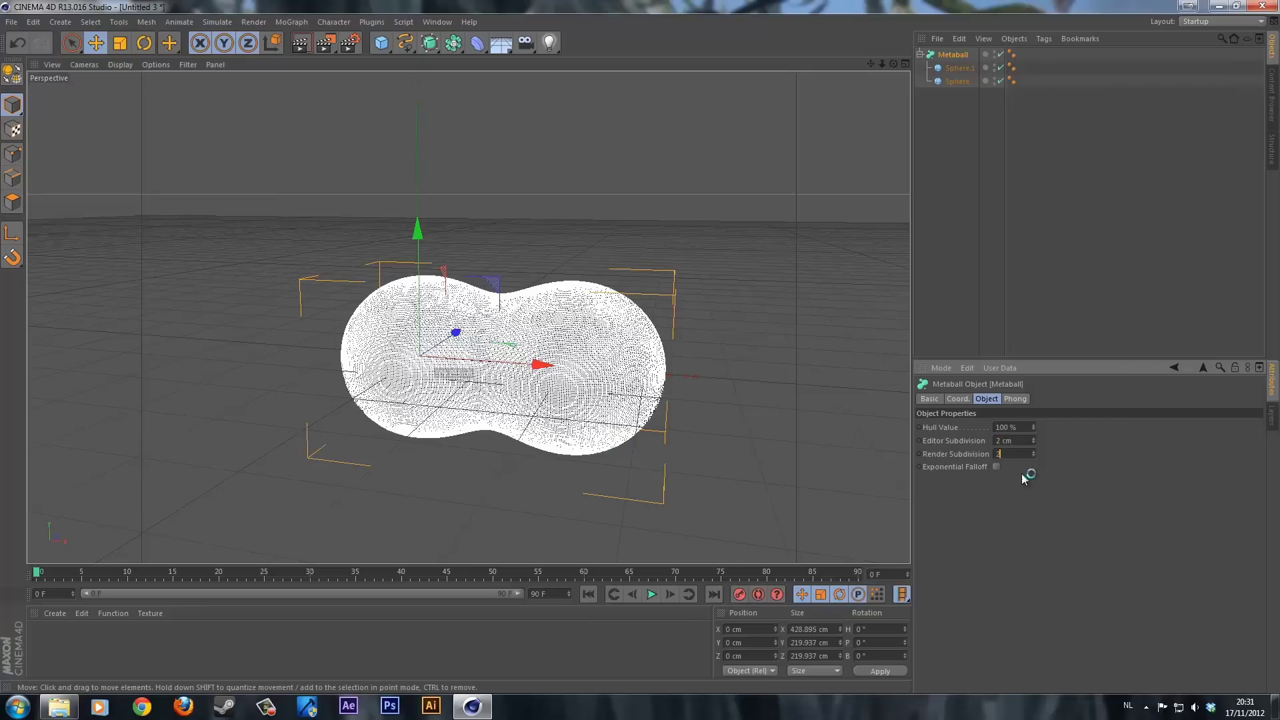
{"action": "key", "text": "Return"}
{"action": "left_click", "coordinate": [945, 218]}
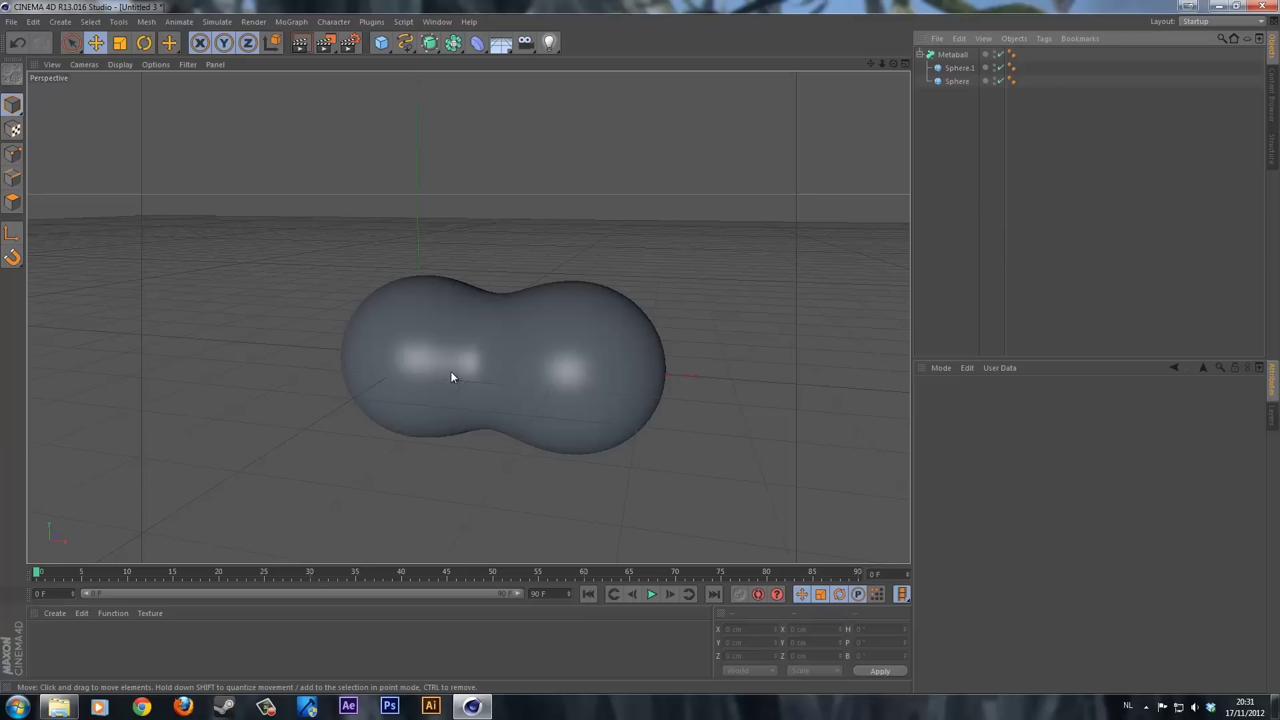
- Pull Sphere.1 further right along X and toward the camera along Z
{"action": "left_click", "coordinate": [958, 65]}
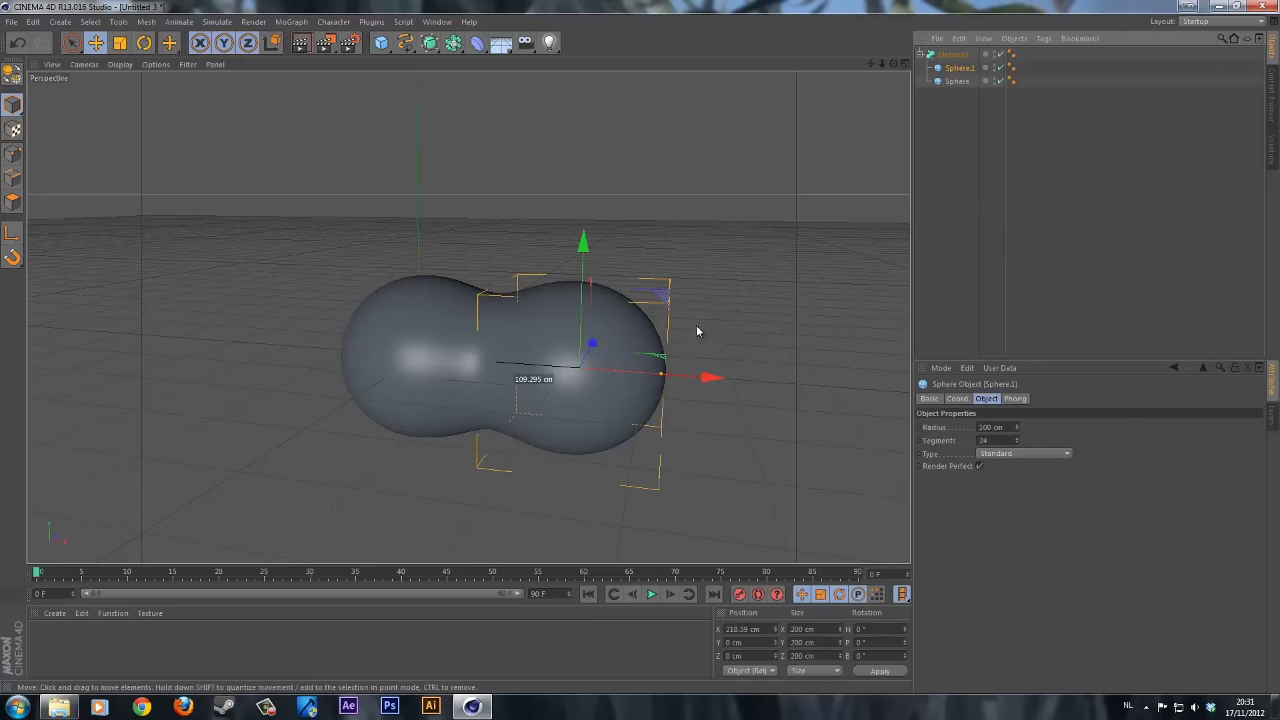
{"action": "mouse_move", "coordinate": [737, 377]}
{"action": "left_mouse_down"}
{"action": "mouse_move", "coordinate": [792, 383]}
{"action": "mouse_move", "coordinate": [723, 393]}
{"action": "mouse_move", "coordinate": [611, 348]}
{"action": "left_mouse_up"}
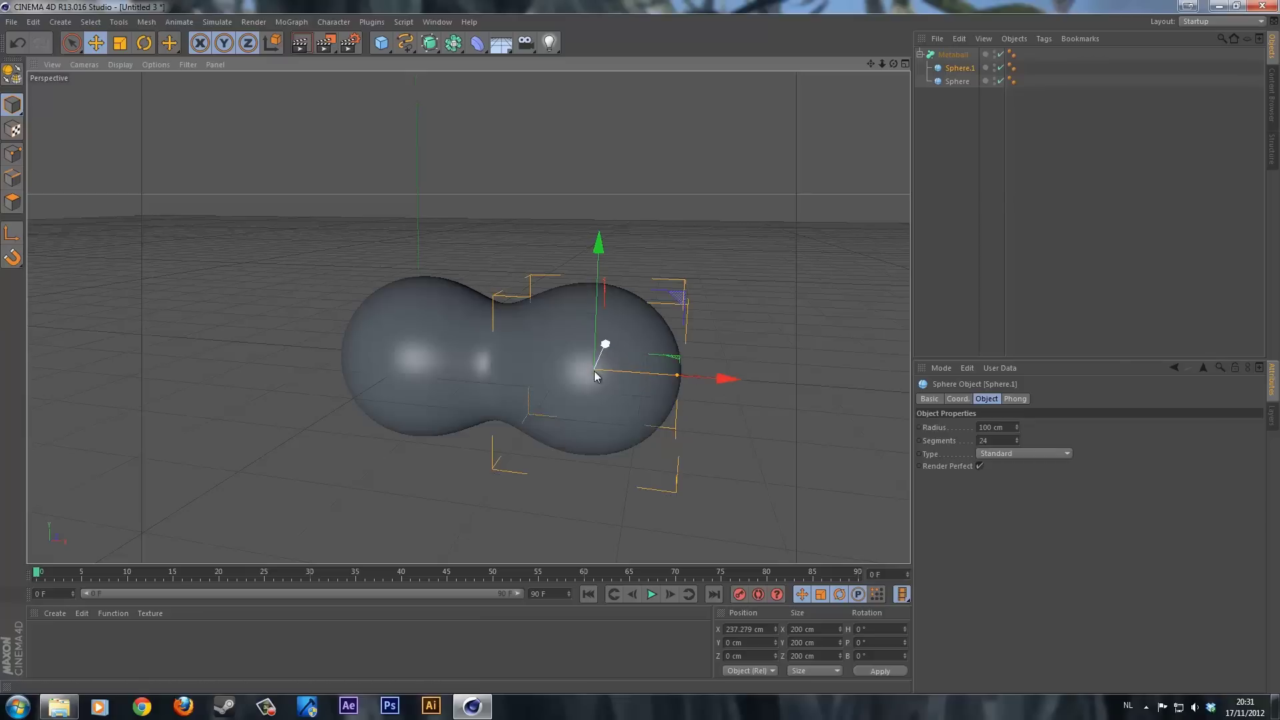
{"action": "left_click_drag", "start_coordinate": [577, 397], "coordinate": [603, 371]}
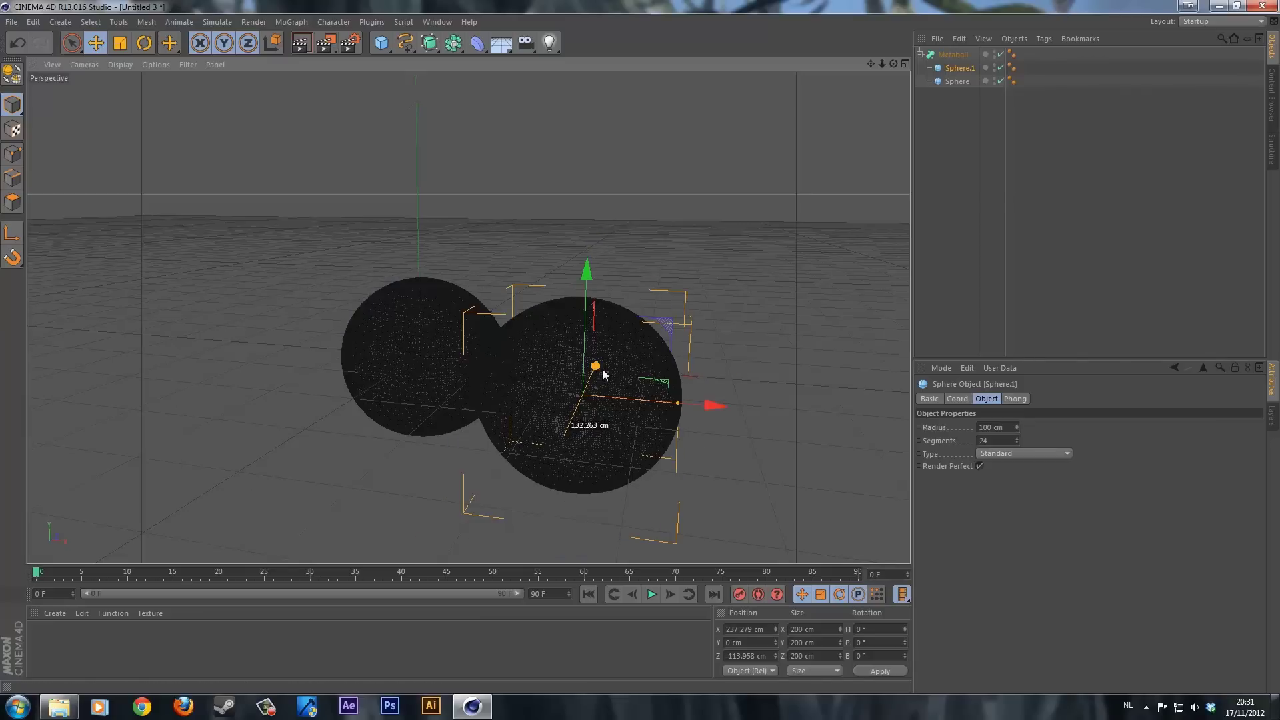
{"action": "left_click", "coordinate": [440, 22]}
- Switch to Glass of water.c4d and close it without saving
{"action": "left_click", "coordinate": [454, 300]}
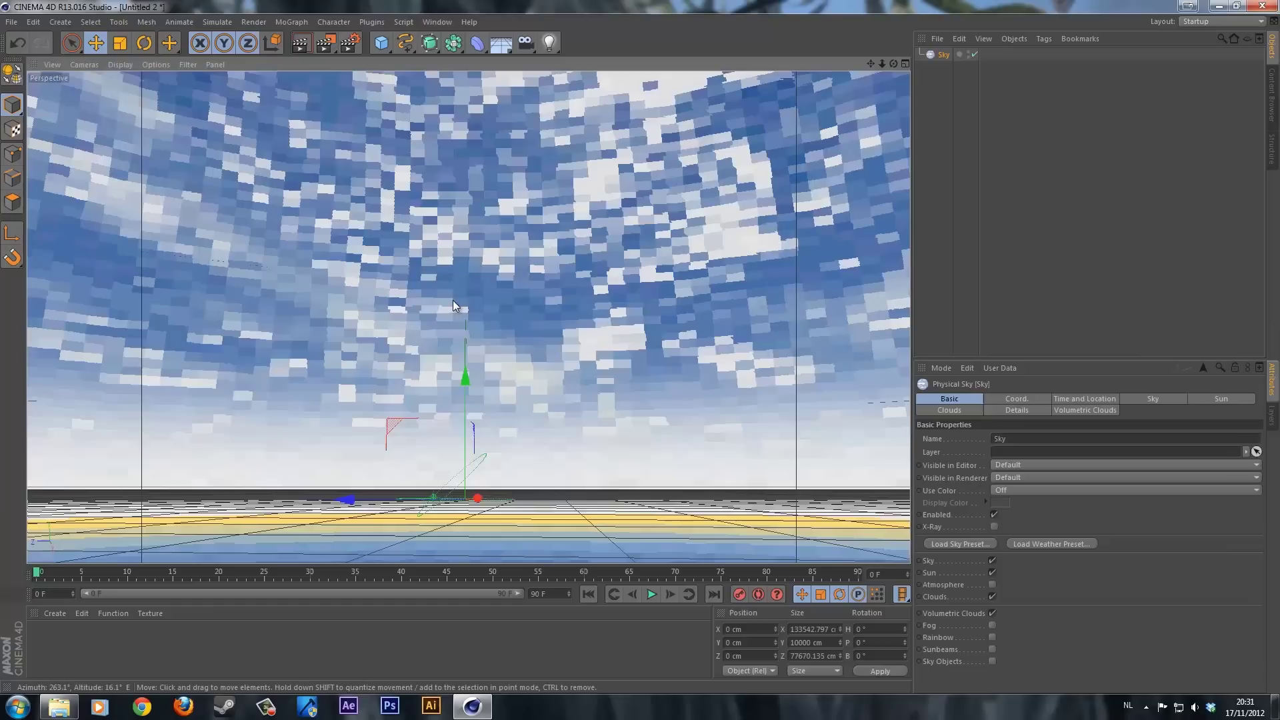
{"action": "left_click", "coordinate": [439, 22]}
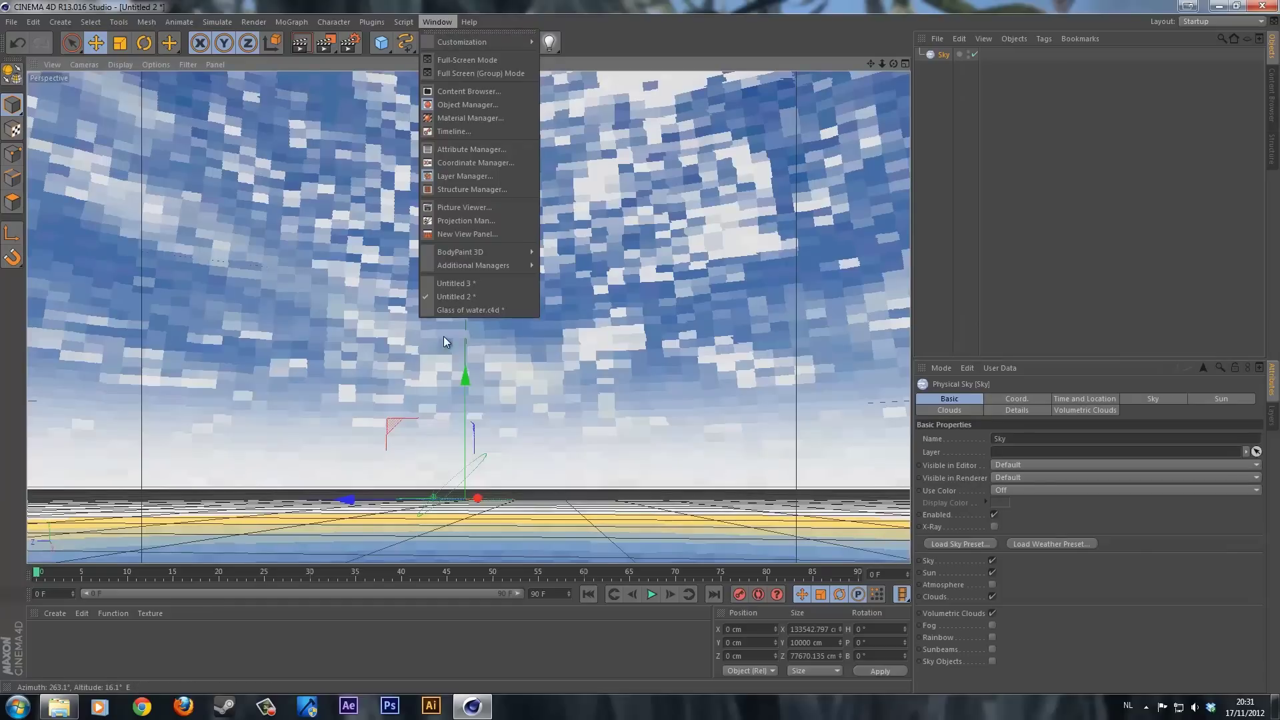
{"action": "left_click", "coordinate": [470, 310]}
{"action": "left_click", "coordinate": [31, 22]}
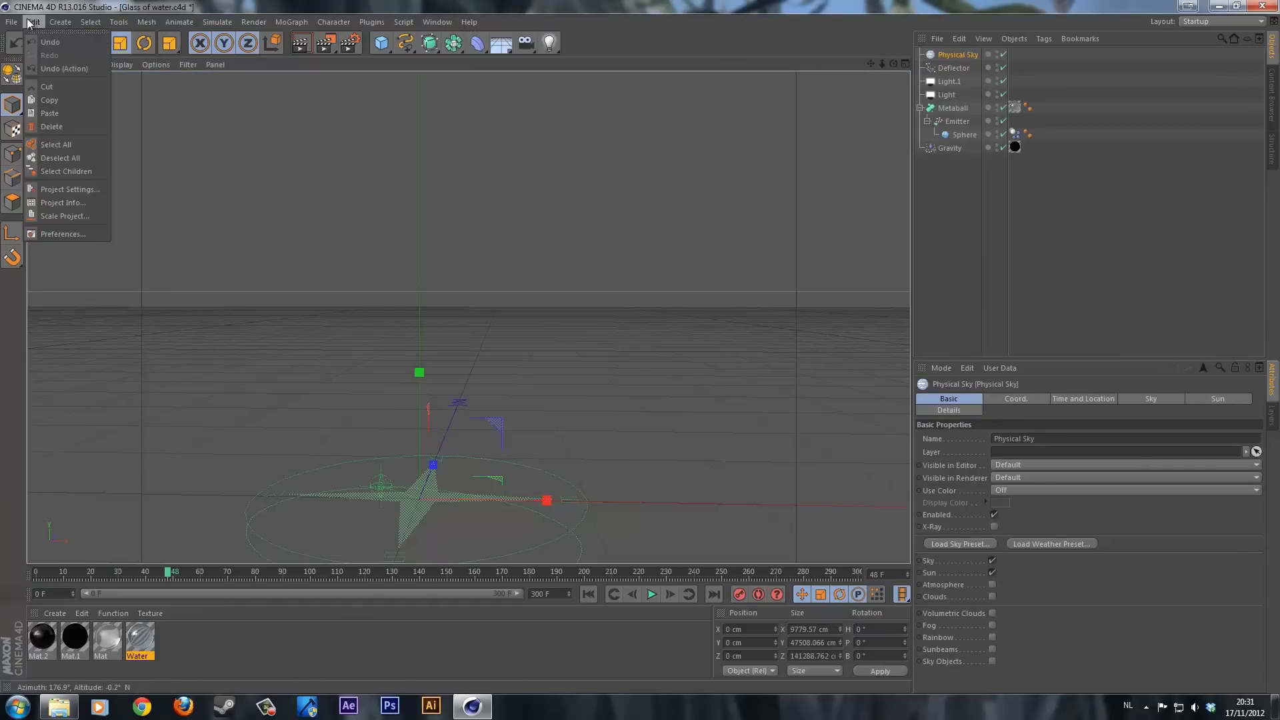
{"action": "mouse_move", "coordinate": [12, 22]}
{"action": "left_click", "coordinate": [51, 98]}
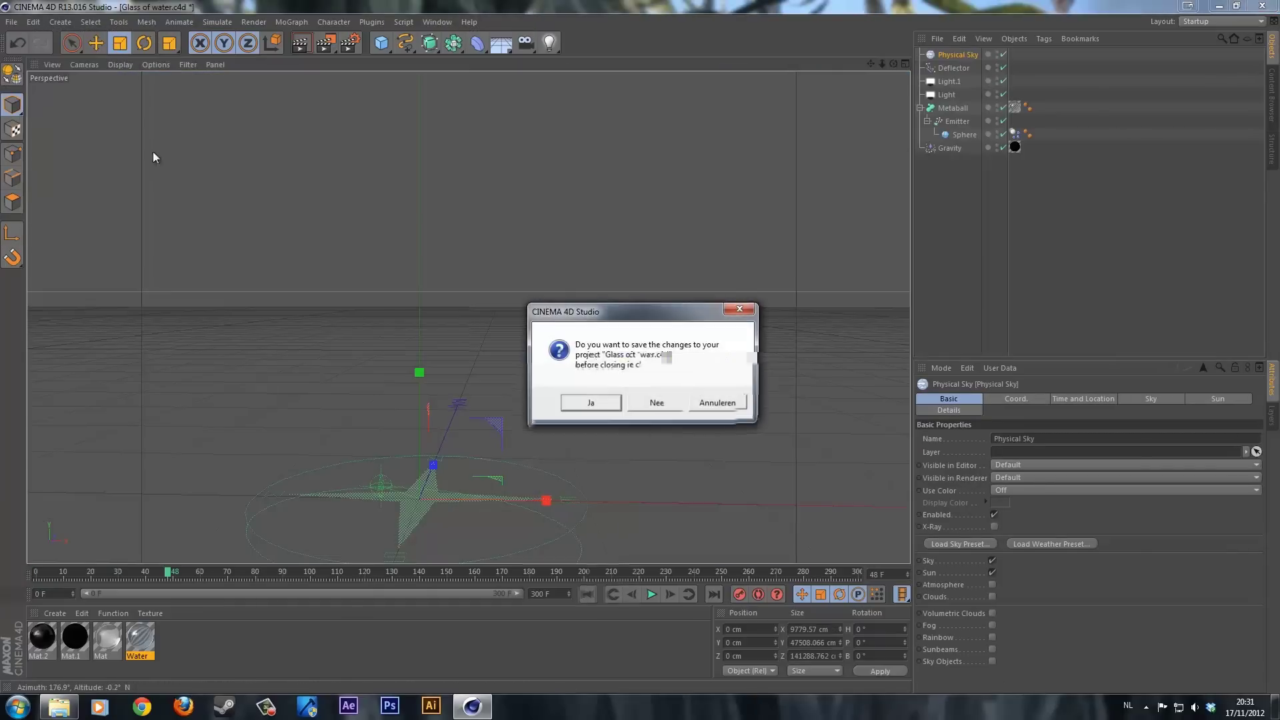
{"action": "left_click", "coordinate": [661, 405]}
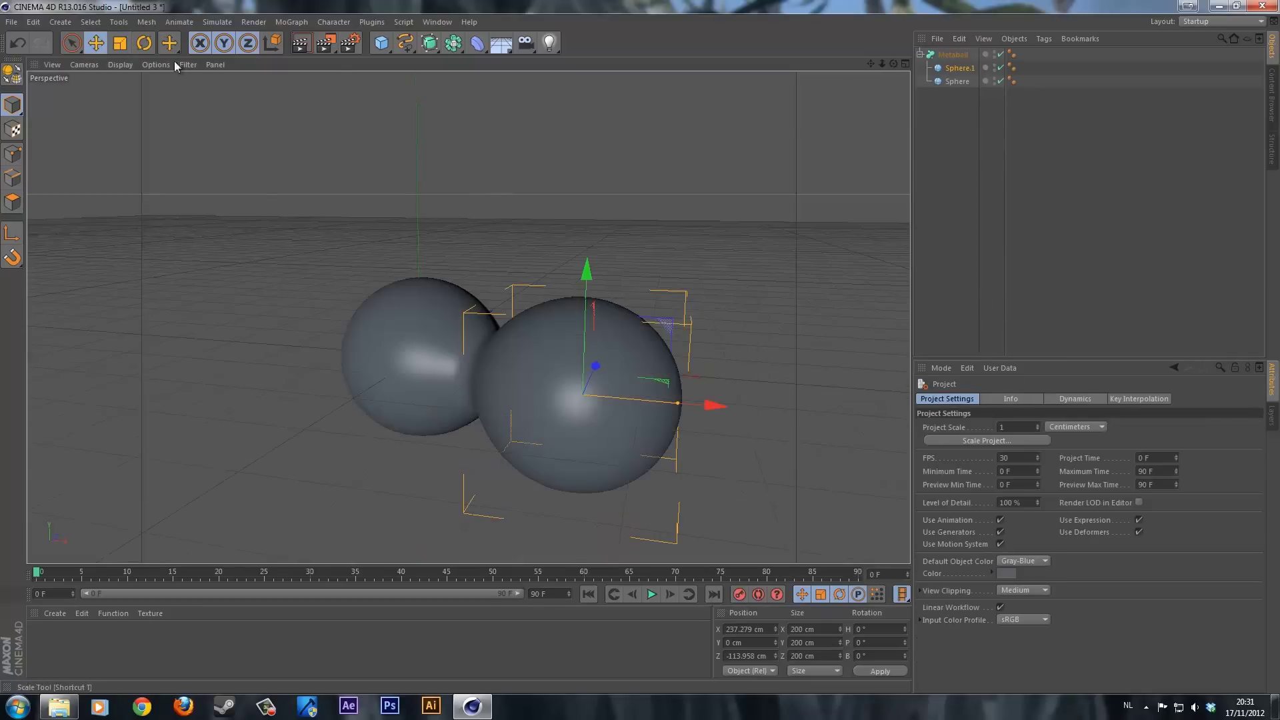
- Shrink Sphere.1 to about two-thirds, slide it left, then delete all objects
{"action": "mouse_move", "coordinate": [709, 403]}
{"action": "left_mouse_down"}
{"action": "mouse_move", "coordinate": [747, 411]}
{"action": "mouse_move", "coordinate": [702, 411]}
{"action": "left_mouse_up"}
{"action": "key", "text": "t"}
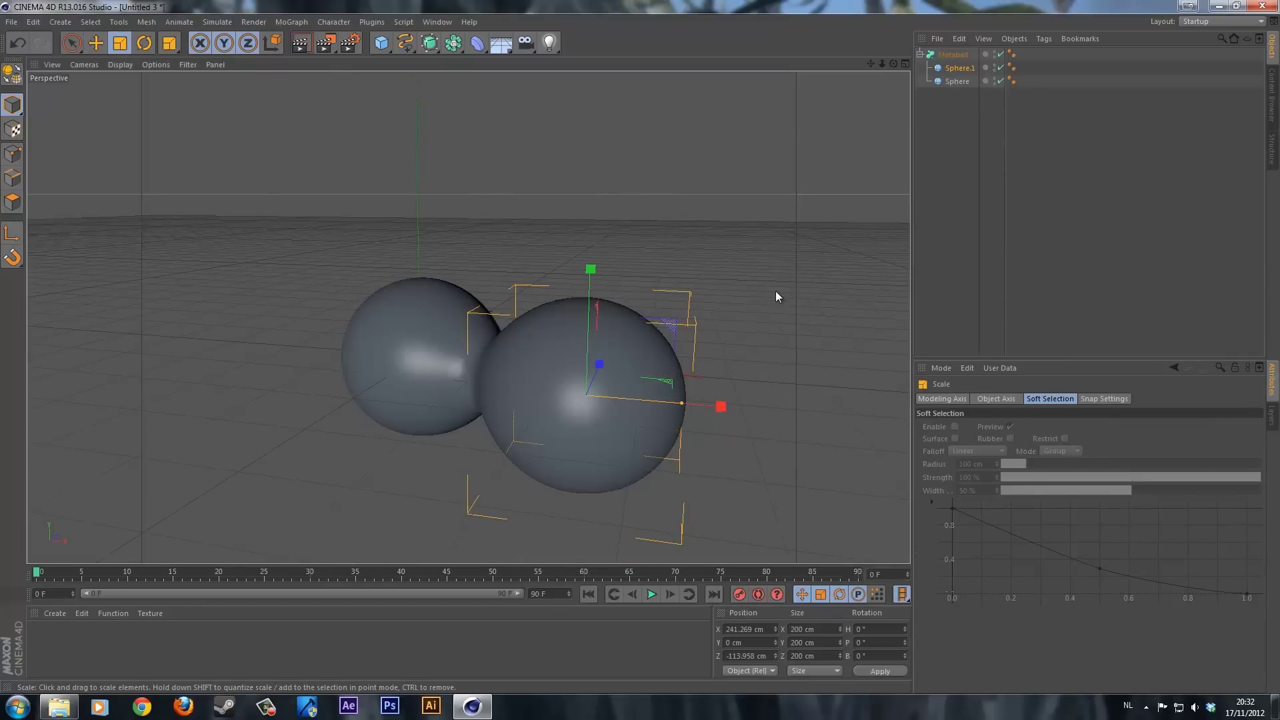
{"action": "left_click_drag", "start_coordinate": [652, 374], "coordinate": [628, 393]}
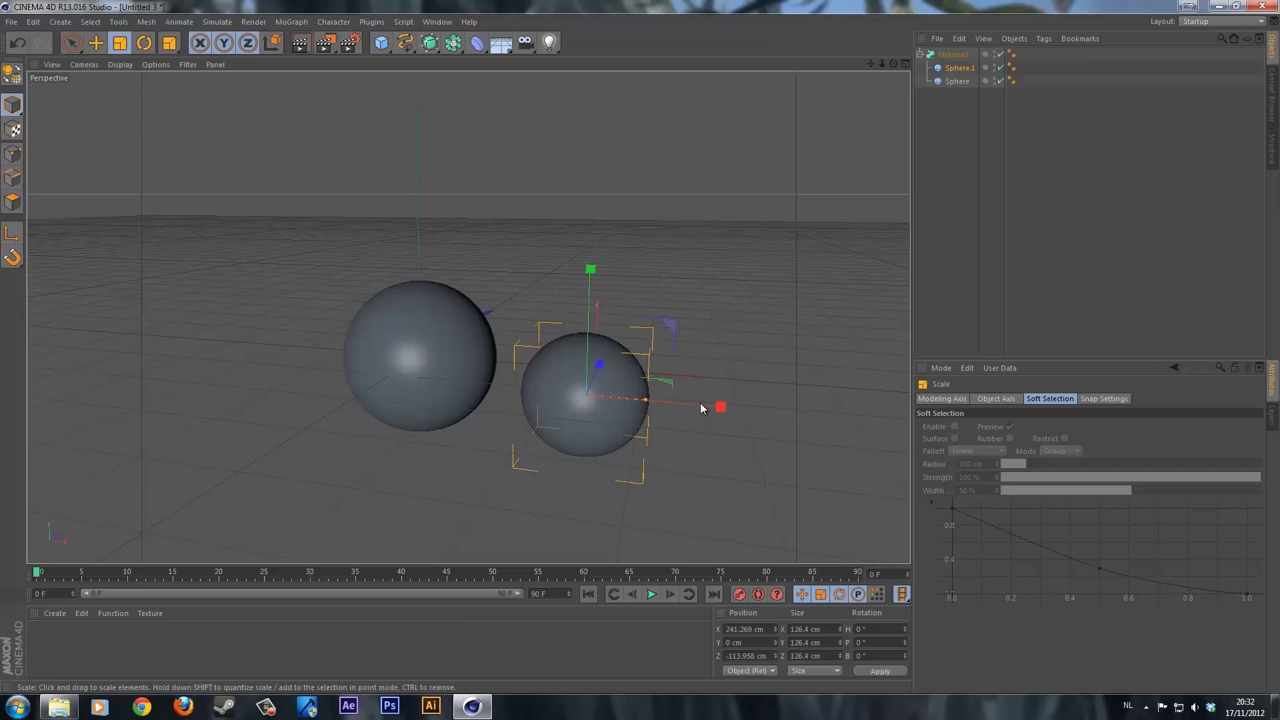
{"action": "key", "text": "e"}
{"action": "left_click_drag", "start_coordinate": [712, 407], "coordinate": [657, 405]}
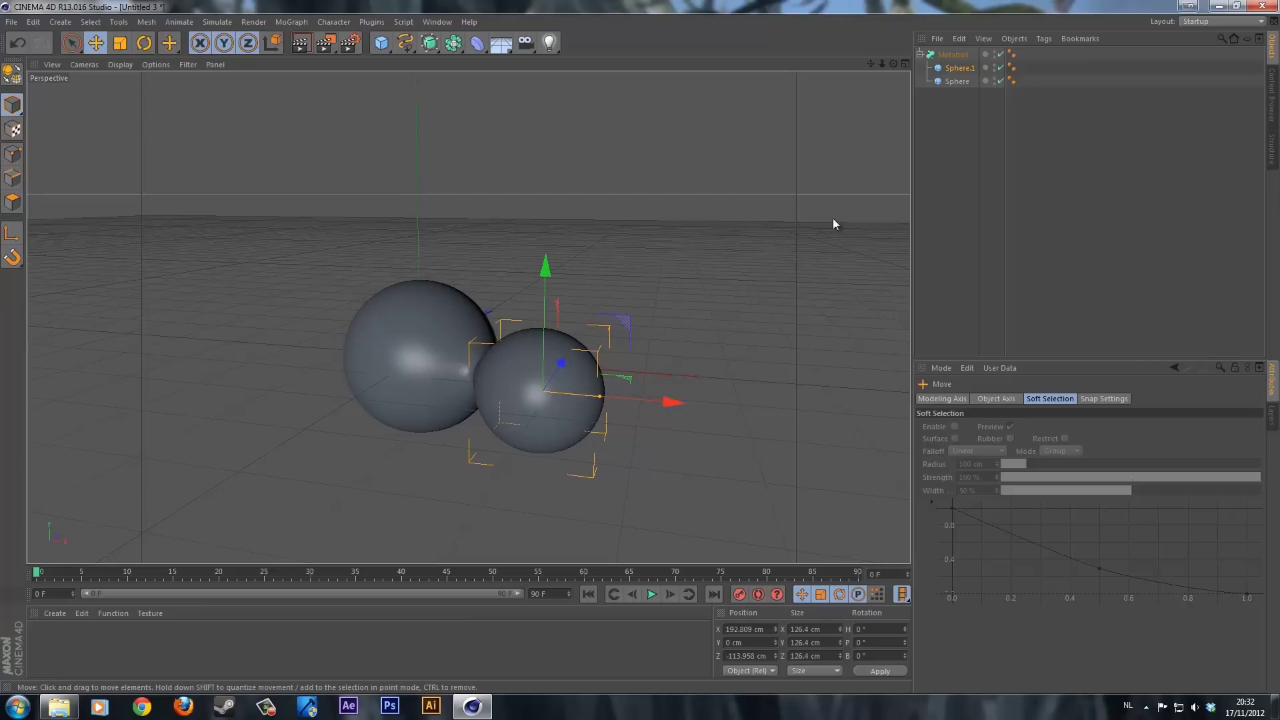
{"action": "key", "text": "ctrl+a"}
{"action": "key", "text": "Delete"}
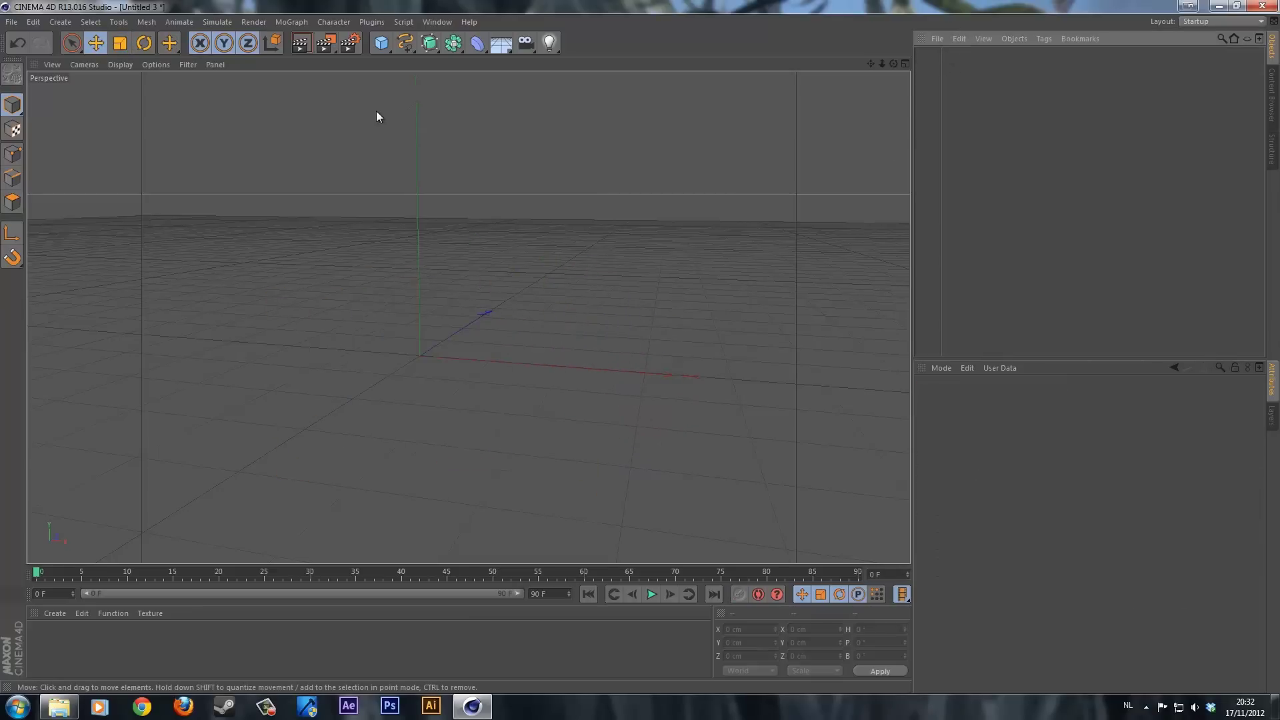
- Add a new sphere and set its radius to 7 cm
{"action": "left_click_drag", "start_coordinate": [382, 43], "coordinate": [640, 80]}
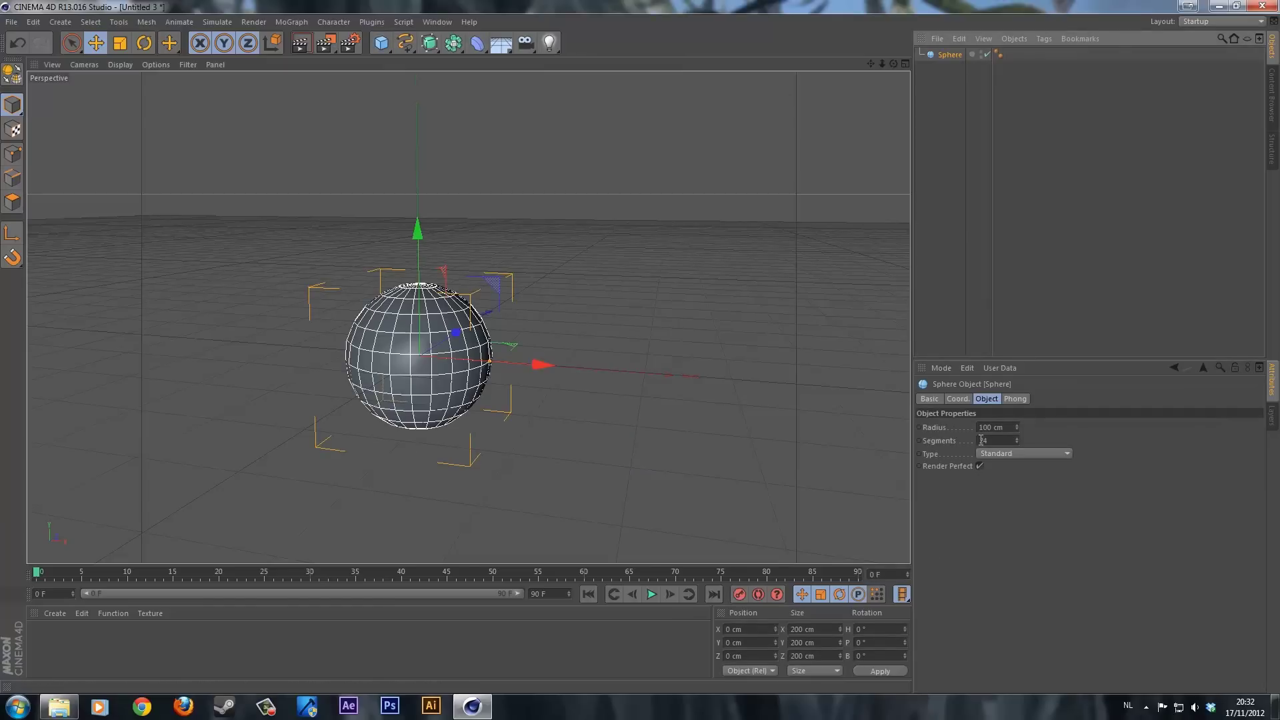
{"action": "double_click", "coordinate": [1001, 427]}
{"action": "type", "text": "5"}
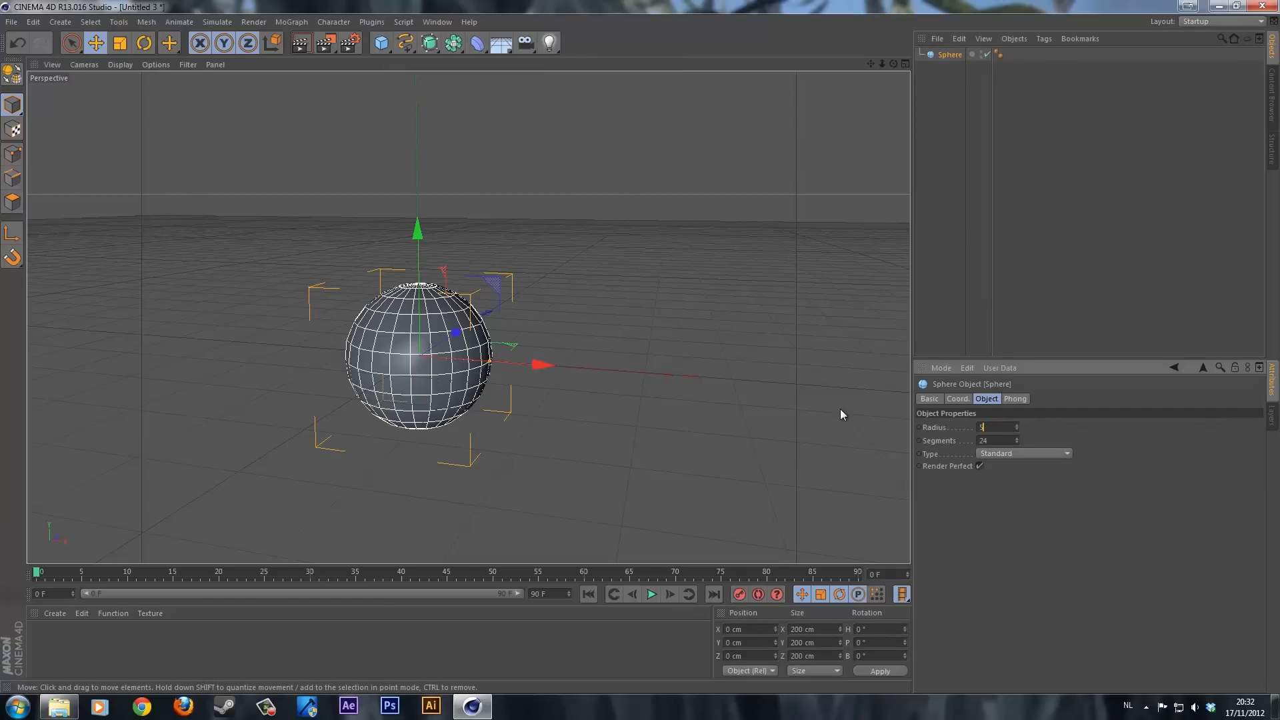
{"action": "key", "text": "Return"}
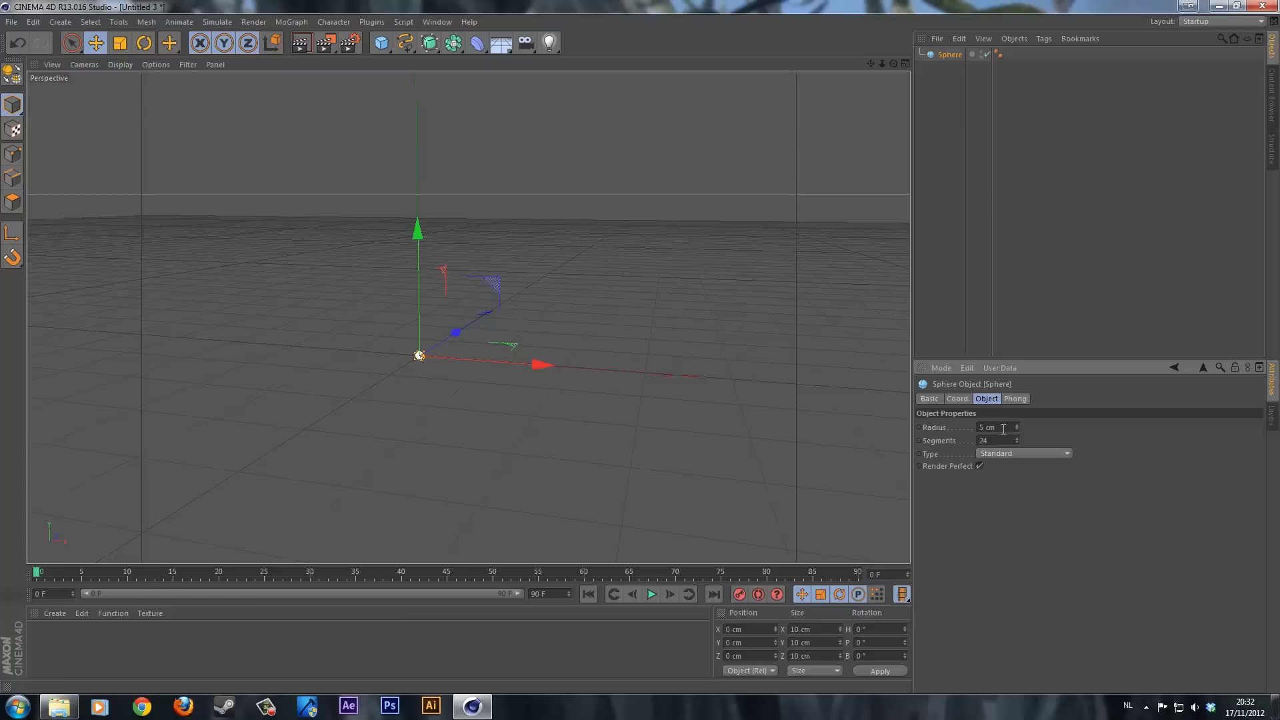
{"action": "double_click", "coordinate": [1000, 427]}
{"action": "type", "text": "7"}
{"action": "key", "text": "Return"}
{"action": "left_click", "coordinate": [216, 22]}
{"action": "mouse_move", "coordinate": [222, 54]}
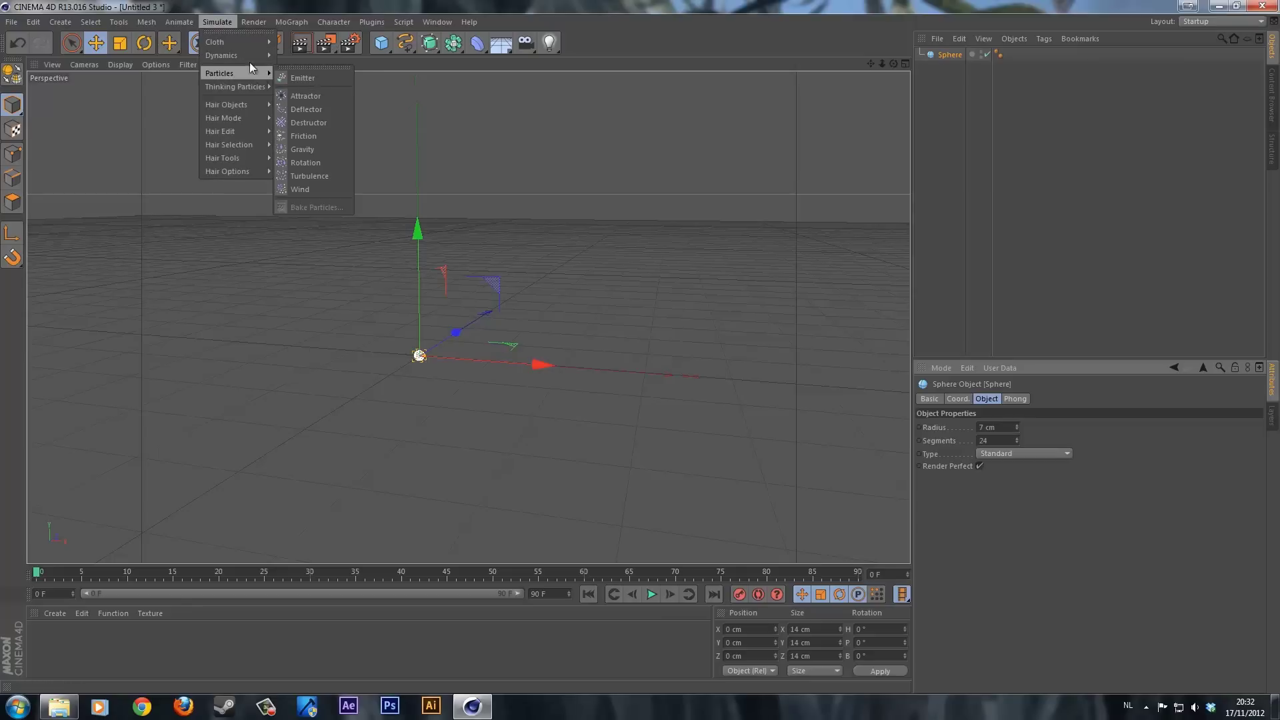
- Add a particle emitter, preview its emission, and turn it sideways on its heading
{"action": "left_click", "coordinate": [287, 78]}
{"action": "key", "text": "r"}
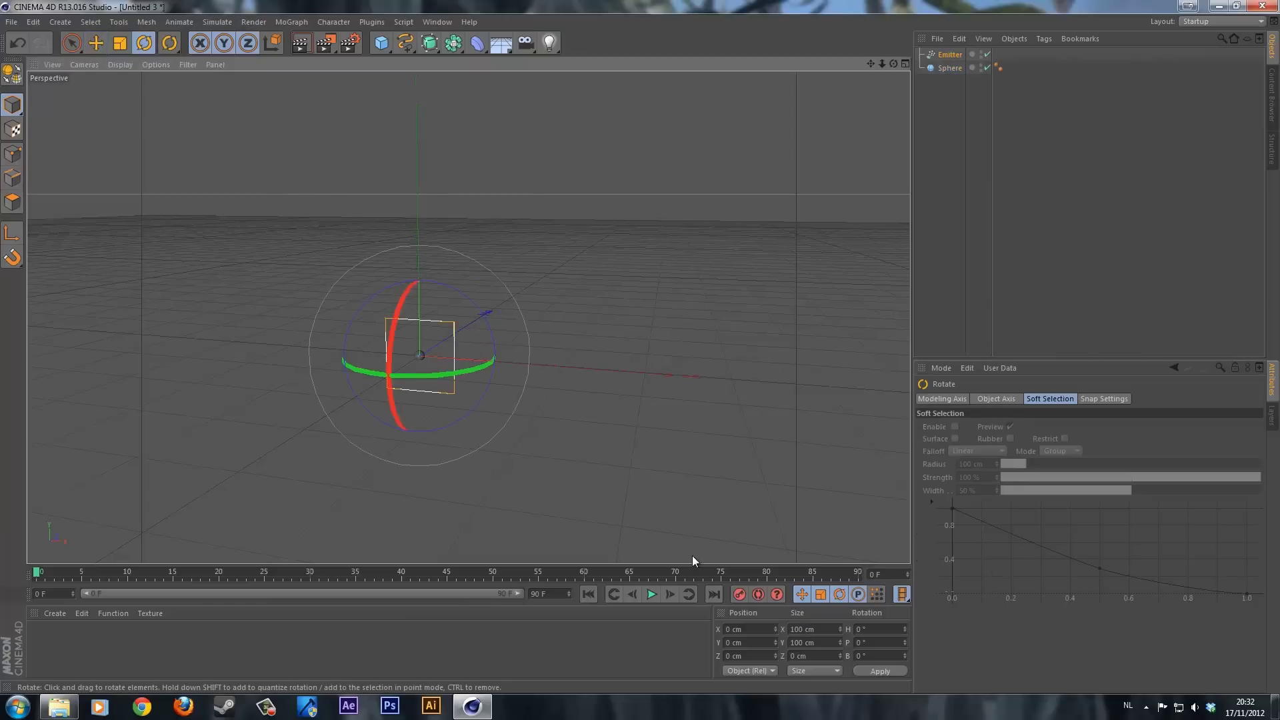
{"action": "left_click", "coordinate": [651, 594]}
{"action": "left_click", "coordinate": [652, 594]}
{"action": "left_click_drag", "start_coordinate": [380, 380], "coordinate": [325, 370]}
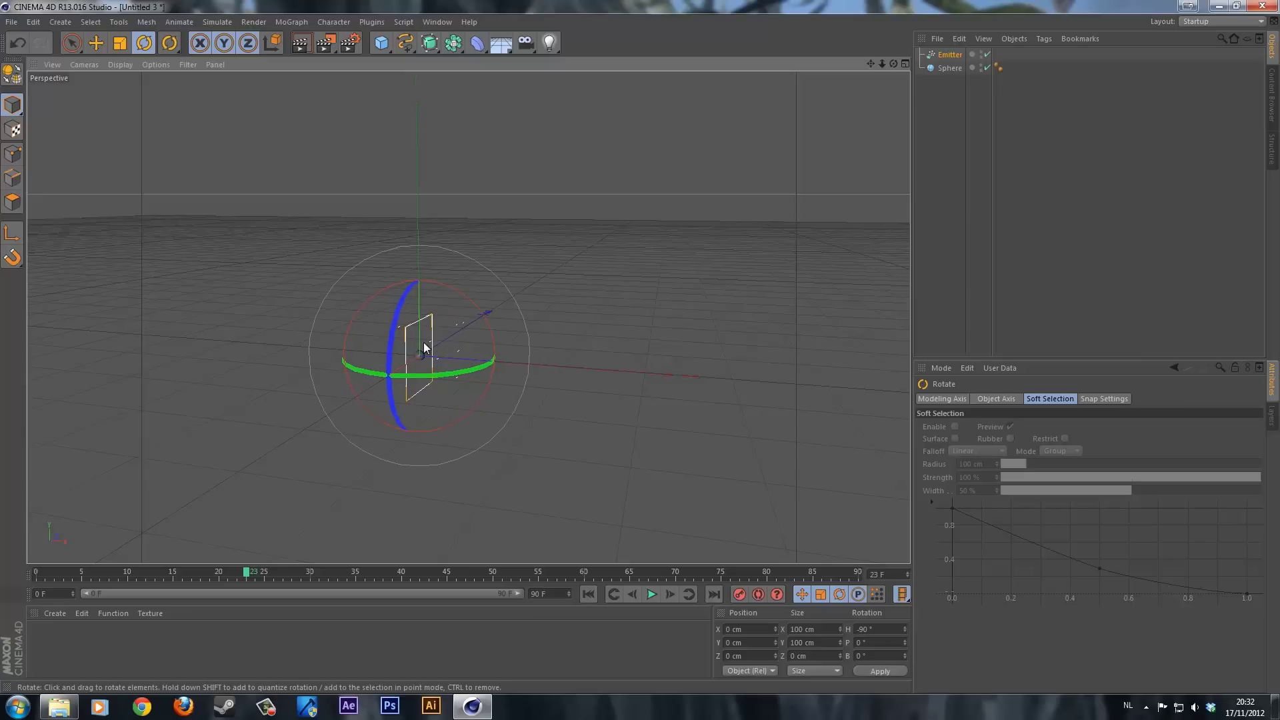
- Adjust the emitter's heading rotation to H -90°
{"action": "key", "text": "t"}
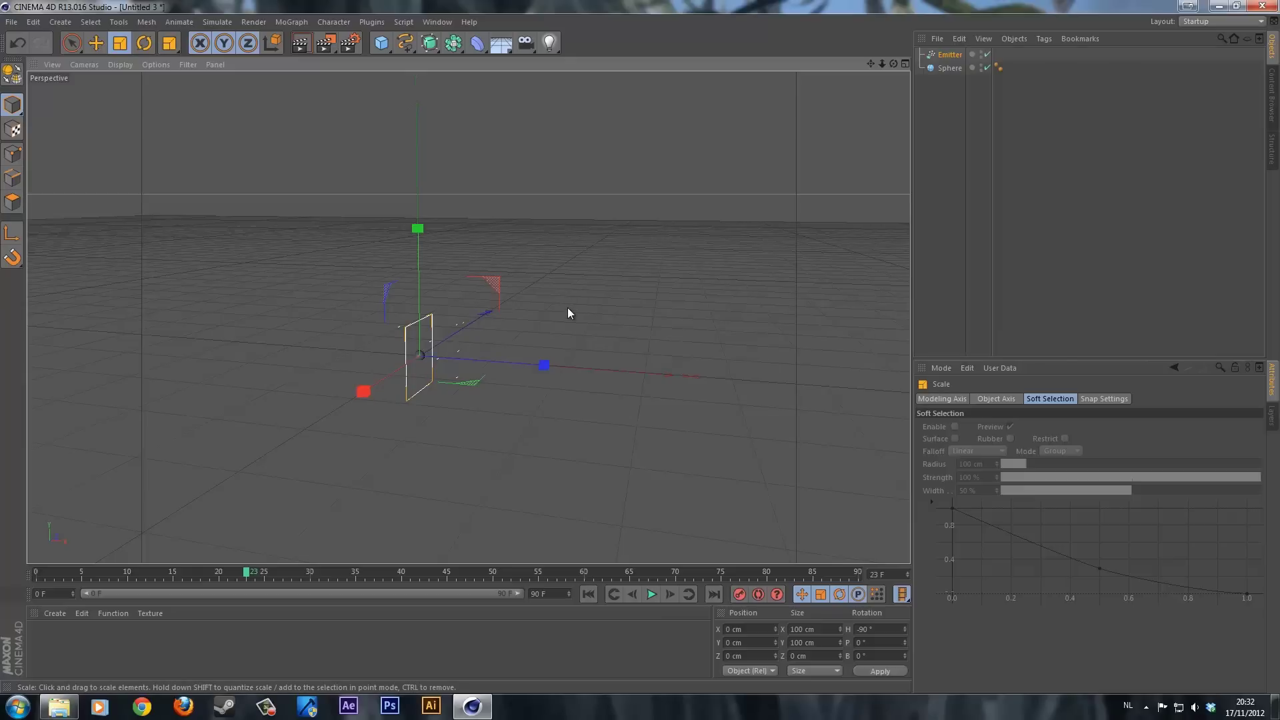
{"action": "key", "text": "e"}
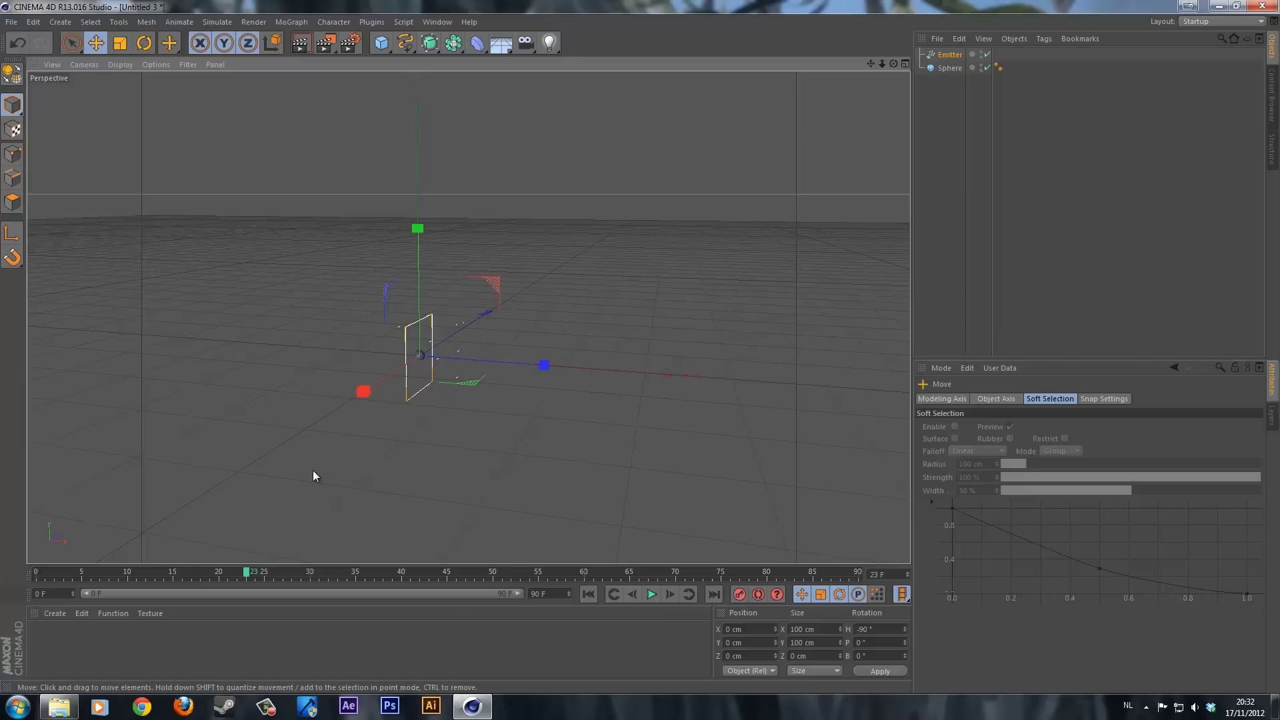
{"action": "key", "text": "z"}
{"action": "key", "text": "z"}
{"action": "key", "text": "r"}
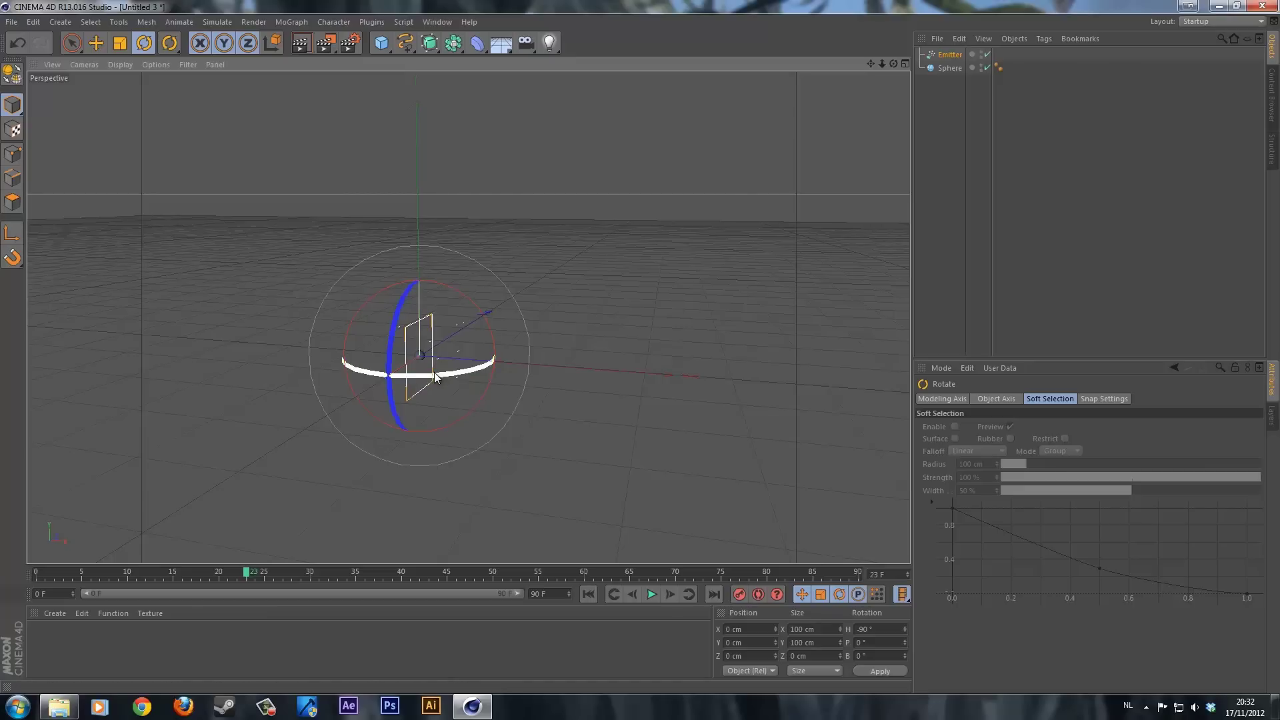
{"action": "mouse_move", "coordinate": [414, 379]}
{"action": "left_mouse_down"}
{"action": "mouse_move", "coordinate": [444, 371]}
{"action": "mouse_move", "coordinate": [433, 374]}
{"action": "left_mouse_up"}
- Move the emitter along X to -123.143 cm and preview the emission
{"action": "key", "text": "e"}
{"action": "key", "text": "z"}
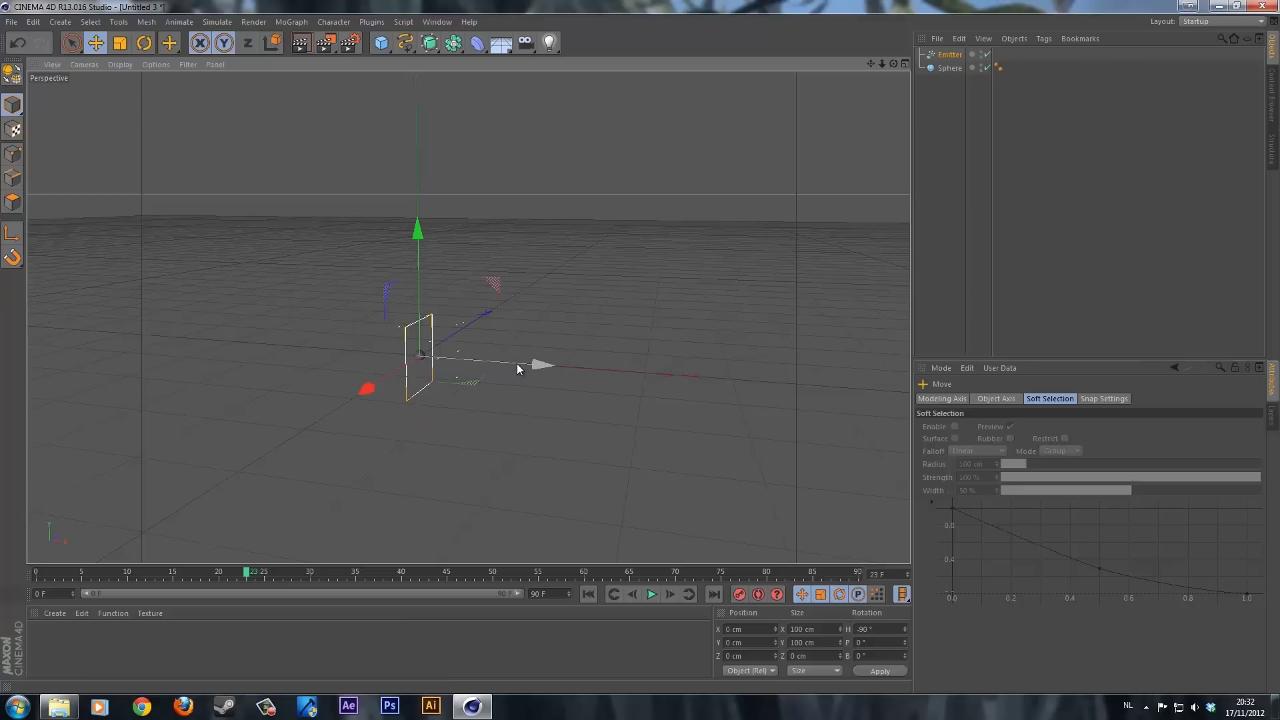
{"action": "left_click_drag", "start_coordinate": [531, 364], "coordinate": [437, 360]}
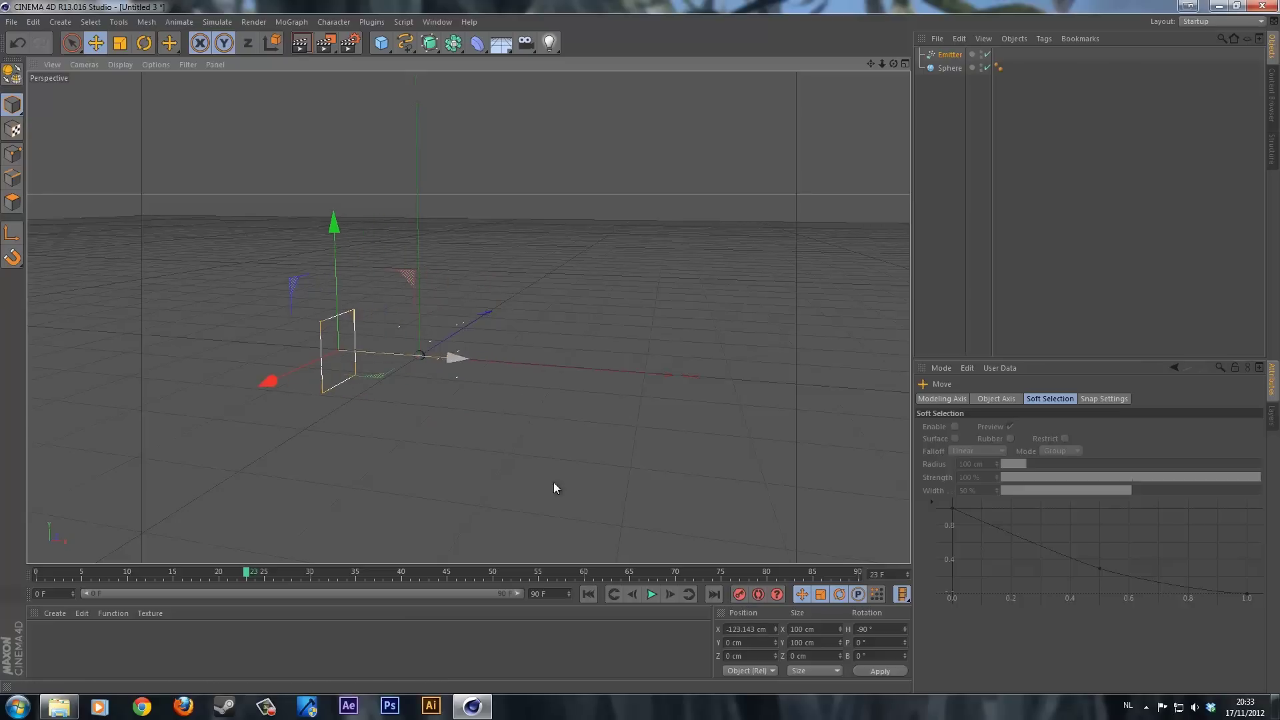
{"action": "left_click", "coordinate": [652, 595]}
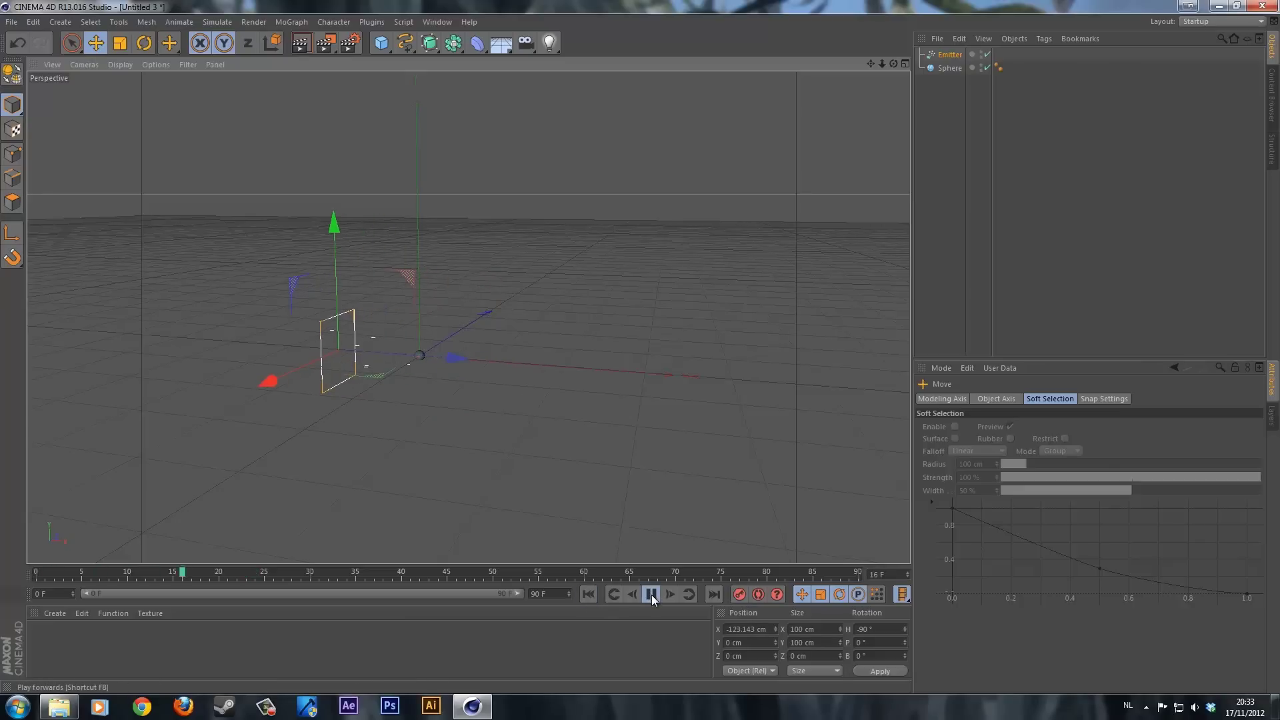
{"action": "left_click", "coordinate": [652, 595]}
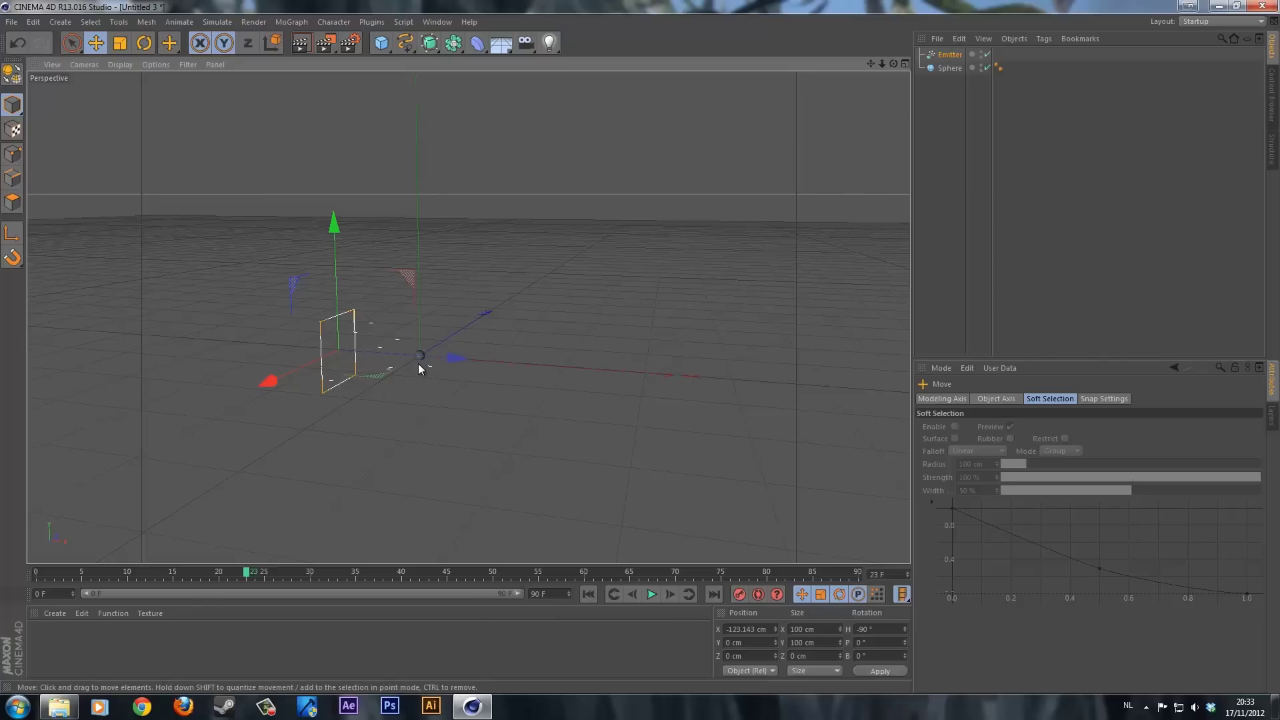
{"action": "left_click", "coordinate": [949, 80]}
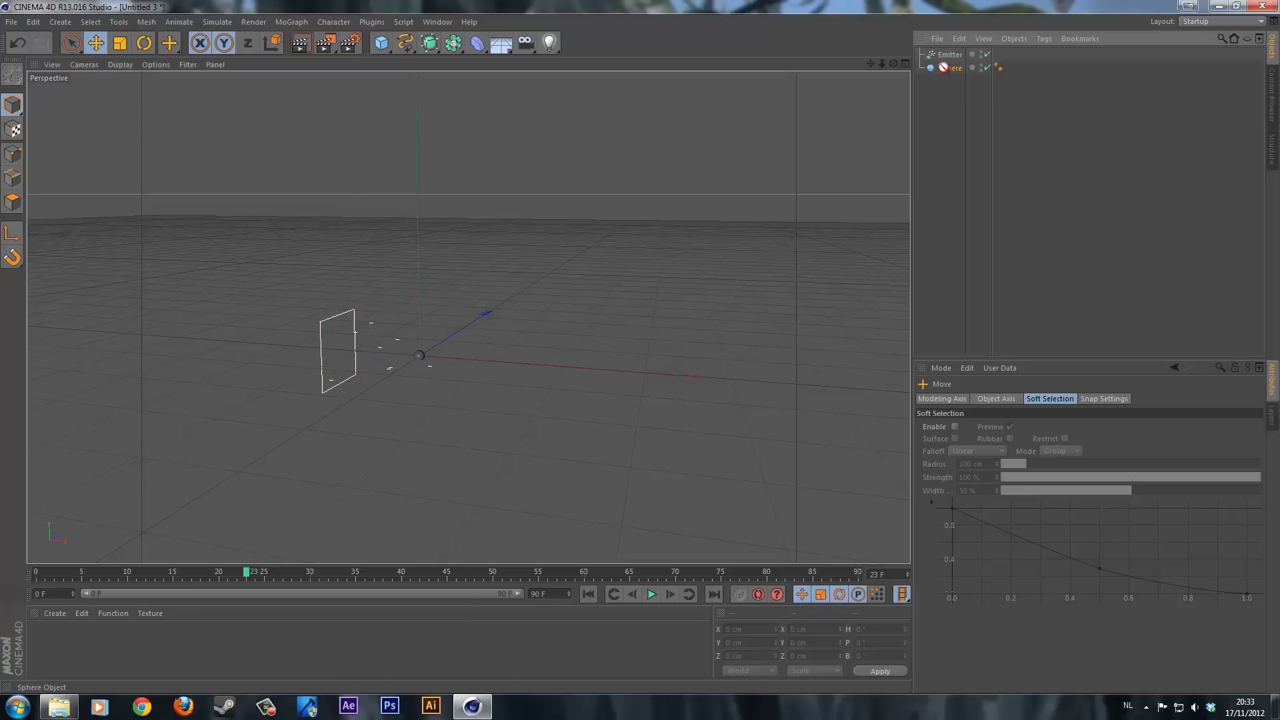
- Parent the Sphere under the Emitter, enable Show Objects, and play to view sphere particles
{"action": "left_click_drag", "start_coordinate": [945, 68], "coordinate": [946, 55]}
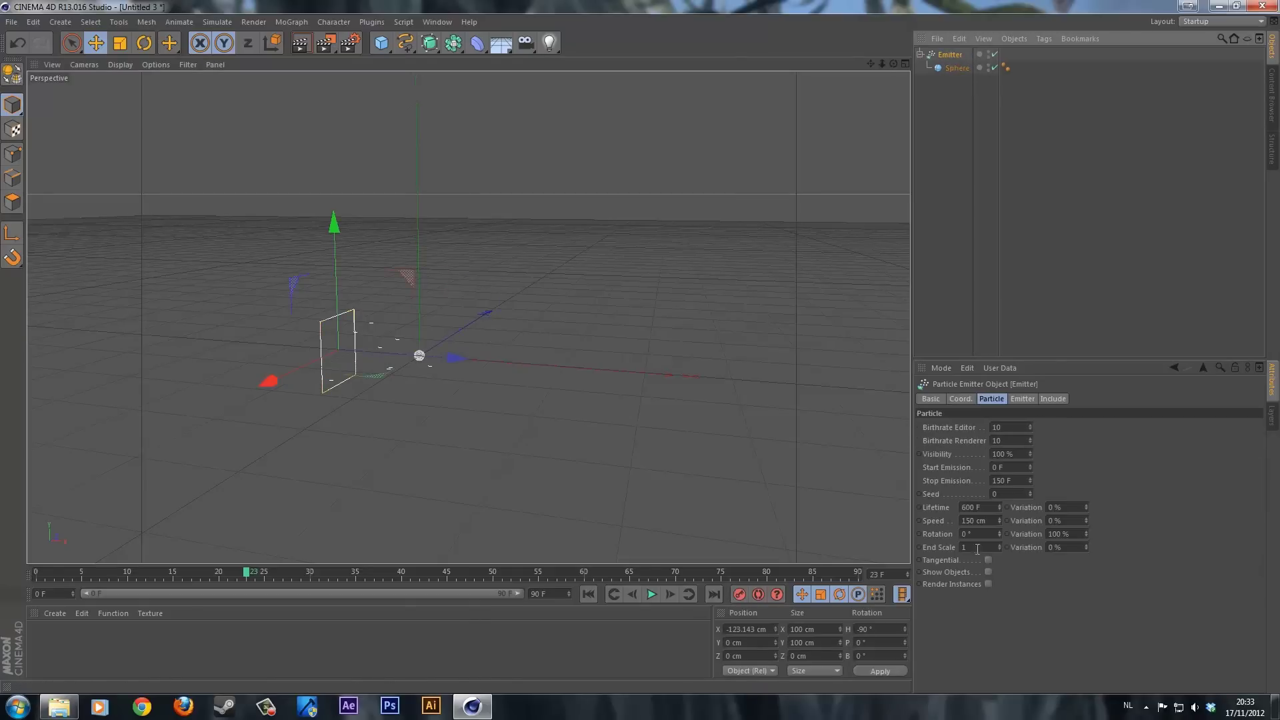
{"action": "left_click", "coordinate": [988, 571]}
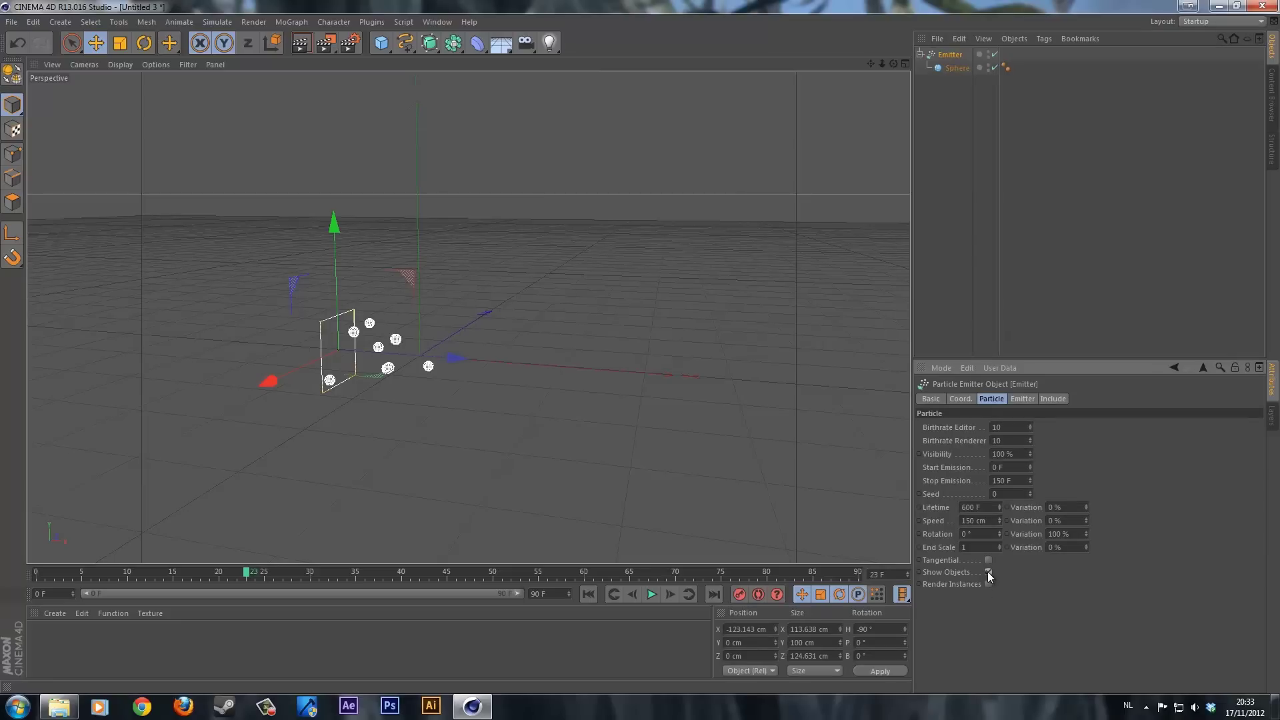
{"action": "left_click", "coordinate": [651, 595]}
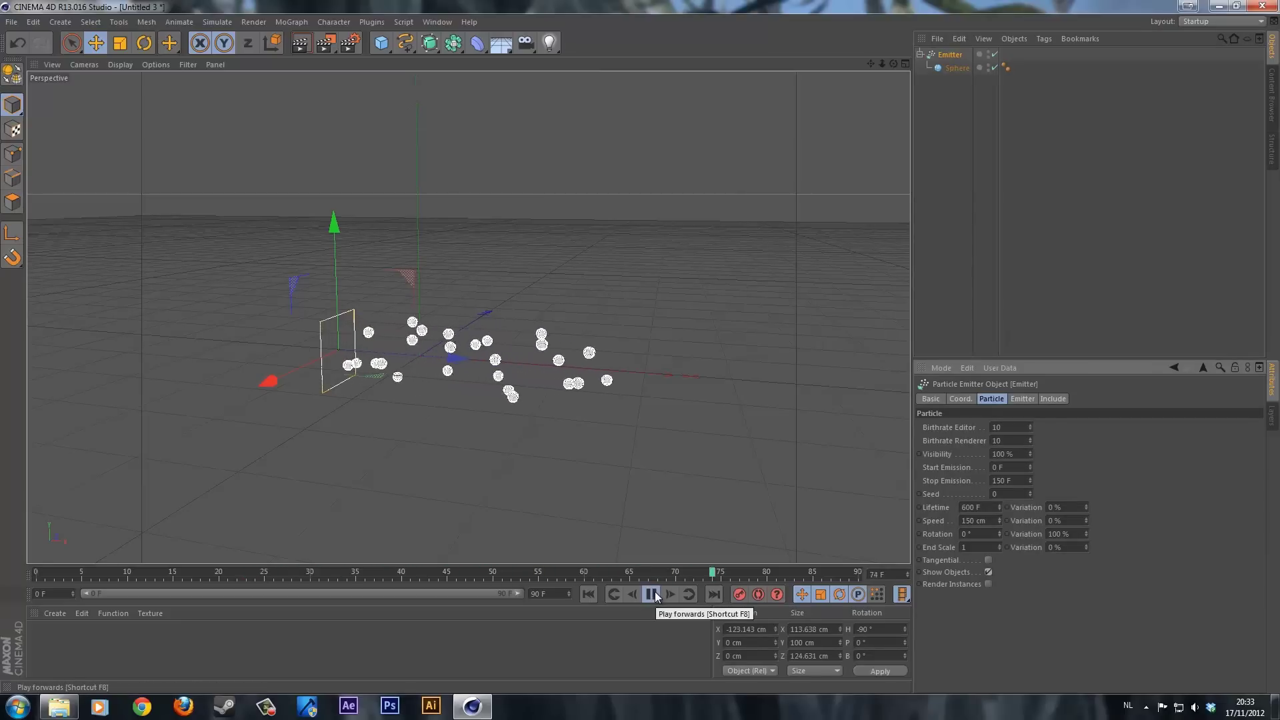
{"action": "left_click", "coordinate": [652, 595]}
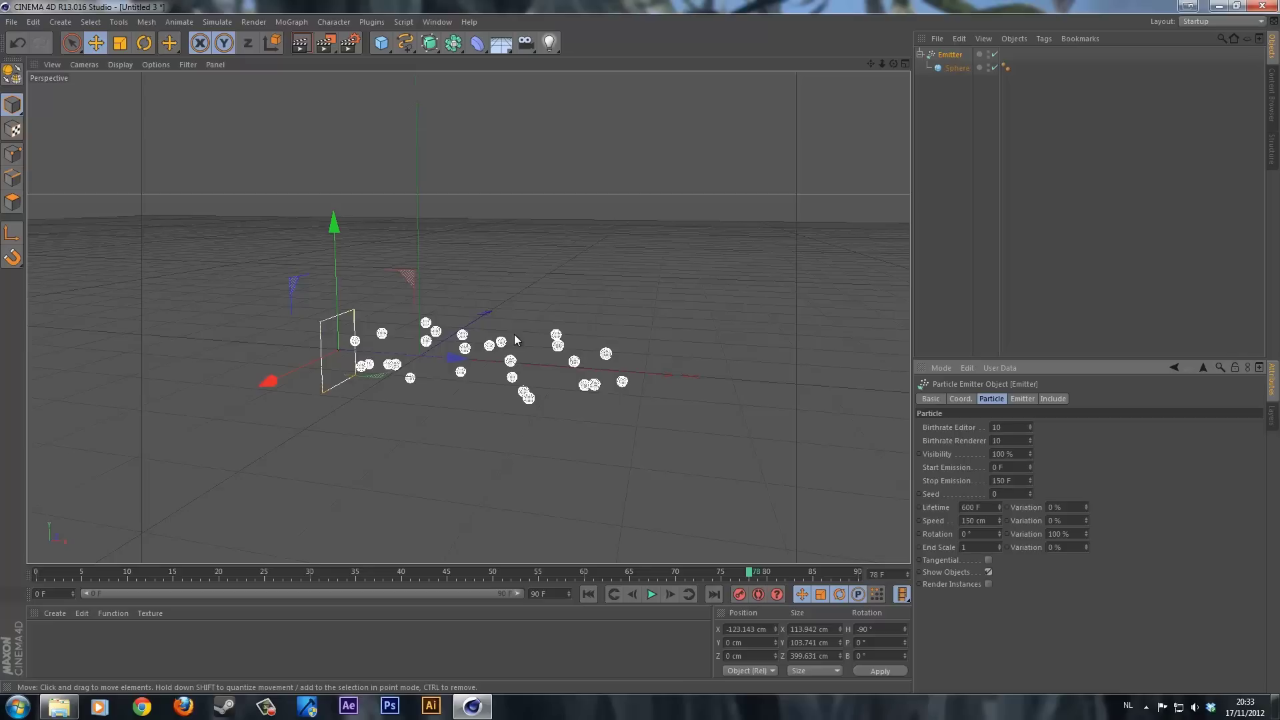
- Set the emitter's Birthrate Editor and Birthrate Renderer to 60 and replay from the start
{"action": "double_click", "coordinate": [997, 427]}
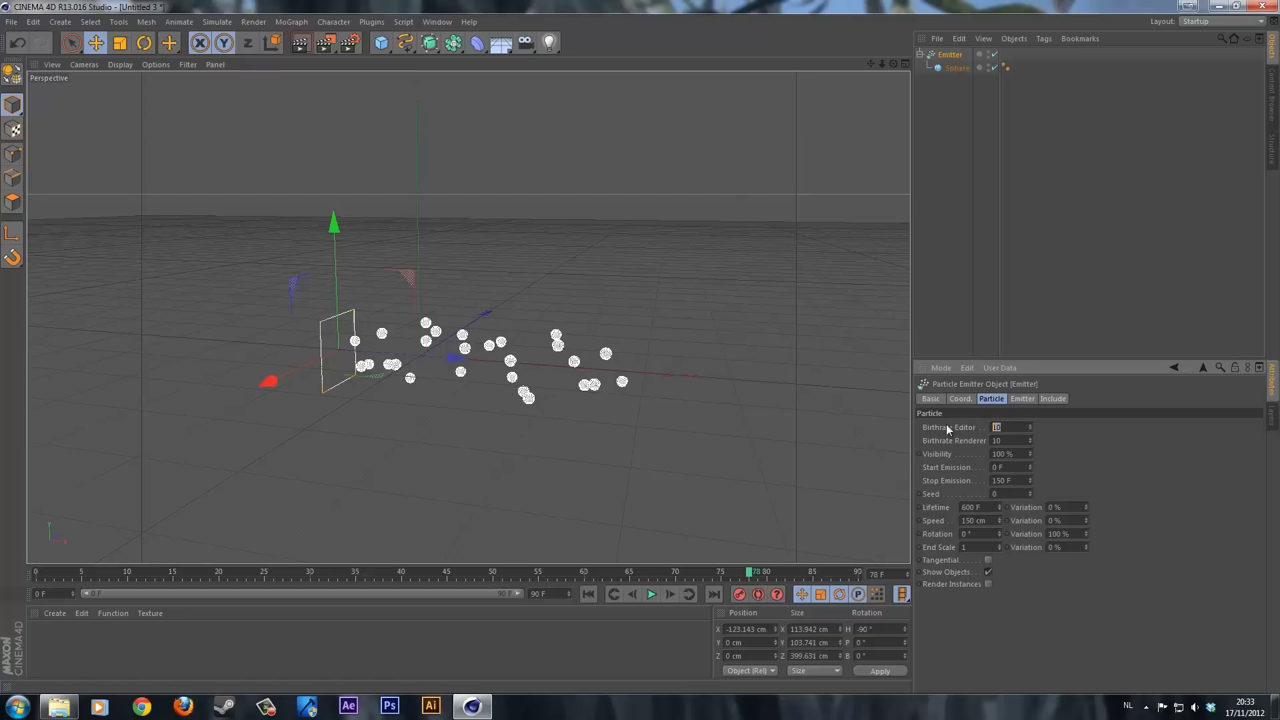
{"action": "type", "text": "40"}
{"action": "key", "text": "Tab"}
{"action": "type", "text": "40"}
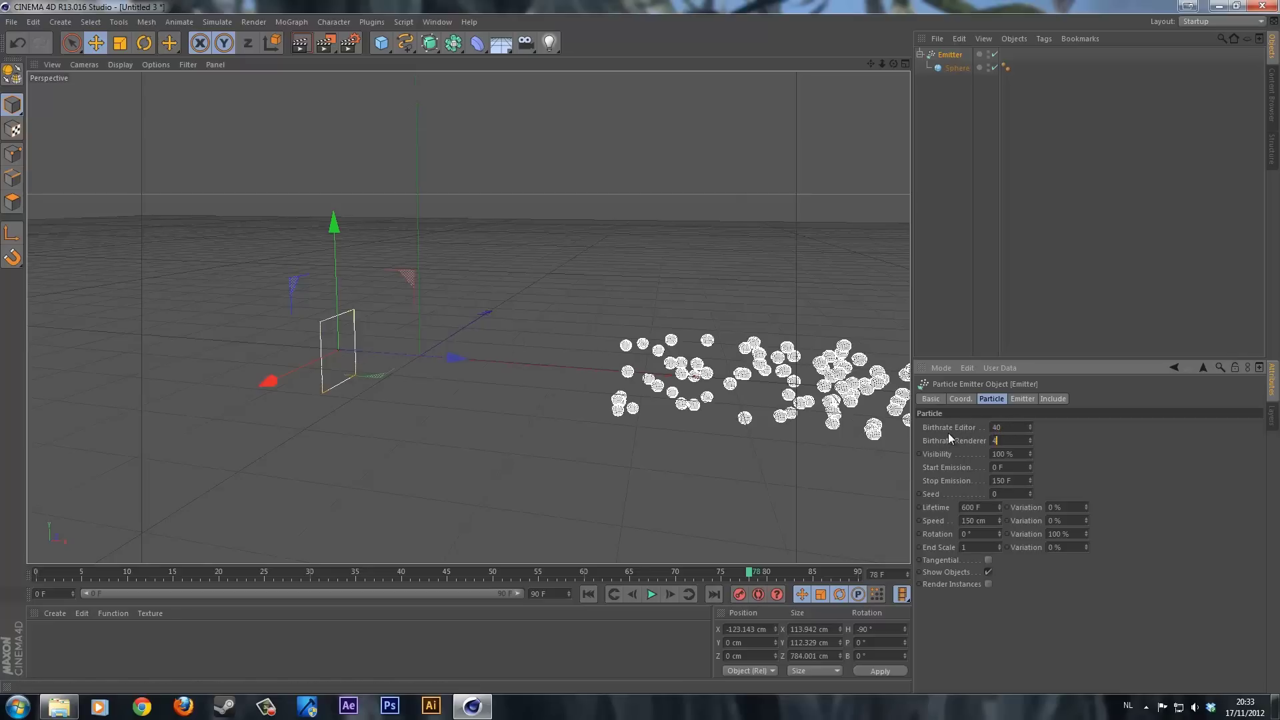
{"action": "key", "text": "Return"}
{"action": "key", "text": "ctrl+z"}
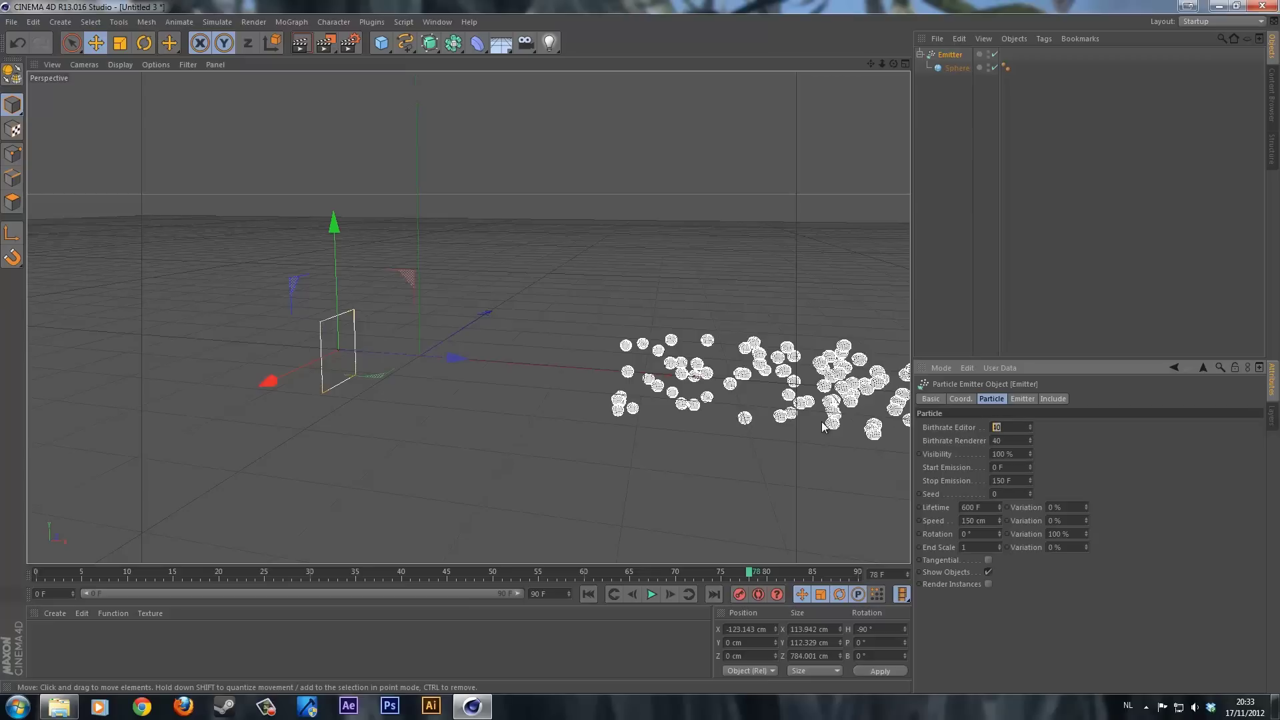
{"action": "type", "text": "60"}
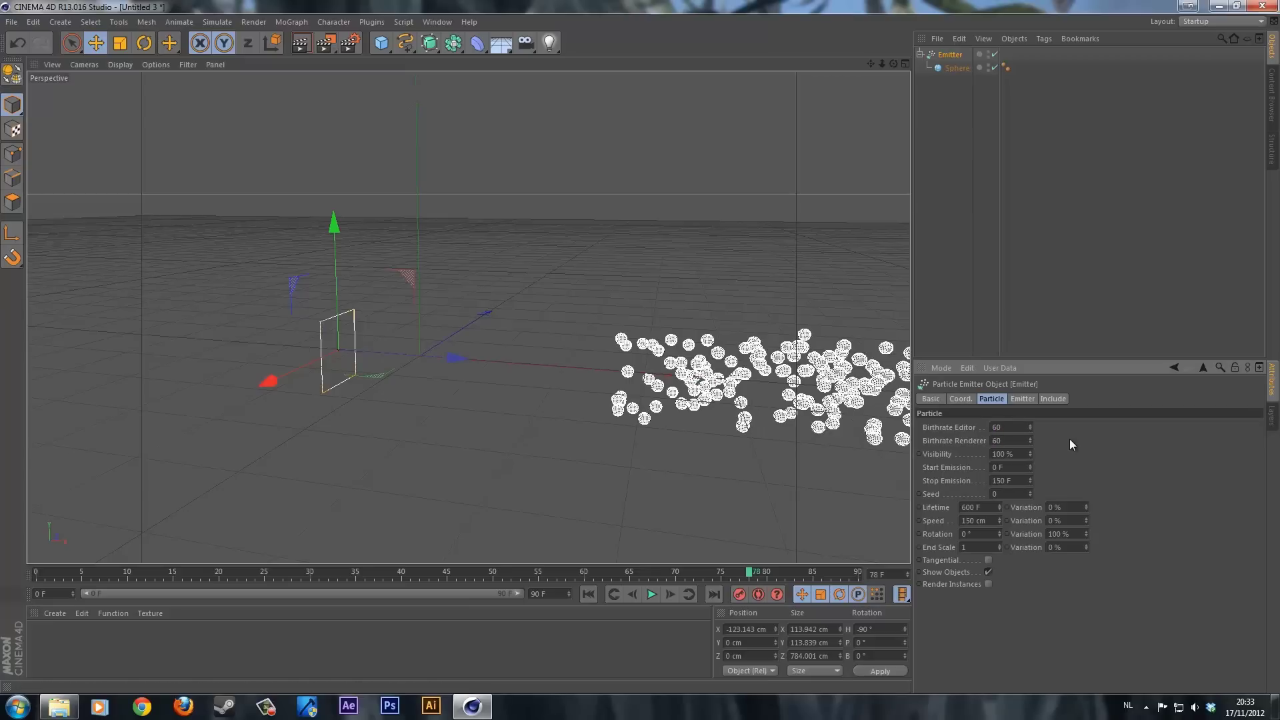
{"action": "left_click", "coordinate": [591, 595]}
{"action": "left_click", "coordinate": [653, 595]}
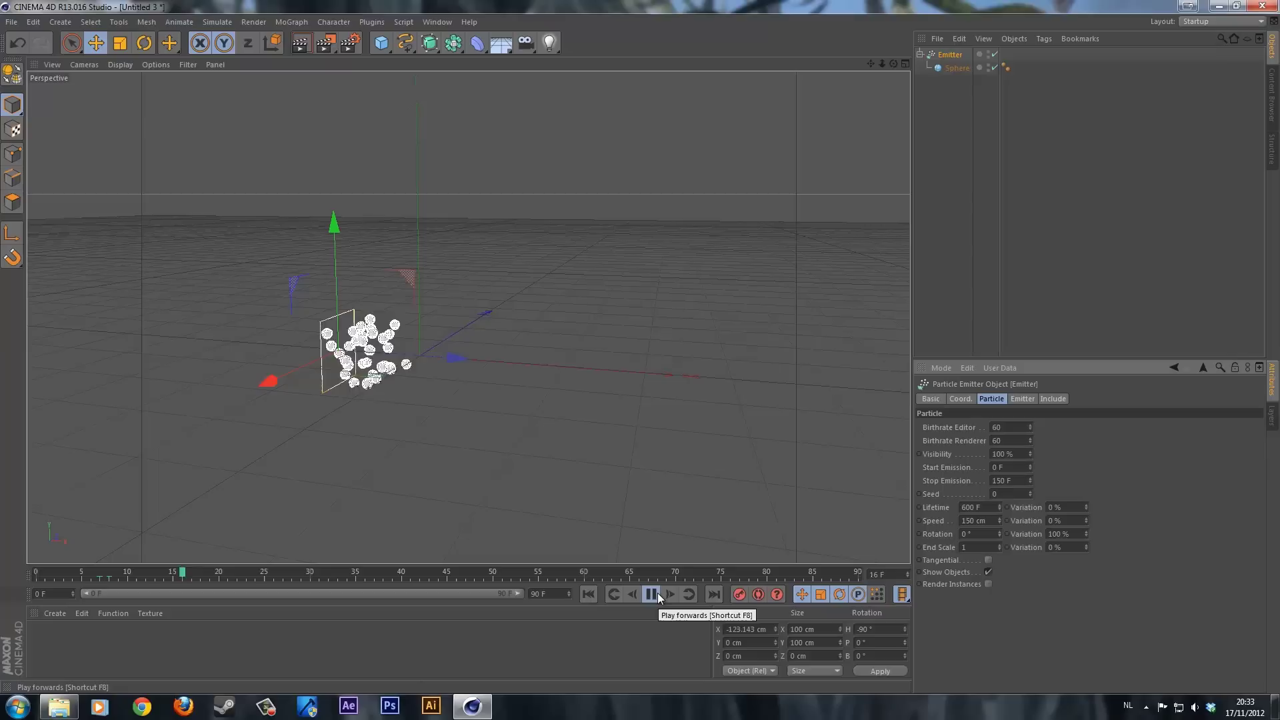
{"action": "left_click", "coordinate": [651, 594]}
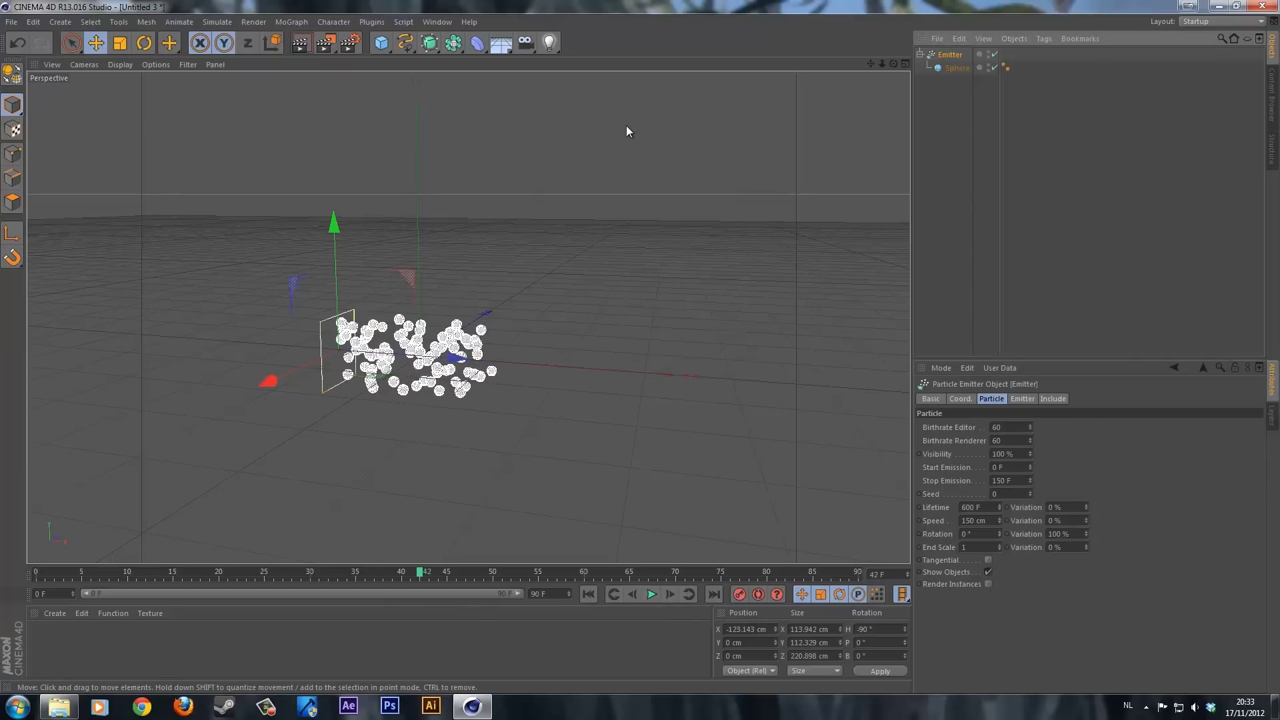
{"action": "key", "text": "t"}
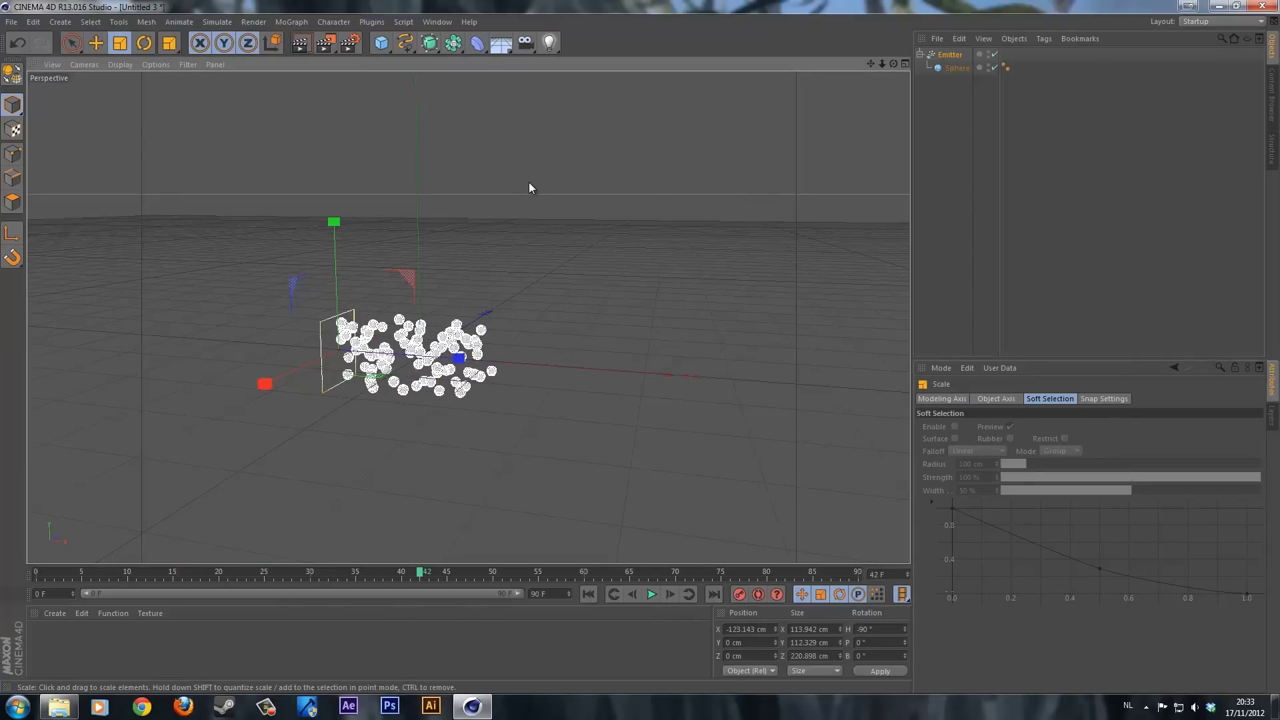
- Scale the emitter to about 75%, roughly 60.1 cm square, and replay the animation
{"action": "left_click_drag", "start_coordinate": [541, 187], "coordinate": [448, 260]}
{"action": "left_click", "coordinate": [631, 594]}
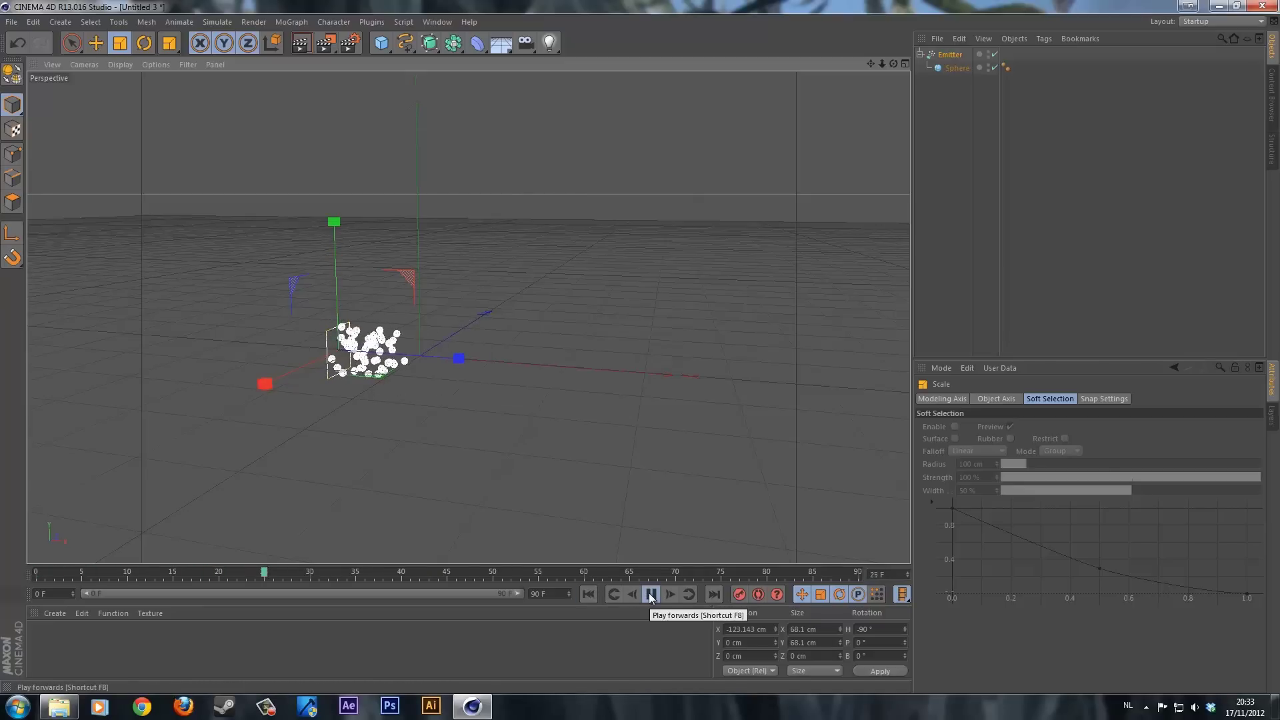
{"action": "left_click", "coordinate": [650, 594]}
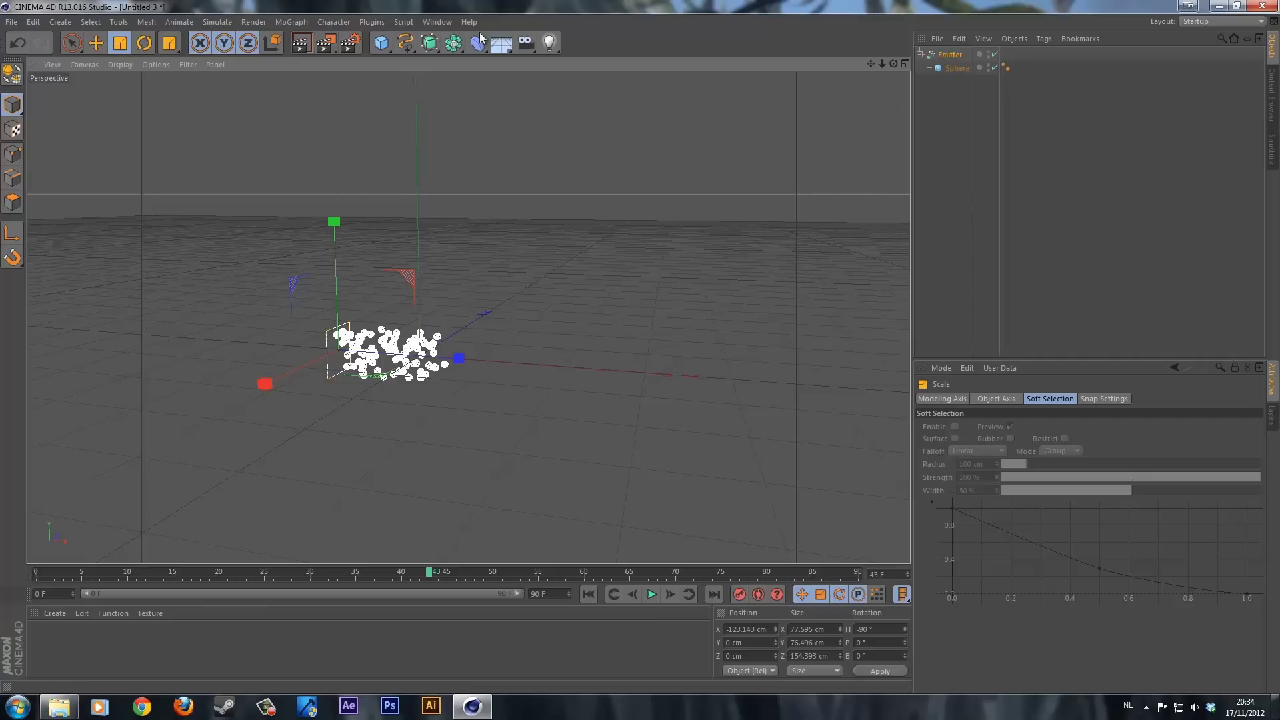
- Add a Metaball object and nest the Emitter inside it
{"action": "left_click", "coordinate": [454, 43]}
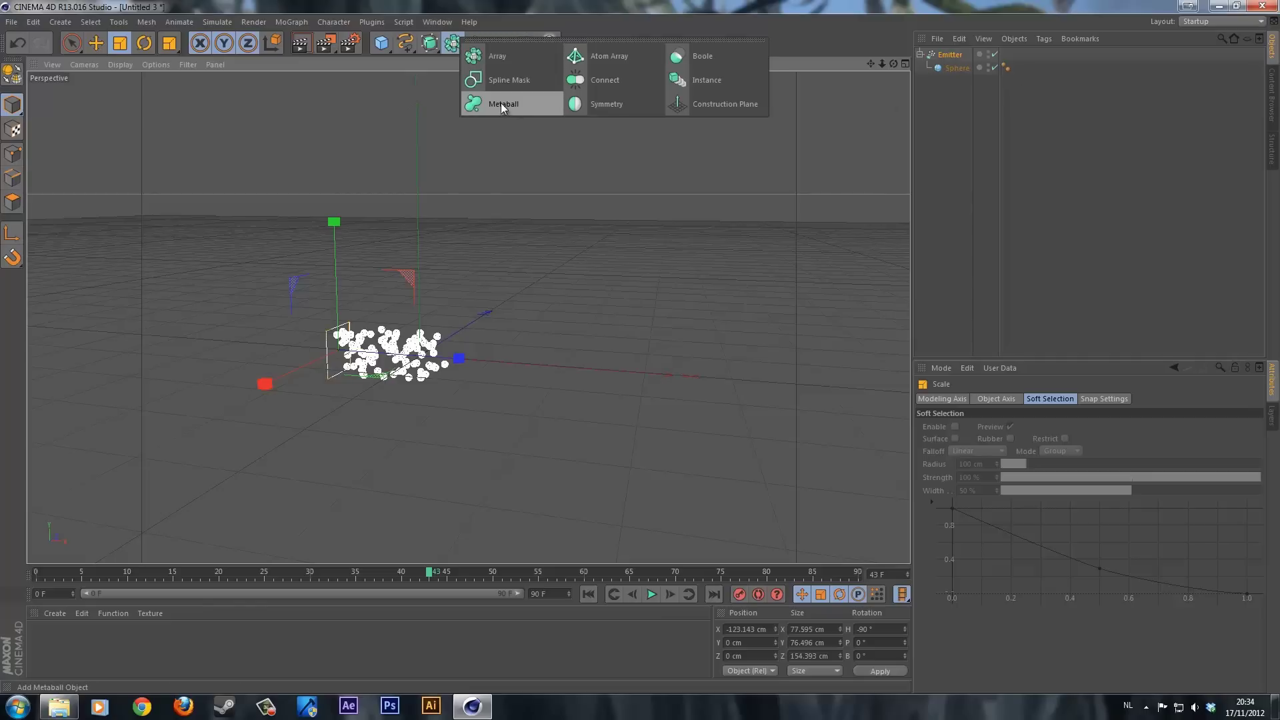
{"action": "left_click", "coordinate": [501, 105]}
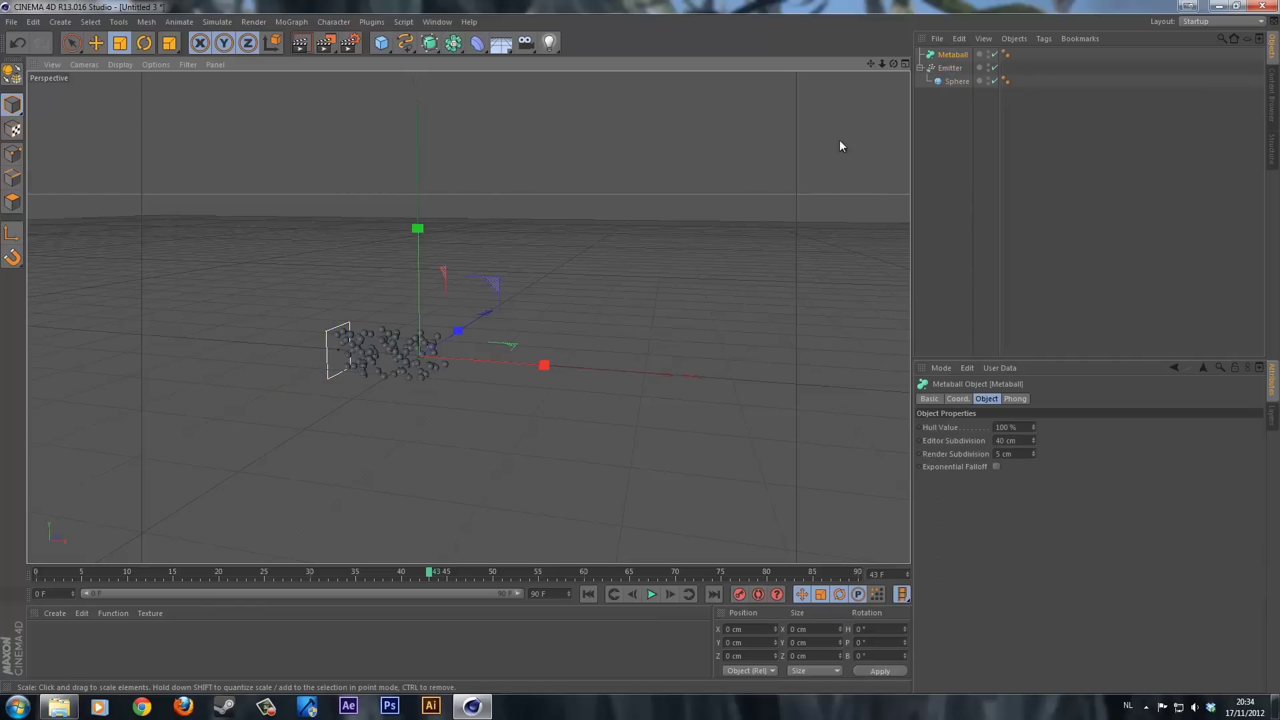
{"action": "left_click", "coordinate": [949, 69]}
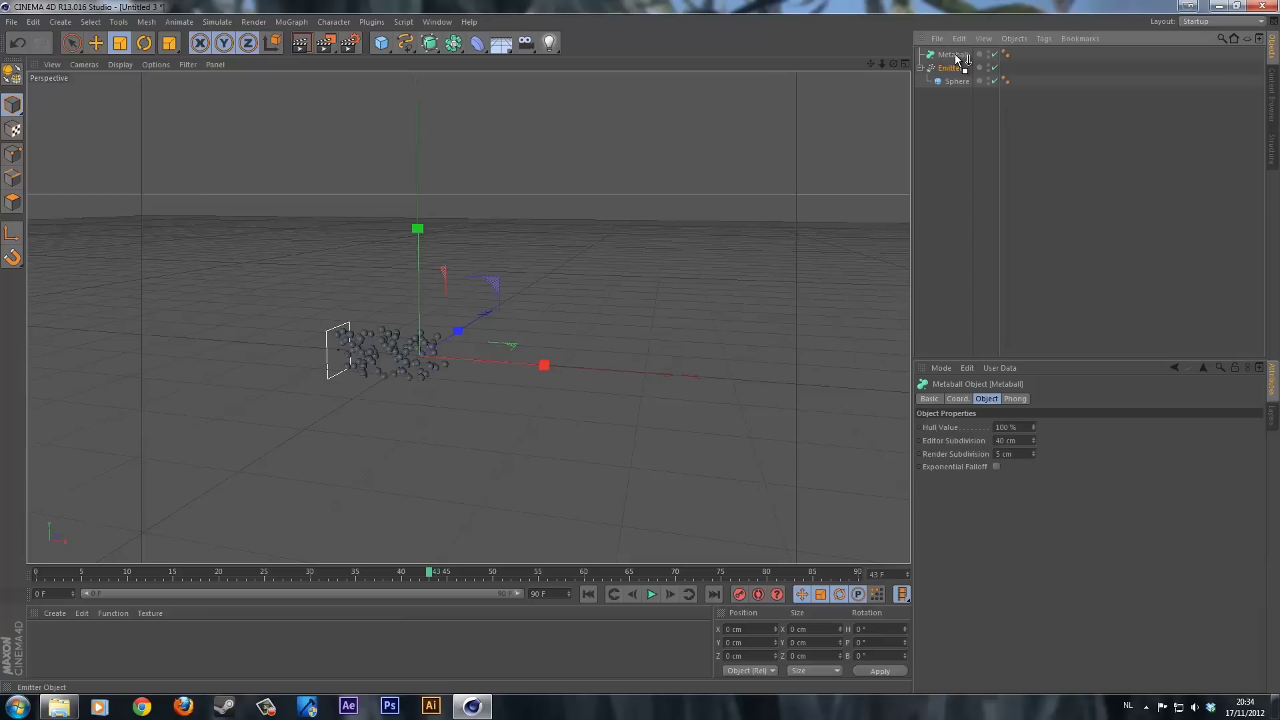
{"action": "left_click_drag", "start_coordinate": [955, 54], "coordinate": [955, 54]}
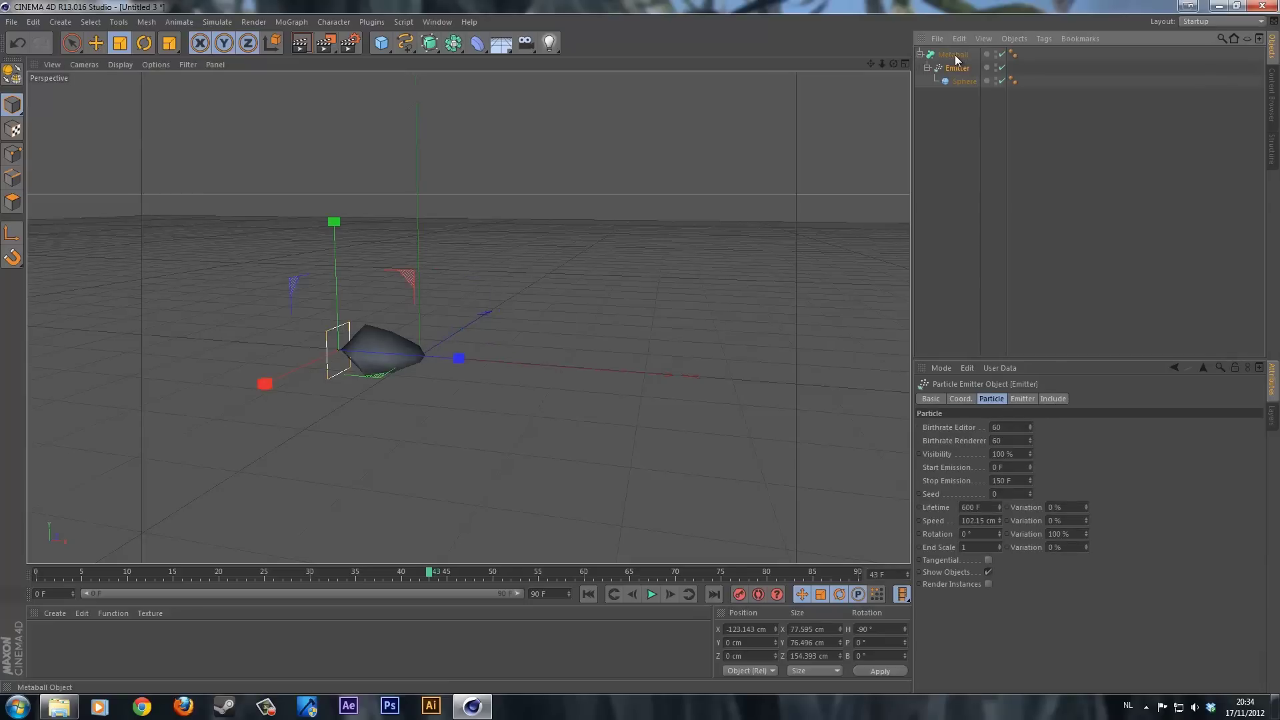
{"action": "left_click", "coordinate": [955, 56]}
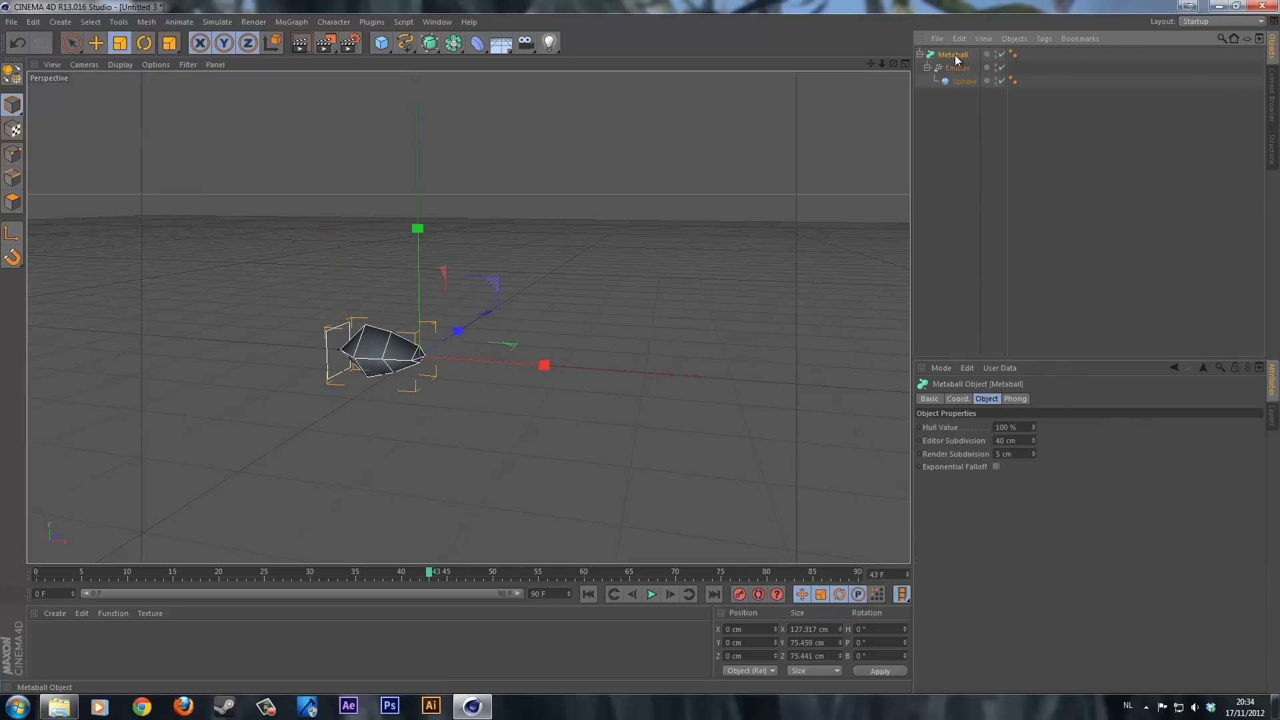
- Preview playback, then set the Metaball's editor and render subdivision to 2 cm
{"action": "left_click", "coordinate": [651, 593]}
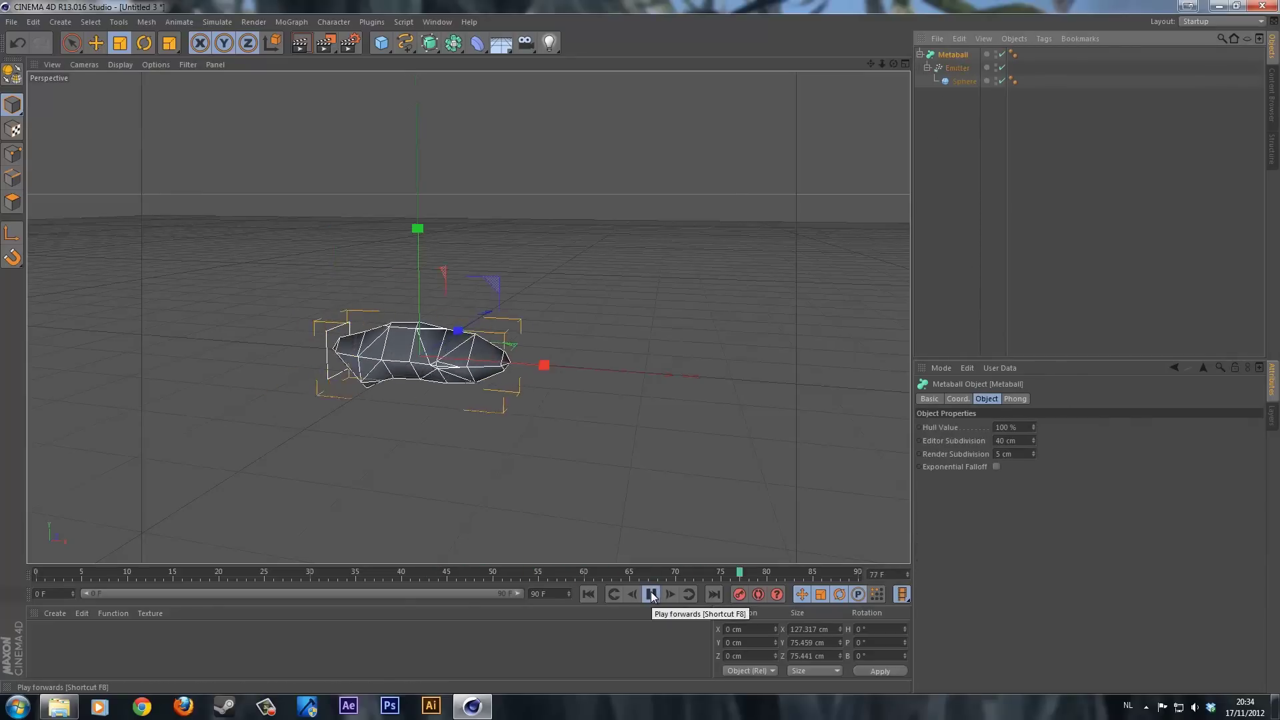
{"action": "left_click", "coordinate": [652, 594]}
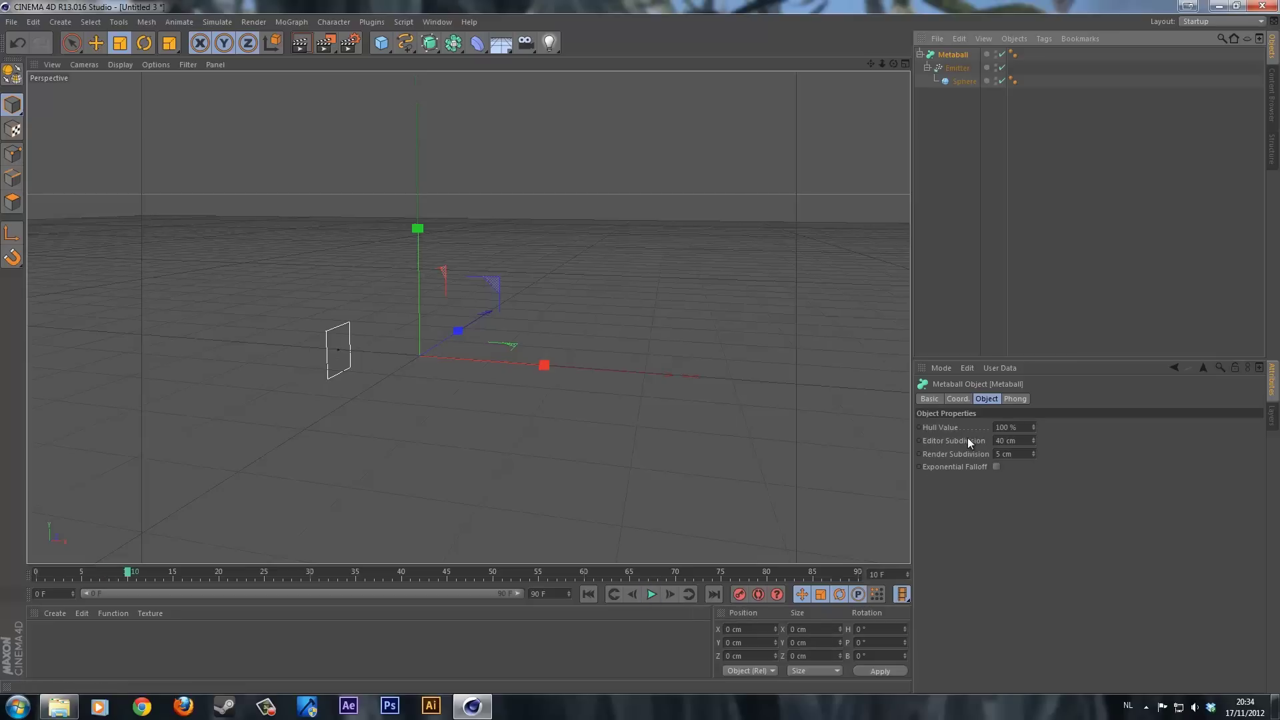
{"action": "left_click", "coordinate": [1020, 441]}
{"action": "type", "text": "2"}
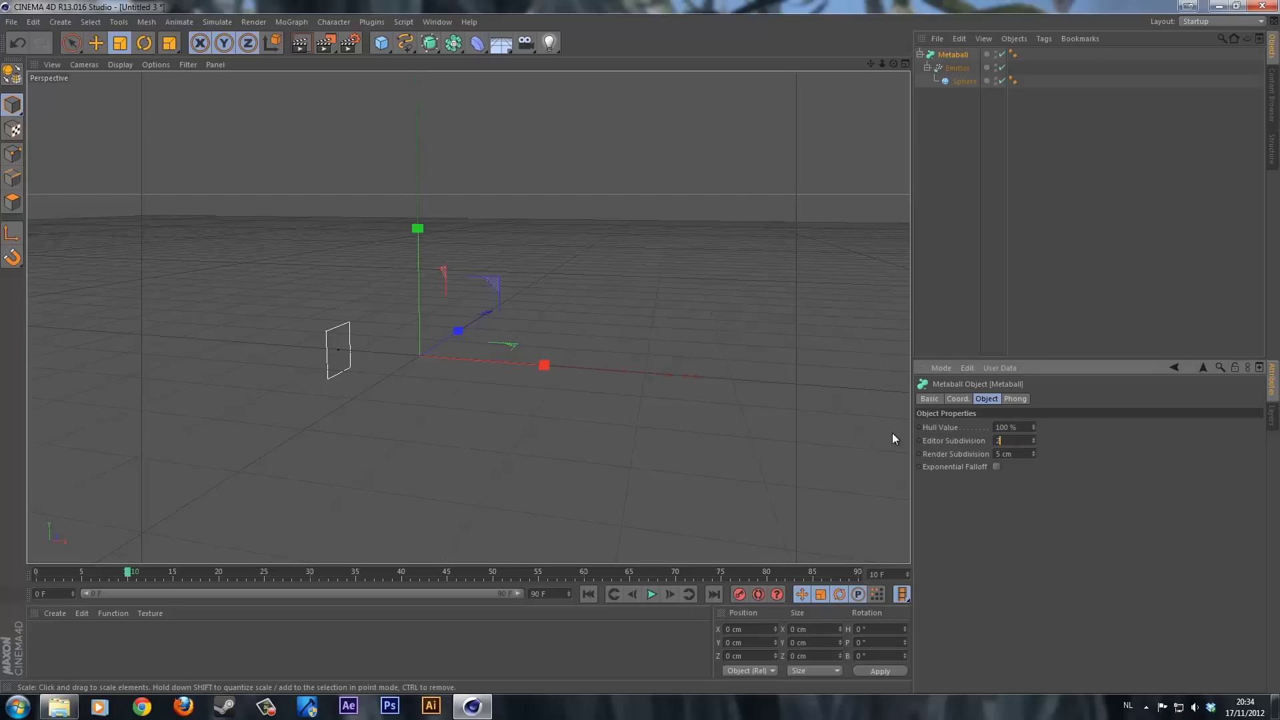
{"action": "key", "text": "Tab"}
{"action": "type", "text": "2"}
{"action": "key", "text": "Return"}
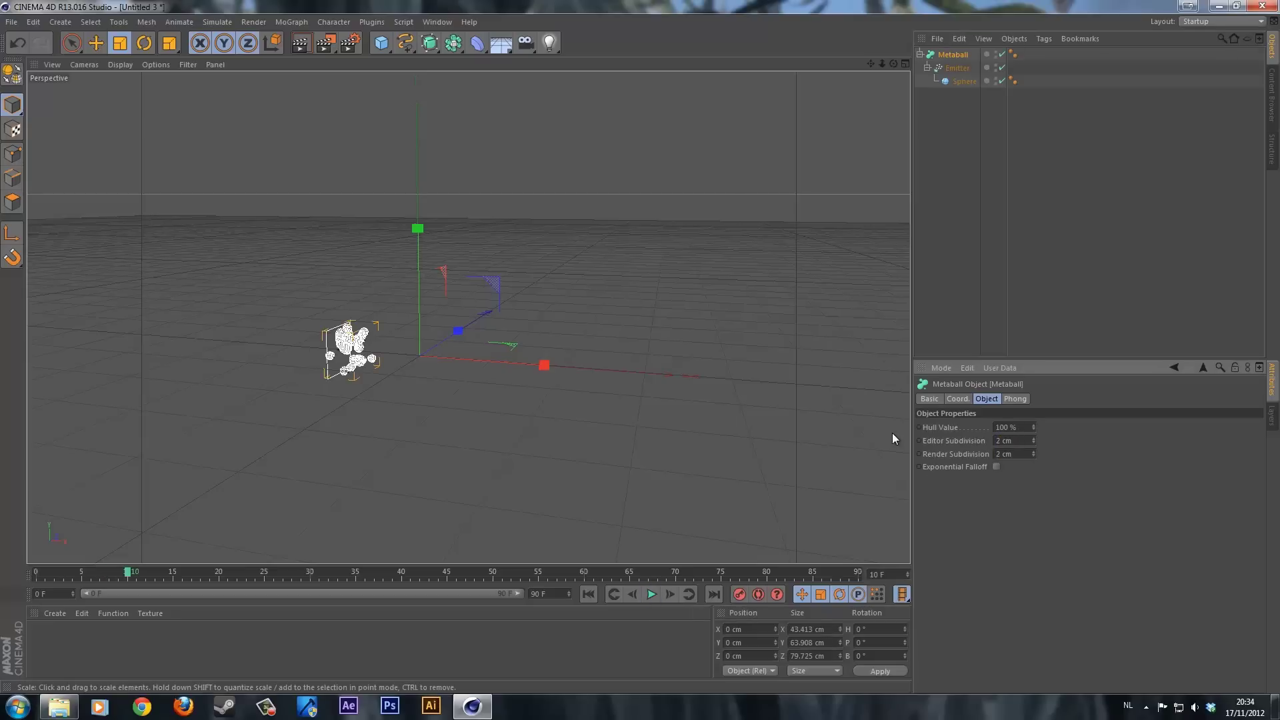
- Play the animation and render test previews at frames 36 and 48, stopping at 52
{"action": "left_click", "coordinate": [651, 594]}
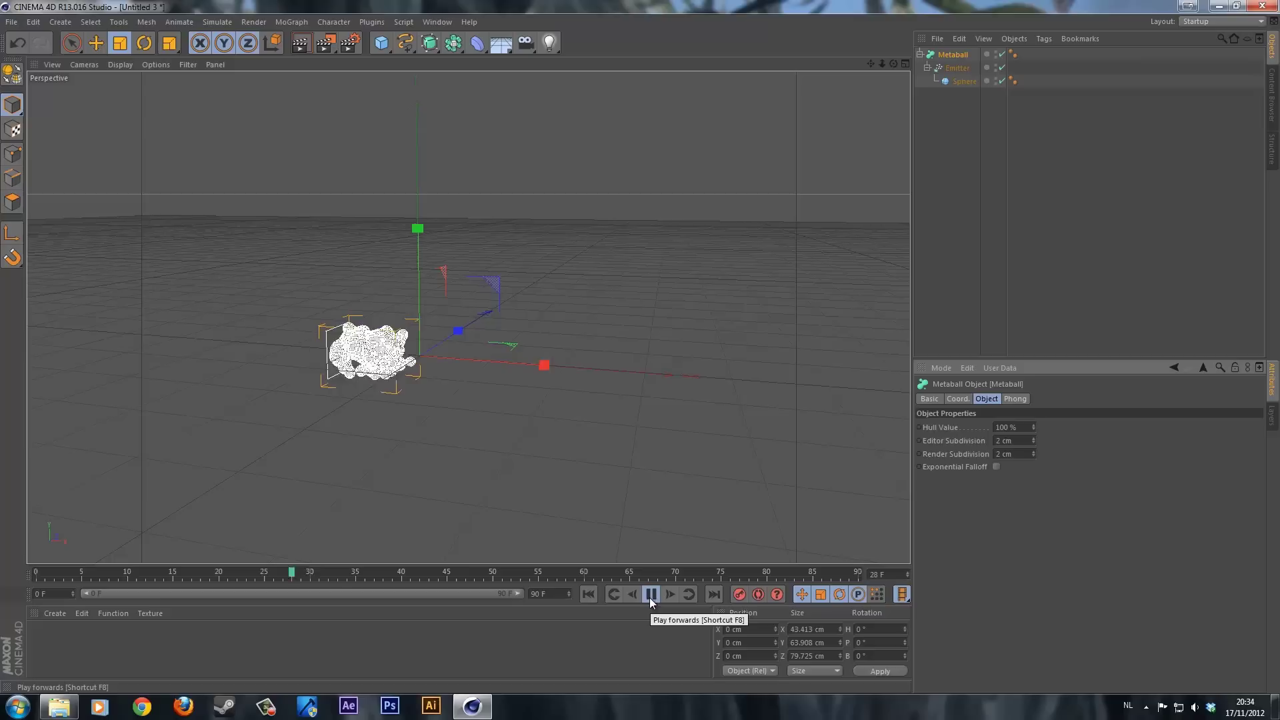
{"action": "left_click", "coordinate": [653, 597]}
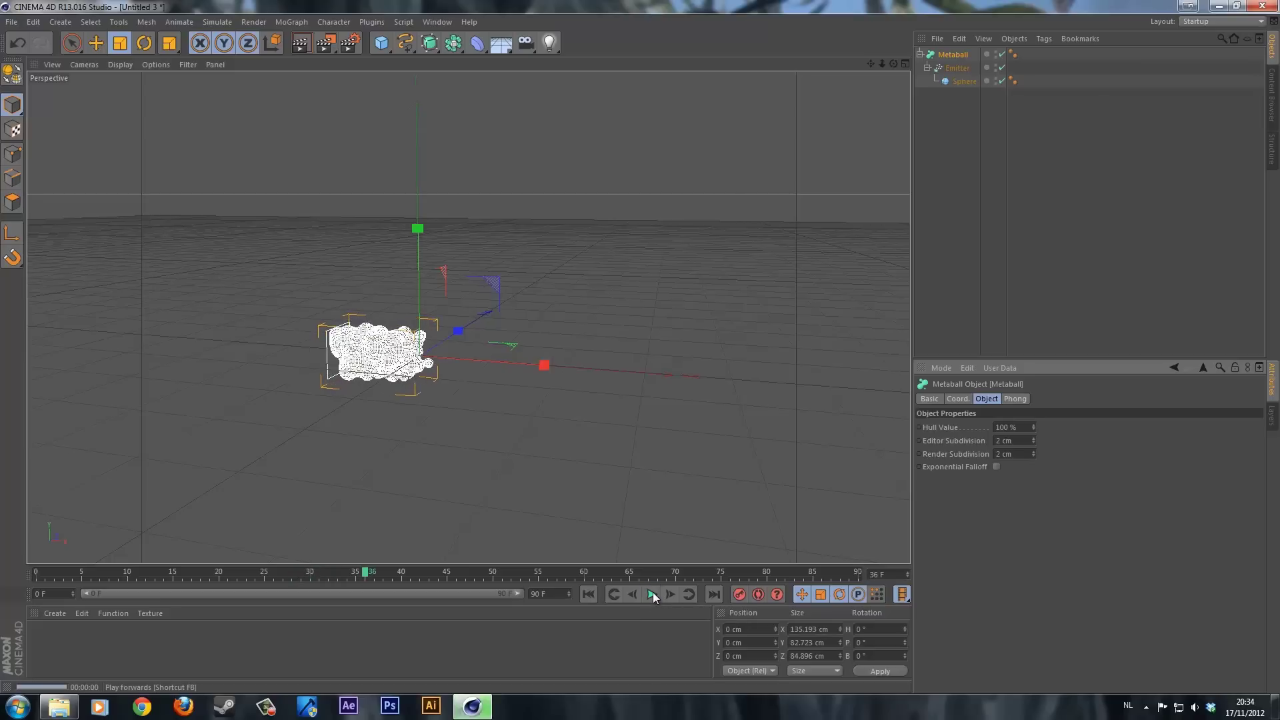
{"action": "key", "text": "ctrl+r"}
{"action": "left_click", "coordinate": [653, 593]}
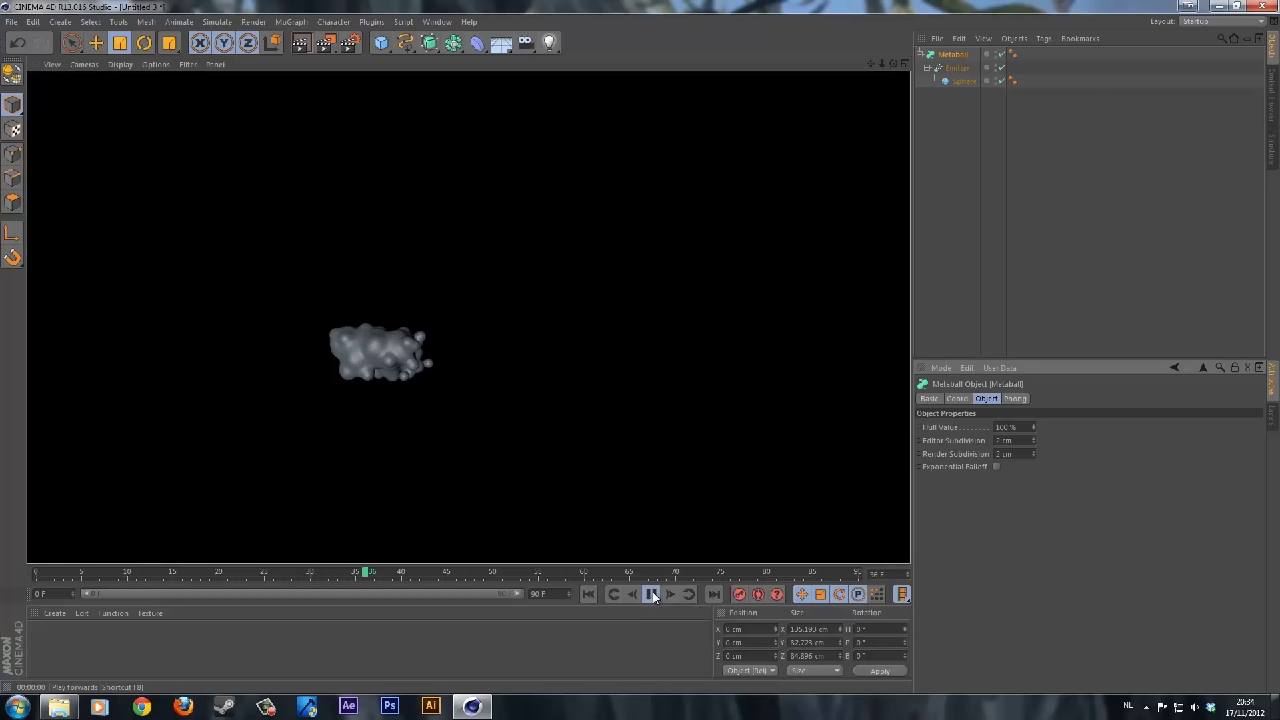
{"action": "left_click", "coordinate": [653, 595]}
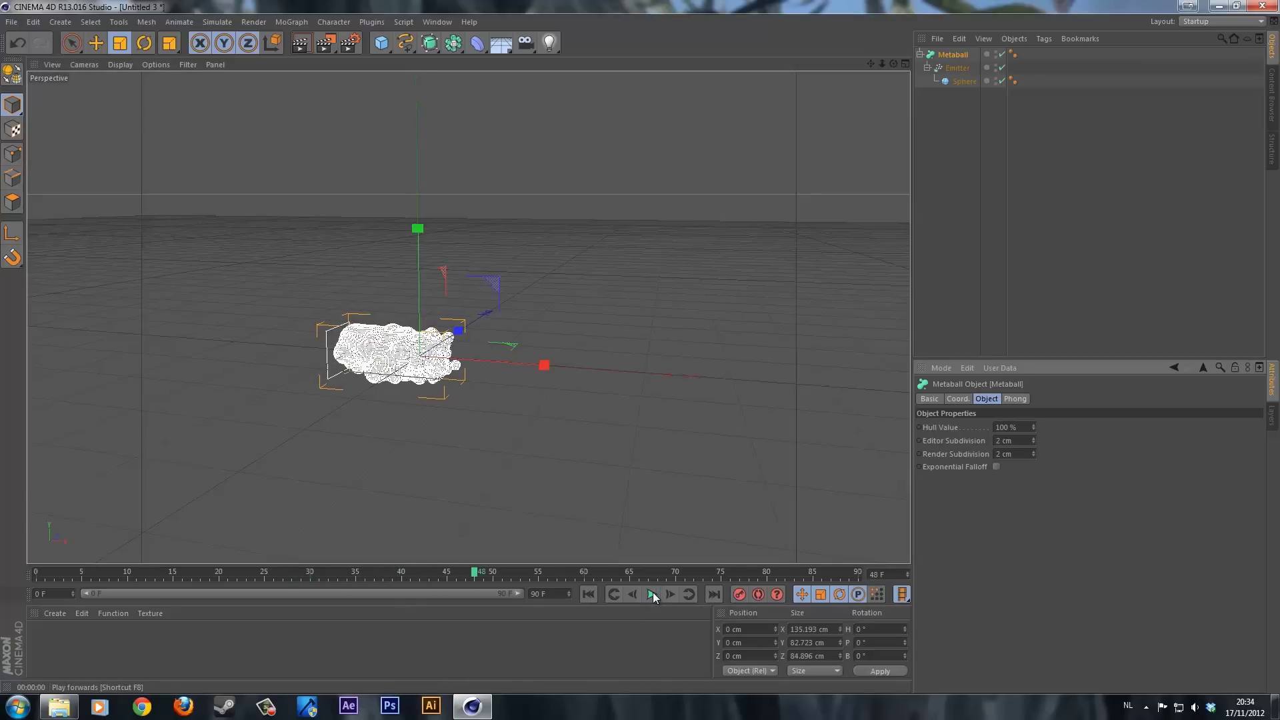
{"action": "key", "text": "ctrl+r"}
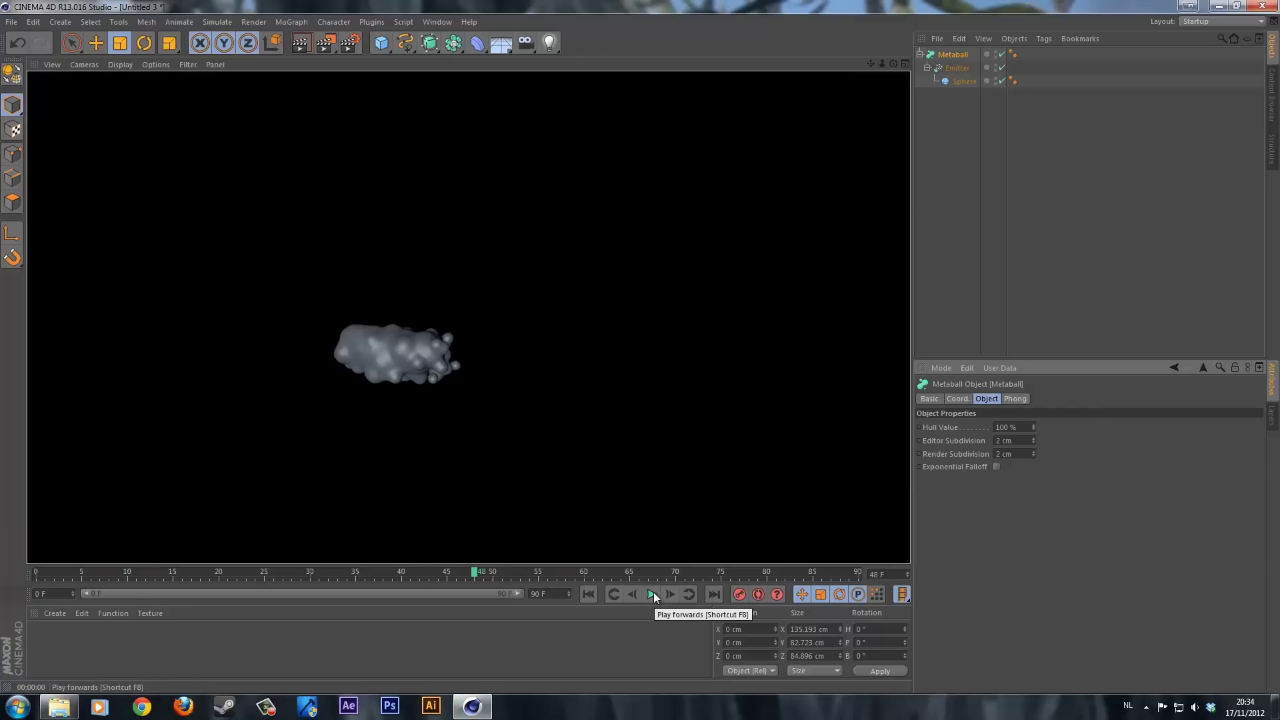
{"action": "left_click", "coordinate": [654, 594]}
{"action": "left_click", "coordinate": [654, 594]}
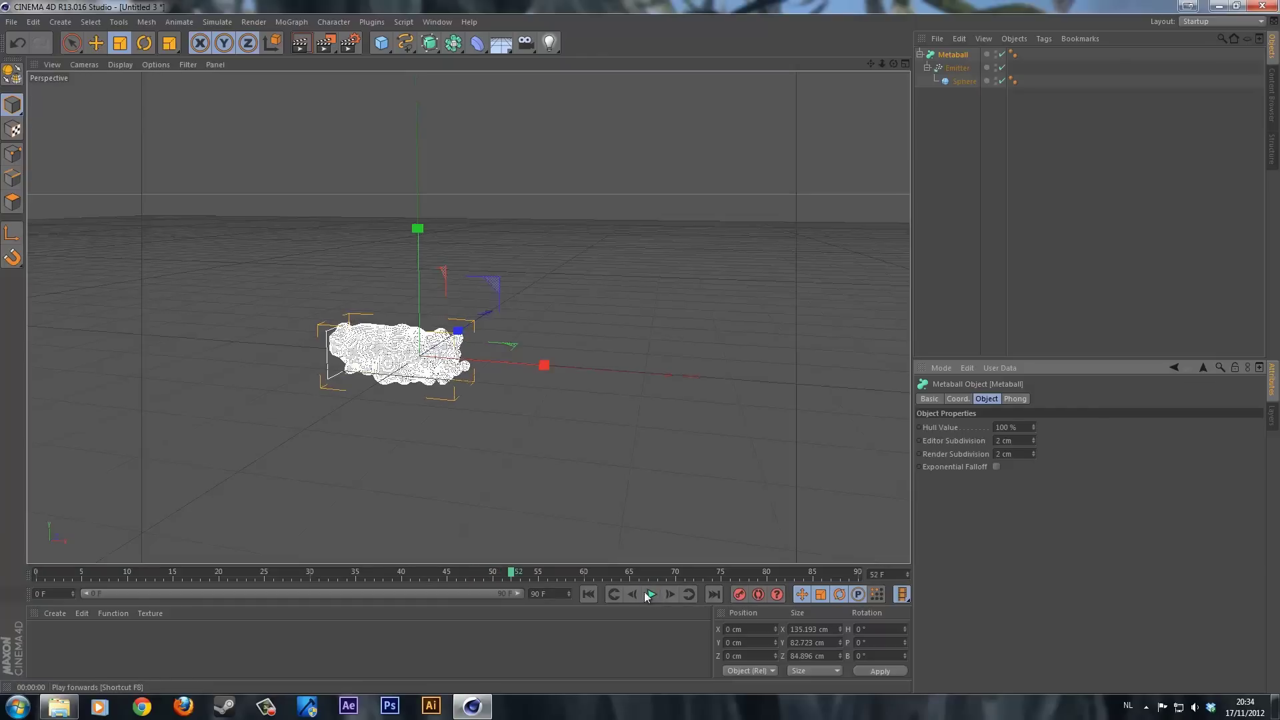
- Add a Gravity force from the Simulate menu and scale it up
{"action": "left_click", "coordinate": [216, 22]}
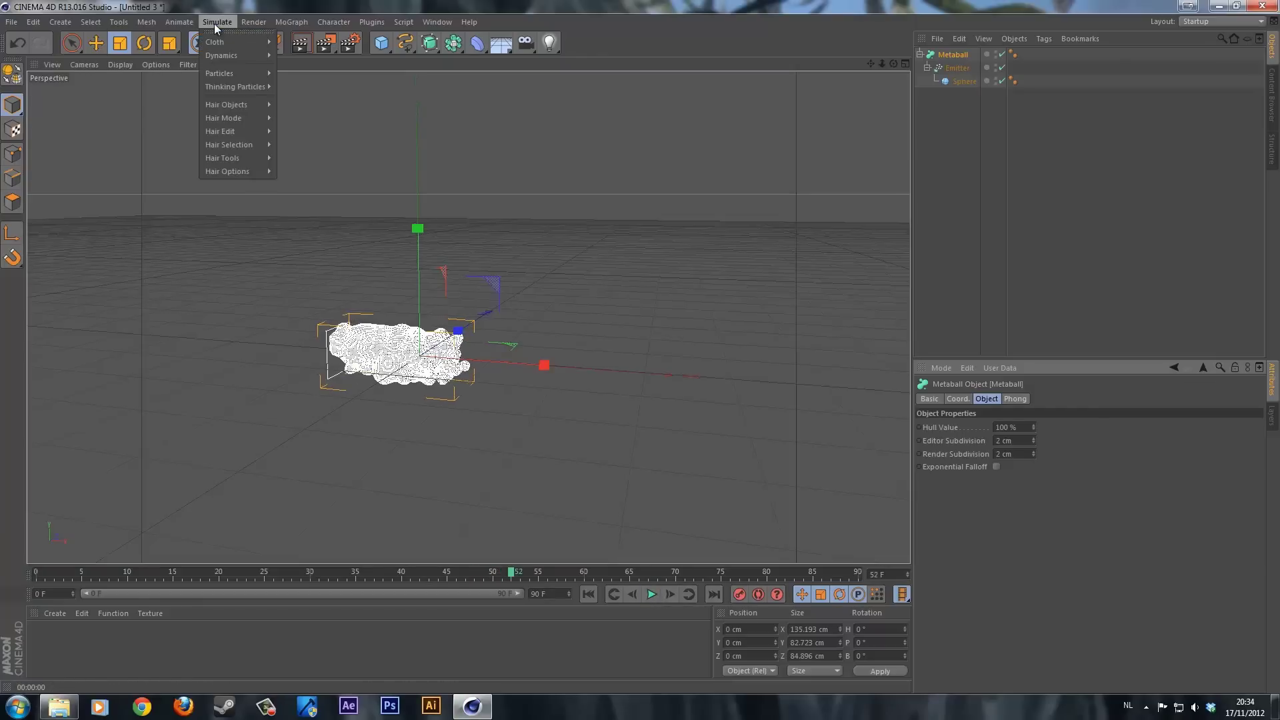
{"action": "mouse_move", "coordinate": [238, 75]}
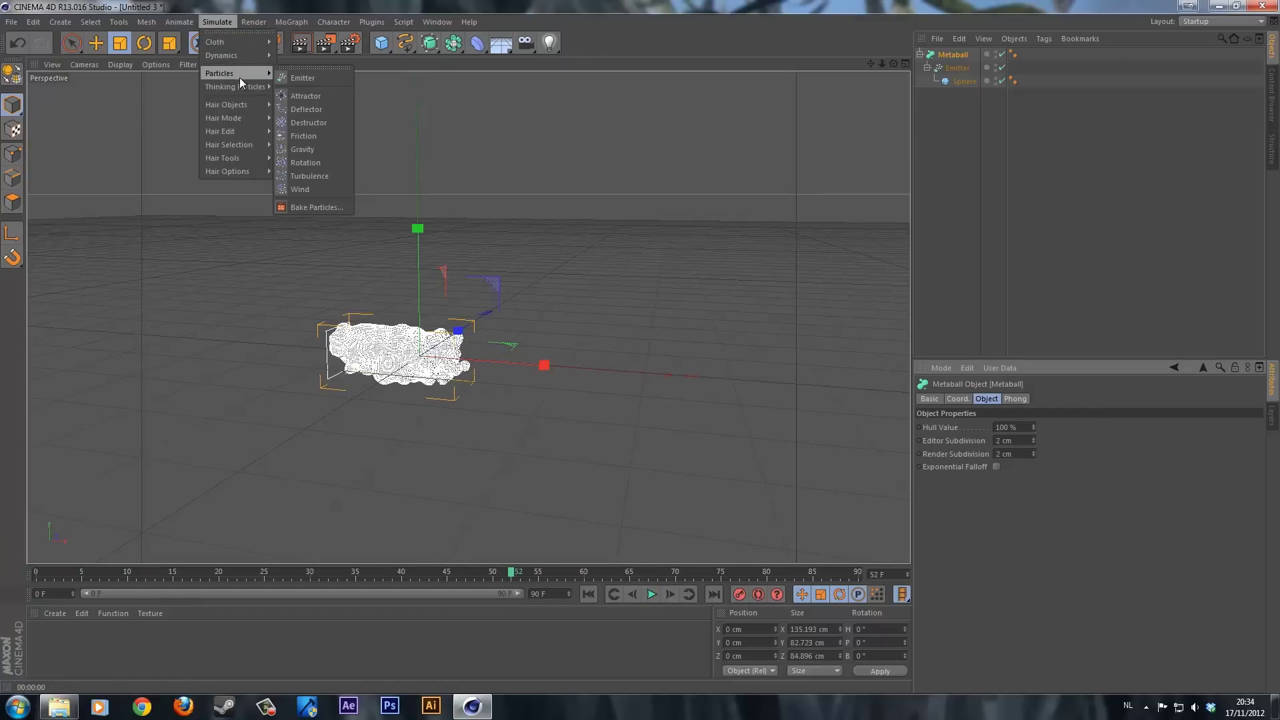
{"action": "left_click", "coordinate": [312, 150]}
{"action": "key", "text": "t"}
{"action": "left_click_drag", "start_coordinate": [543, 330], "coordinate": [586, 313]}
{"action": "left_click", "coordinate": [948, 140]}
{"action": "left_click", "coordinate": [947, 55]}
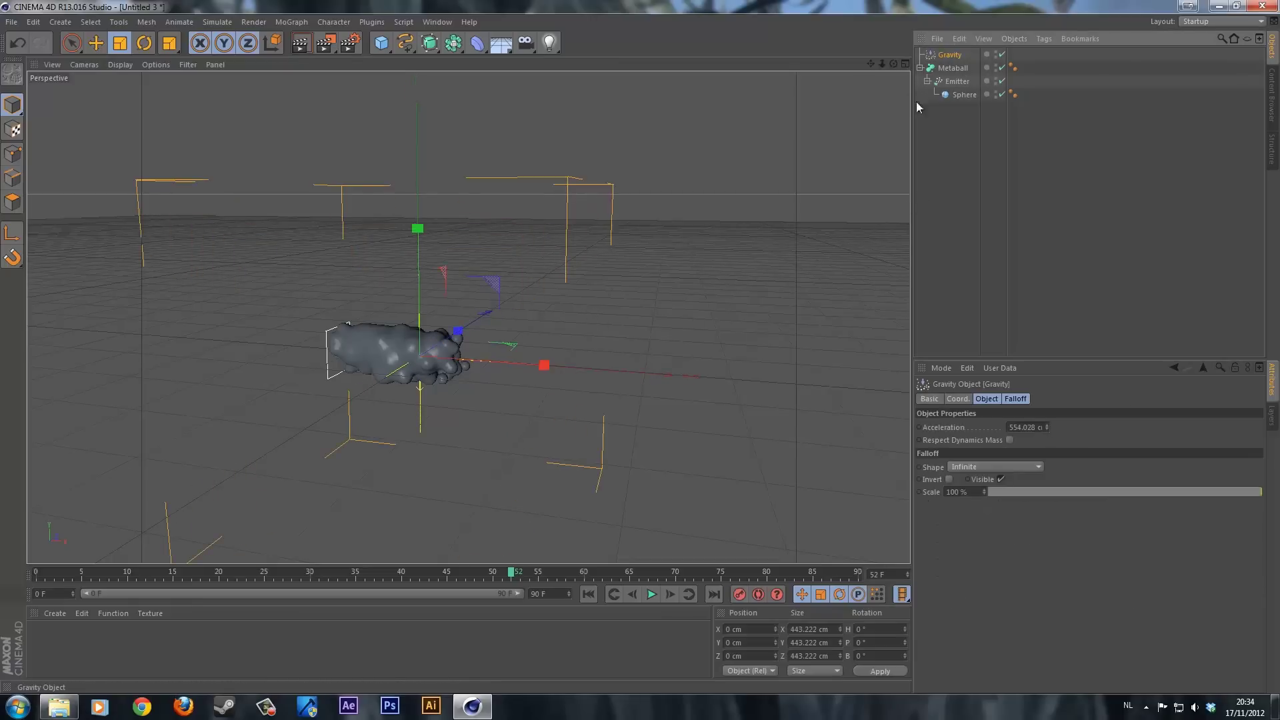
- Play the simulation from the start to frame 38 and render a preview
{"action": "left_click", "coordinate": [589, 594]}
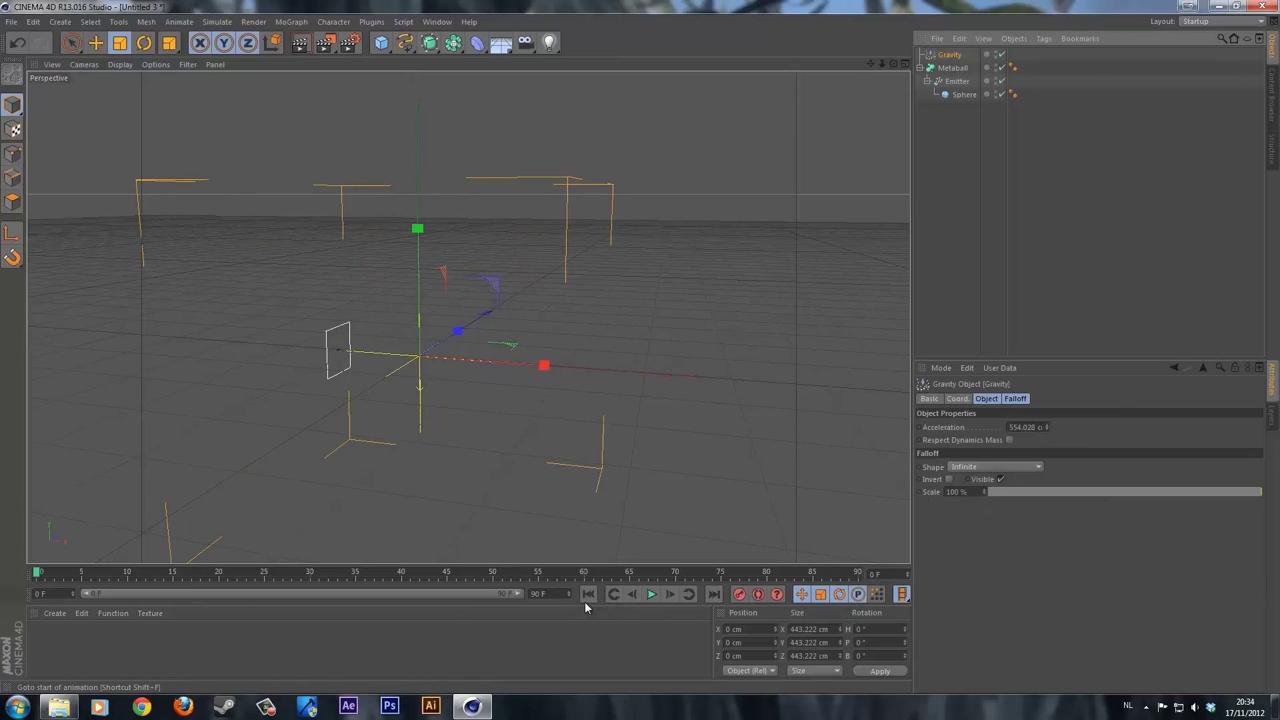
{"action": "left_click", "coordinate": [651, 595]}
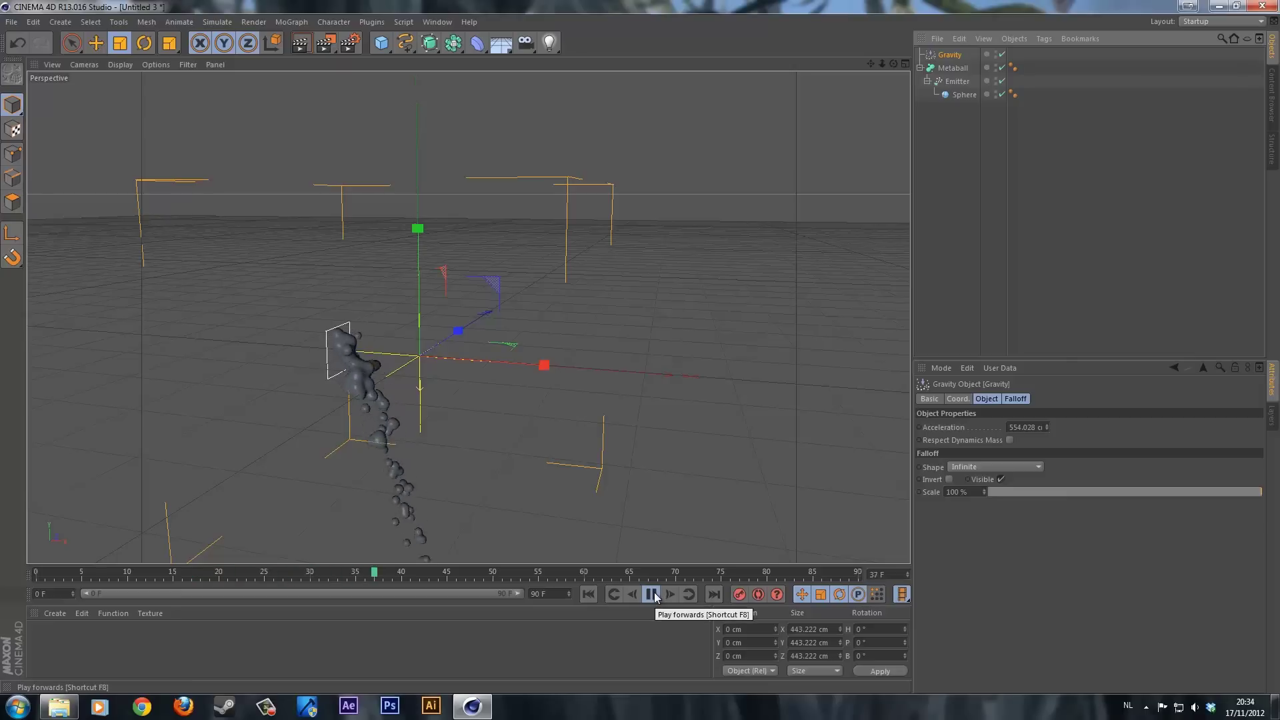
{"action": "left_click", "coordinate": [651, 595]}
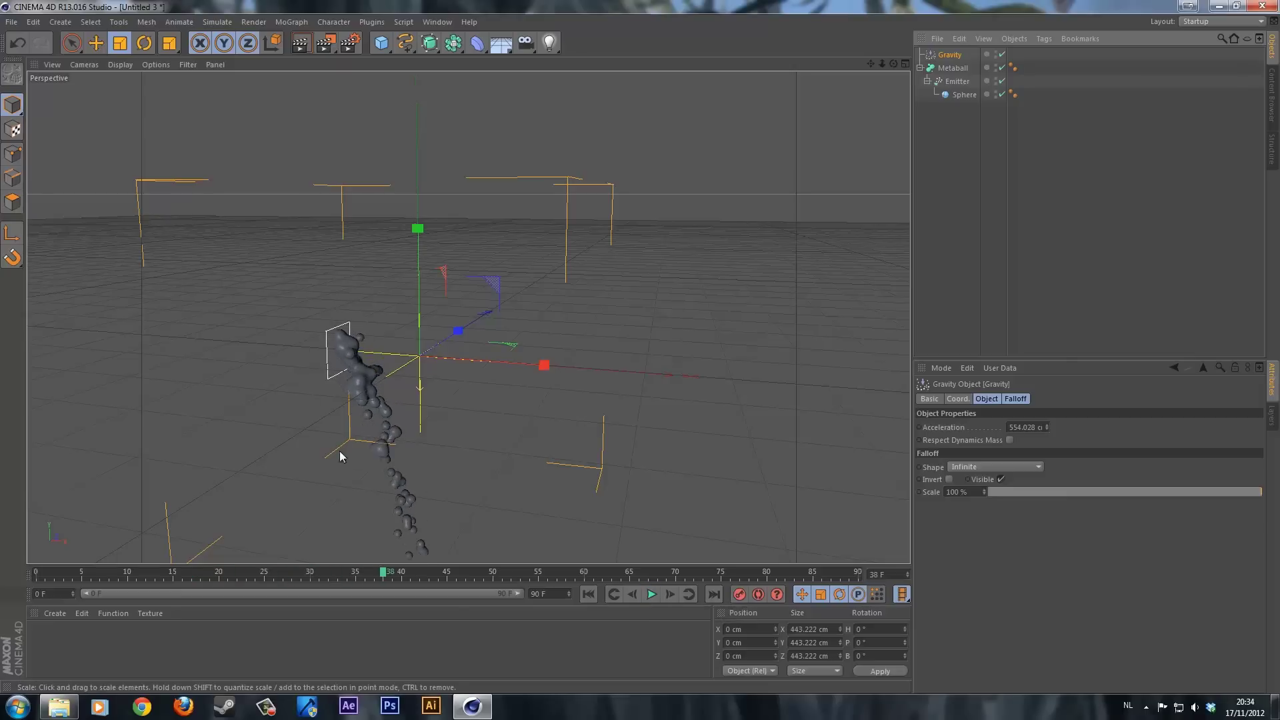
{"action": "key", "text": "ctrl+r"}
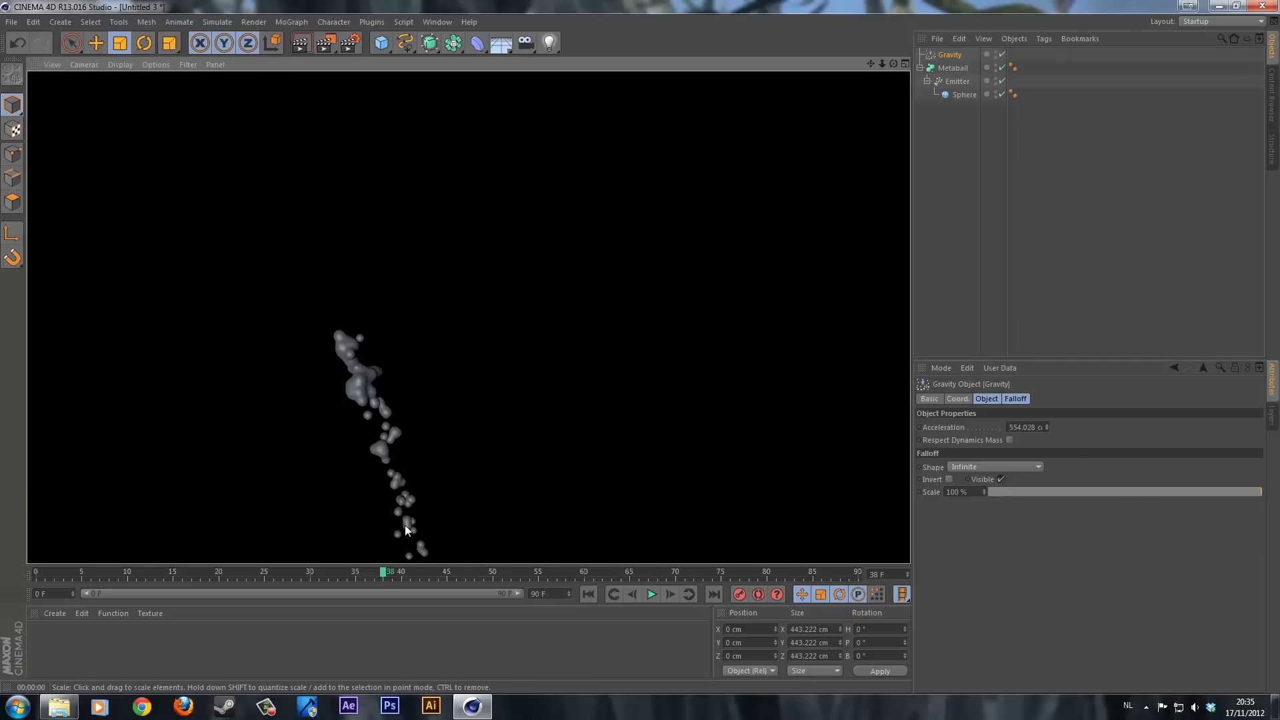
- Set the Emitter's editor and renderer birthrate to 150
{"action": "left_click", "coordinate": [958, 80]}
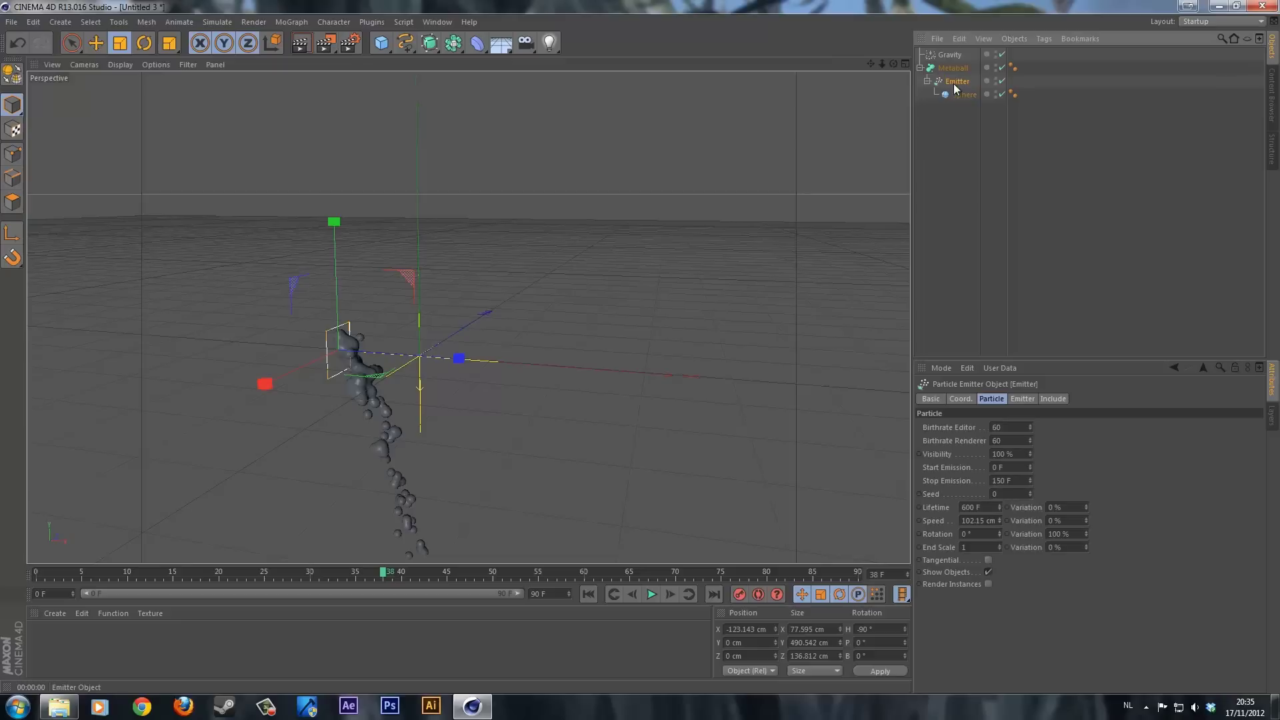
{"action": "left_click", "coordinate": [1002, 428]}
{"action": "type", "text": "150"}
{"action": "key", "text": "Tab"}
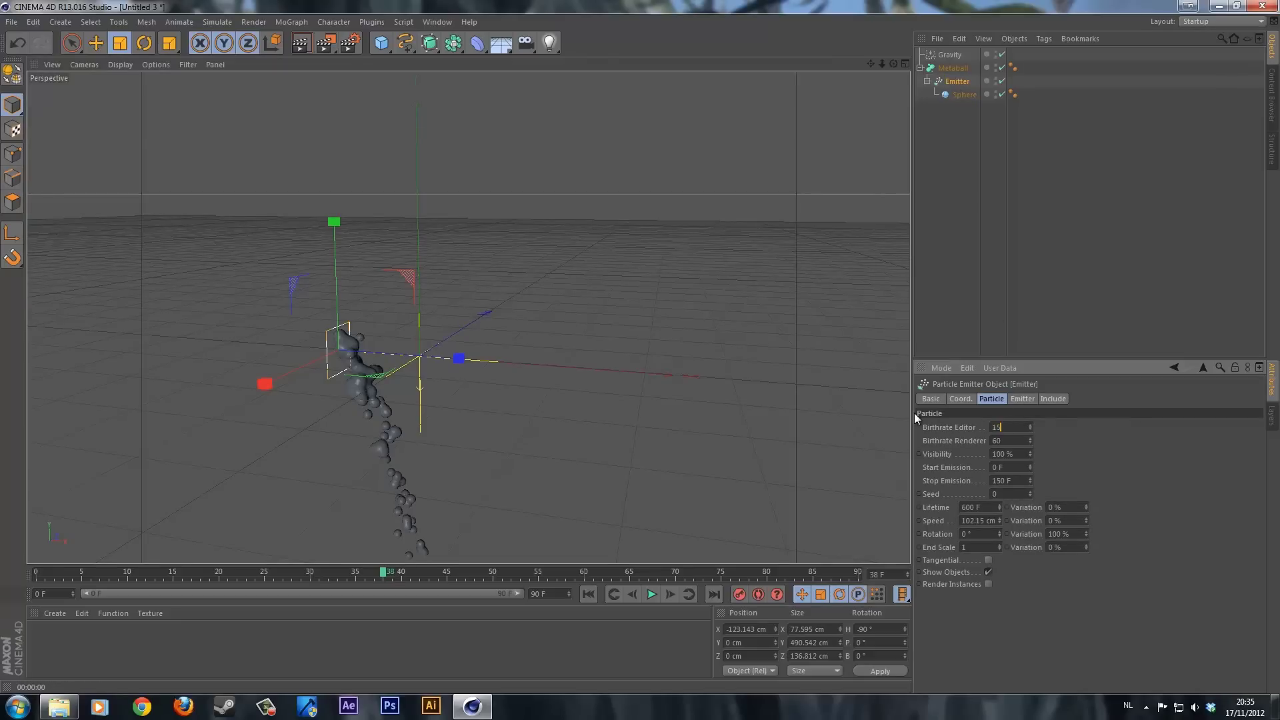
{"action": "type", "text": "150"}
{"action": "key", "text": "Return"}
- Replay from the start to frame 38, orbit, and render a preview of the stream
{"action": "left_click", "coordinate": [588, 594]}
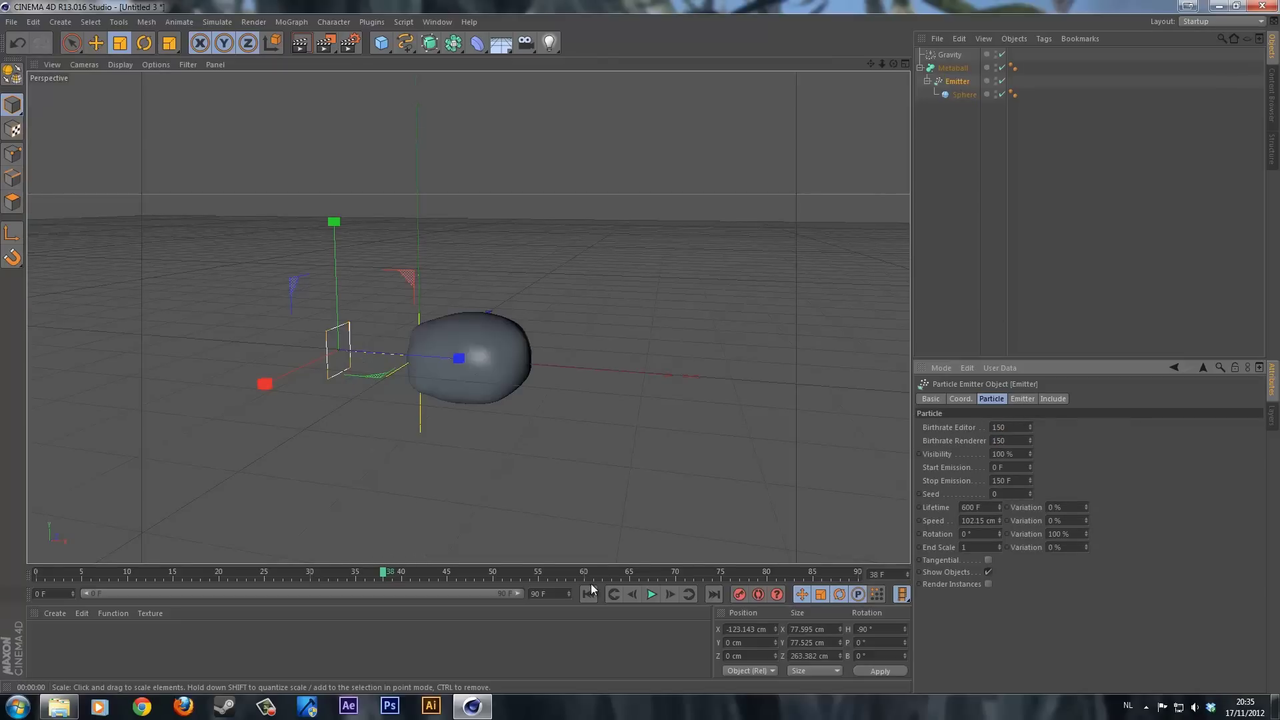
{"action": "left_click", "coordinate": [651, 594]}
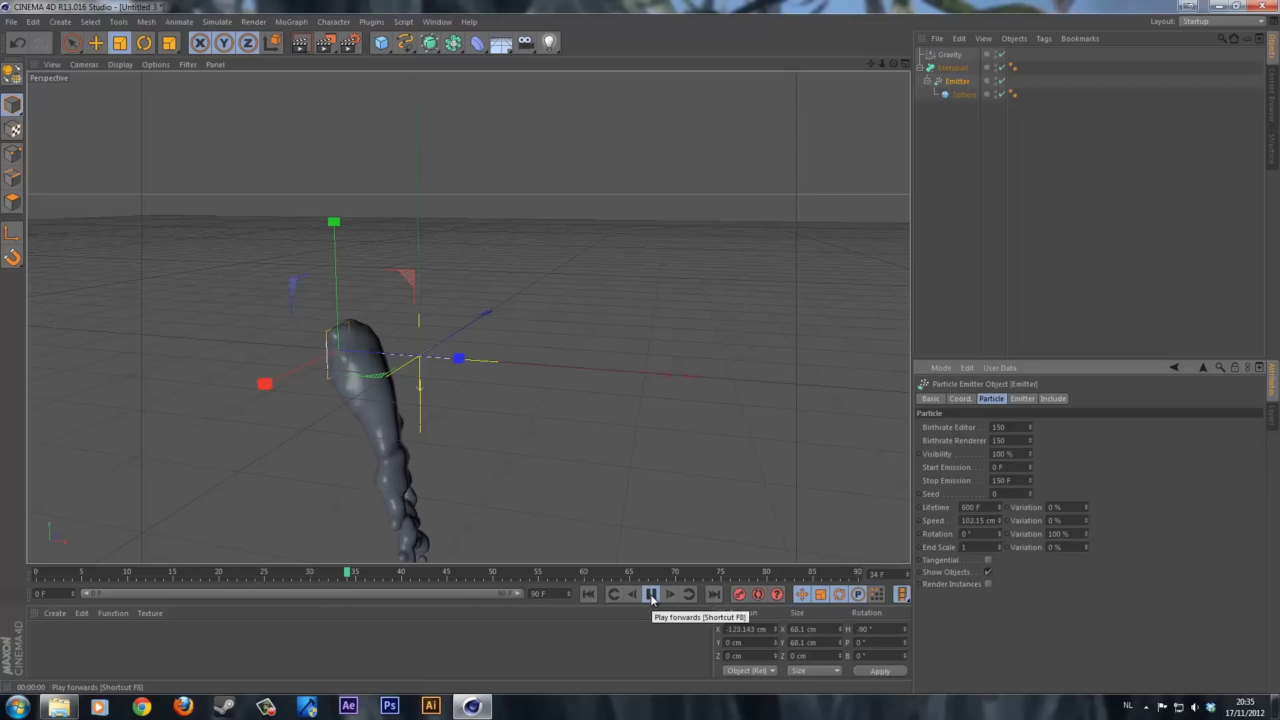
{"action": "left_click", "coordinate": [651, 595]}
{"action": "left_click_drag", "start_coordinate": [477, 465], "coordinate": [534, 331], "text": "alt"}
{"action": "key", "text": "ctrl+r"}
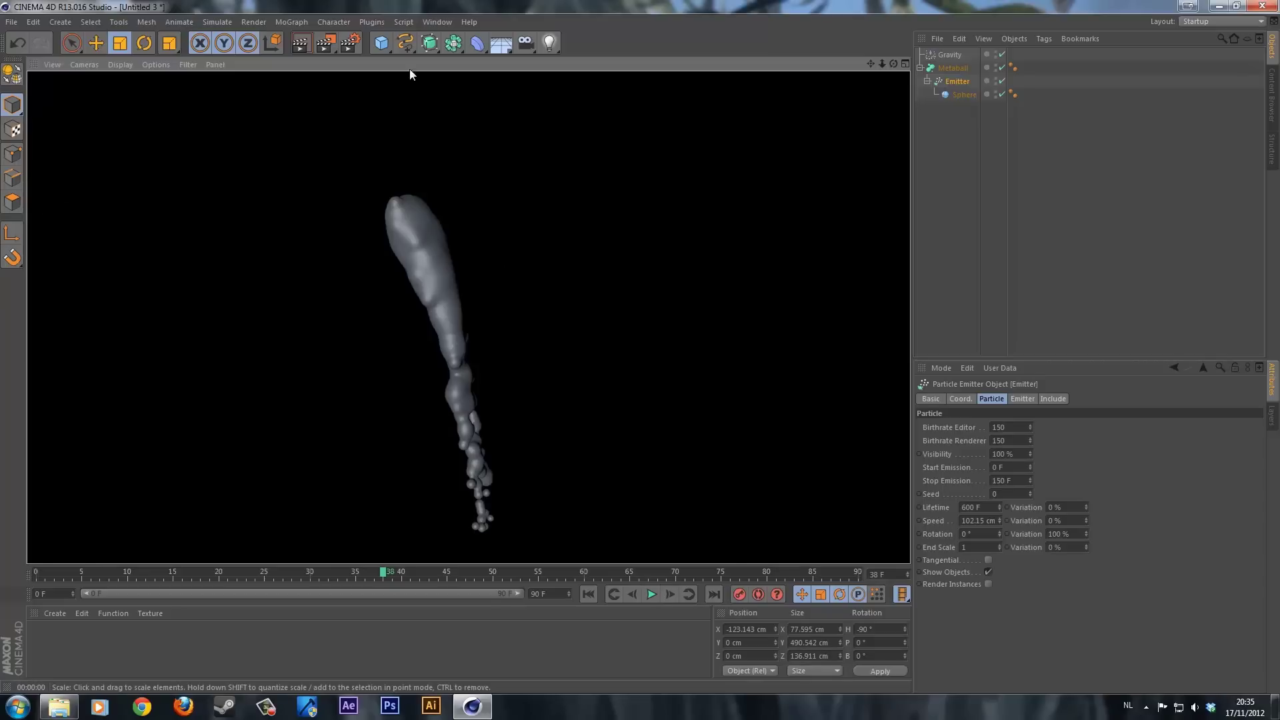
- Add a Cube and move it down below the emitter
{"action": "left_click_drag", "start_coordinate": [383, 42], "coordinate": [490, 60]}
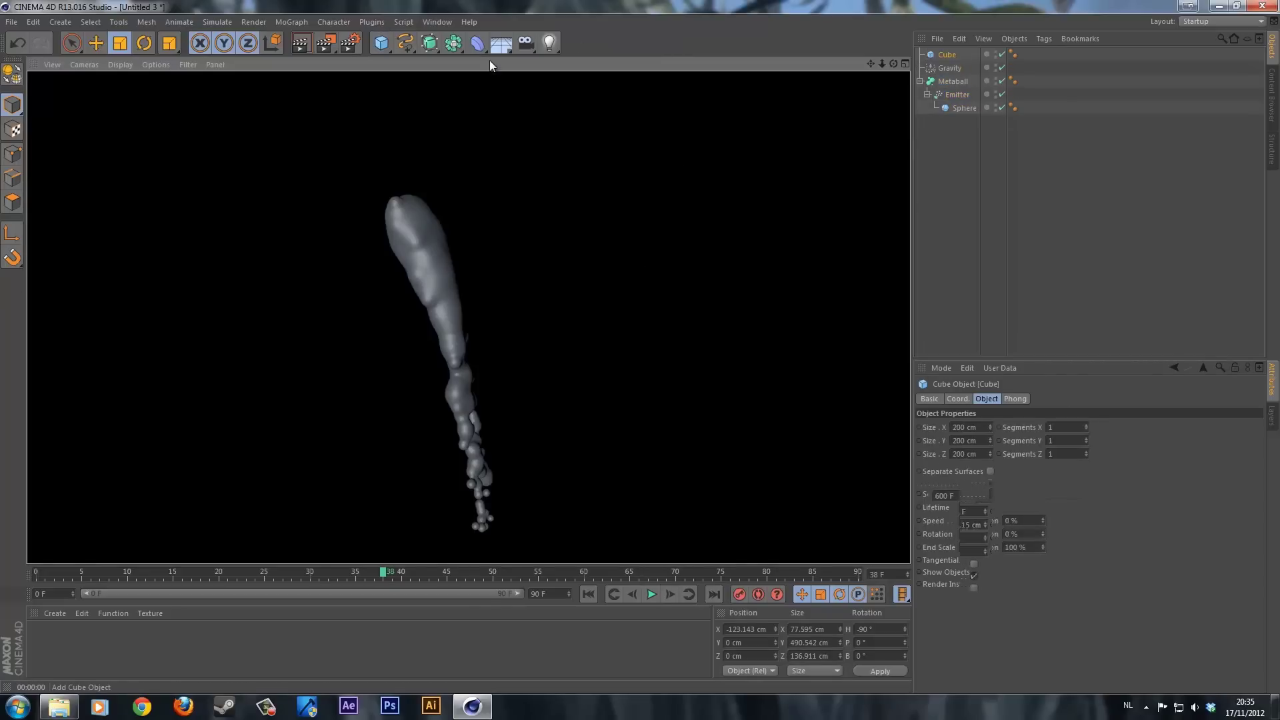
{"action": "key", "text": "e"}
{"action": "left_click_drag", "start_coordinate": [482, 111], "coordinate": [470, 278]}
{"action": "key", "text": "t"}
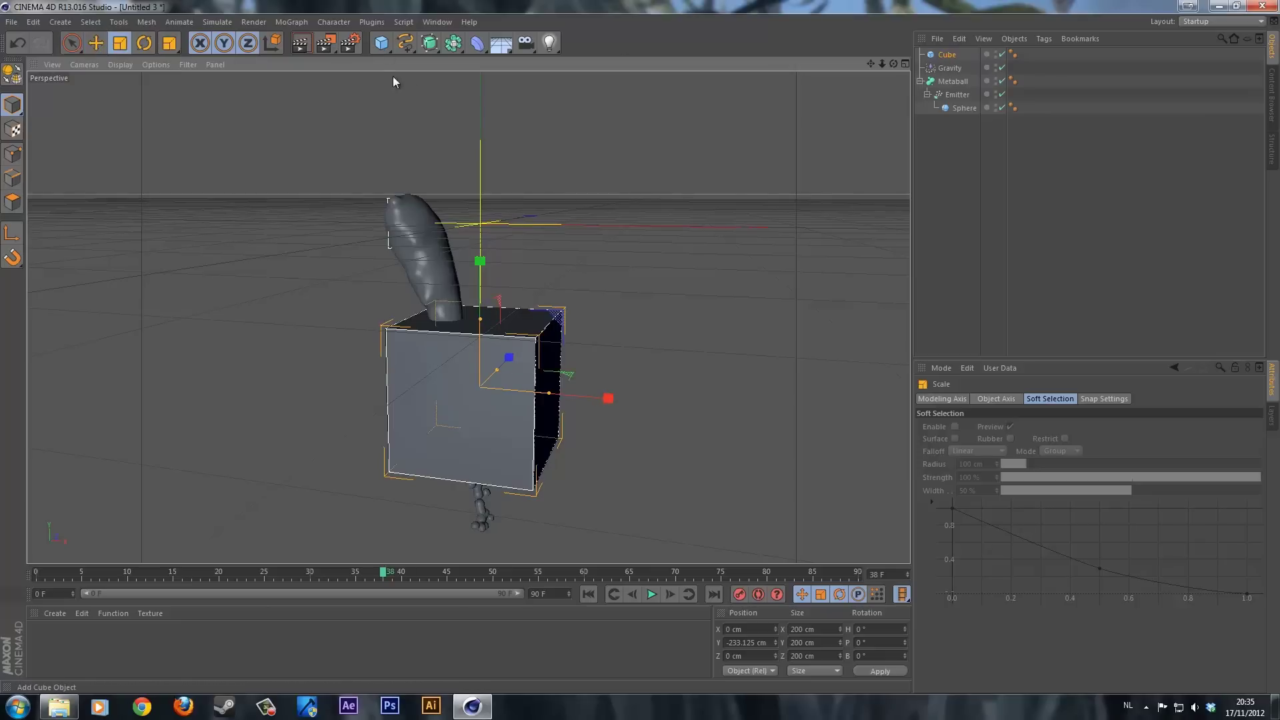
{"action": "left_click", "coordinate": [943, 57]}
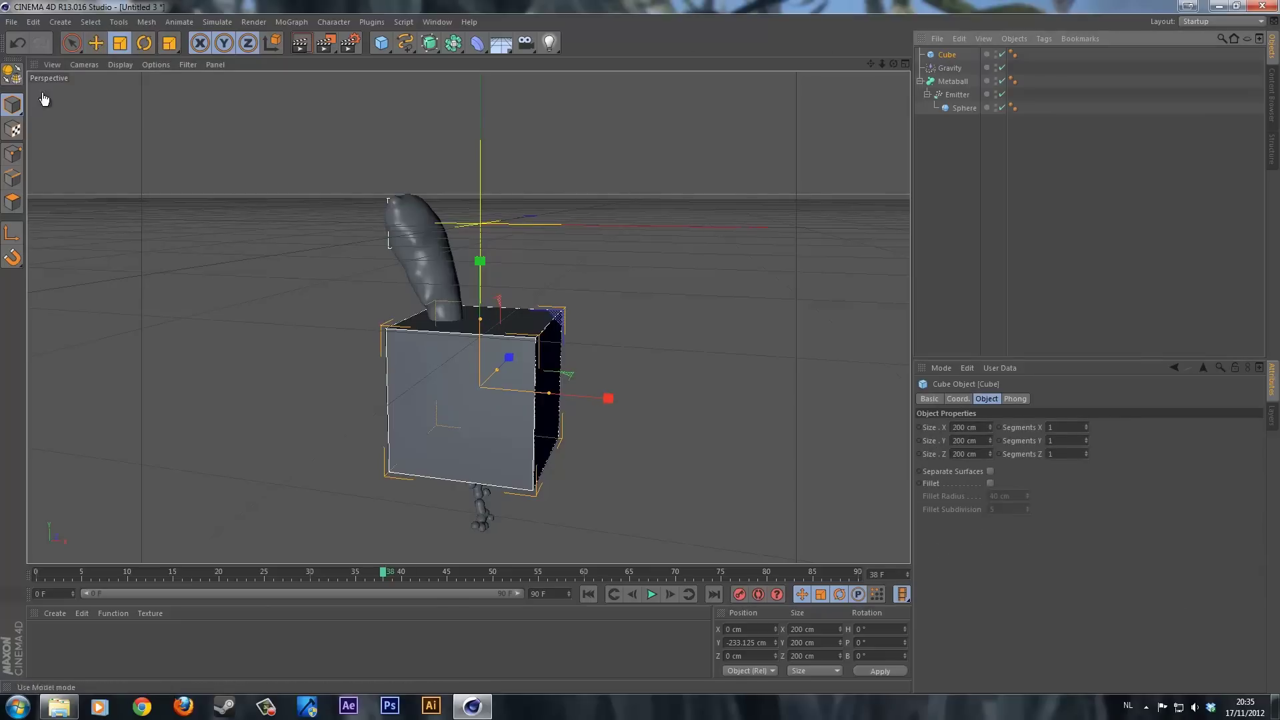
- Make the Cube editable and delete its top face to create an open box
{"action": "left_click", "coordinate": [12, 90]}
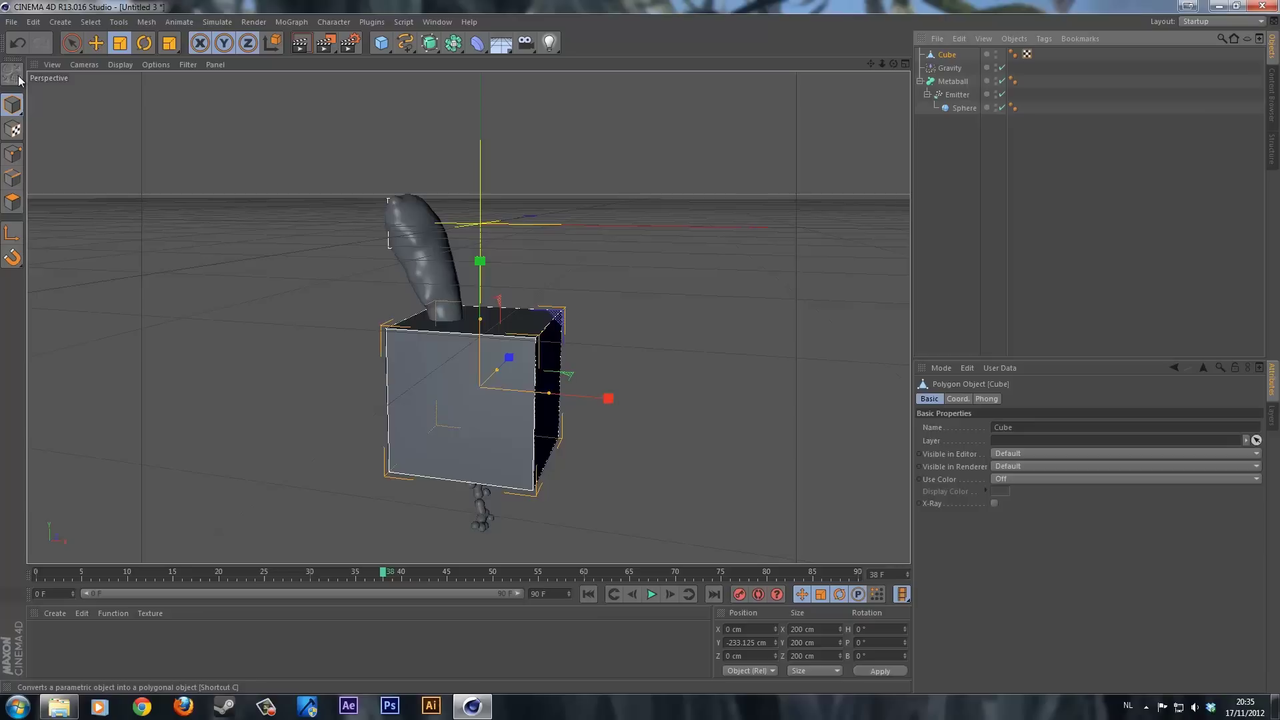
{"action": "left_click", "coordinate": [12, 203]}
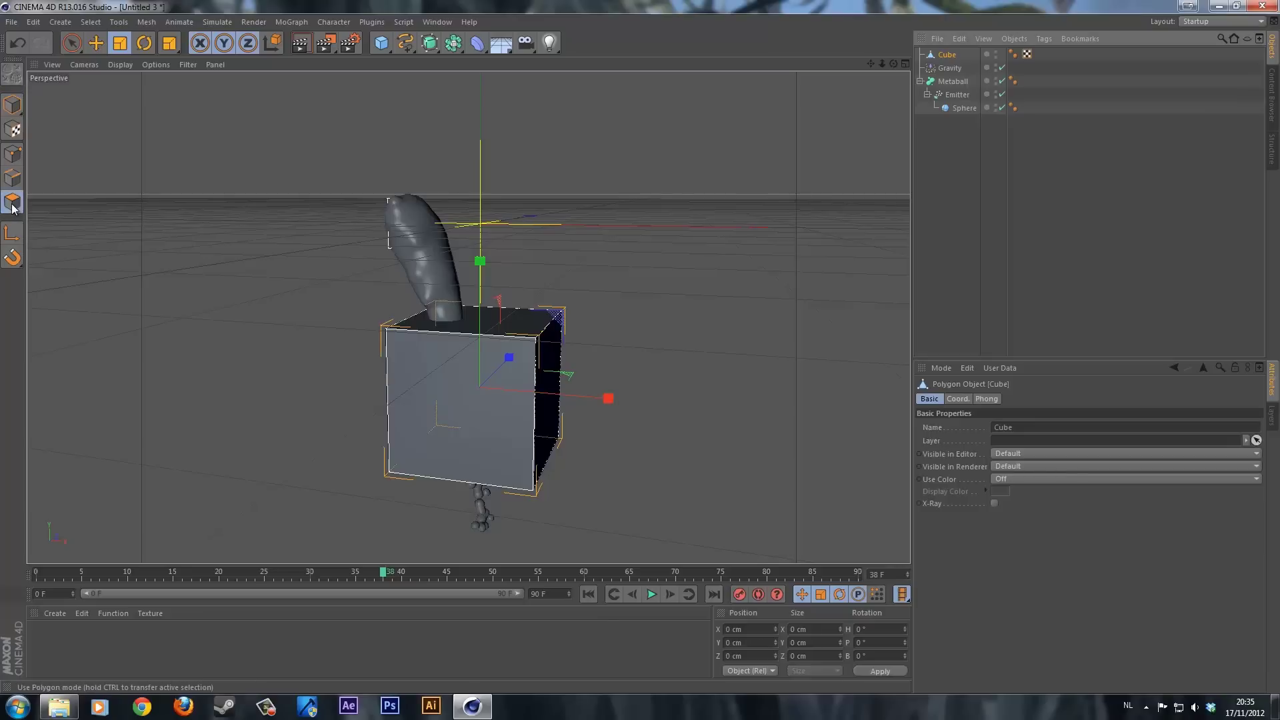
{"action": "left_click", "coordinate": [72, 42]}
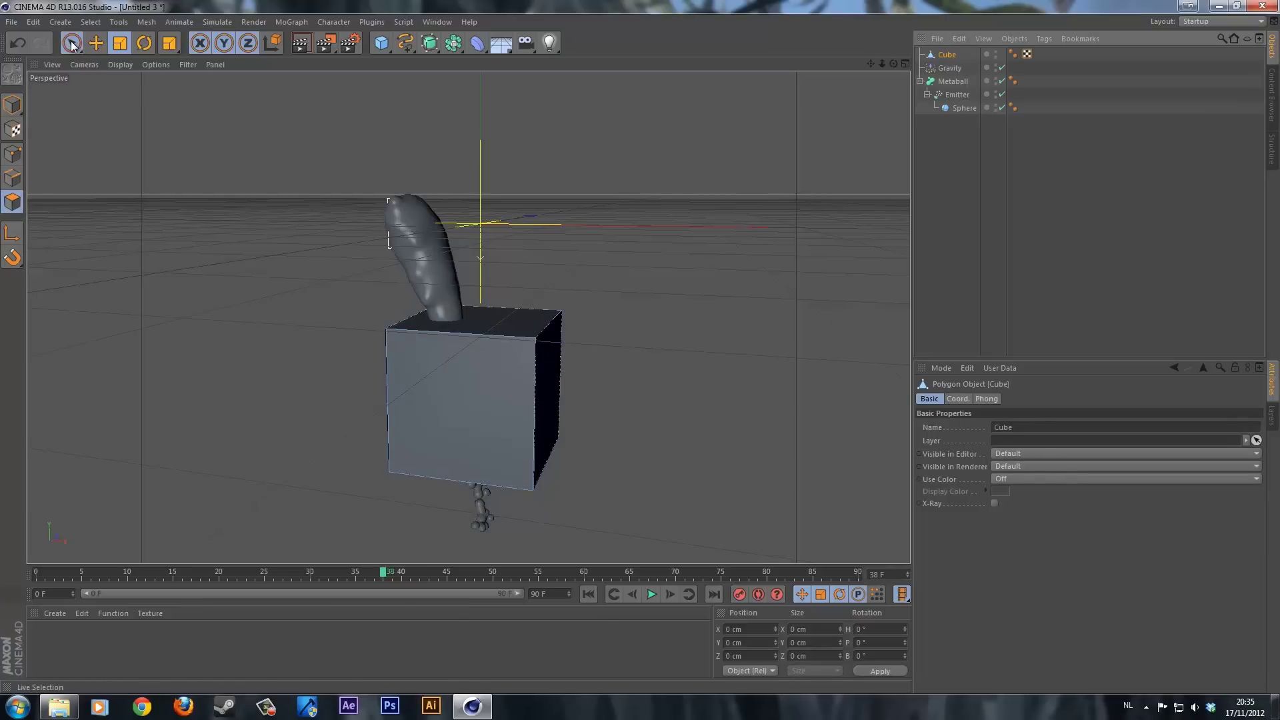
{"action": "left_click", "coordinate": [504, 327]}
{"action": "left_click", "coordinate": [140, 147]}
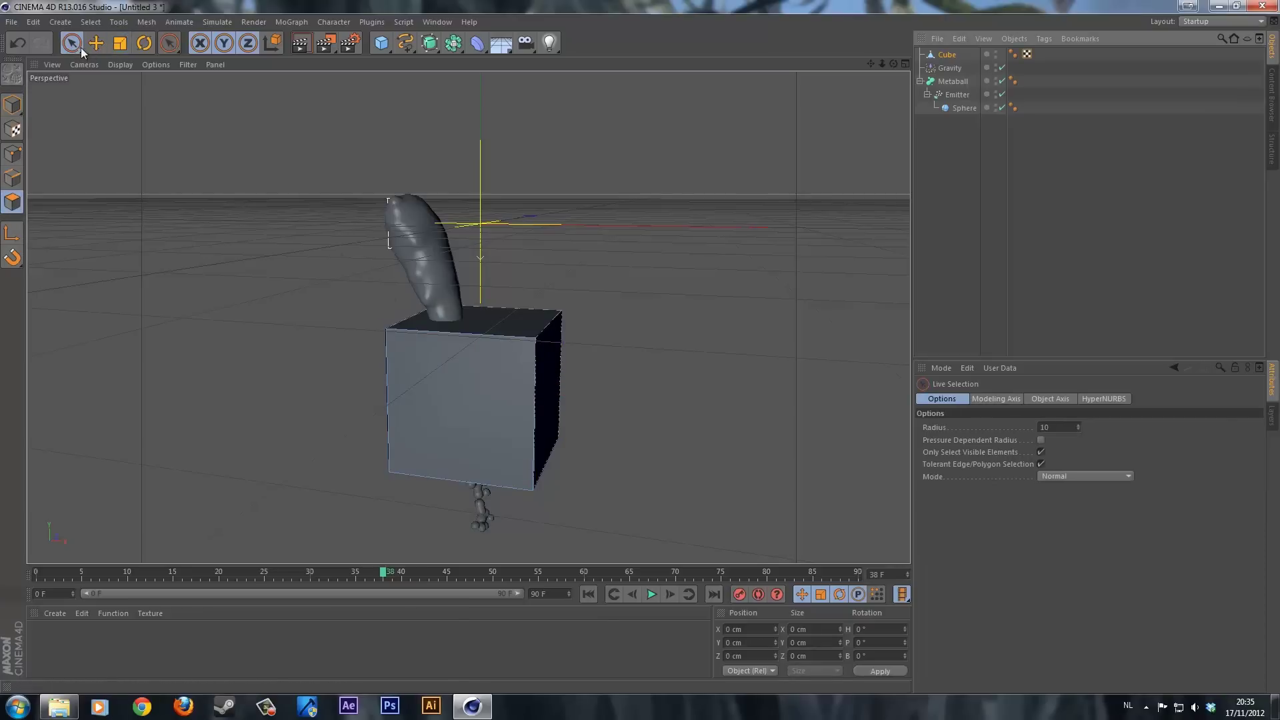
{"action": "left_click", "coordinate": [79, 45]}
{"action": "left_click", "coordinate": [109, 59]}
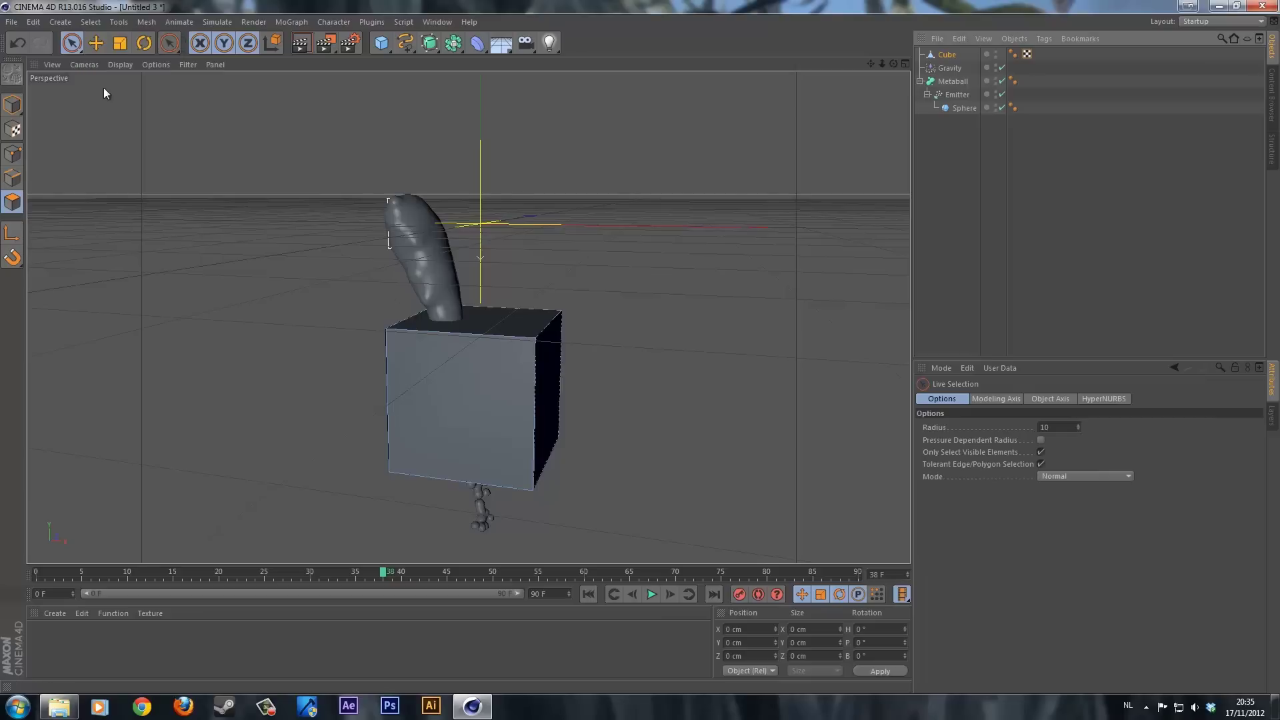
{"action": "left_click", "coordinate": [475, 321]}
{"action": "key", "text": "Delete"}
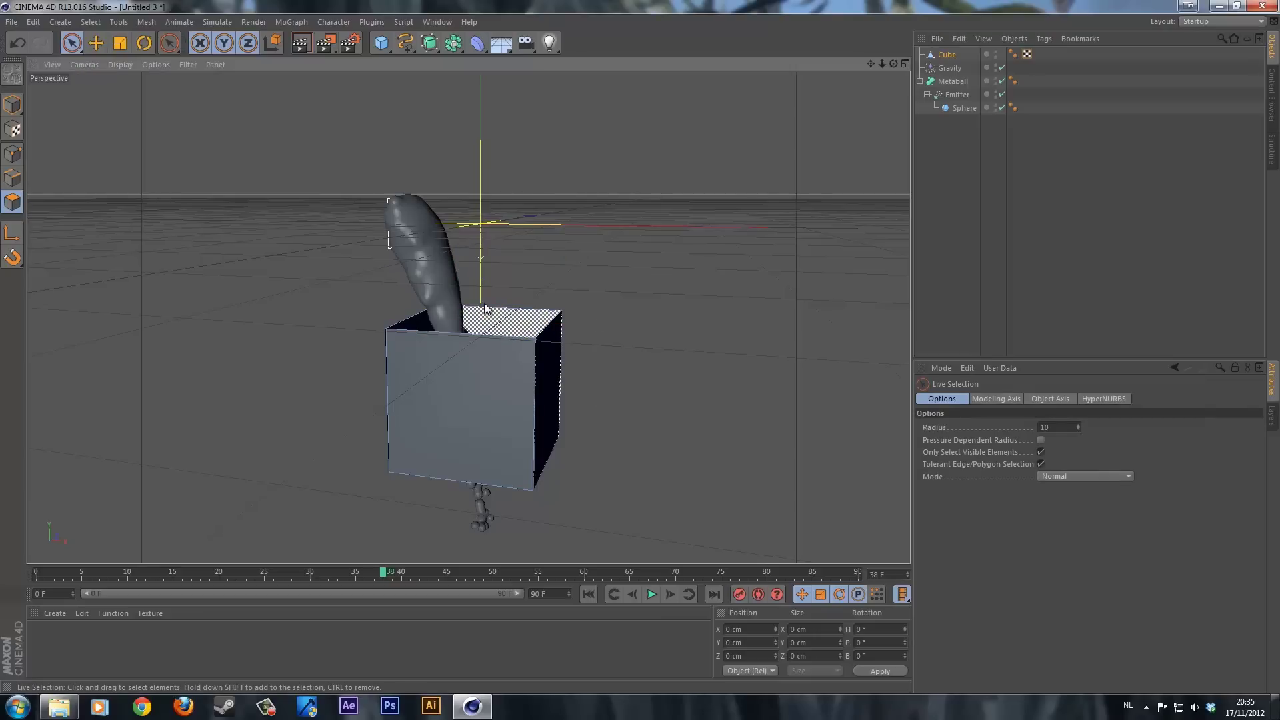
- Extrude the Cube's polygons to give the walls -2.2 cm thickness
{"action": "left_click", "coordinate": [13, 109]}
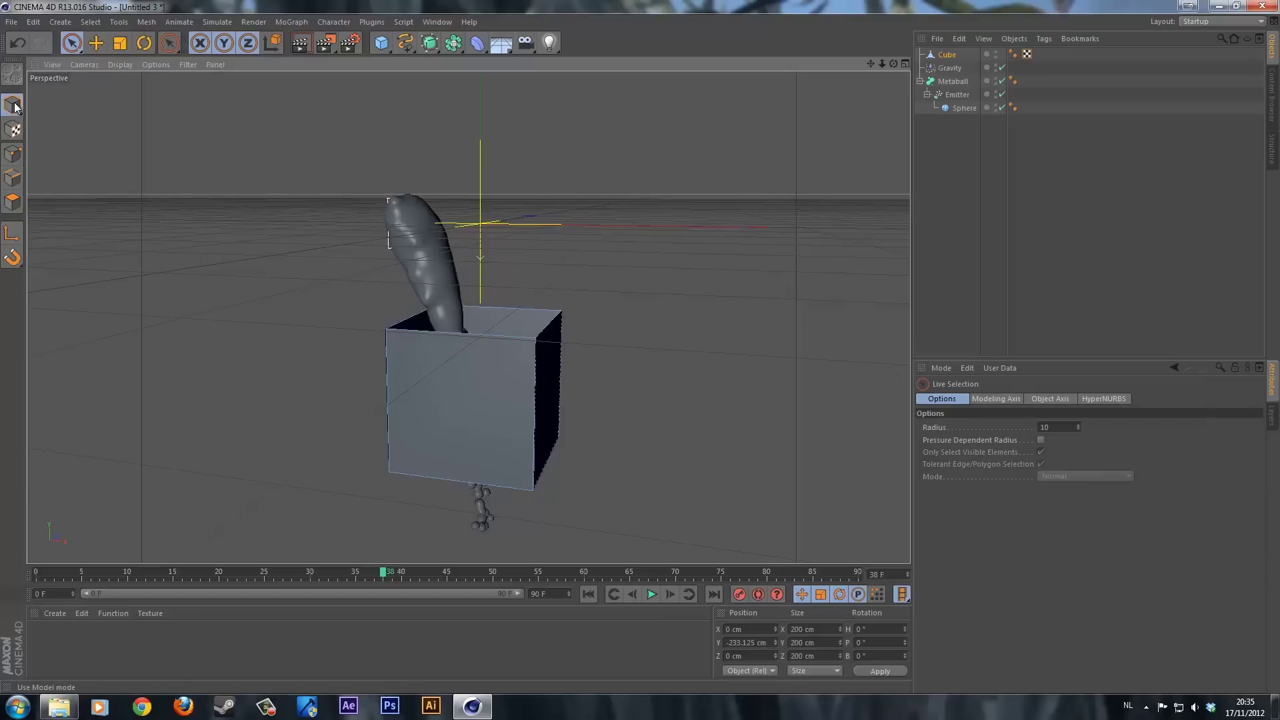
{"action": "left_click", "coordinate": [18, 202]}
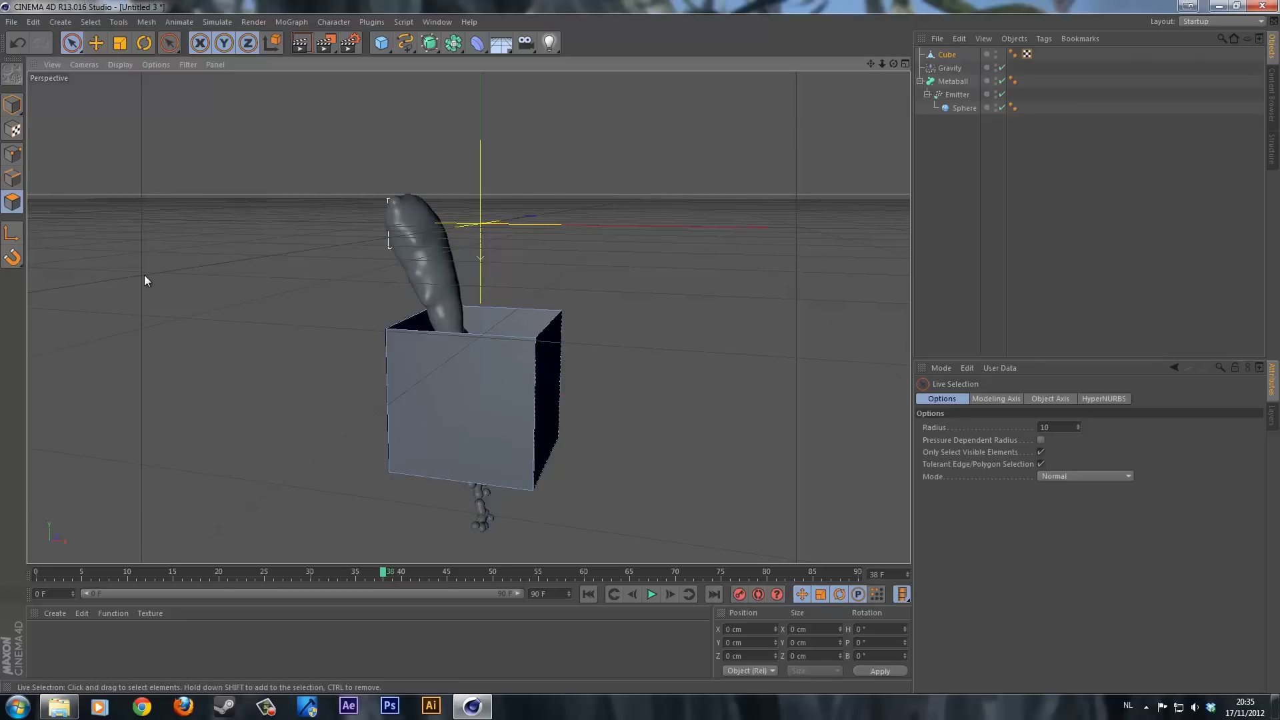
{"action": "left_click", "coordinate": [401, 399]}
{"action": "right_click", "coordinate": [419, 400]}
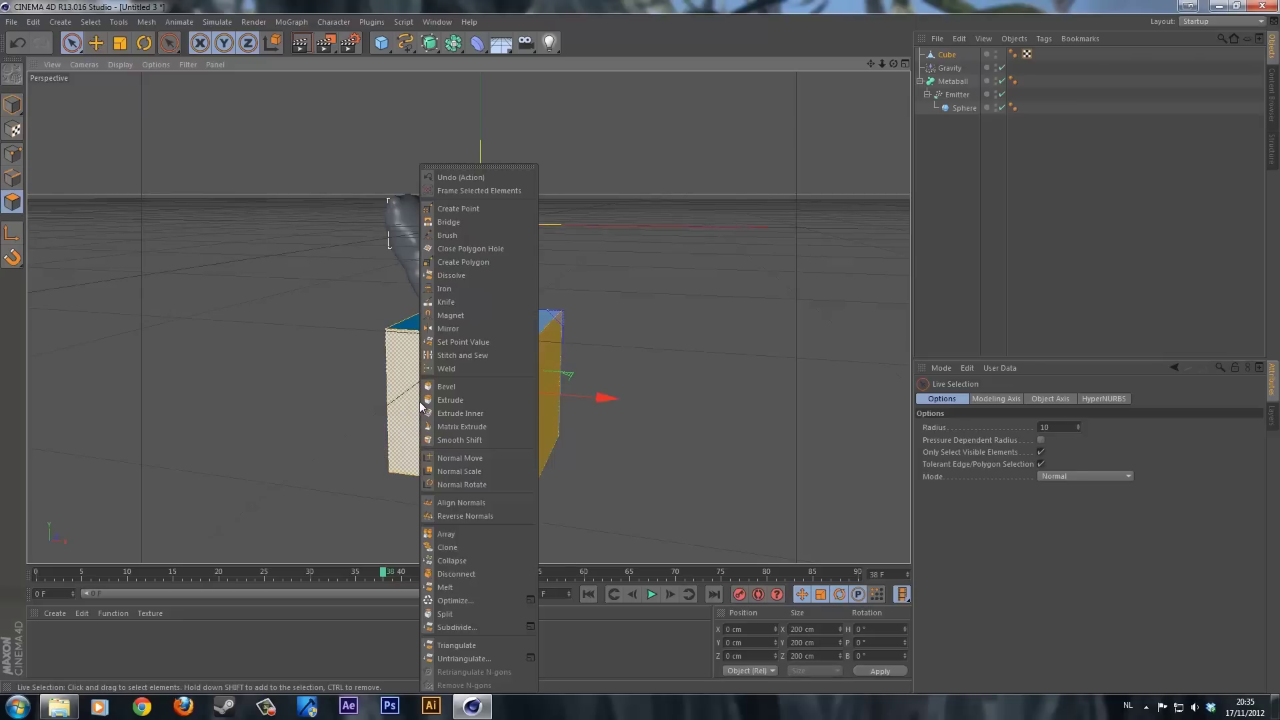
{"action": "left_click", "coordinate": [465, 402]}
{"action": "left_click_drag", "start_coordinate": [509, 429], "coordinate": [652, 358]}
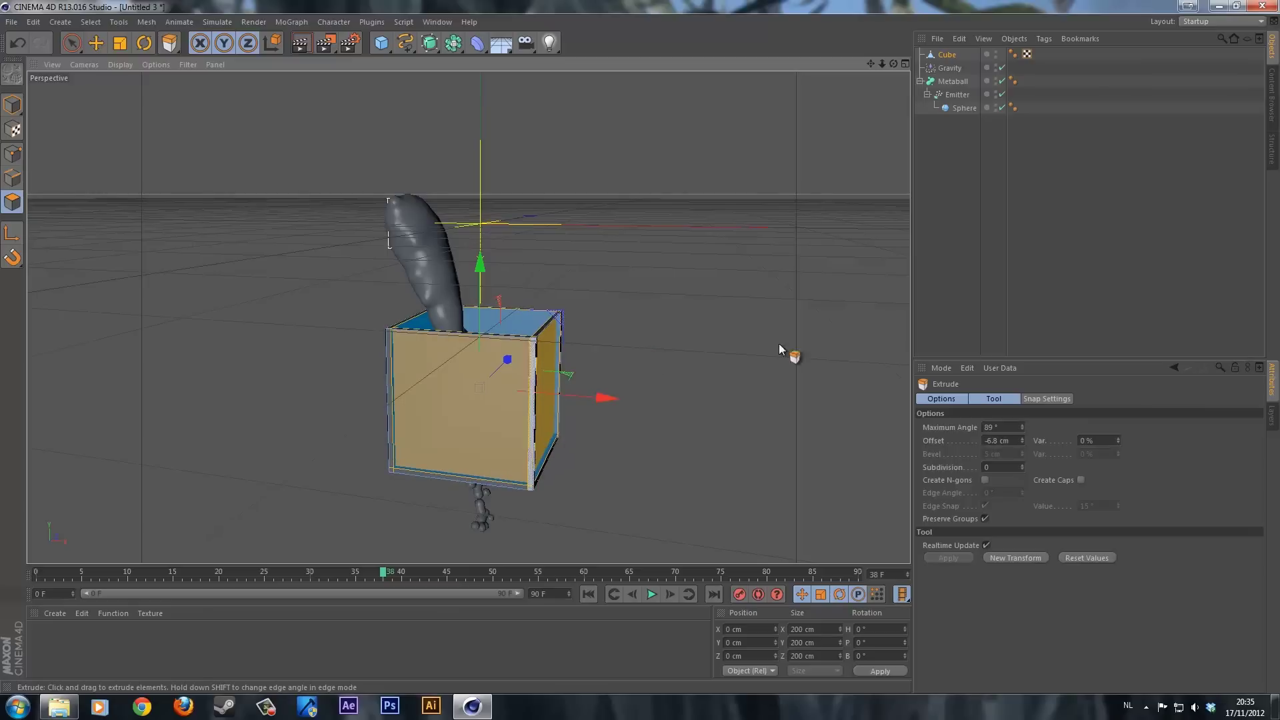
{"action": "left_click_drag", "start_coordinate": [686, 285], "coordinate": [663, 354], "text": "alt"}
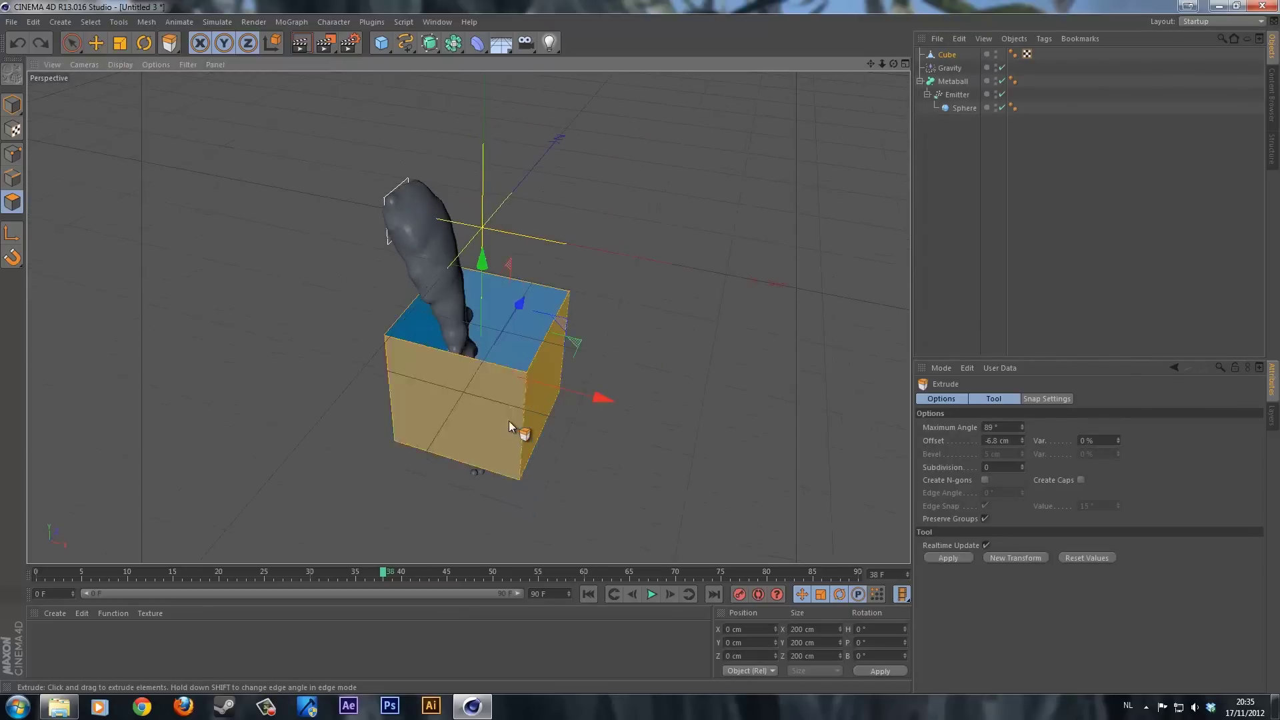
{"action": "right_click", "coordinate": [517, 402]}
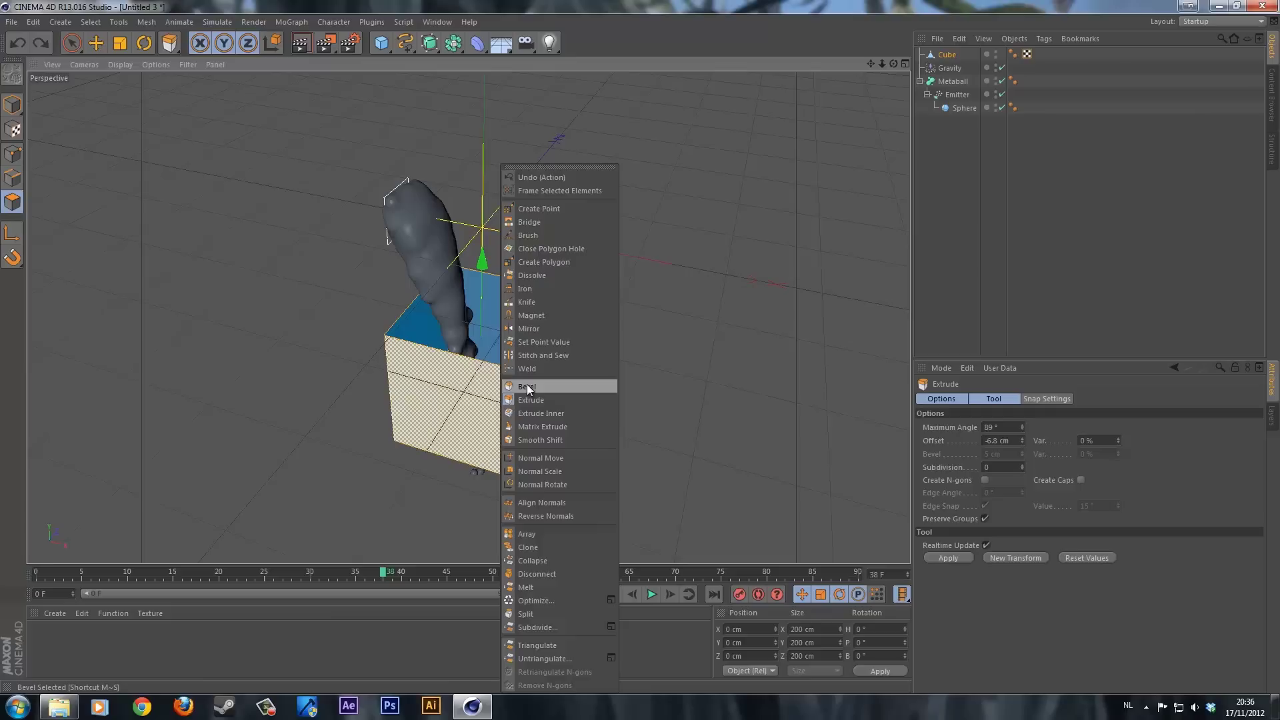
{"action": "left_click", "coordinate": [527, 400]}
{"action": "left_click_drag", "start_coordinate": [536, 409], "coordinate": [639, 347]}
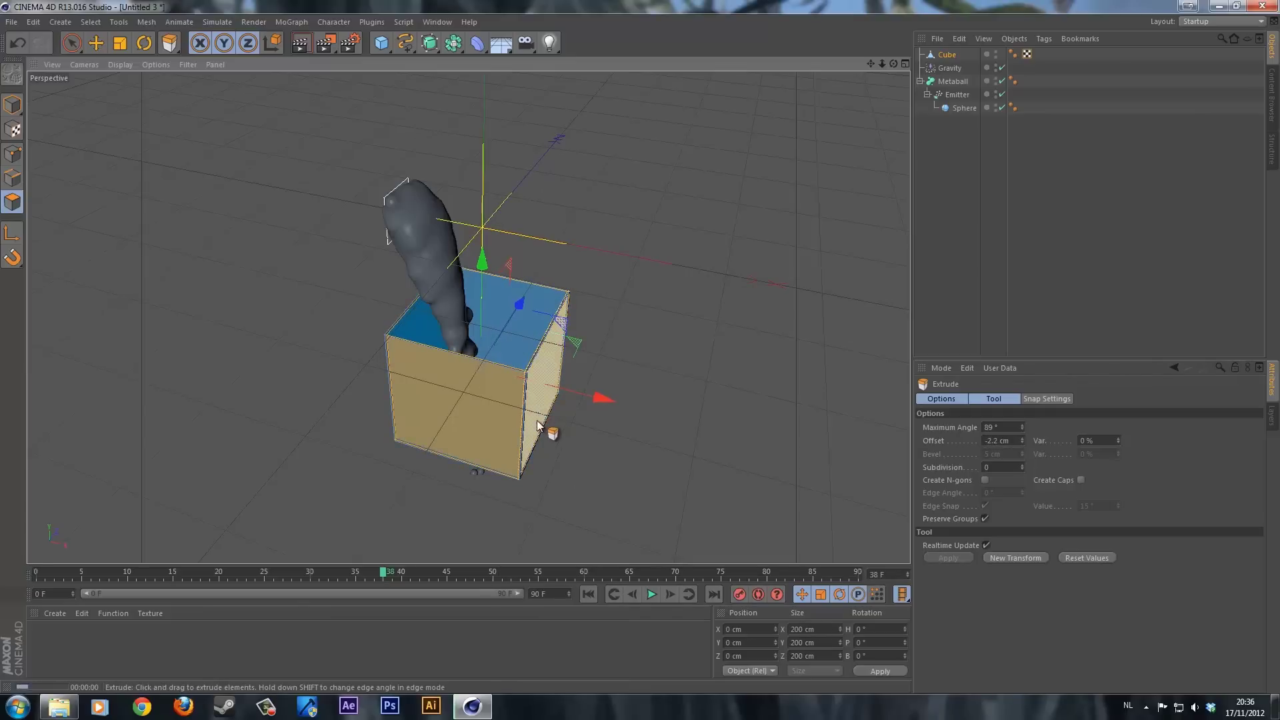
- Render a preview and orbit to view the cube from the front
{"action": "key", "text": "ctrl+r"}
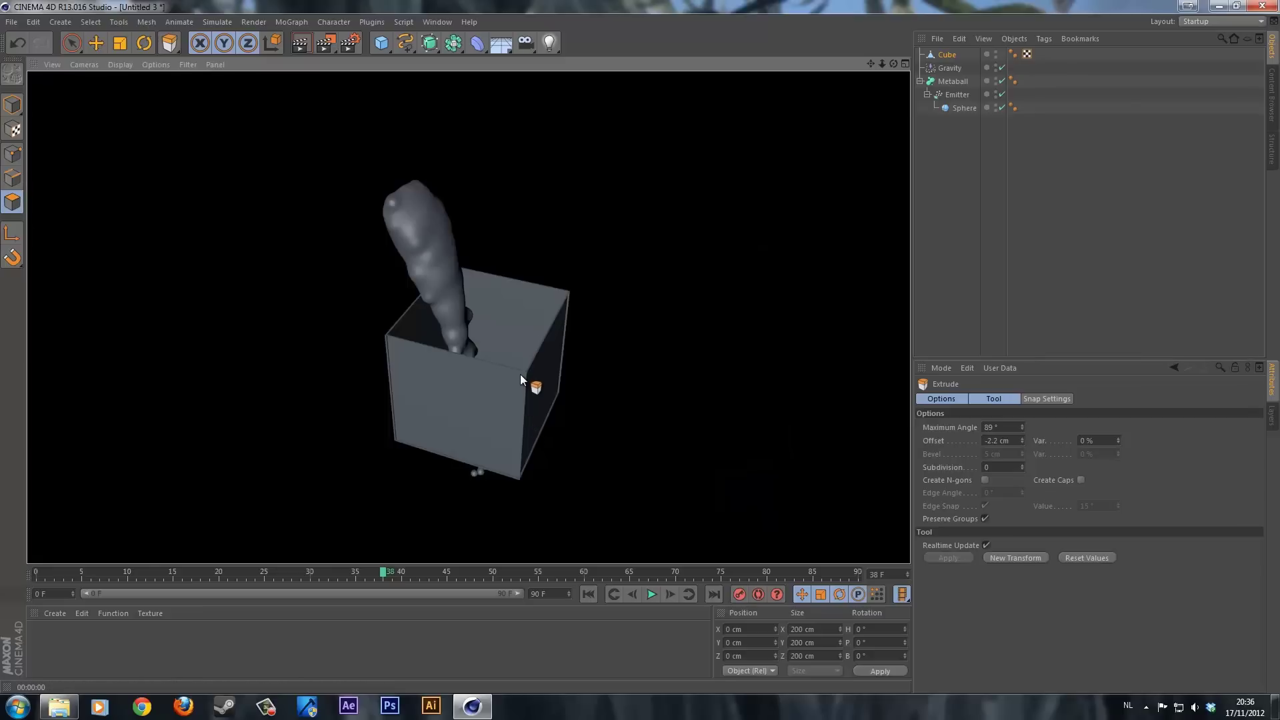
{"action": "scroll", "coordinate": [520, 374], "scroll_direction": "up", "scroll_amount": 4}
{"action": "left_click_drag", "start_coordinate": [555, 370], "coordinate": [590, 351], "text": "alt"}
{"action": "left_click_drag", "start_coordinate": [599, 426], "coordinate": [587, 467], "text": "alt"}
- Replay the simulation from the start and orbit to show the metaball above the cube
{"action": "left_click", "coordinate": [590, 594]}
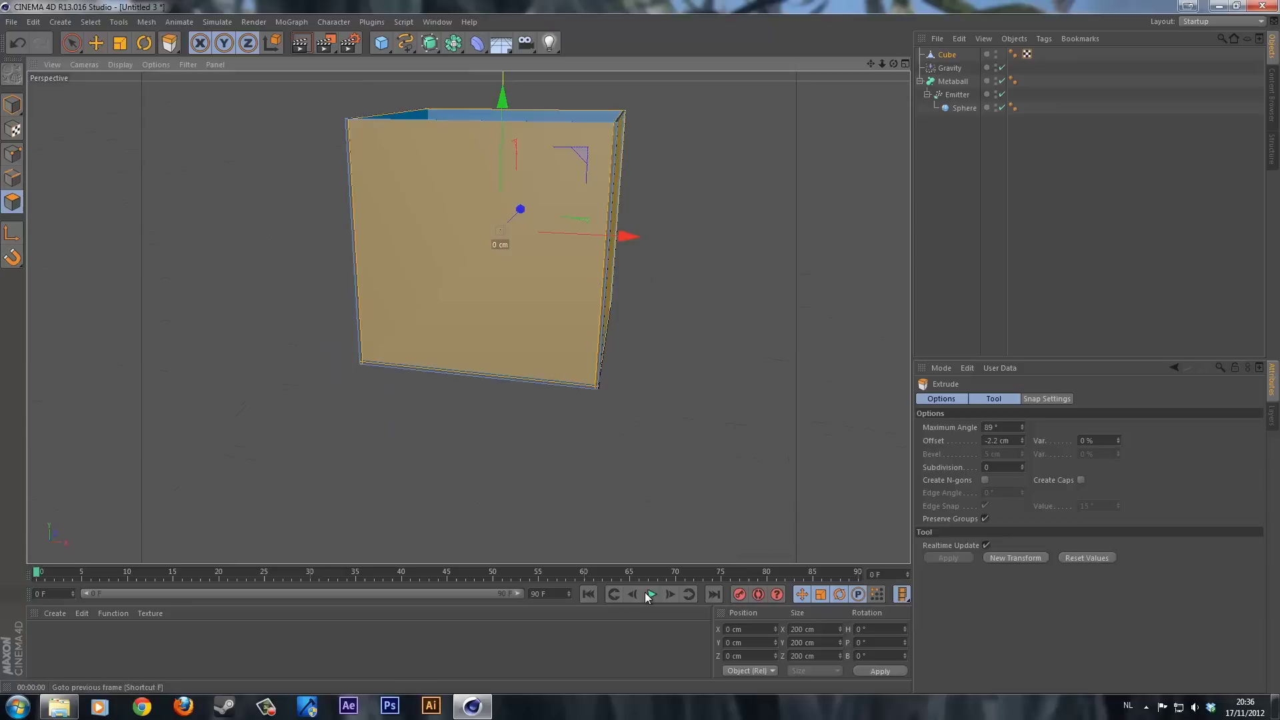
{"action": "left_click", "coordinate": [651, 594]}
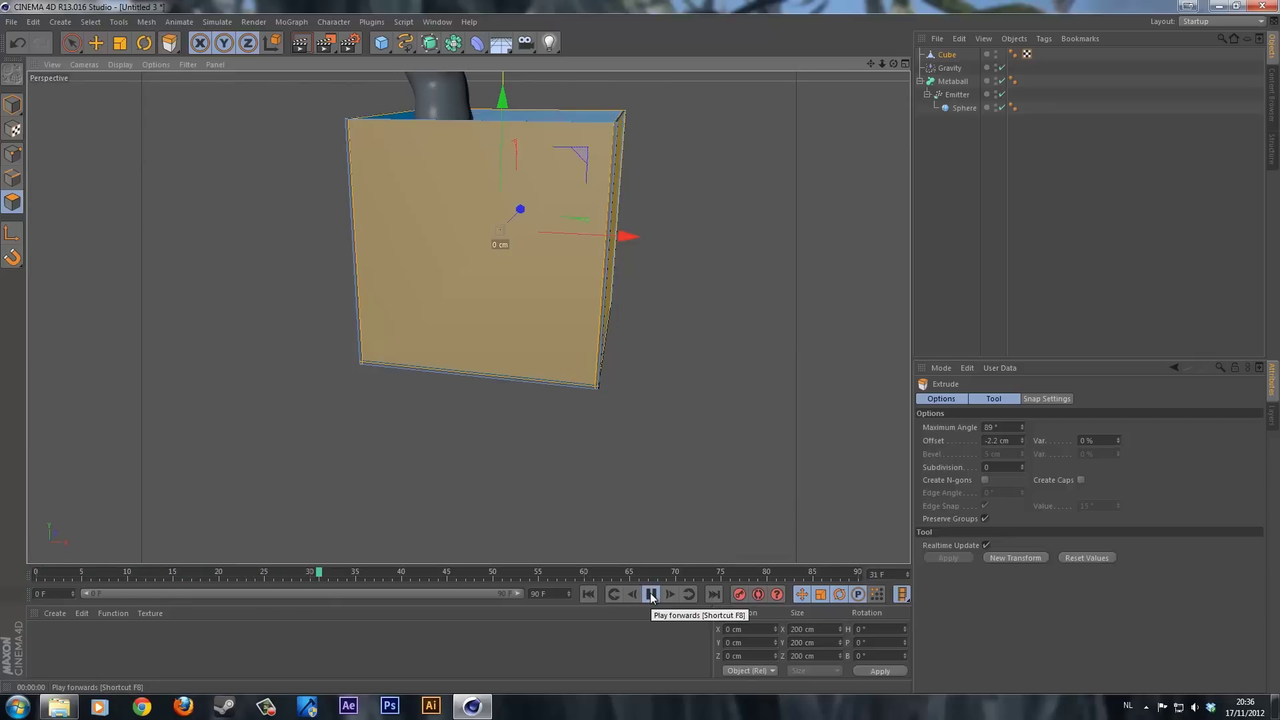
{"action": "left_click", "coordinate": [652, 594]}
{"action": "left_click_drag", "start_coordinate": [644, 520], "coordinate": [642, 443], "text": "alt"}
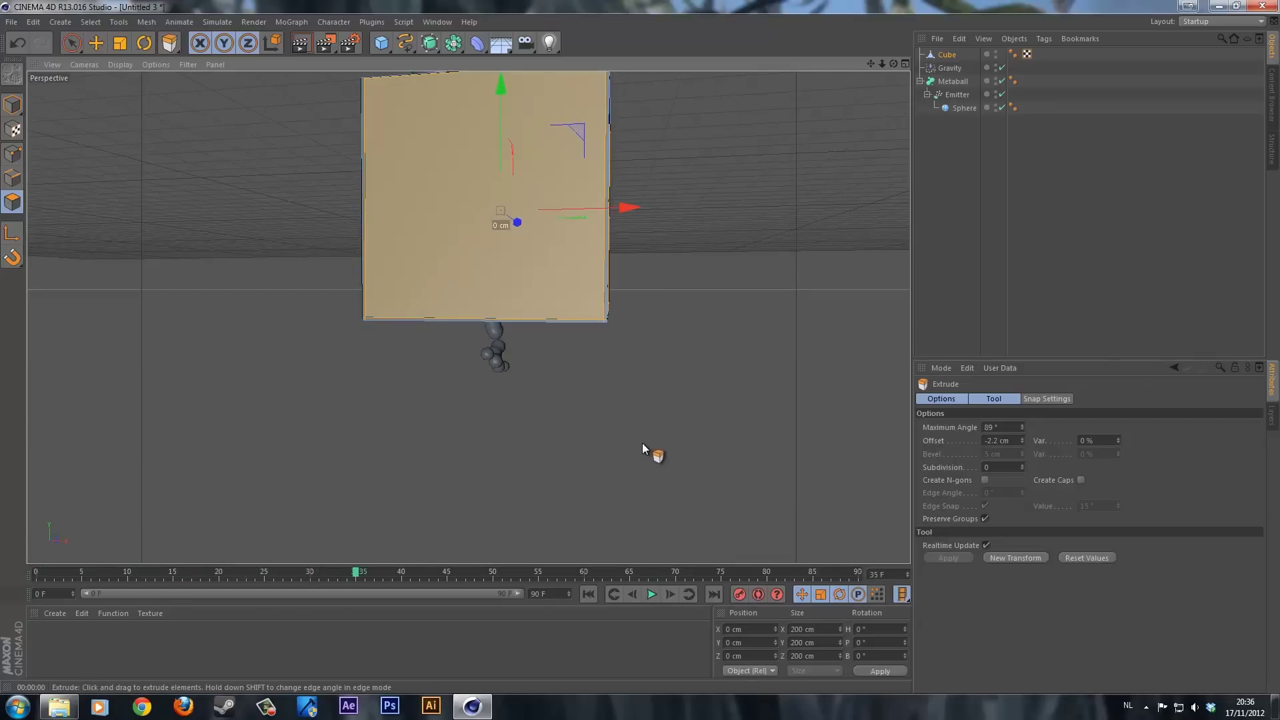
{"action": "left_click_drag", "start_coordinate": [631, 290], "coordinate": [679, 394], "text": "alt"}
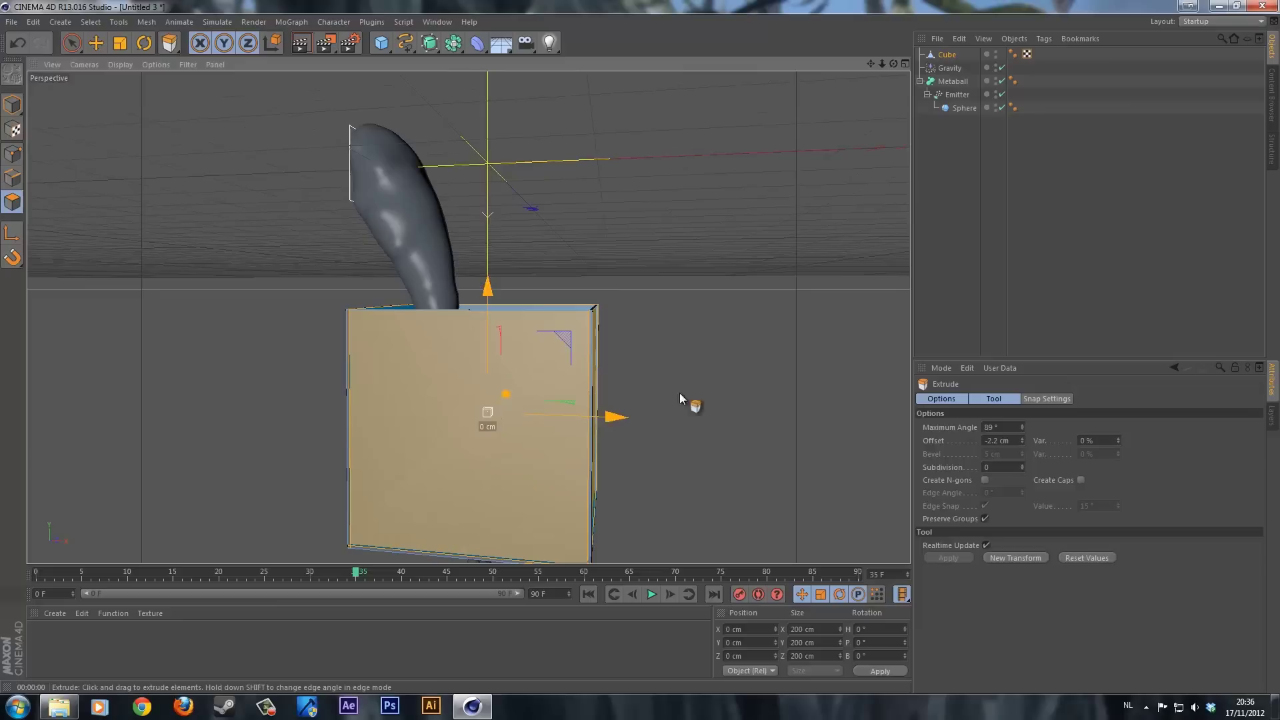
- Give the Cube a Collider Body dynamics tag
{"action": "right_click", "coordinate": [949, 66]}
{"action": "mouse_move", "coordinate": [1005, 148]}
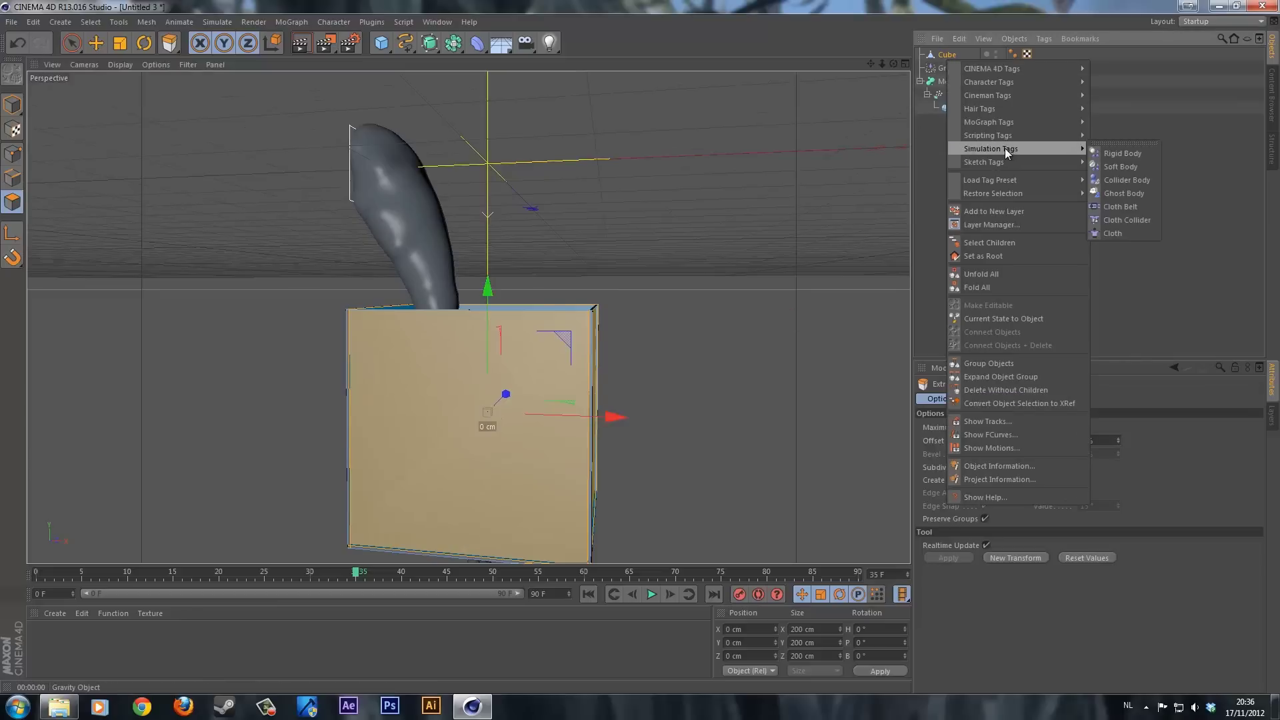
{"action": "left_click", "coordinate": [1127, 155]}
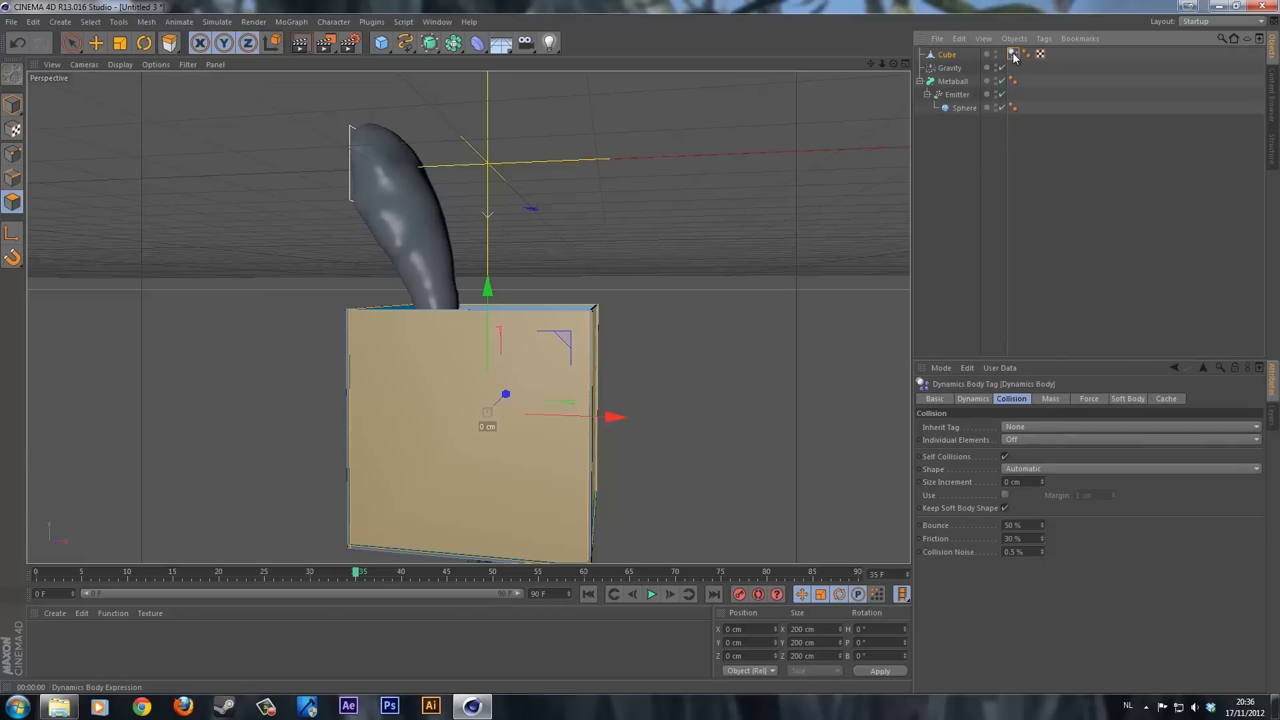
{"action": "left_click", "coordinate": [962, 55]}
{"action": "right_click", "coordinate": [963, 55]}
{"action": "mouse_move", "coordinate": [992, 151]}
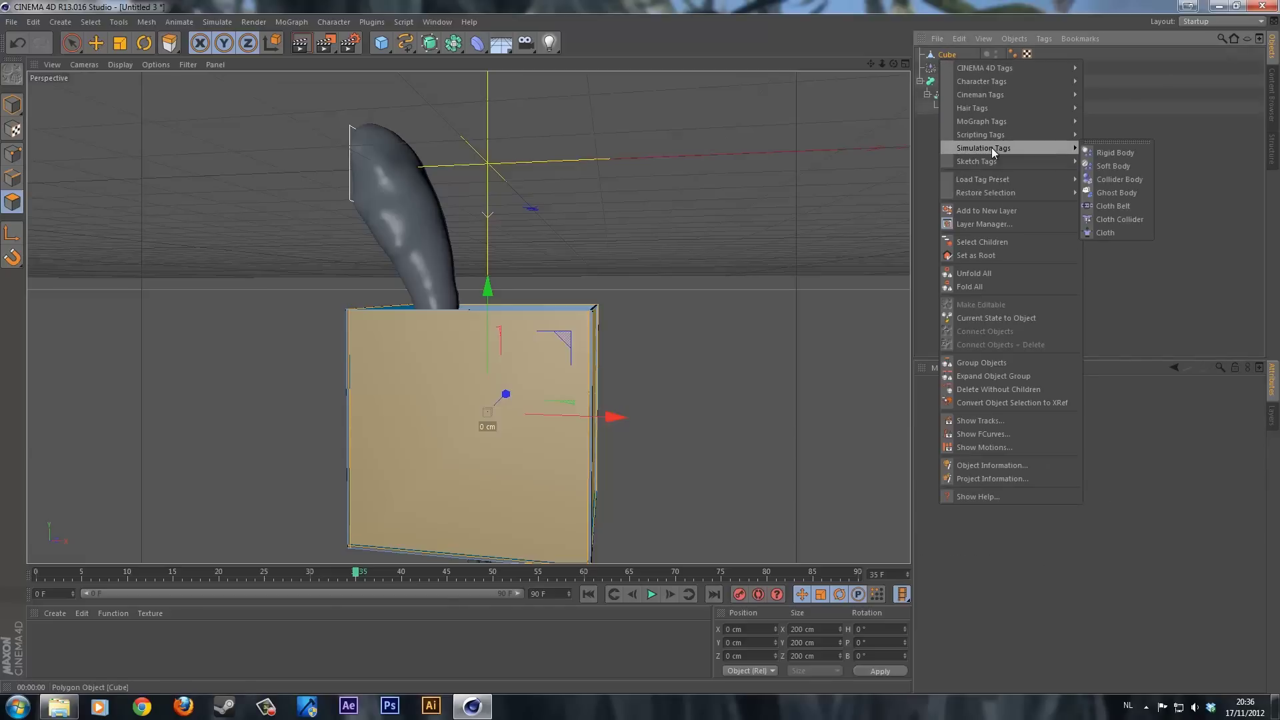
{"action": "left_click", "coordinate": [1126, 180]}
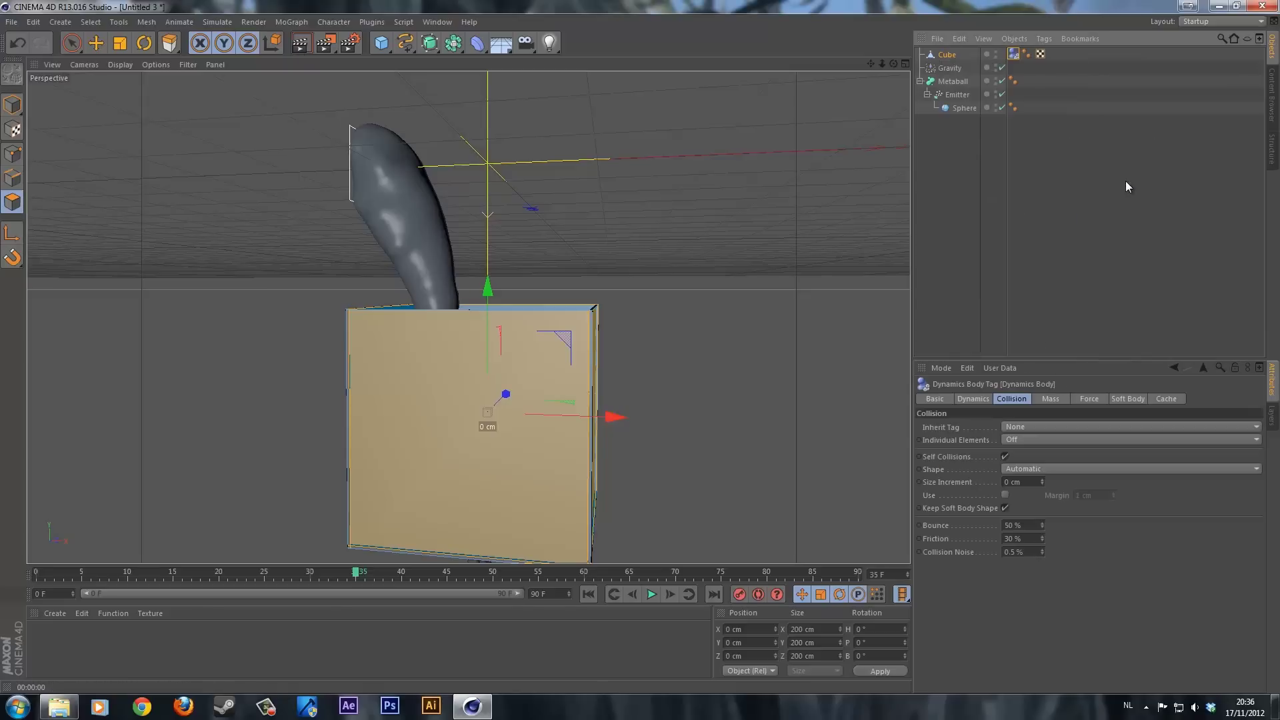
- Tag the Sphere as a Rigid Body triggered On Collision and replay from frame 0
{"action": "left_click", "coordinate": [960, 108]}
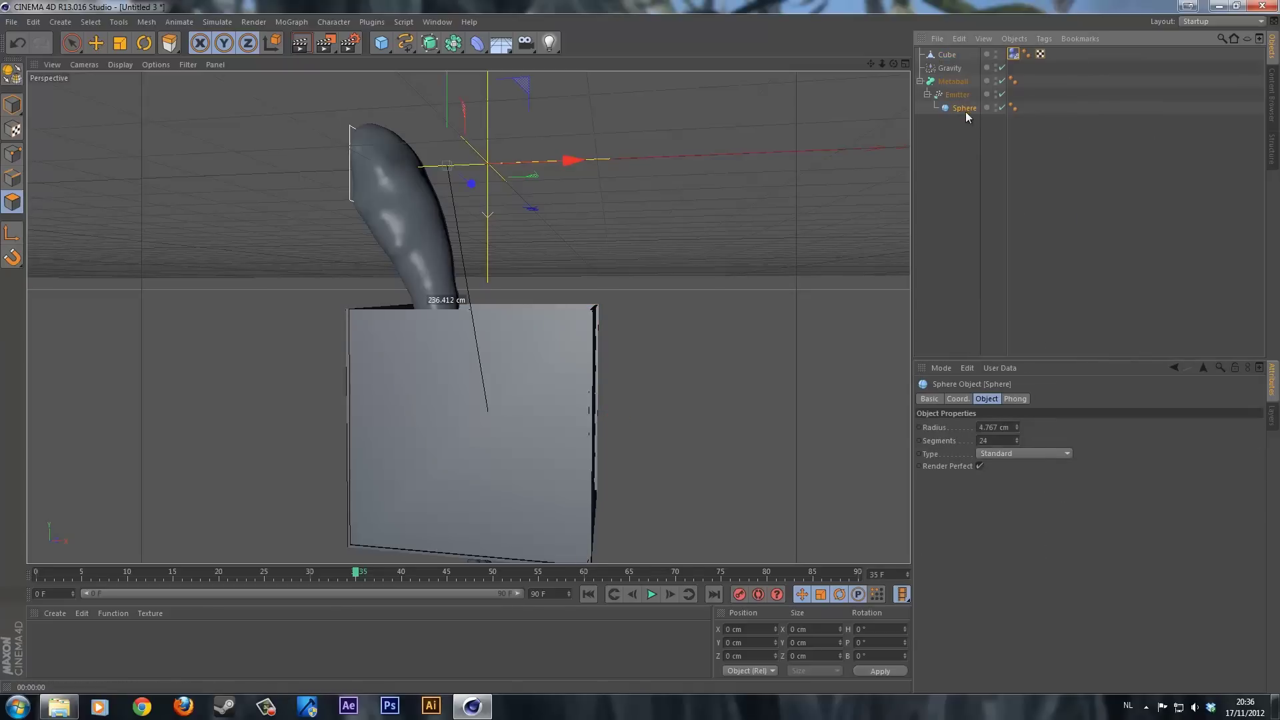
{"action": "right_click", "coordinate": [962, 110]}
{"action": "mouse_move", "coordinate": [1047, 200]}
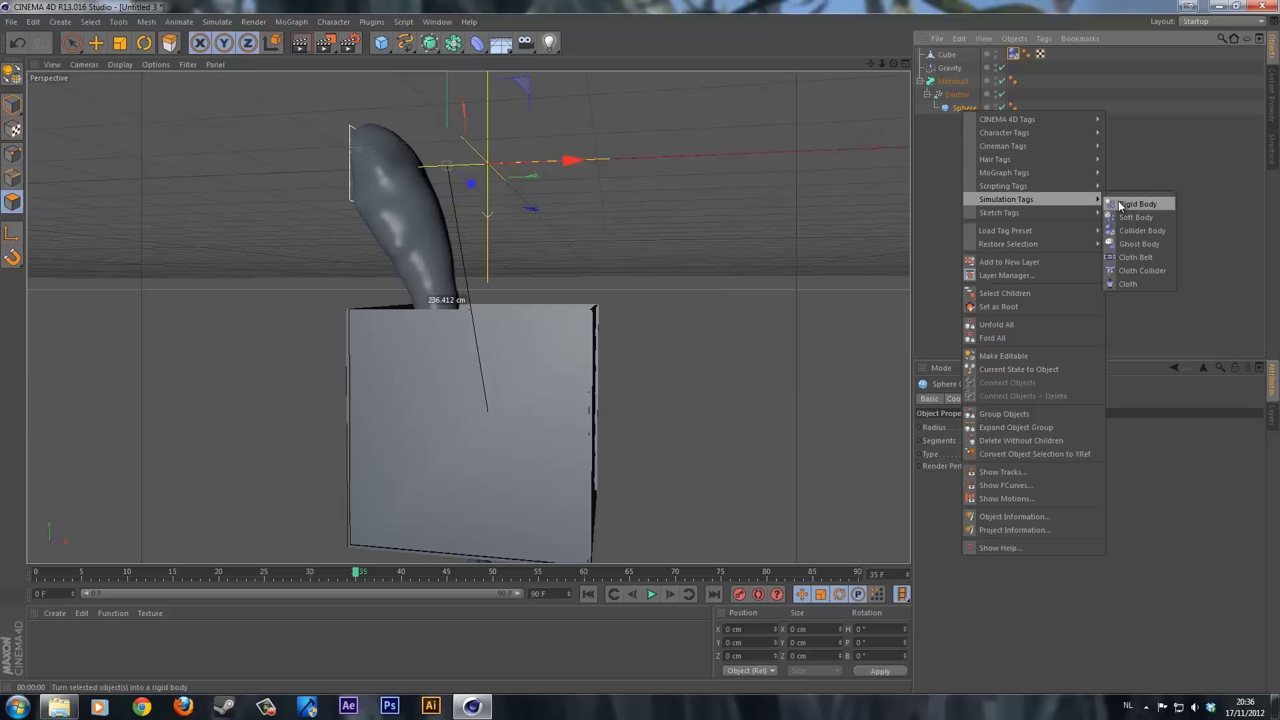
{"action": "left_click", "coordinate": [1130, 203]}
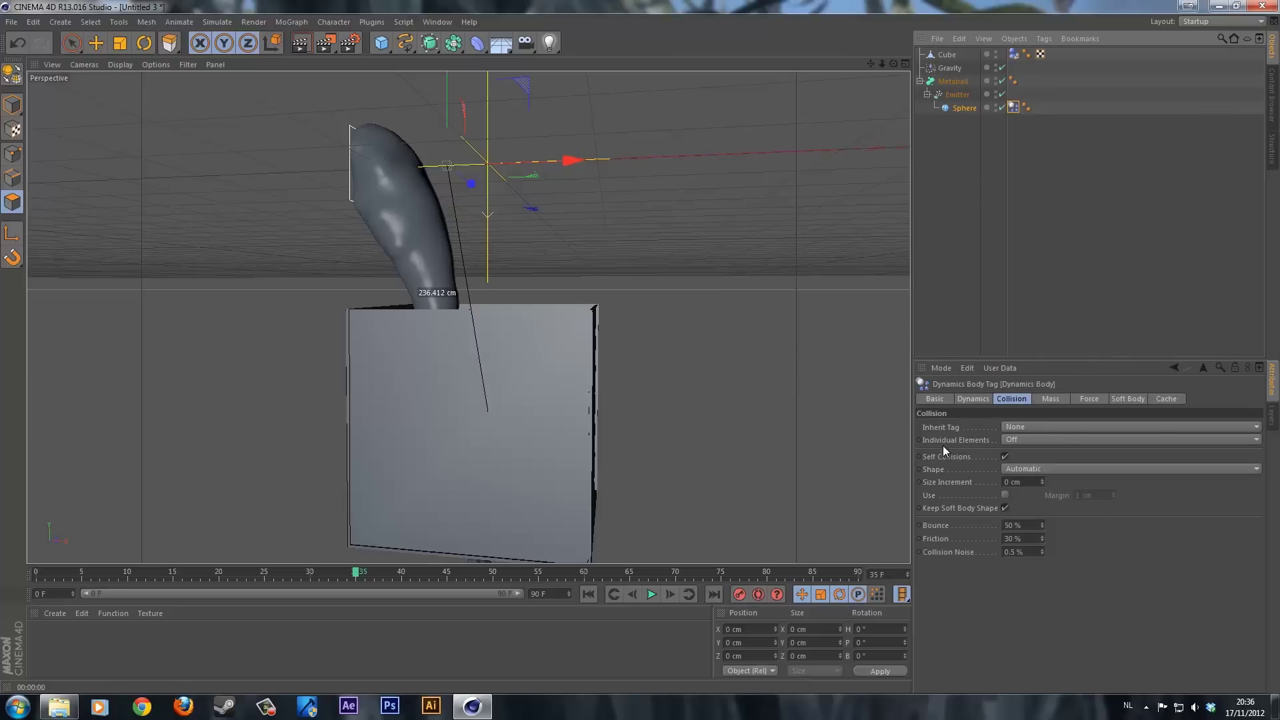
{"action": "left_click", "coordinate": [973, 399]}
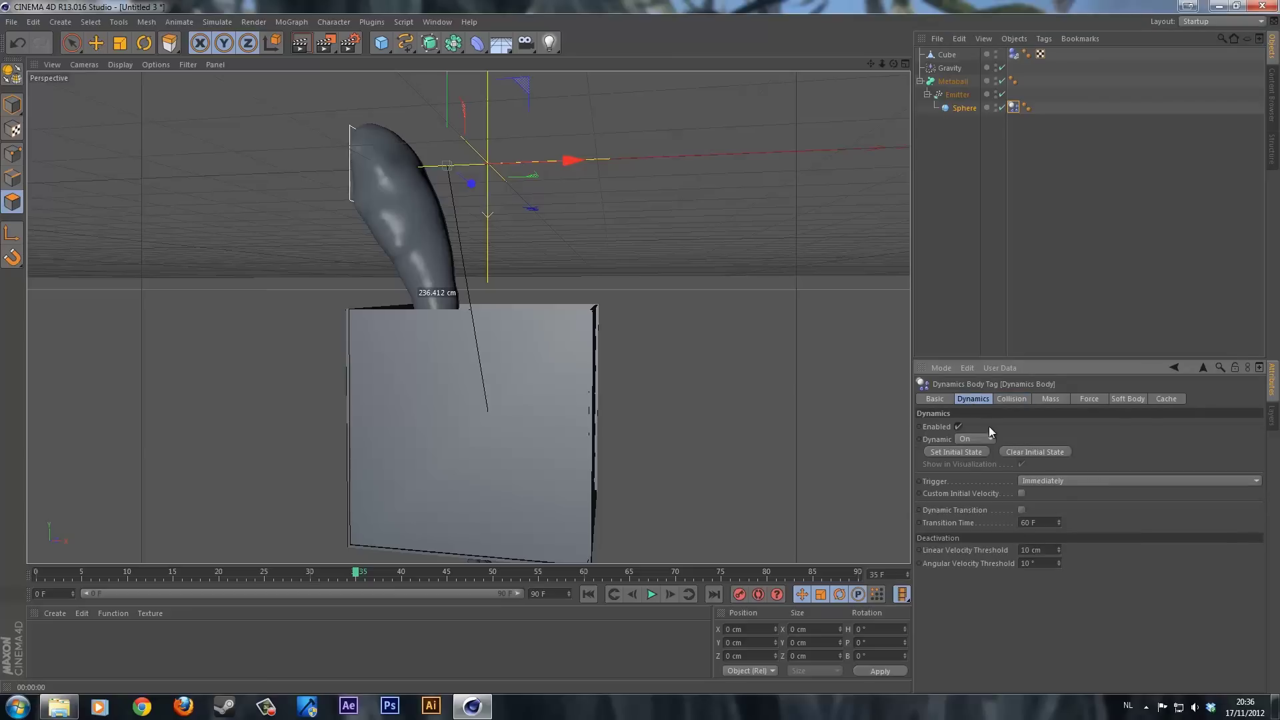
{"action": "left_click", "coordinate": [1046, 487]}
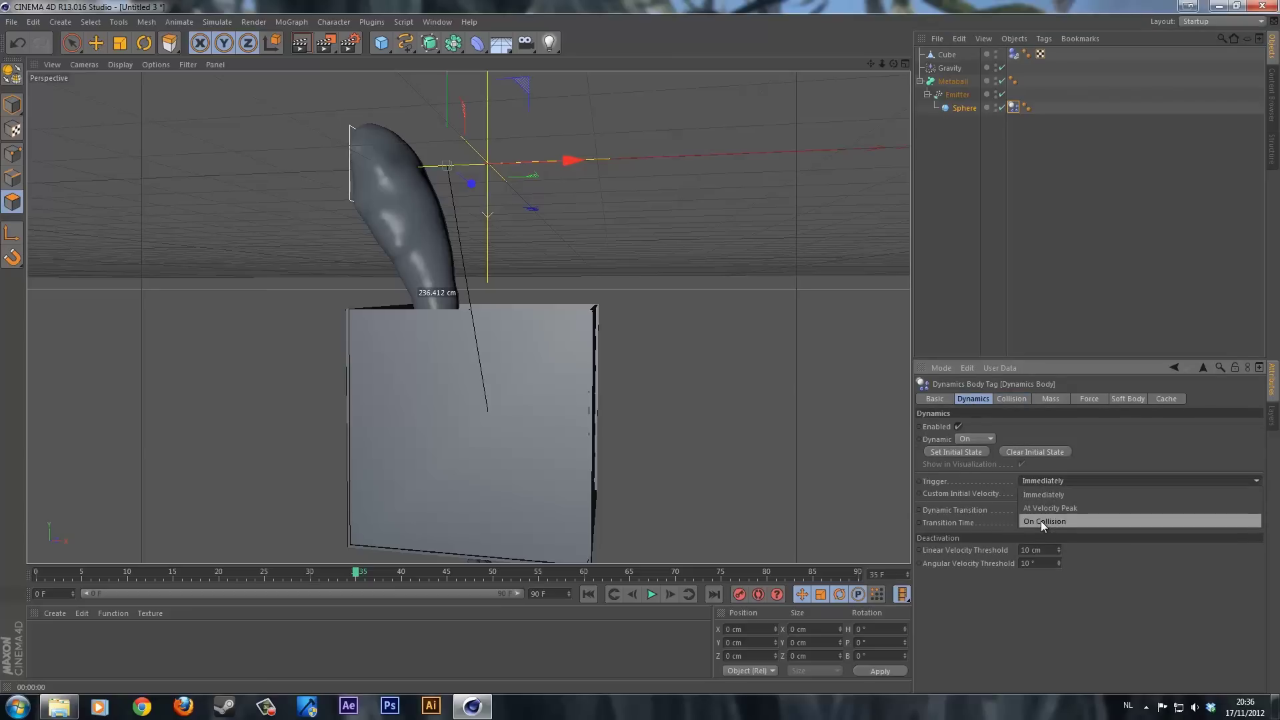
{"action": "left_click", "coordinate": [1042, 521]}
{"action": "left_click", "coordinate": [588, 594]}
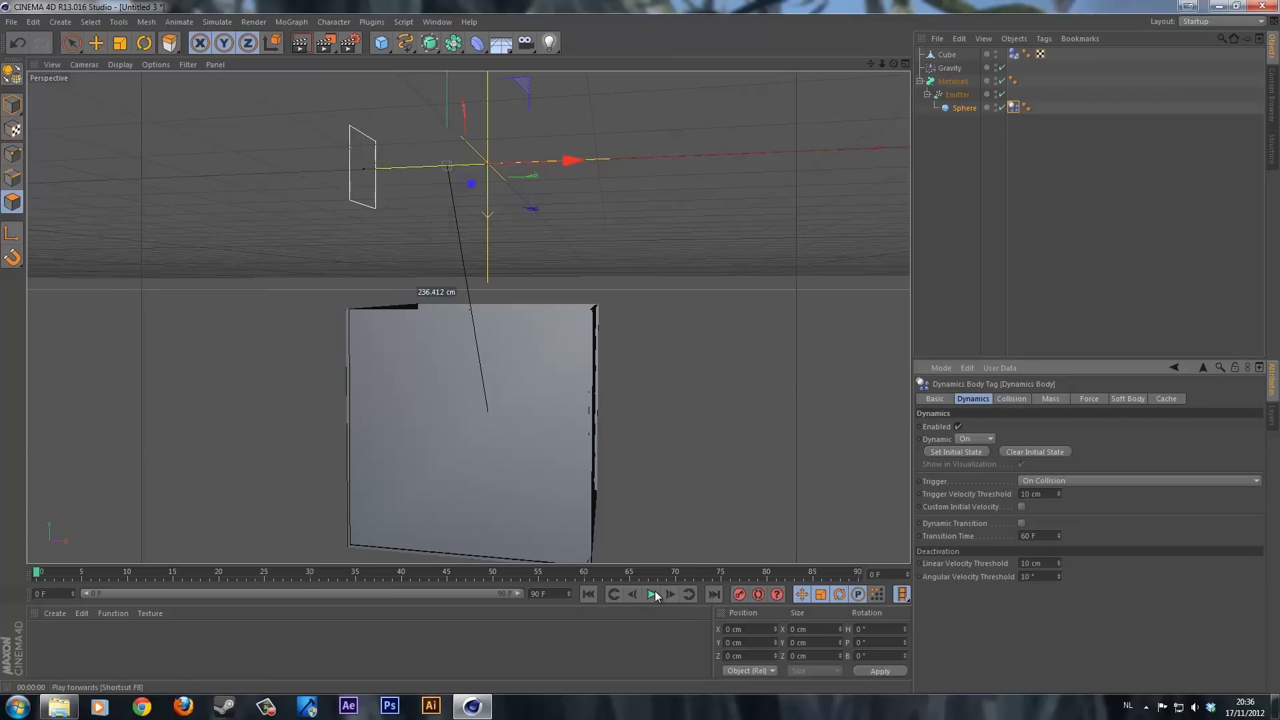
{"action": "left_click", "coordinate": [653, 594]}
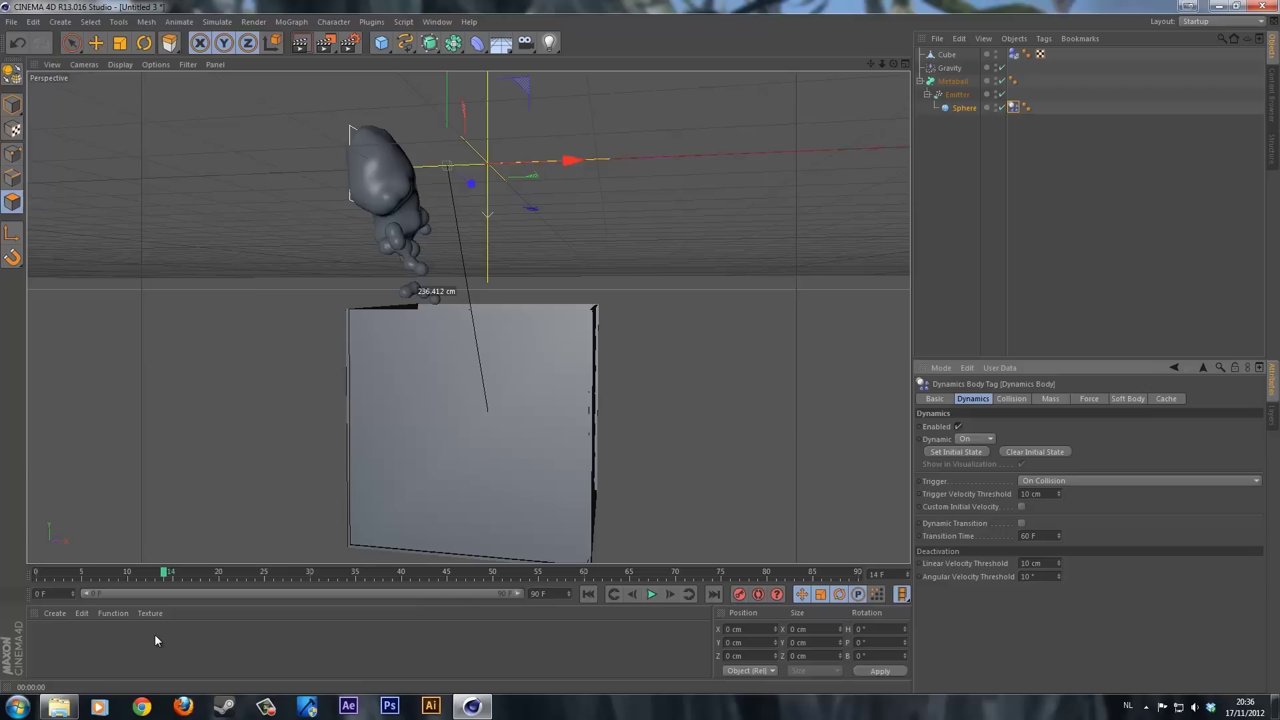
- Create material Mat with Transparency at refraction 1.7 and apply it to the Cube
{"action": "double_click", "coordinate": [122, 642]}
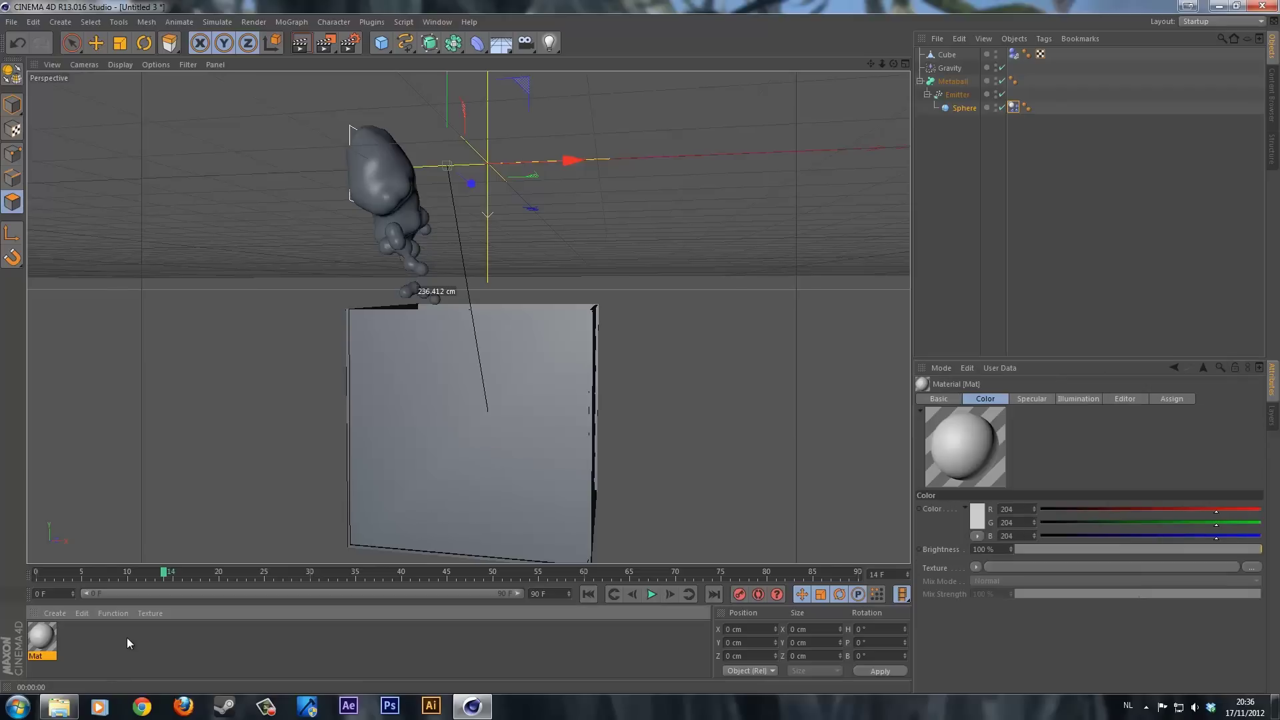
{"action": "double_click", "coordinate": [40, 641]}
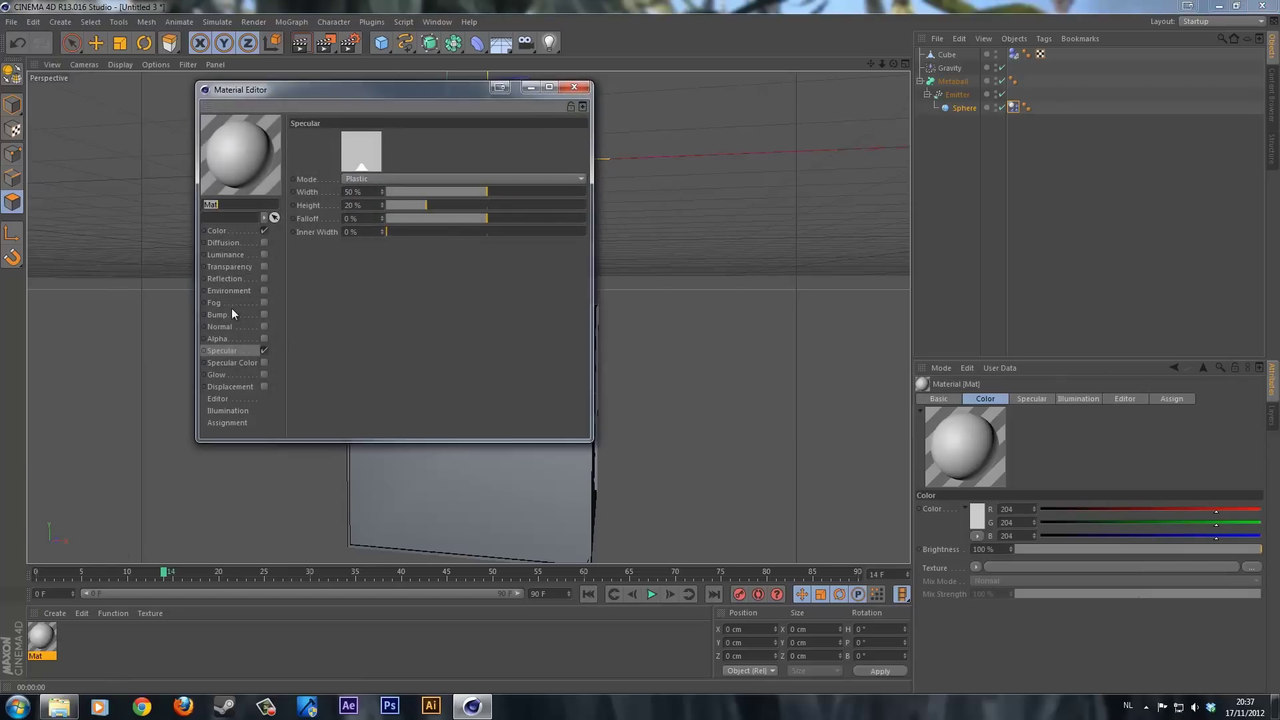
{"action": "left_click", "coordinate": [246, 267]}
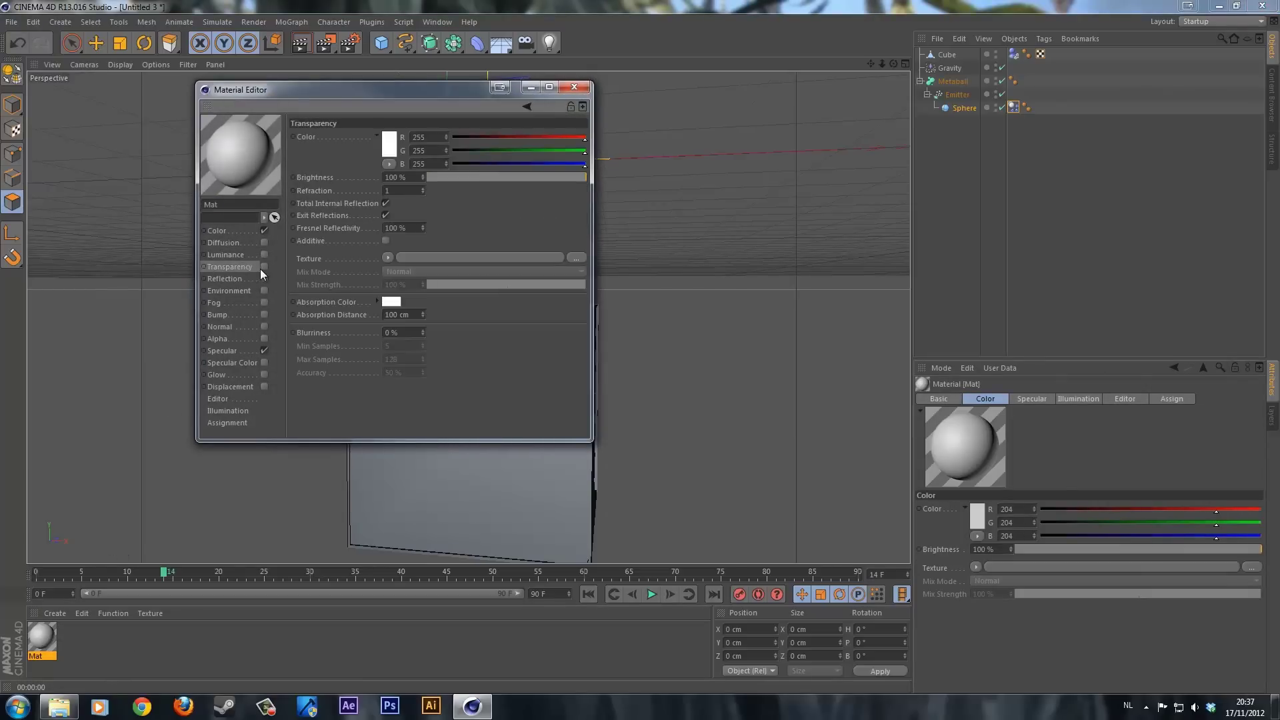
{"action": "left_click", "coordinate": [264, 267]}
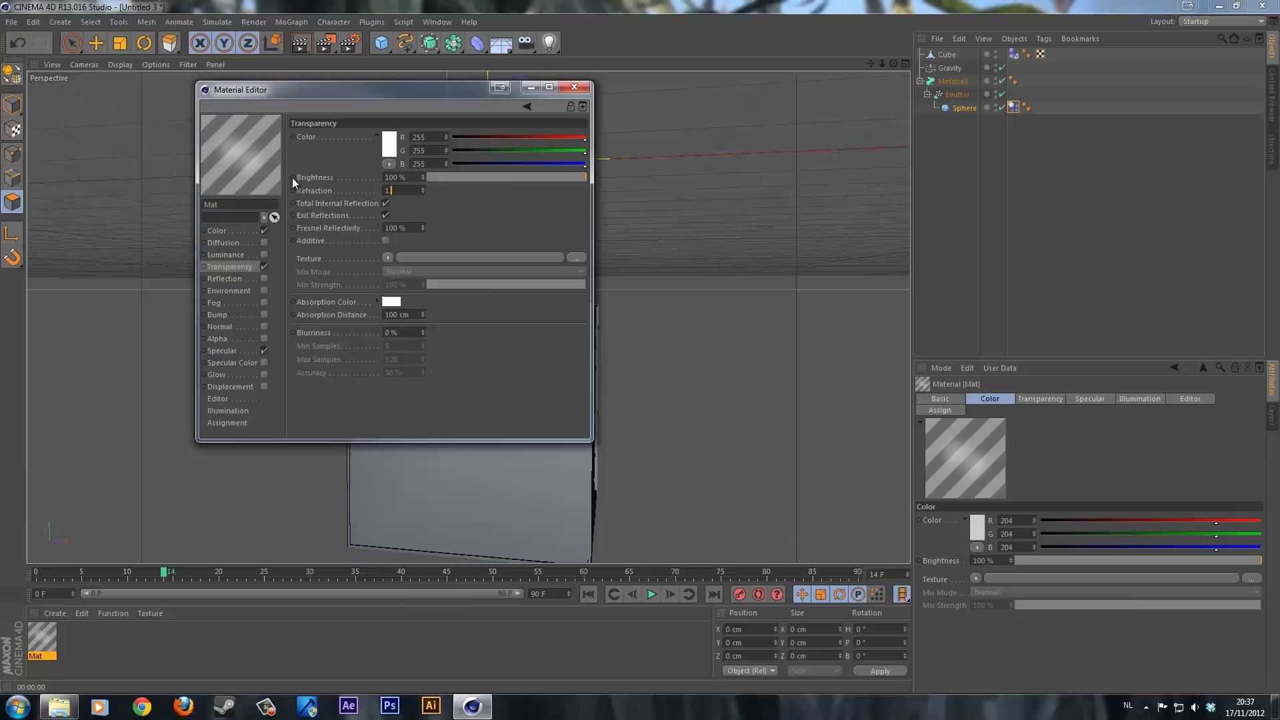
{"action": "type", "text": ".7"}
{"action": "key", "text": "Return"}
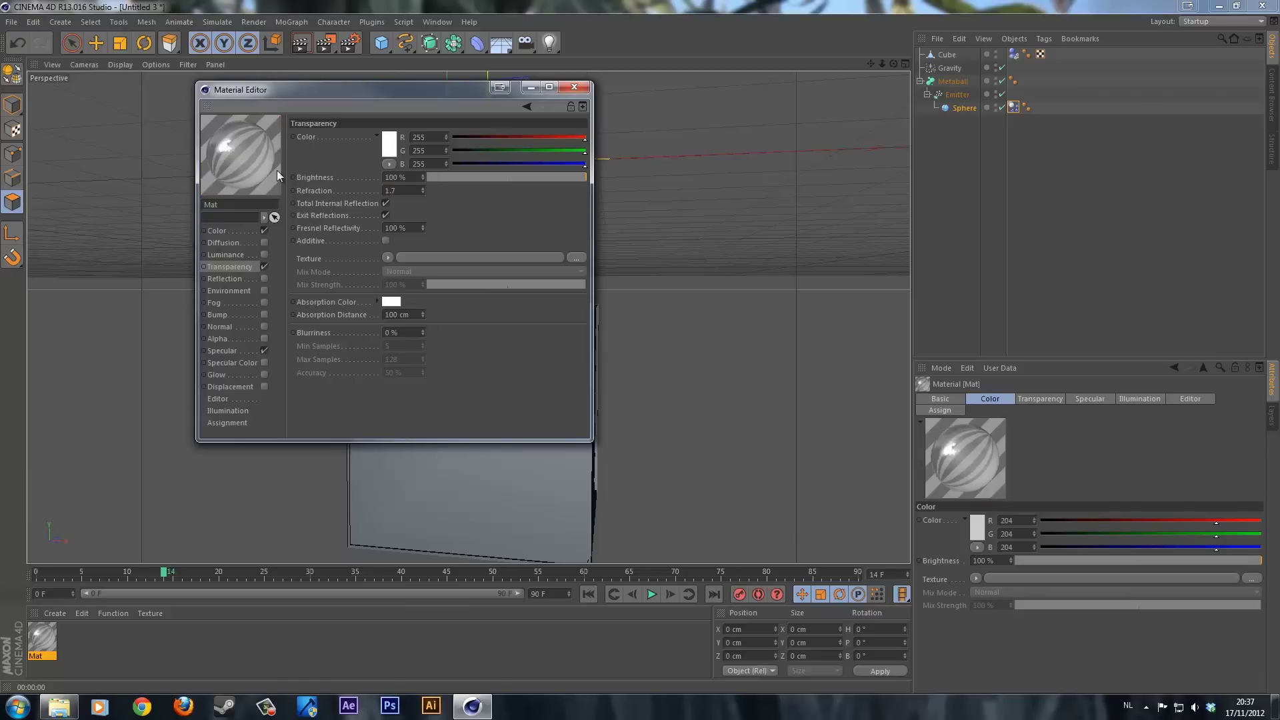
{"action": "left_click", "coordinate": [573, 88]}
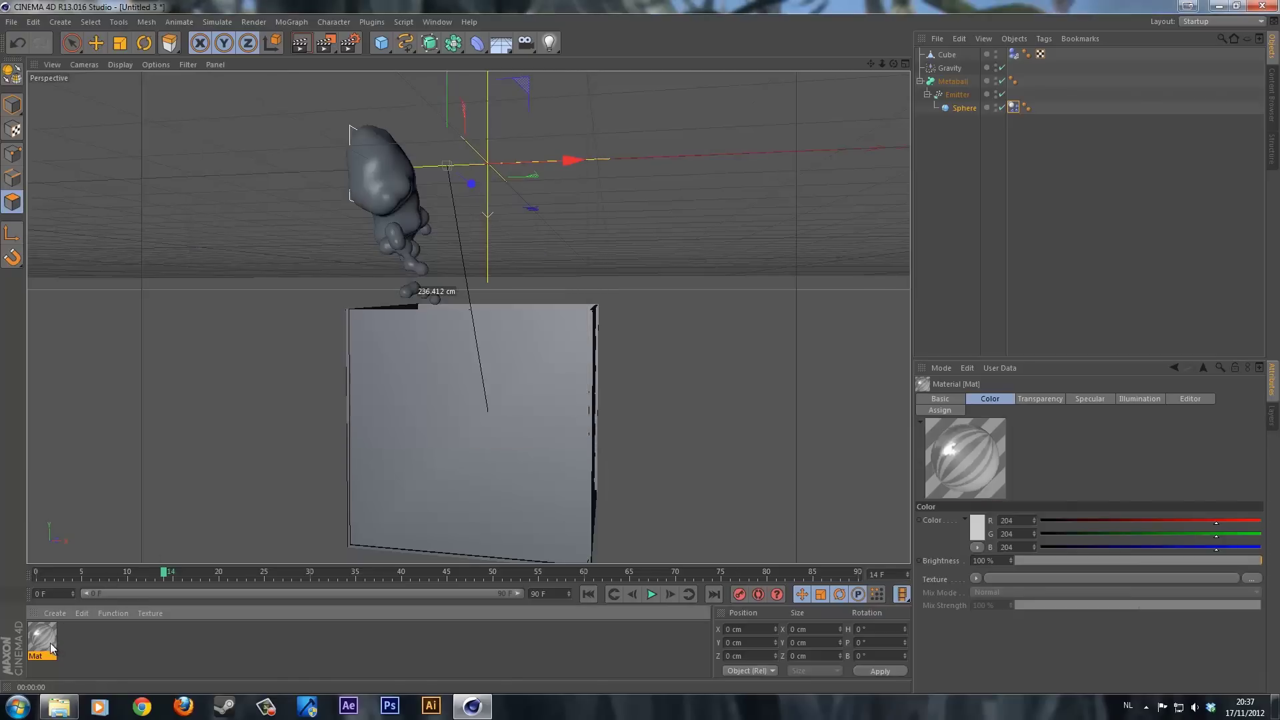
{"action": "left_click_drag", "start_coordinate": [52, 648], "coordinate": [455, 446]}
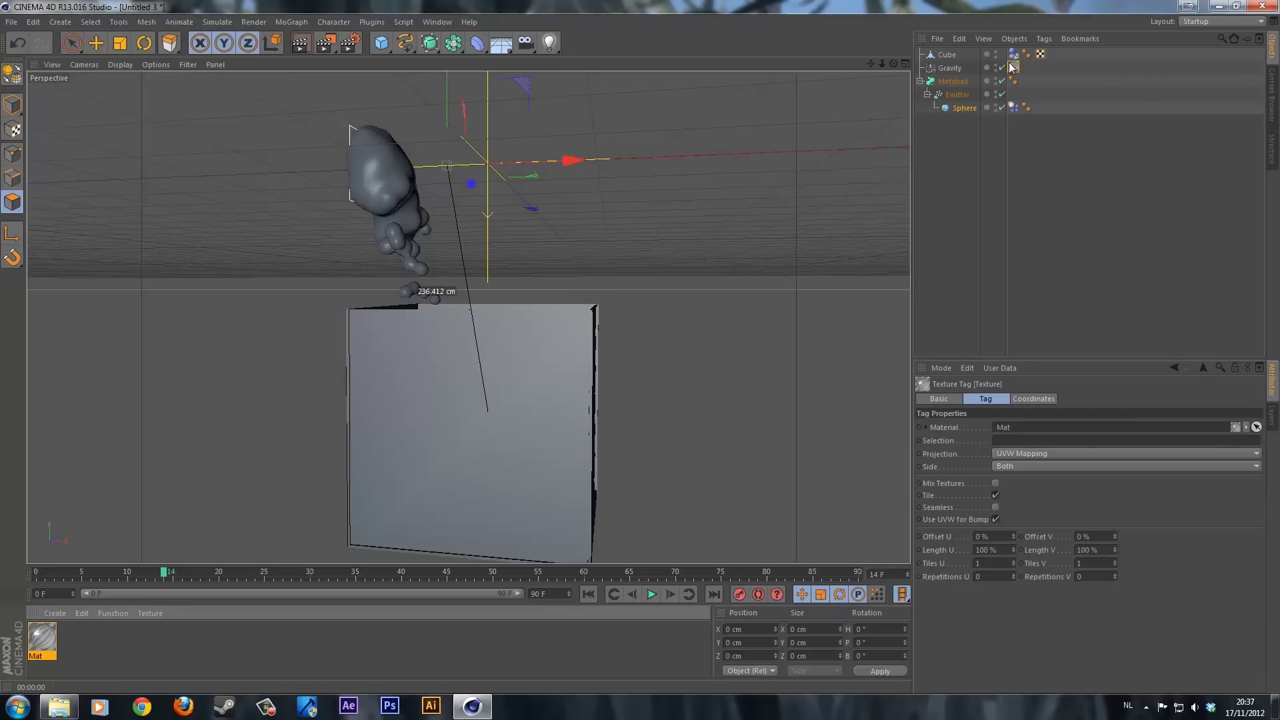
{"action": "left_click_drag", "start_coordinate": [1012, 67], "coordinate": [962, 59]}
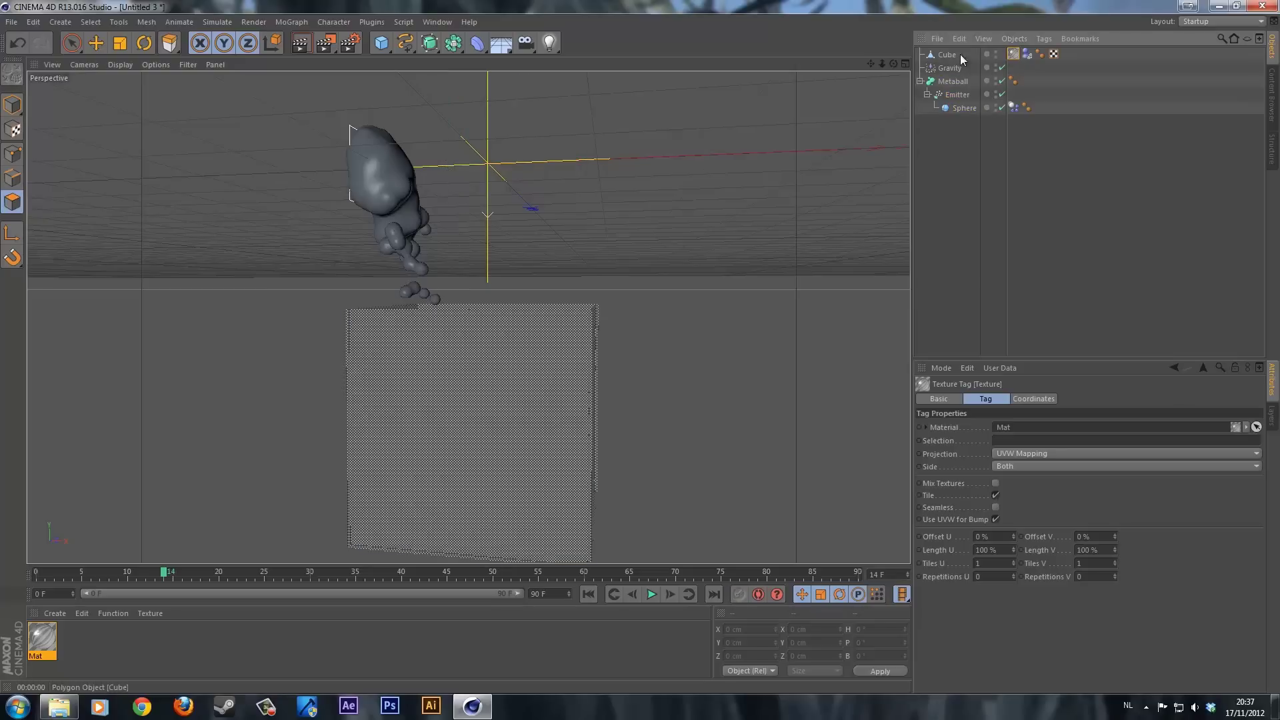
- Replay the simulation to frame 38 and orbit to look down on the cube
{"action": "left_click", "coordinate": [588, 595]}
{"action": "left_click", "coordinate": [652, 594]}
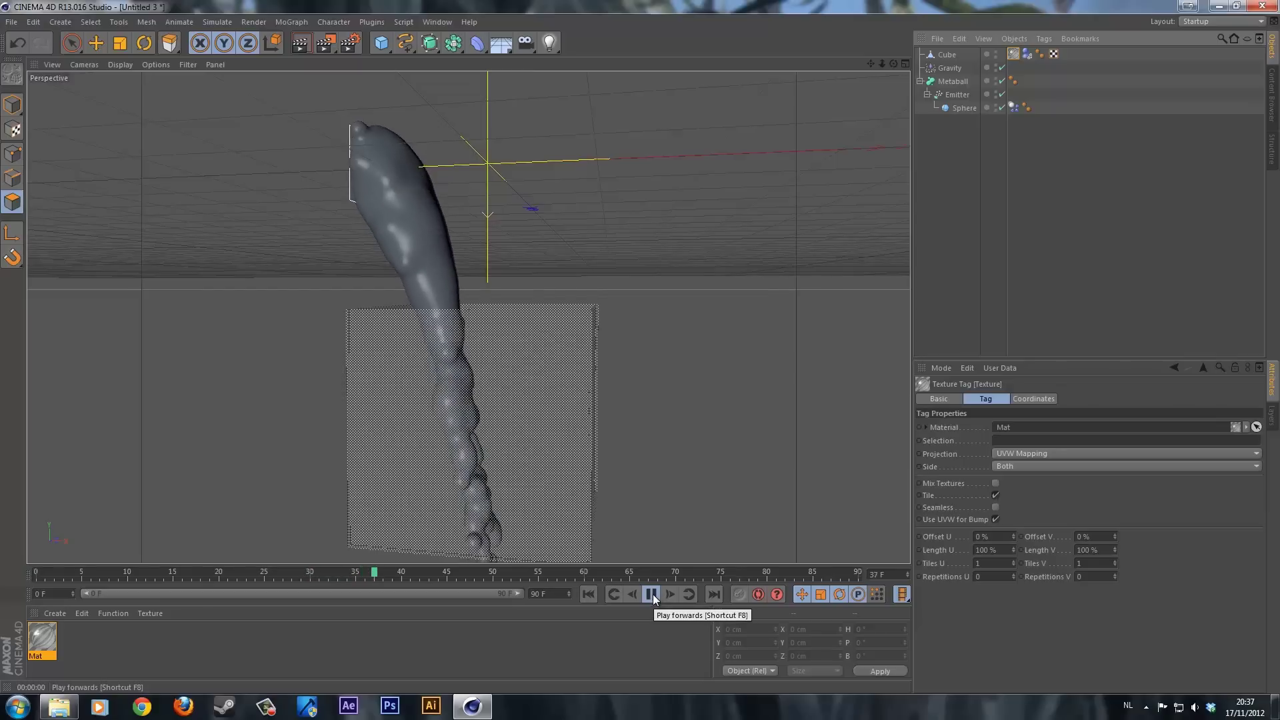
{"action": "left_click", "coordinate": [651, 594]}
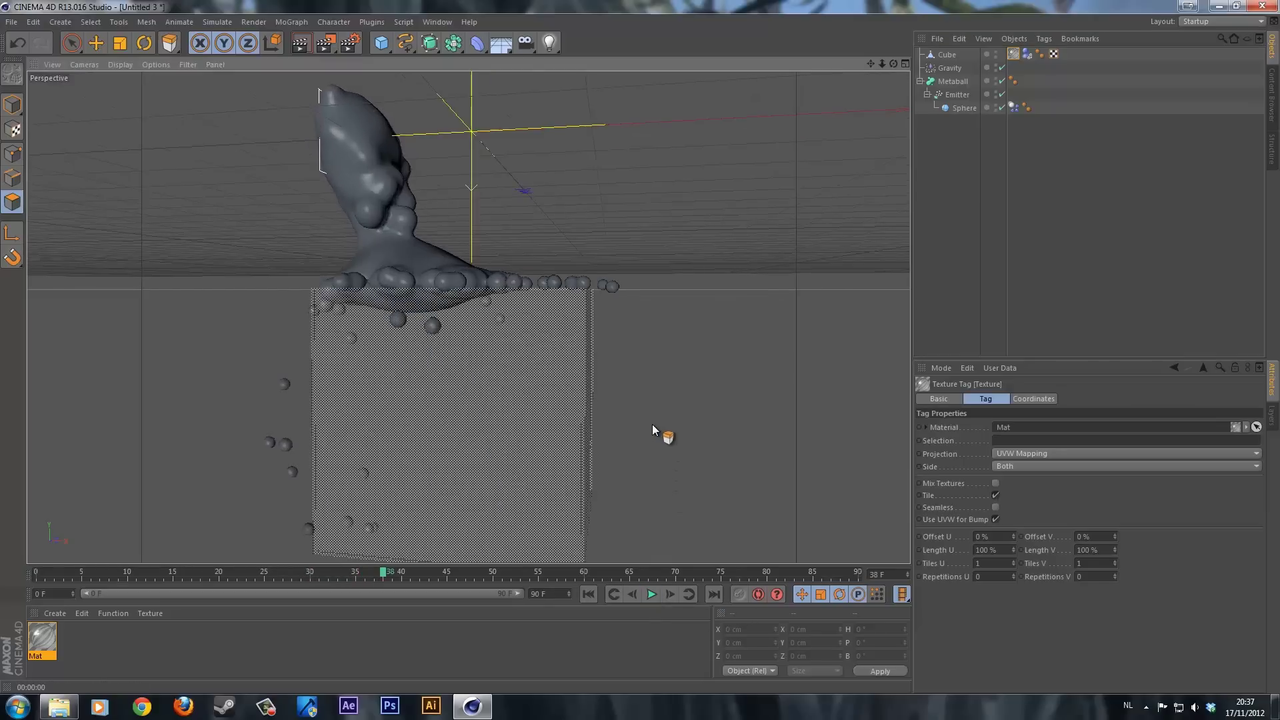
{"action": "left_click_drag", "start_coordinate": [653, 424], "coordinate": [41, 121]}
- Set the Cube's Dynamics Body collision shape to Static Mesh
{"action": "left_click", "coordinate": [12, 104]}
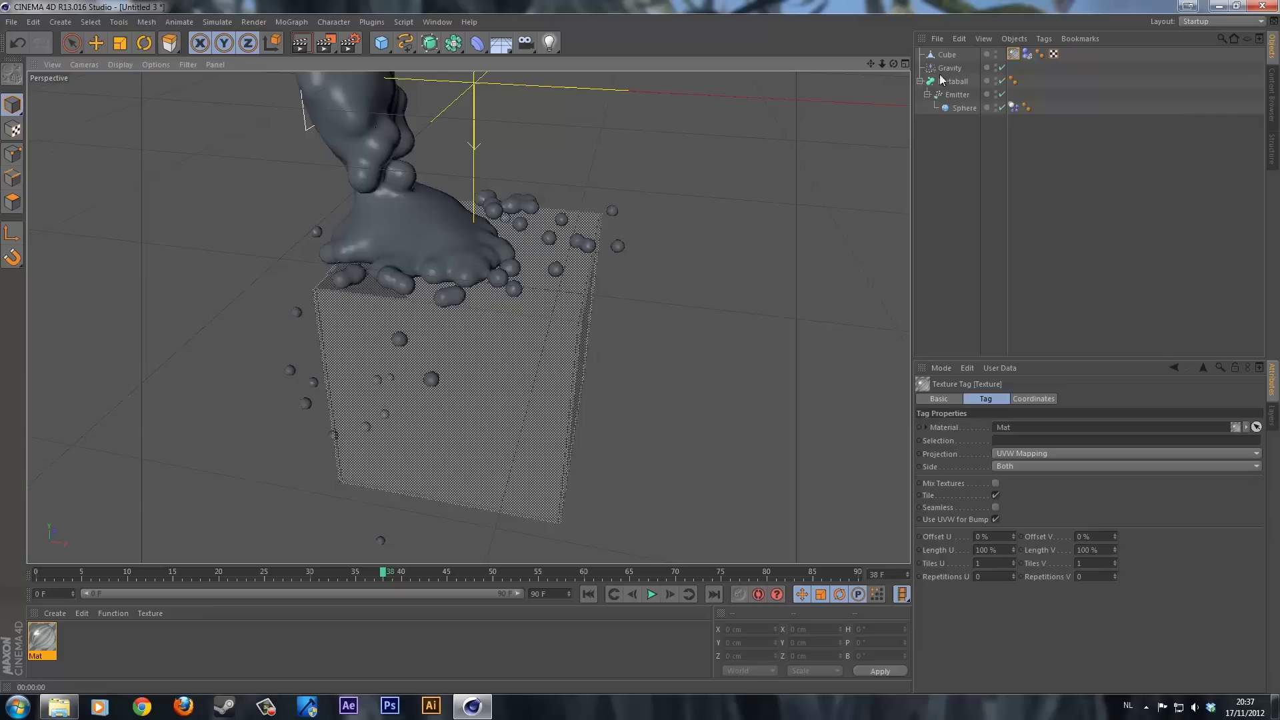
{"action": "left_click", "coordinate": [950, 55]}
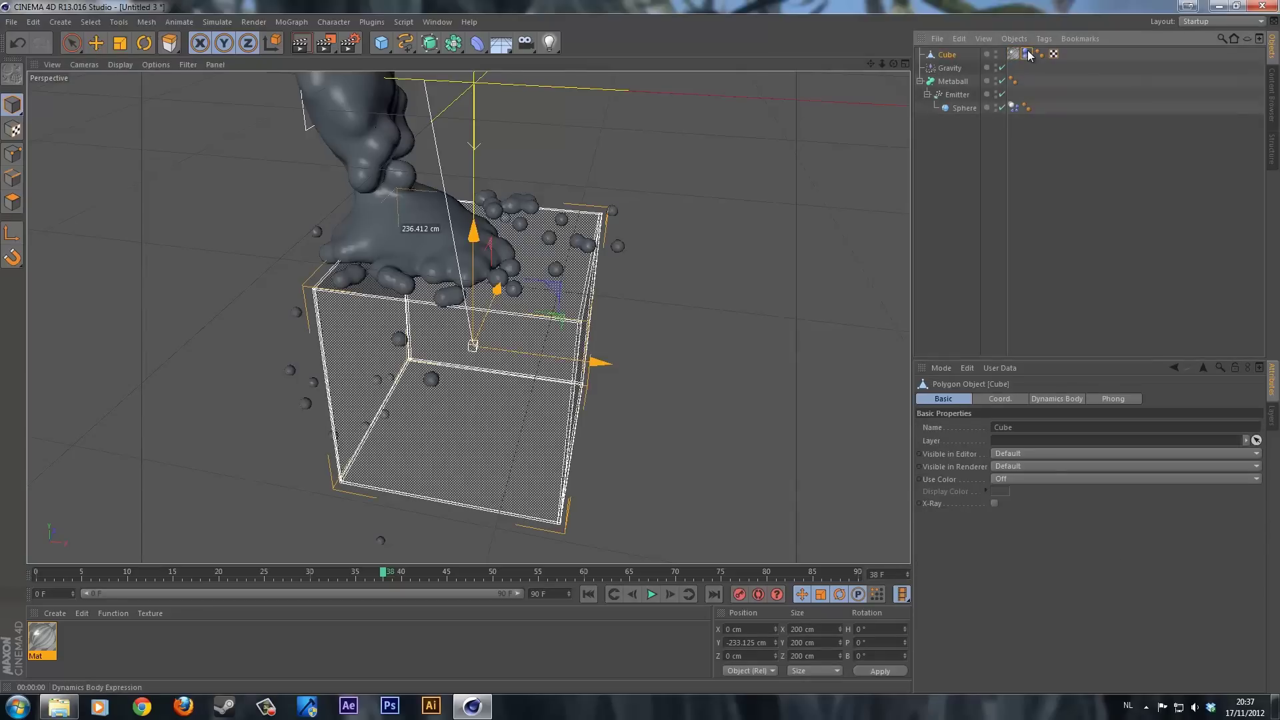
{"action": "left_click", "coordinate": [1028, 54]}
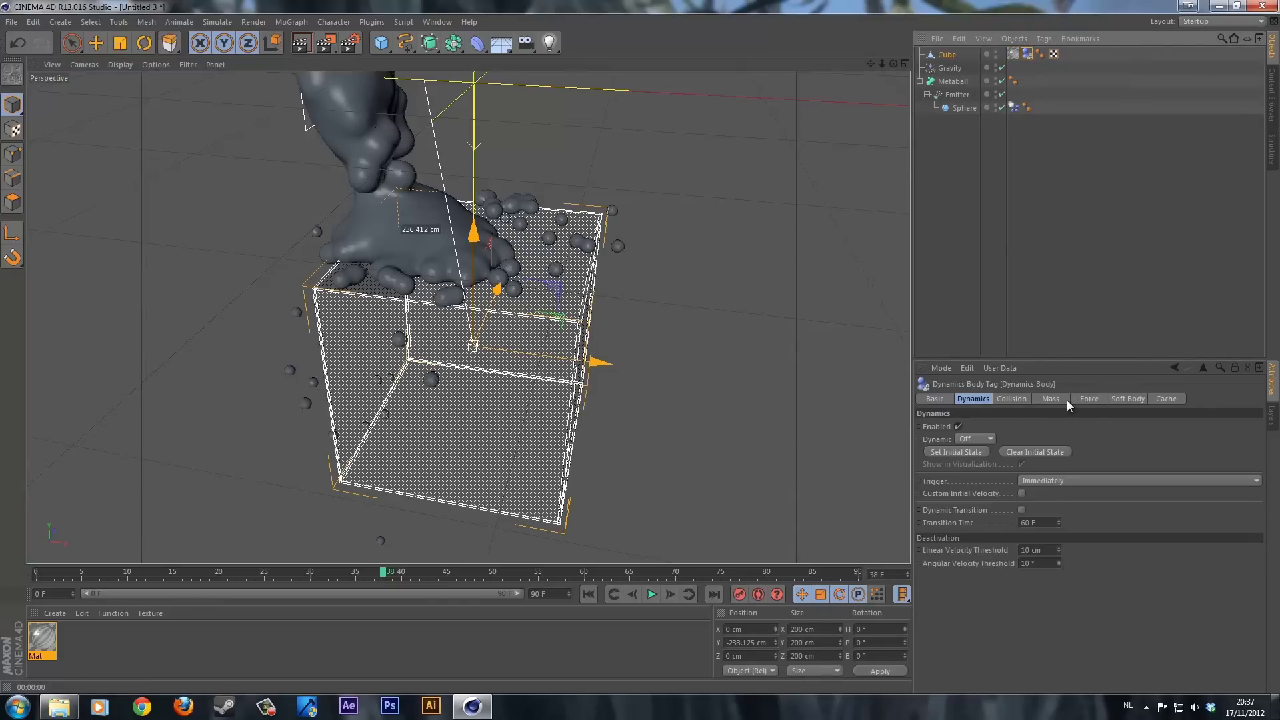
{"action": "left_click", "coordinate": [1012, 399]}
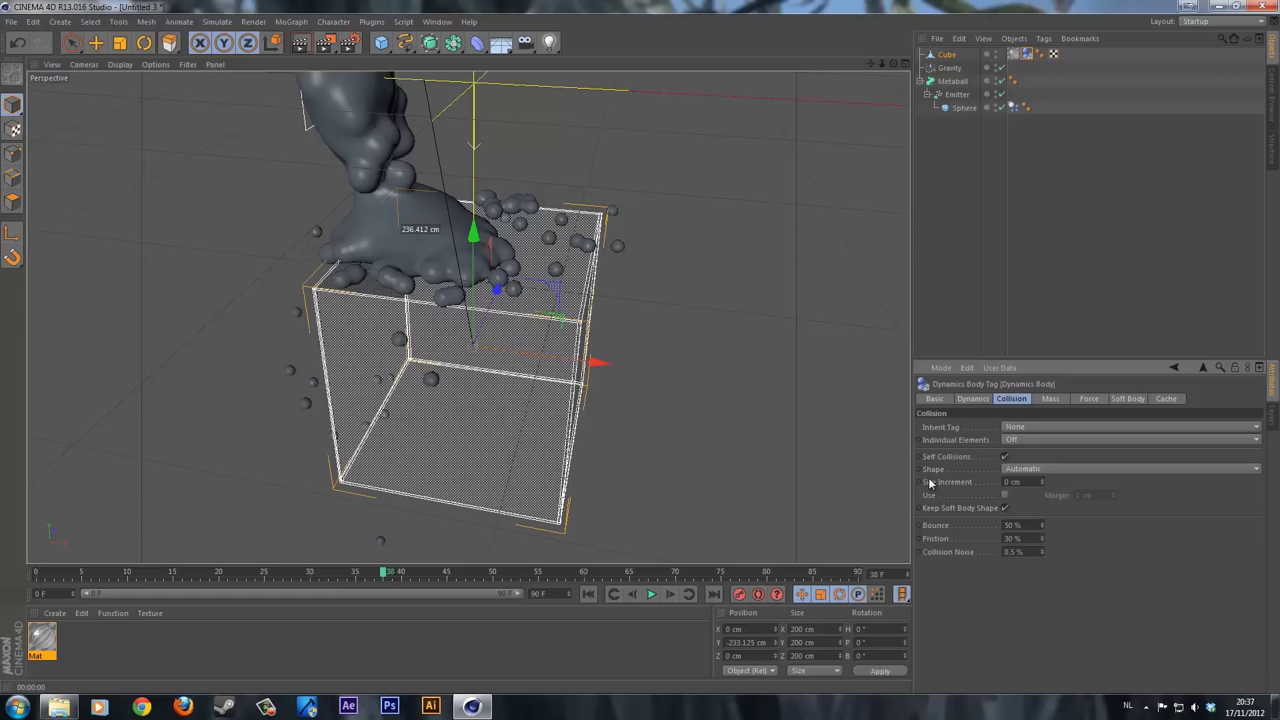
{"action": "left_click", "coordinate": [1019, 469]}
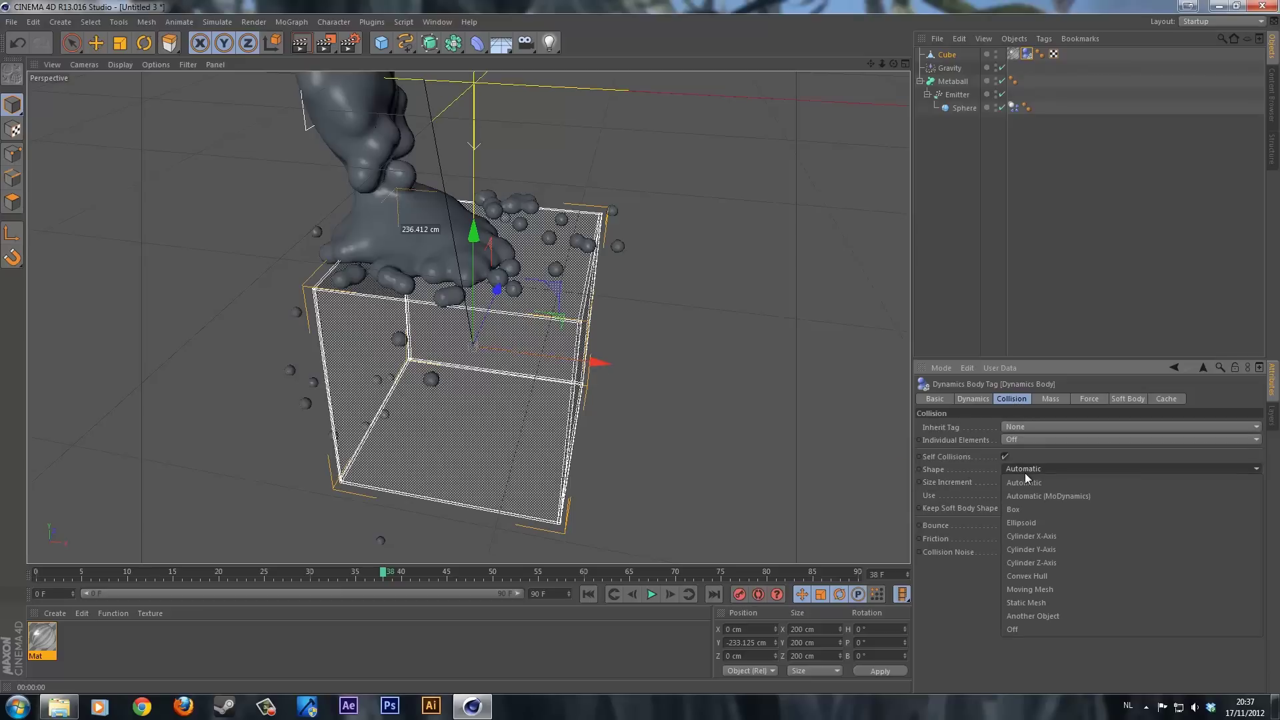
{"action": "left_click", "coordinate": [1023, 603]}
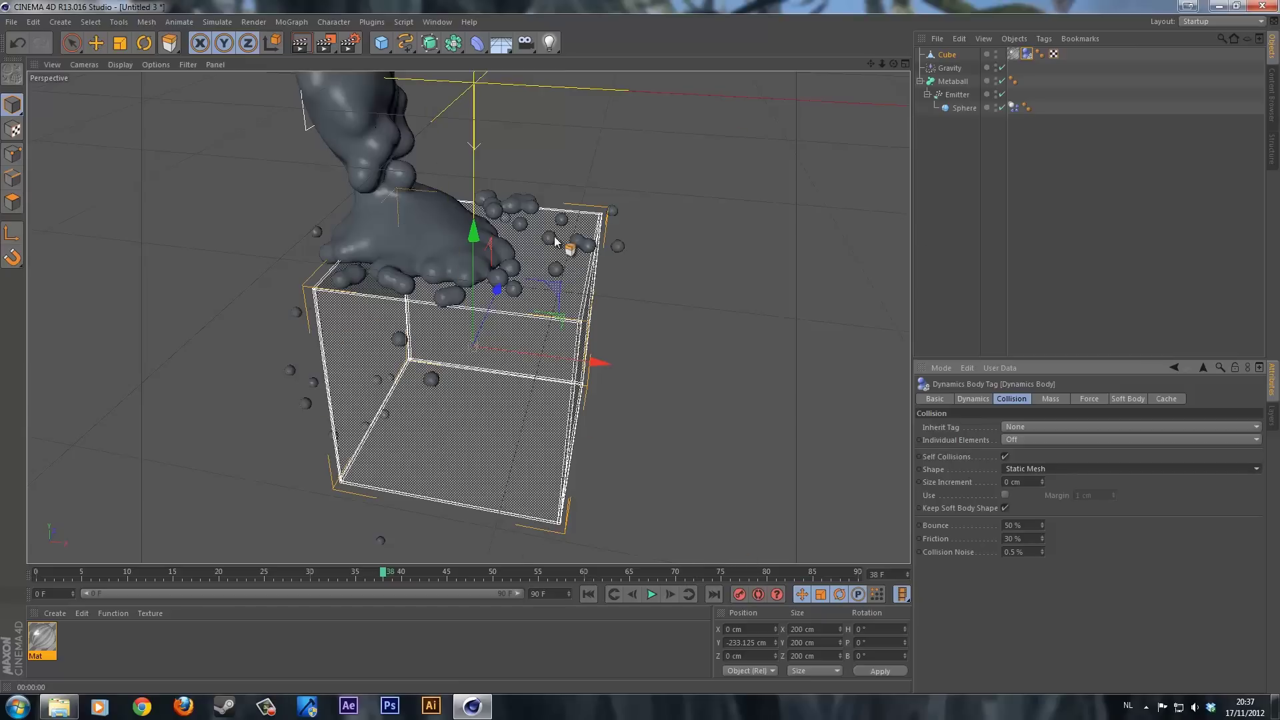
- Replay the simulation from the start, stopping at frame 40
{"action": "left_click", "coordinate": [586, 594]}
{"action": "left_click", "coordinate": [651, 594]}
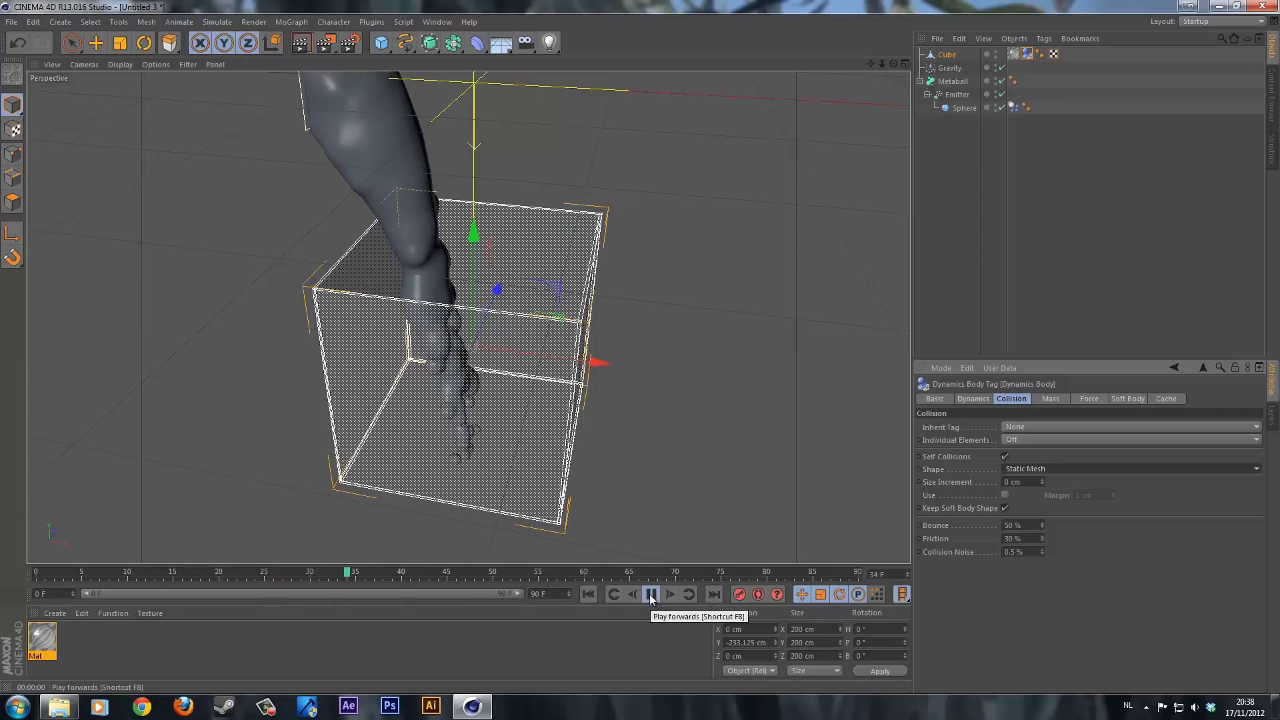
{"action": "left_click", "coordinate": [652, 599]}
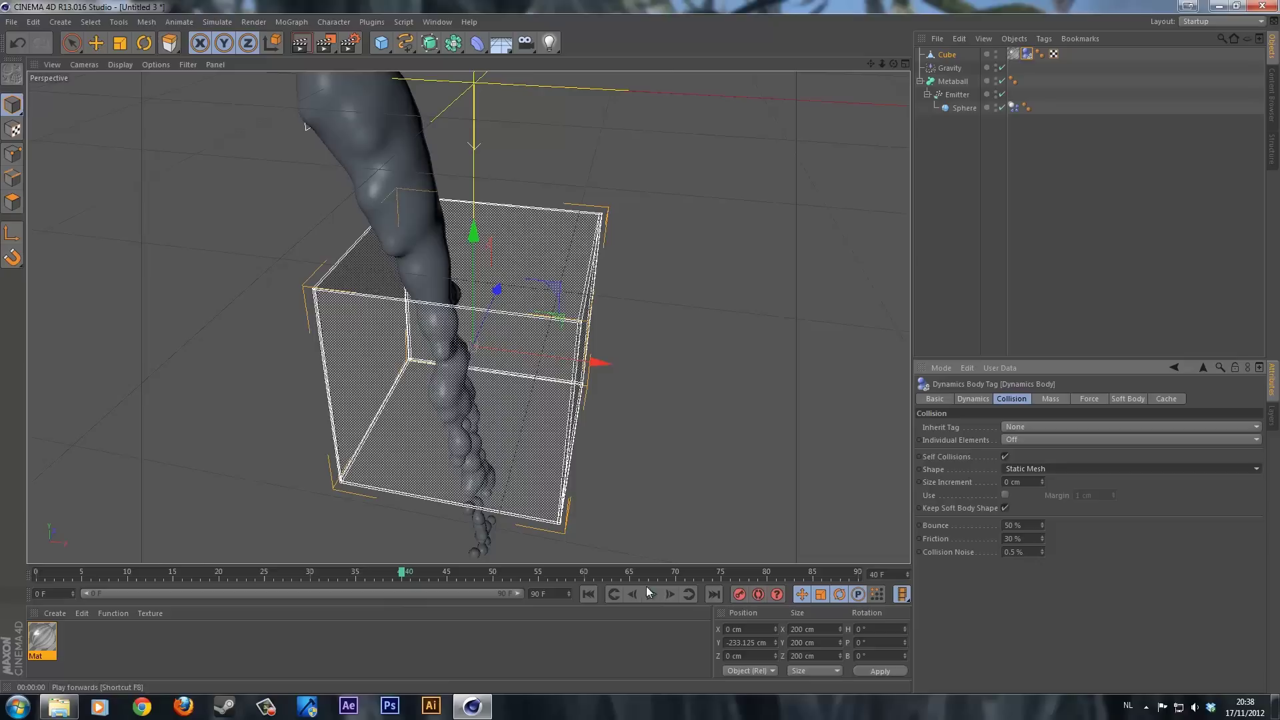
- Render a low frontal preview of the frame-40 splash, then select the Metaball
{"action": "left_click_drag", "start_coordinate": [624, 443], "coordinate": [627, 414], "text": "alt"}
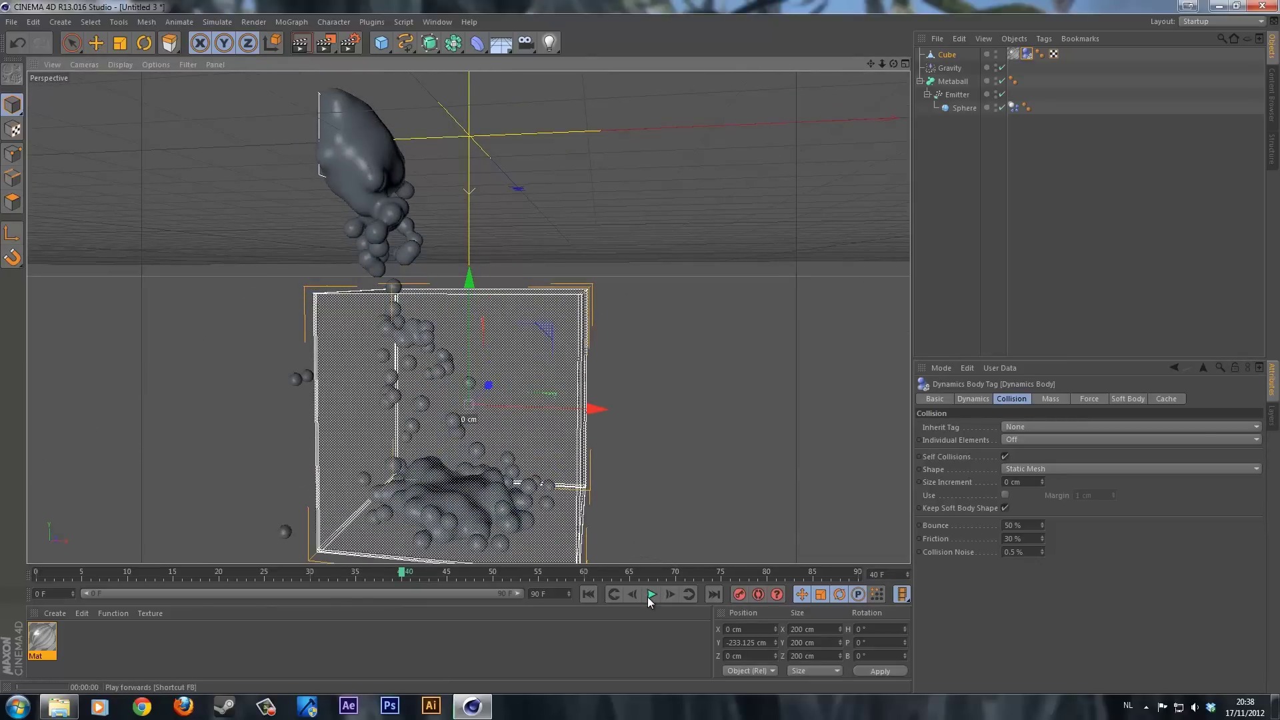
{"action": "key", "text": "ctrl+r"}
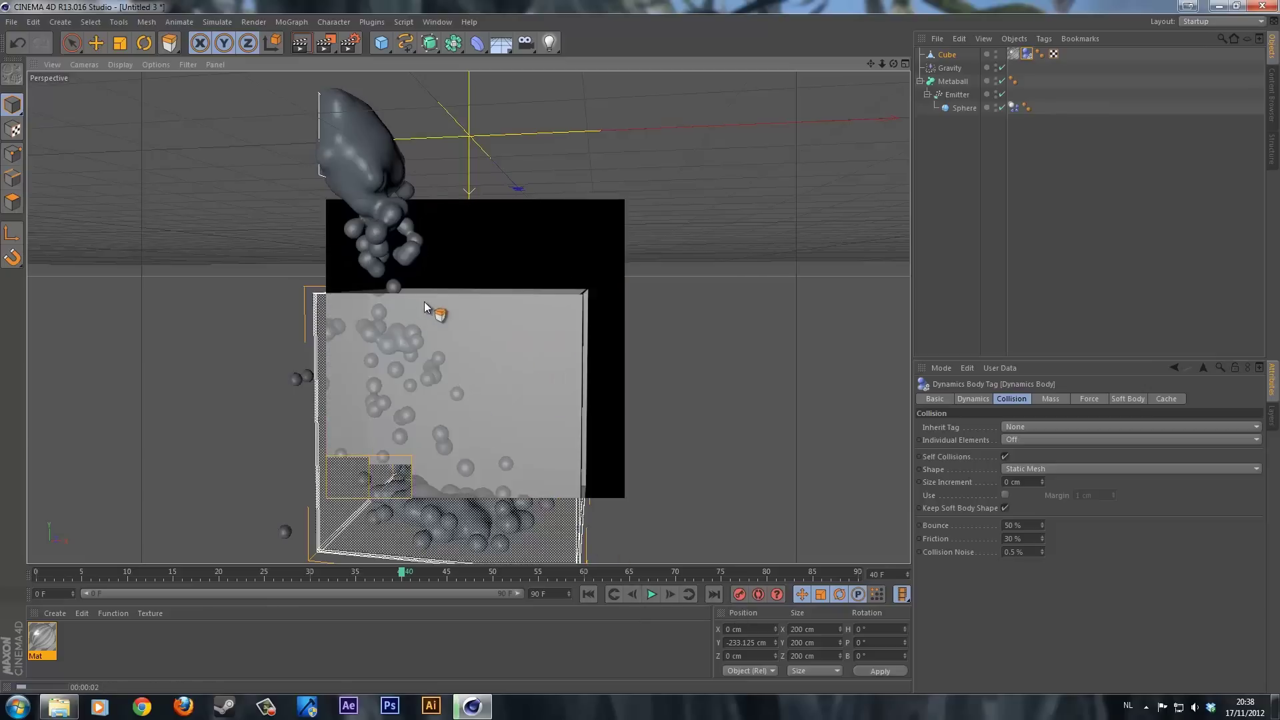
{"action": "left_click", "coordinate": [950, 81]}
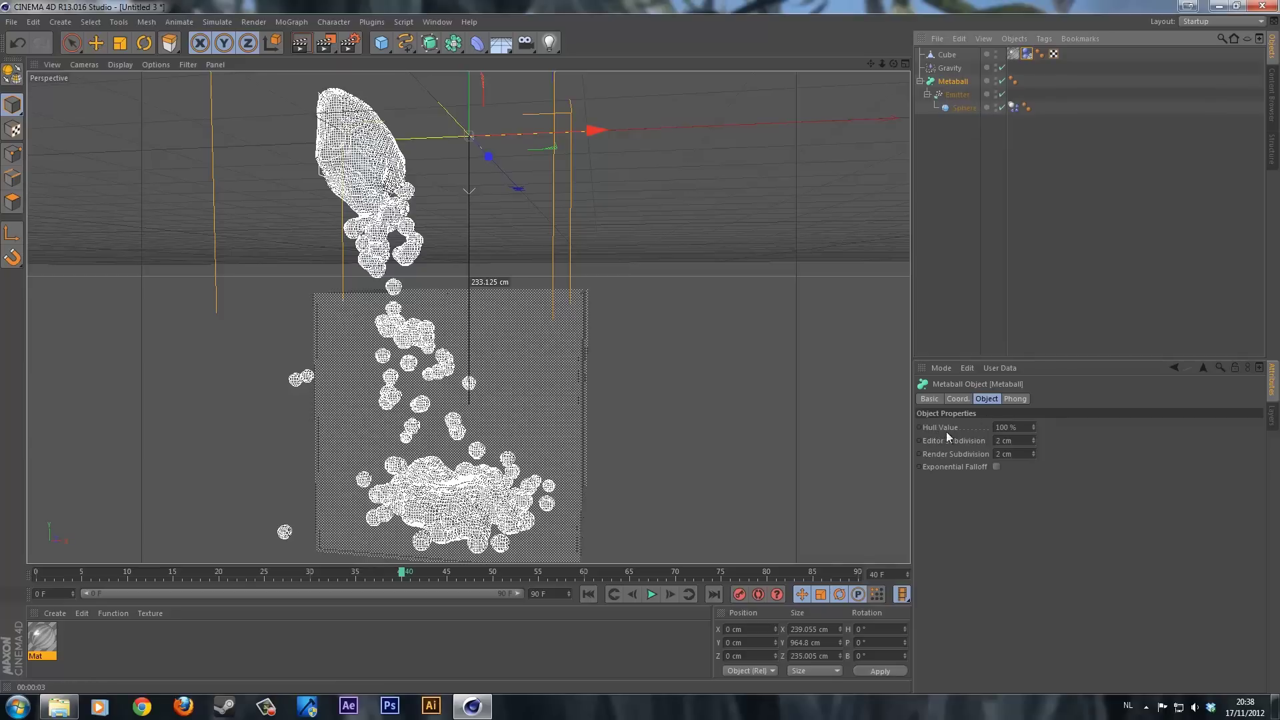
- Set the Metaball's Hull Value to 60 %, after first trying 70 %
{"action": "double_click", "coordinate": [1020, 426]}
{"action": "type", "text": "70"}
{"action": "key", "text": "Return"}
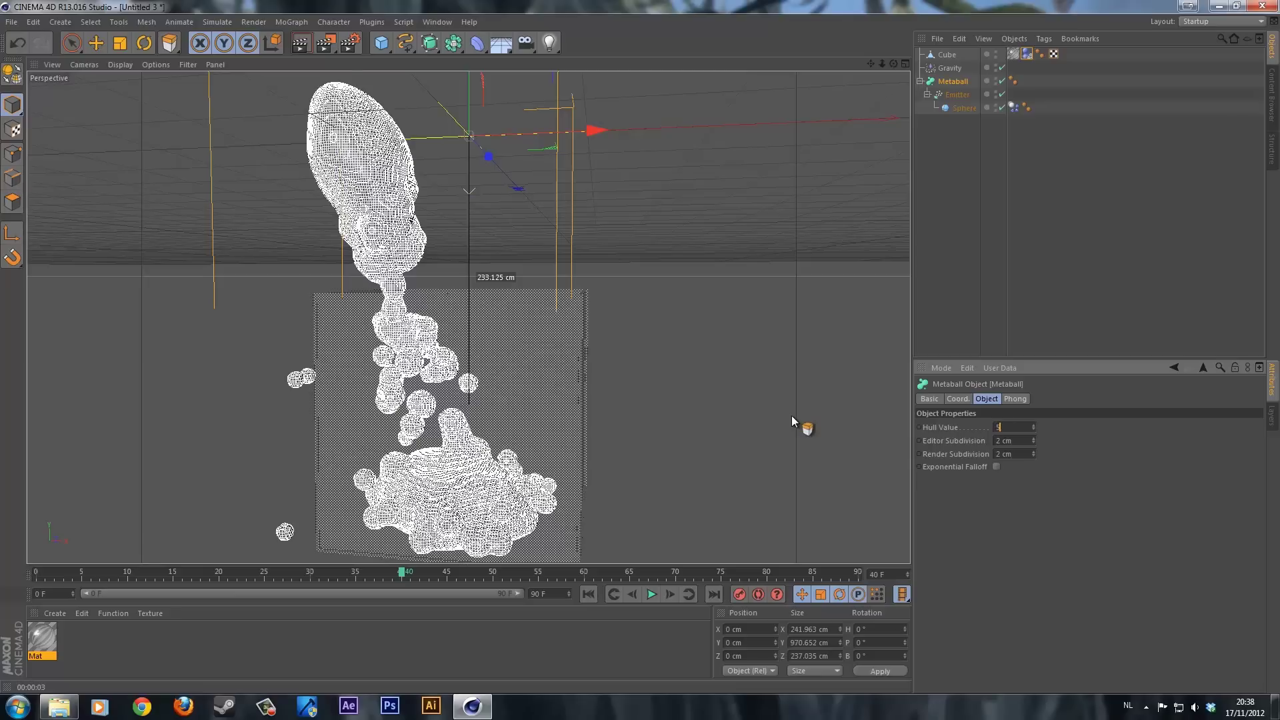
{"action": "type", "text": "60"}
{"action": "key", "text": "Return"}
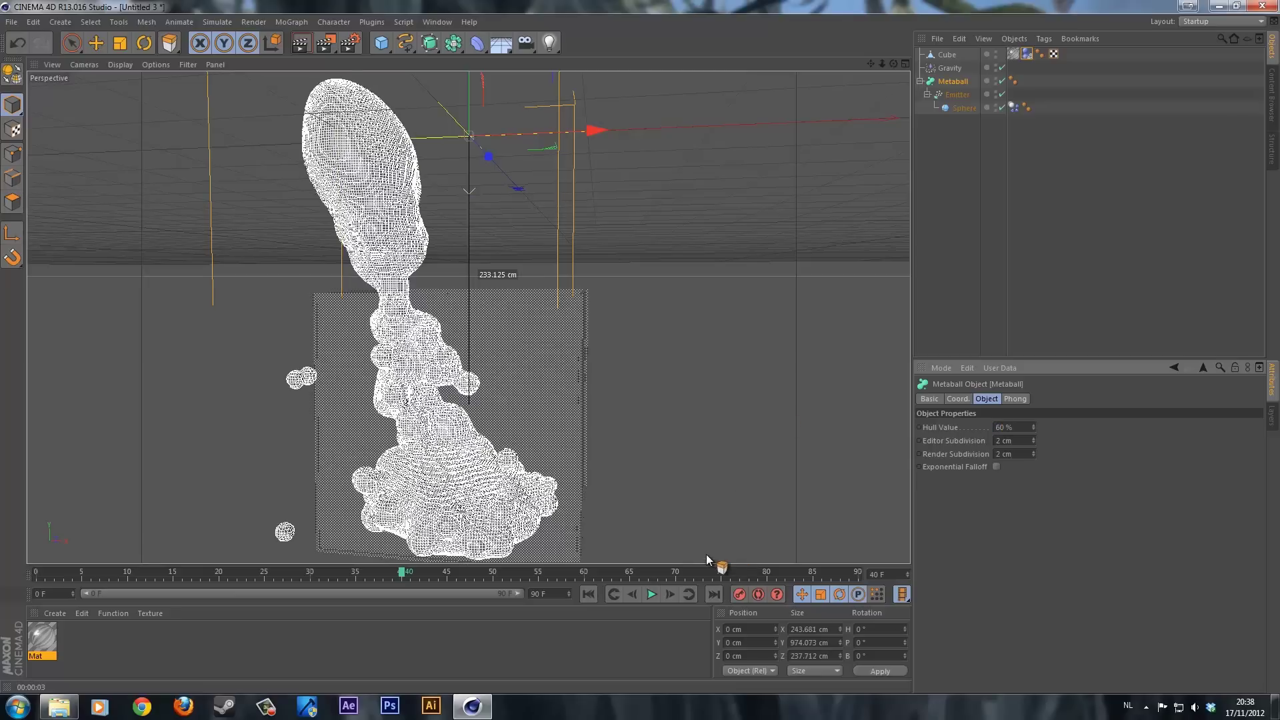
- Replay the simulation from the start and test-render the 60 % hull stream
{"action": "left_click", "coordinate": [613, 594]}
{"action": "left_click", "coordinate": [651, 594]}
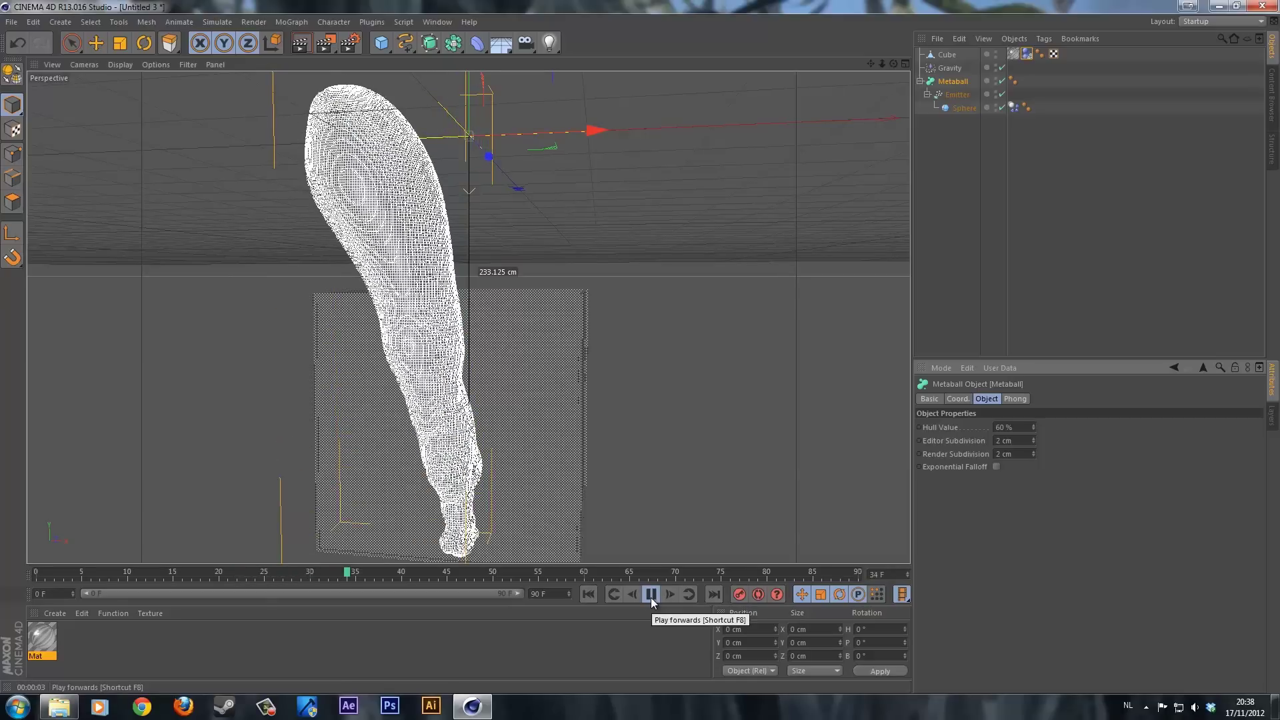
{"action": "left_click", "coordinate": [651, 594]}
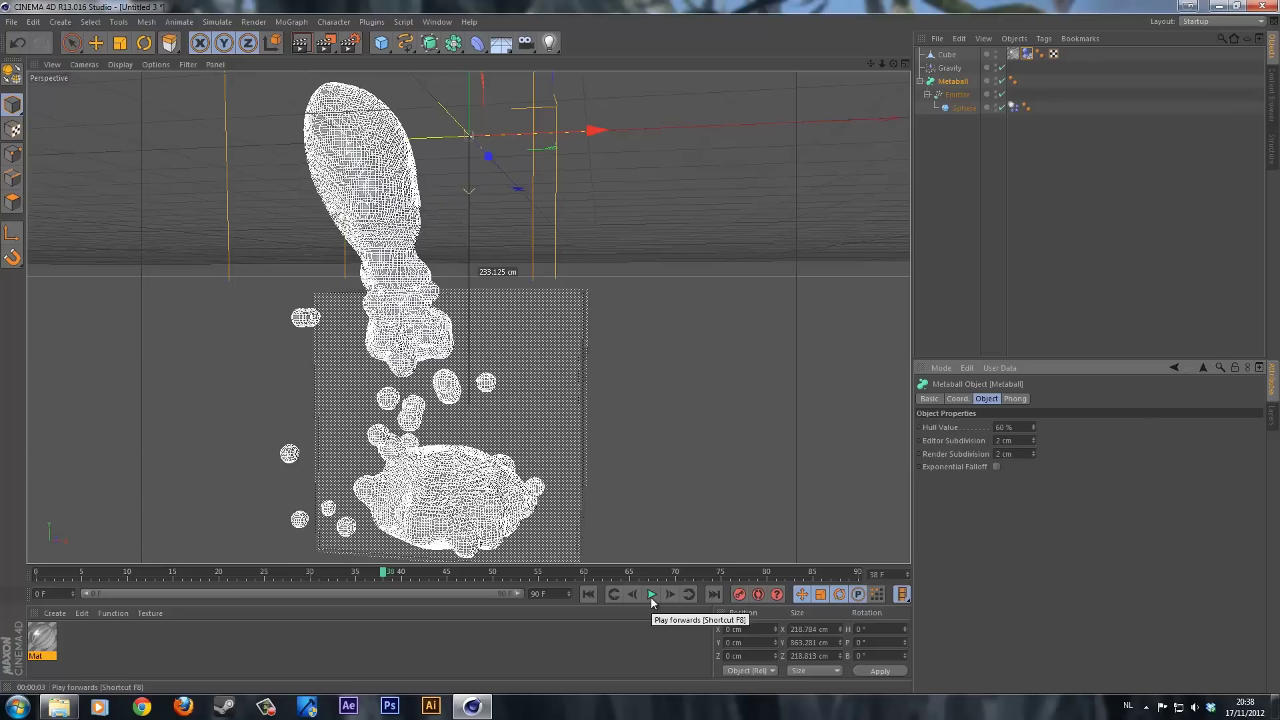
{"action": "key", "text": "ctrl+r"}
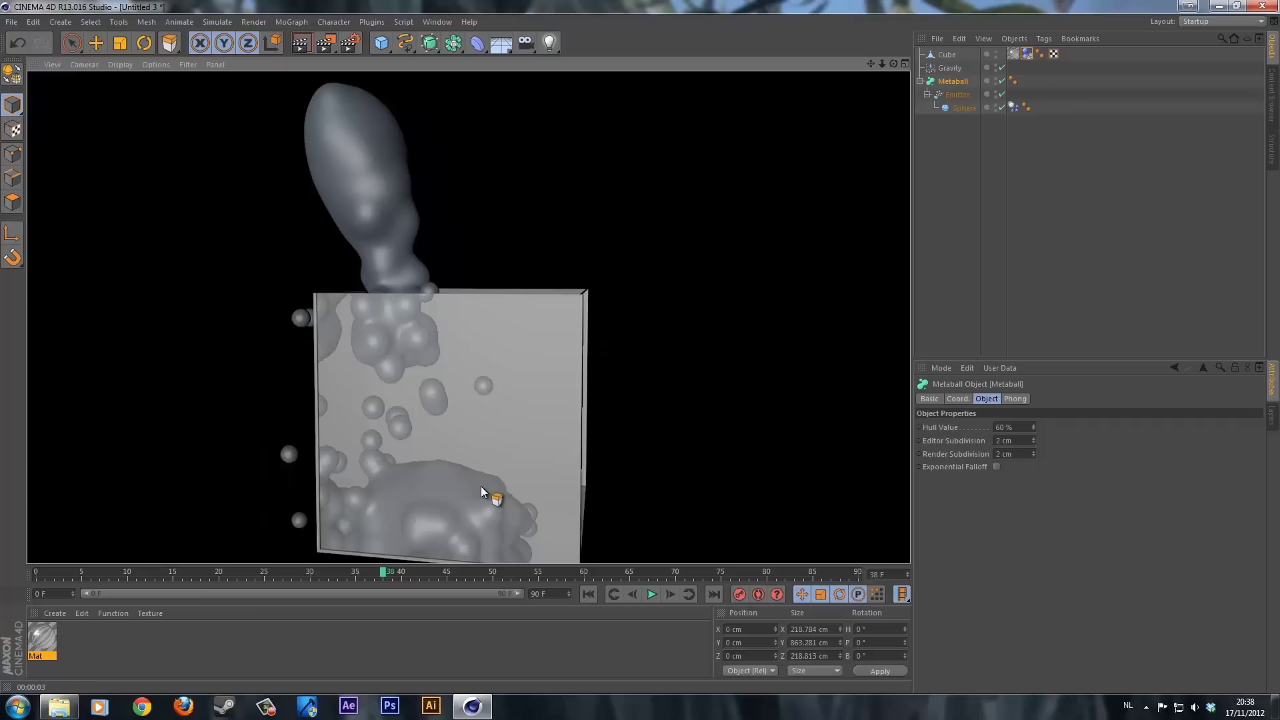
{"action": "left_click", "coordinate": [961, 108]}
- Scale the particle sphere down to about 7.675 cm and replay the simulation to frame 42
{"action": "key", "text": "t"}
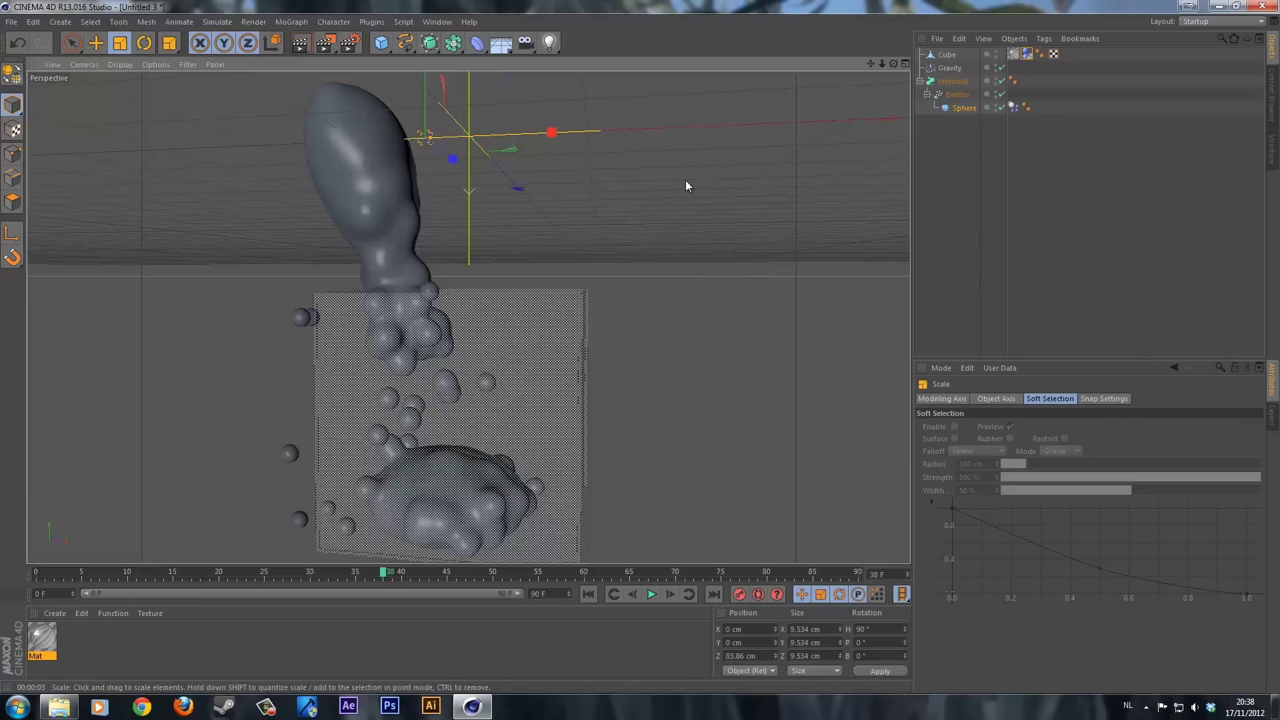
{"action": "left_click_drag", "start_coordinate": [682, 179], "coordinate": [549, 166]}
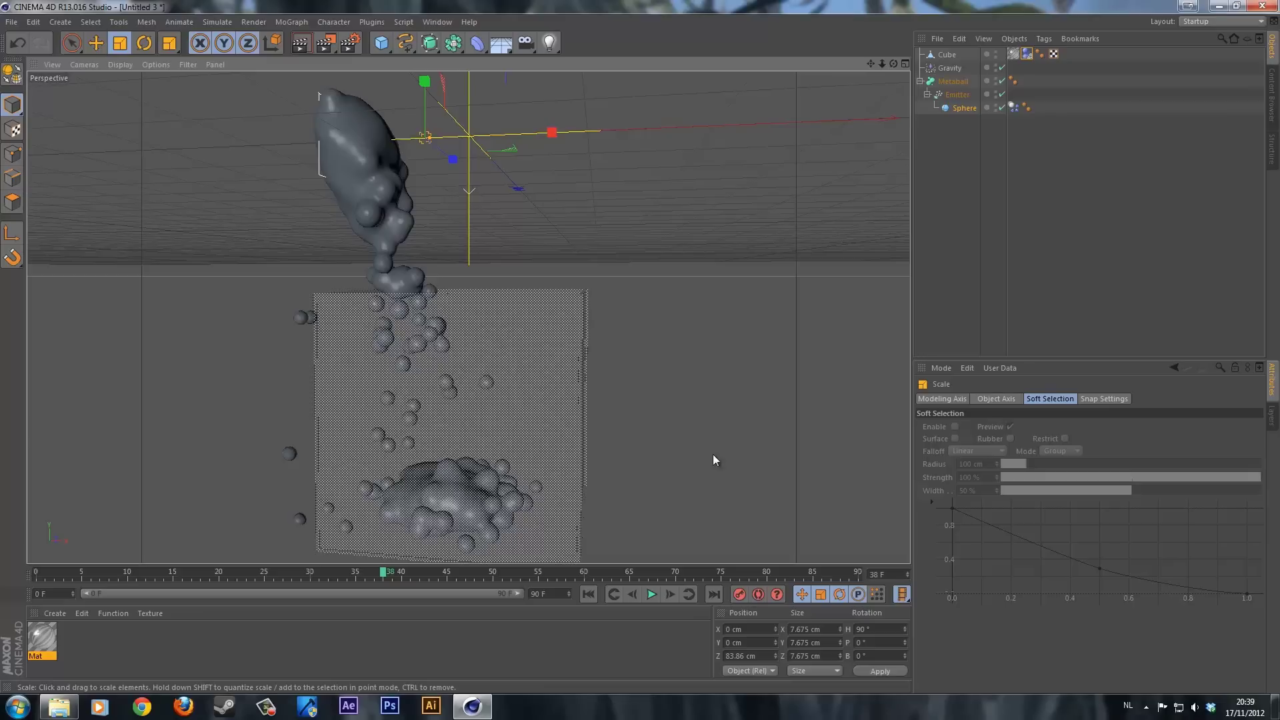
{"action": "left_click", "coordinate": [653, 597]}
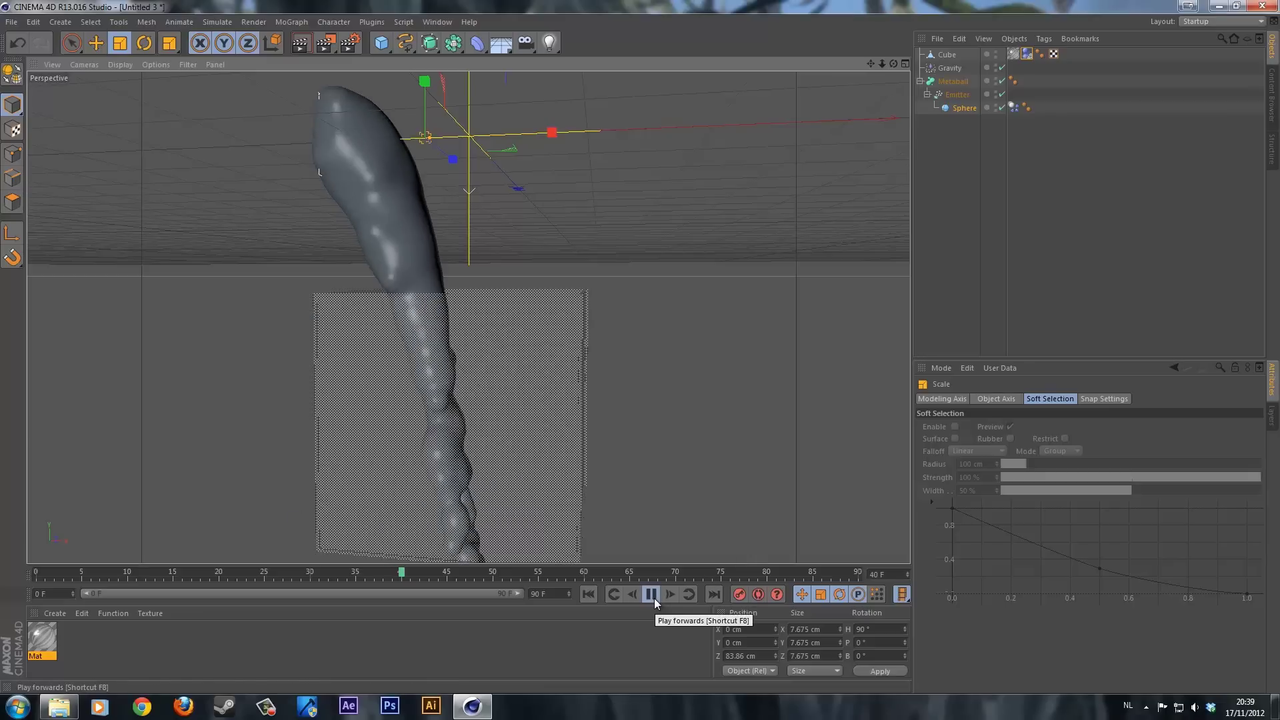
{"action": "left_click", "coordinate": [653, 595]}
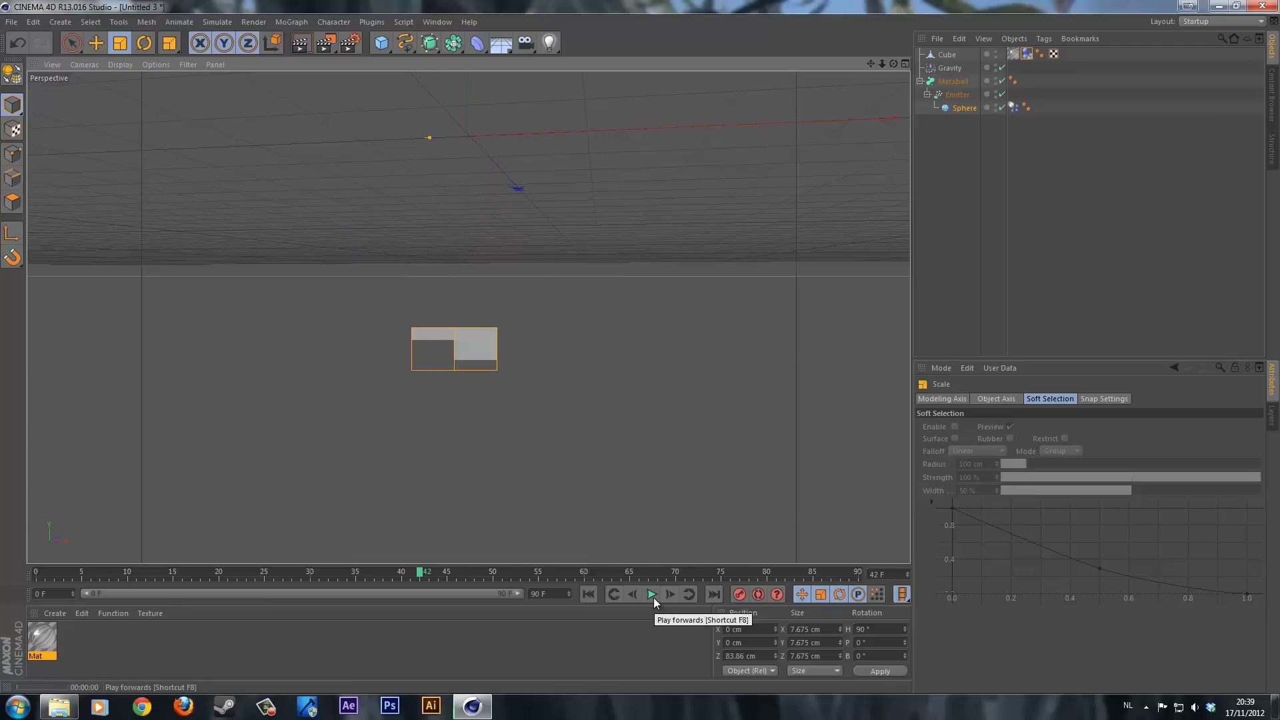
{"action": "left_click", "coordinate": [961, 82]}
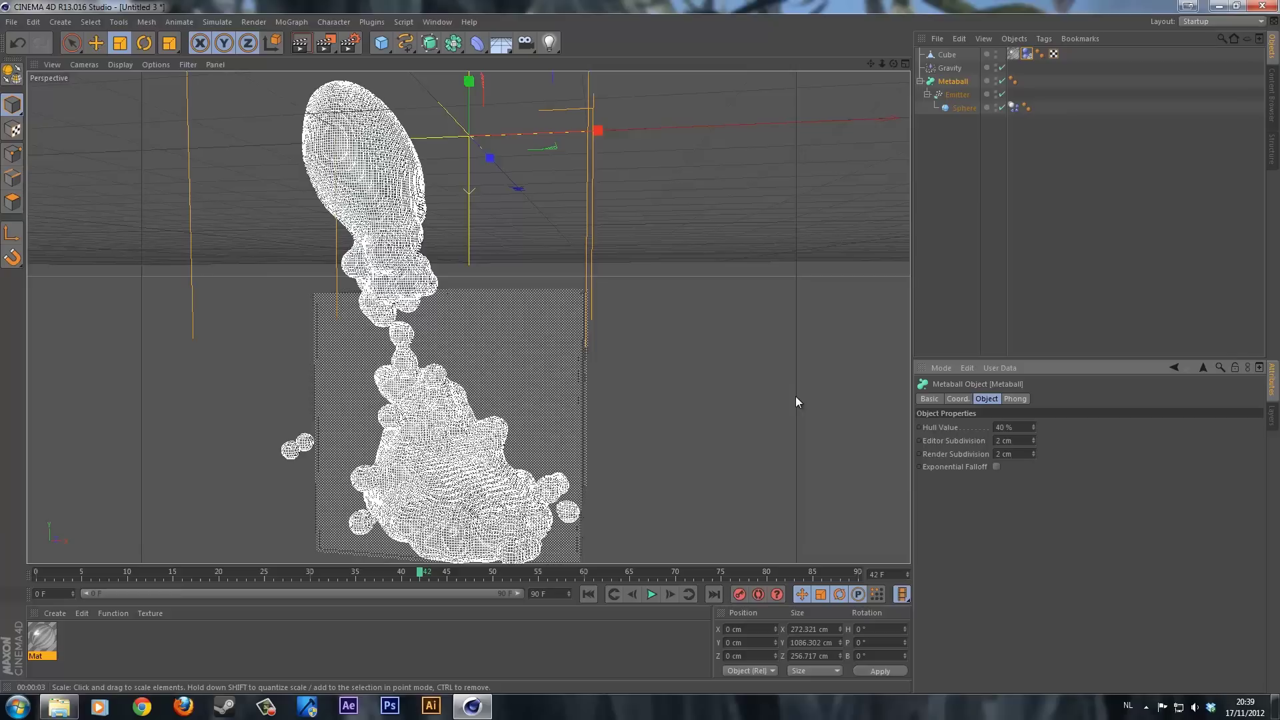
- Test-render frame 42 to preview the 40 % hull liquid stream
{"action": "key", "text": "ctrl+r"}
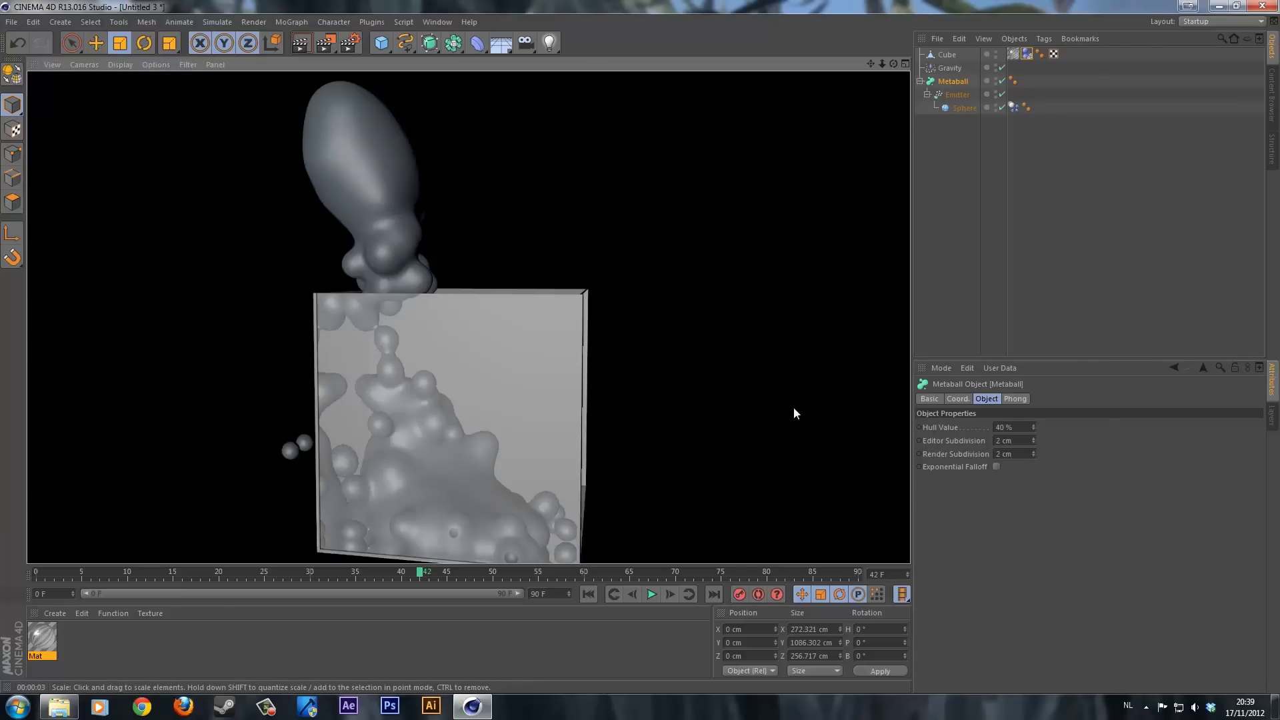
{"action": "left_click", "coordinate": [1016, 427]}
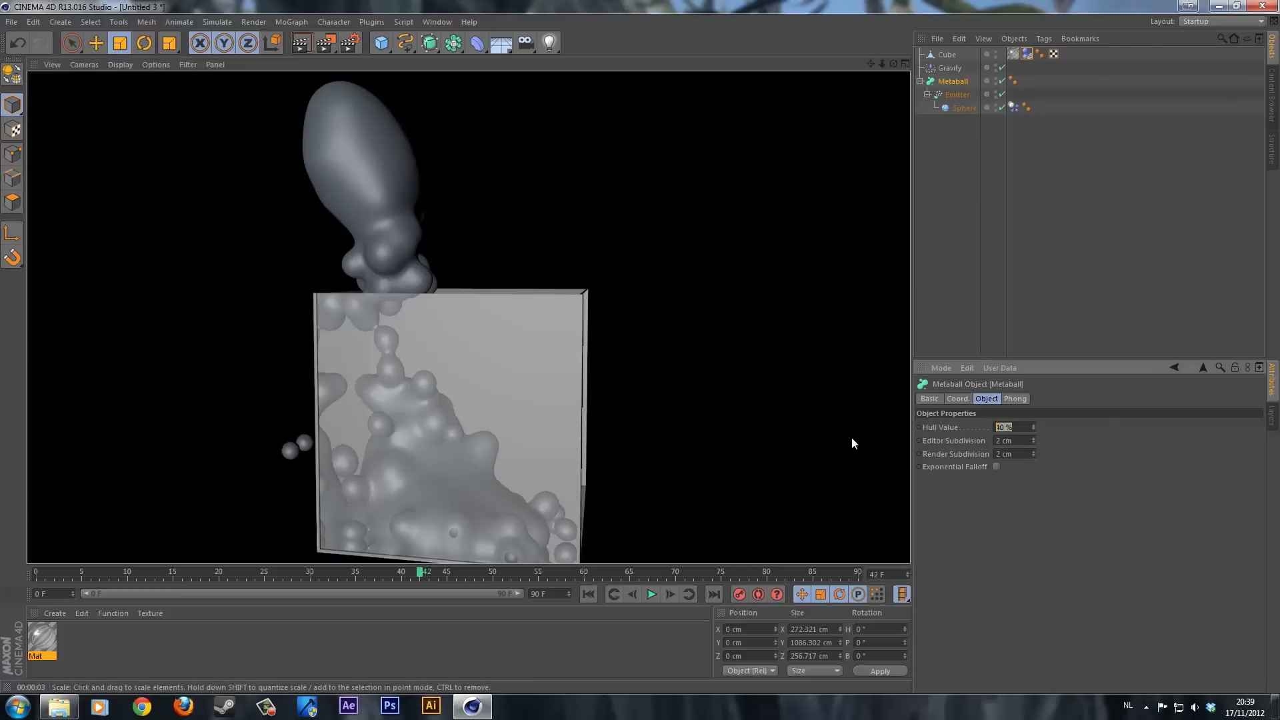
- Raise the Emitter's editor birthrate, then replay the stream to frame 39
{"action": "left_click", "coordinate": [958, 94]}
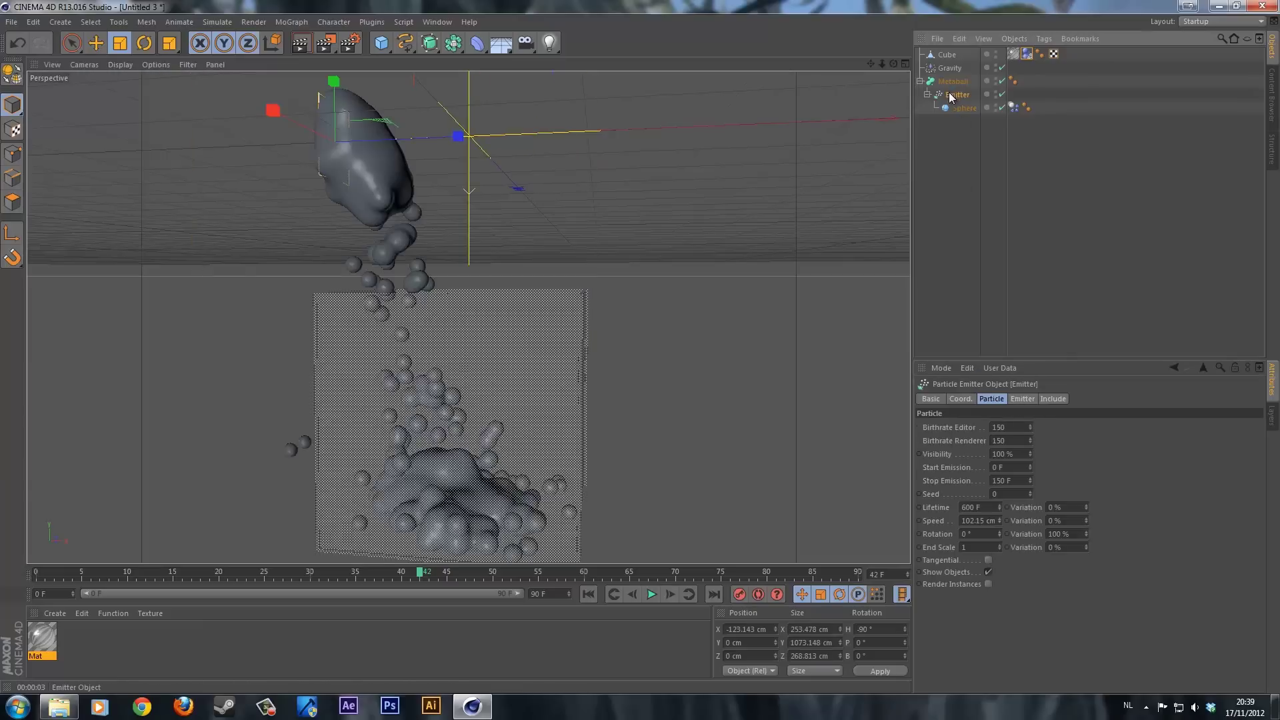
{"action": "left_click", "coordinate": [992, 399]}
{"action": "type", "text": "200"}
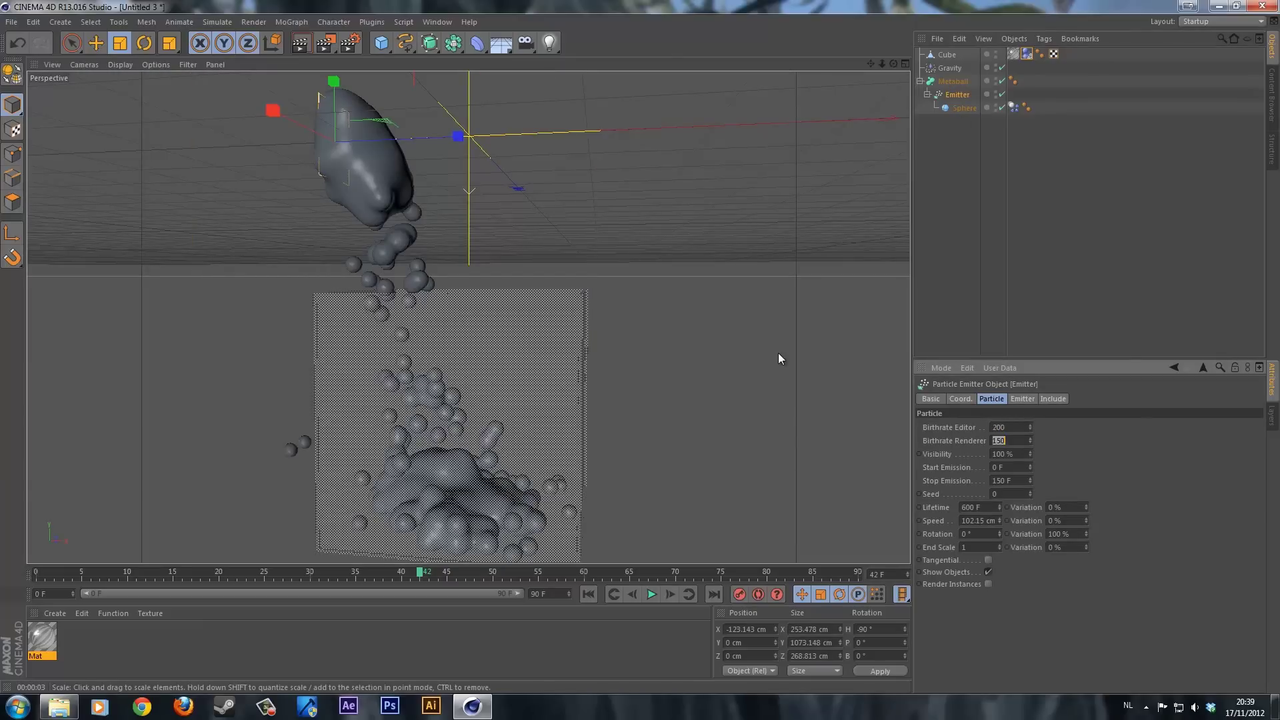
{"action": "type", "text": "200"}
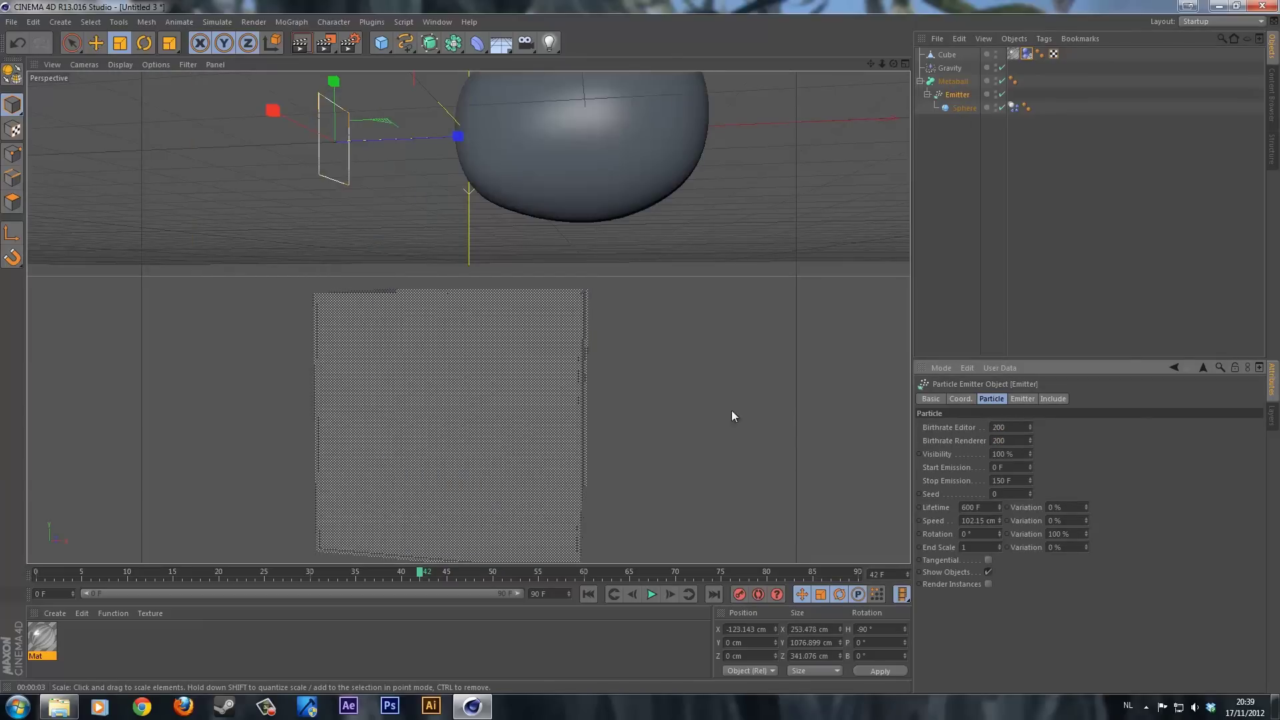
{"action": "left_click", "coordinate": [587, 594]}
{"action": "left_click", "coordinate": [650, 594]}
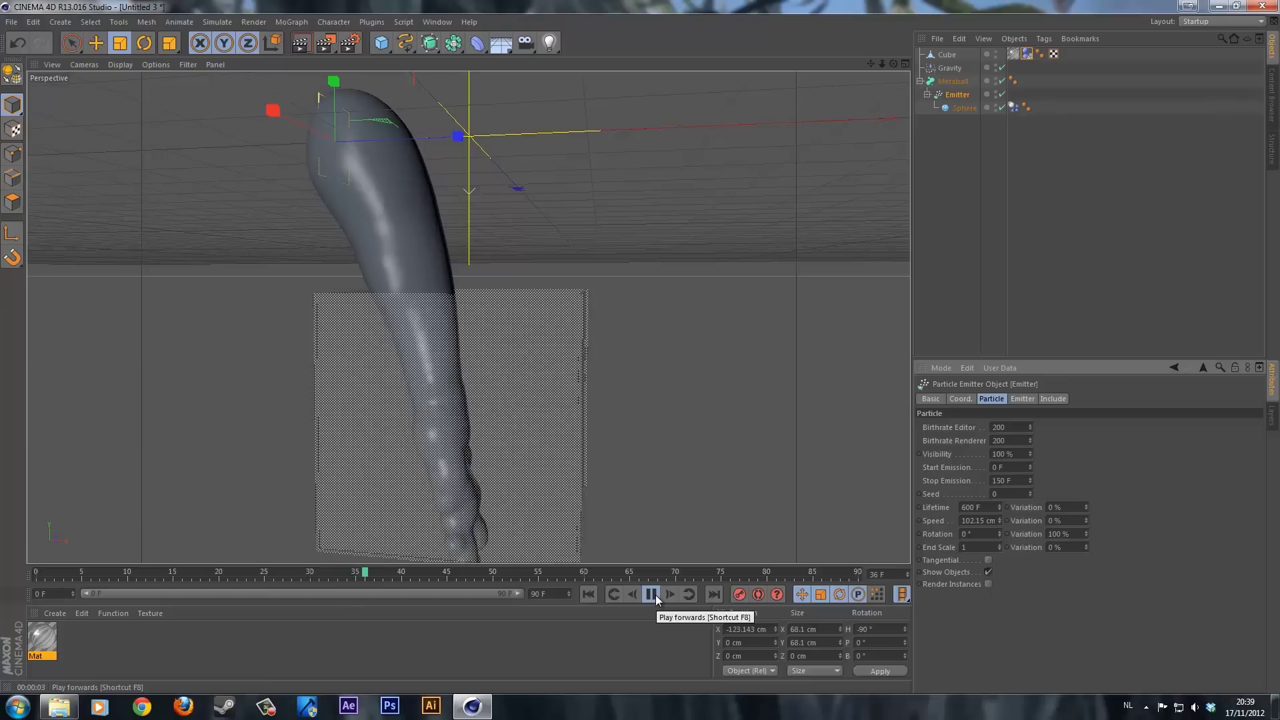
{"action": "left_click", "coordinate": [654, 595]}
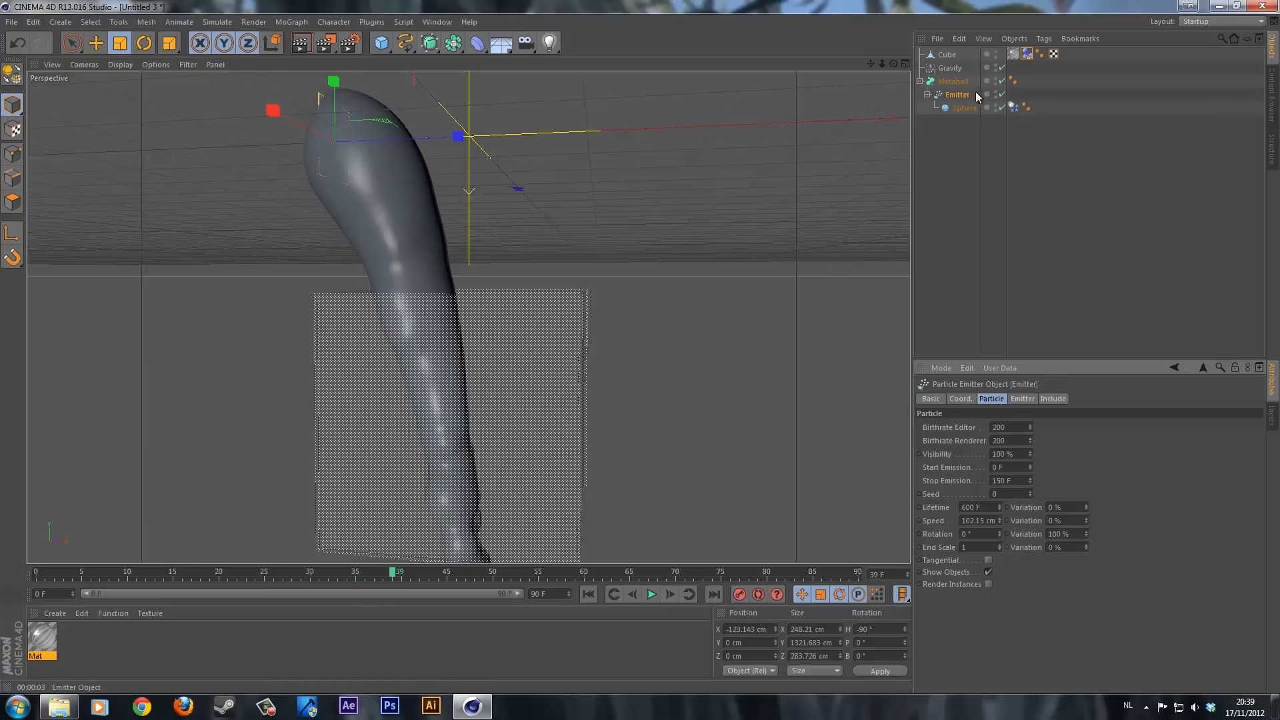
{"action": "left_click", "coordinate": [1014, 108]}
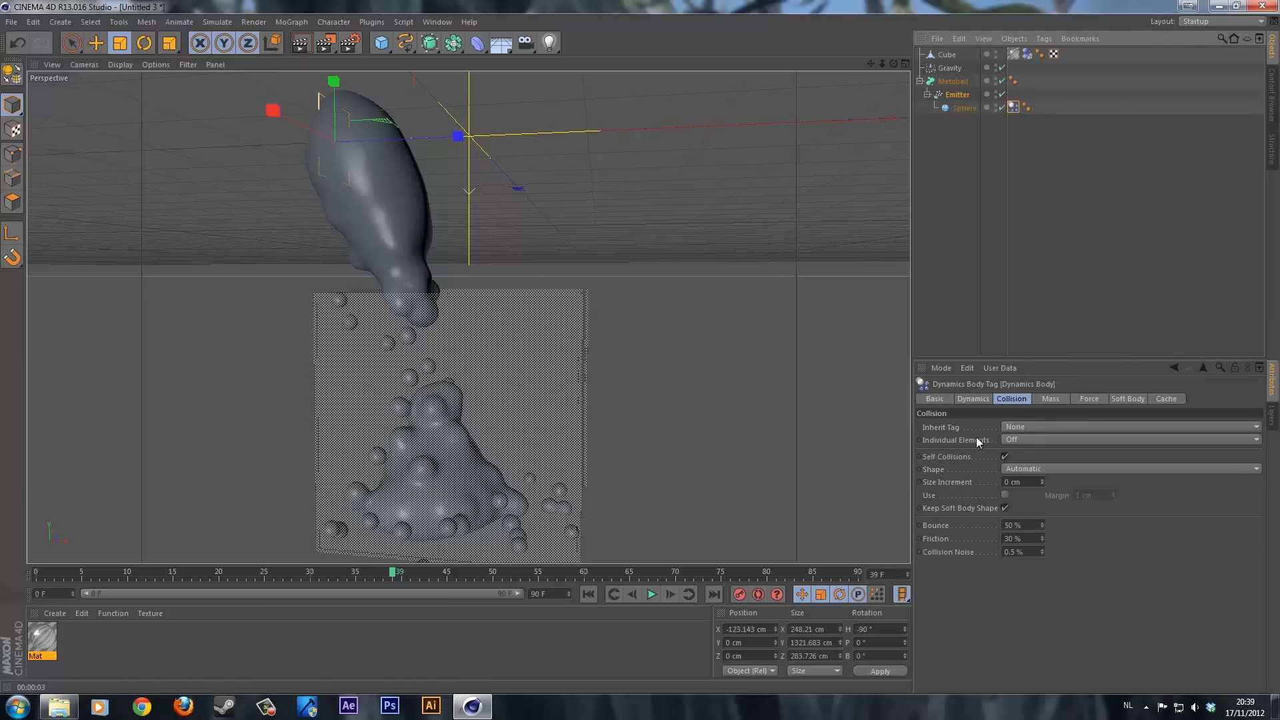
- Give the Sphere's dynamics body 3 % Bounce and 1 % Friction
{"action": "double_click", "coordinate": [1020, 526]}
{"action": "type", "text": "30"}
{"action": "key", "text": "Return"}
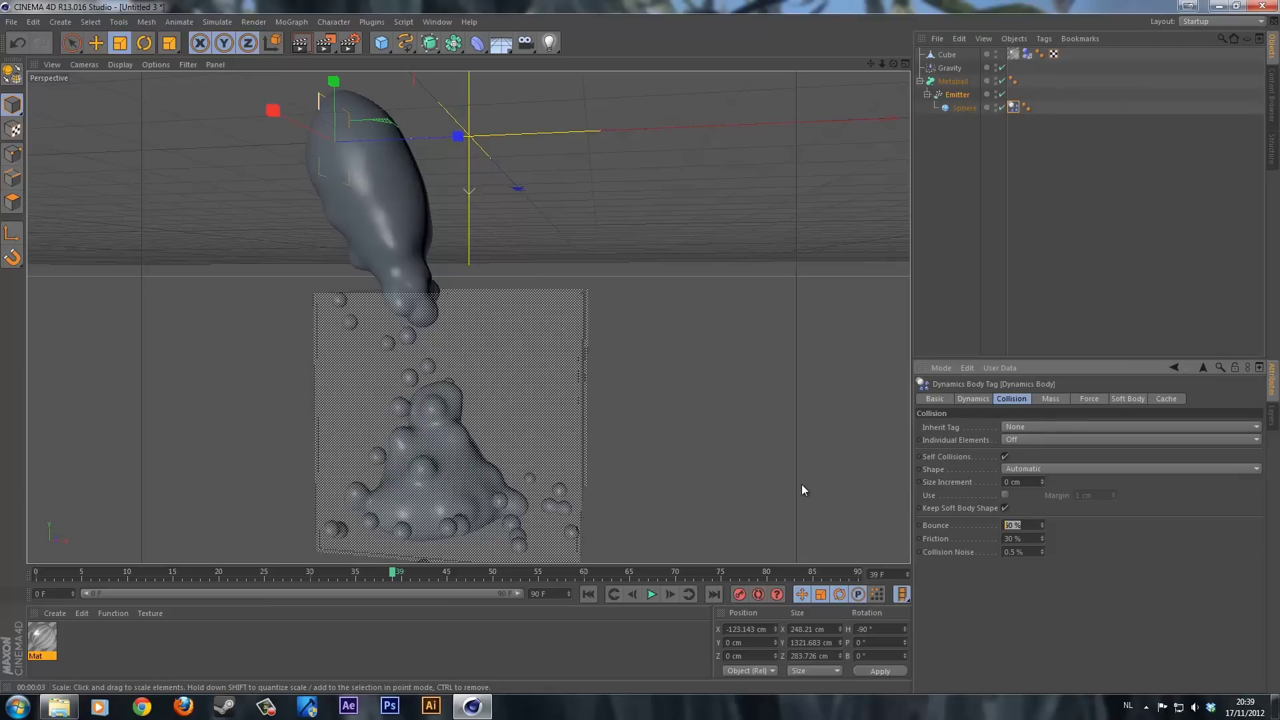
{"action": "type", "text": "3"}
{"action": "key", "text": "Return"}
{"action": "key", "text": "Tab"}
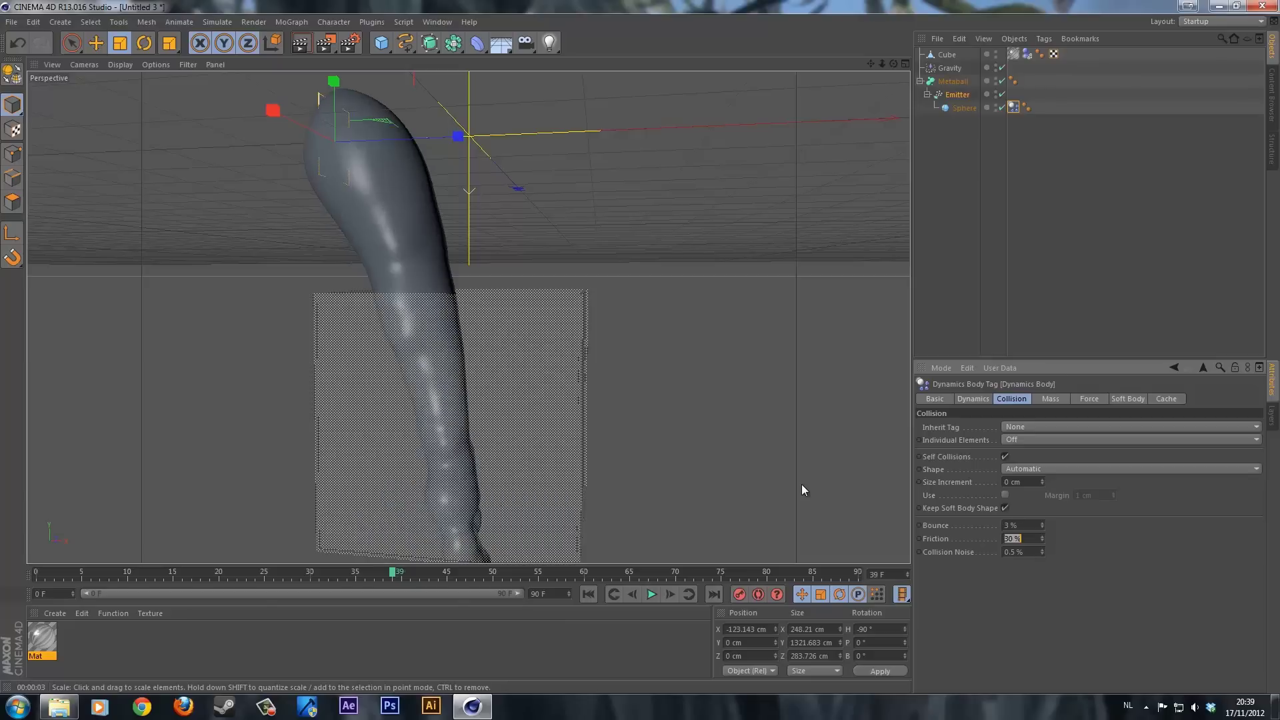
{"action": "type", "text": "1"}
{"action": "key", "text": "Return"}
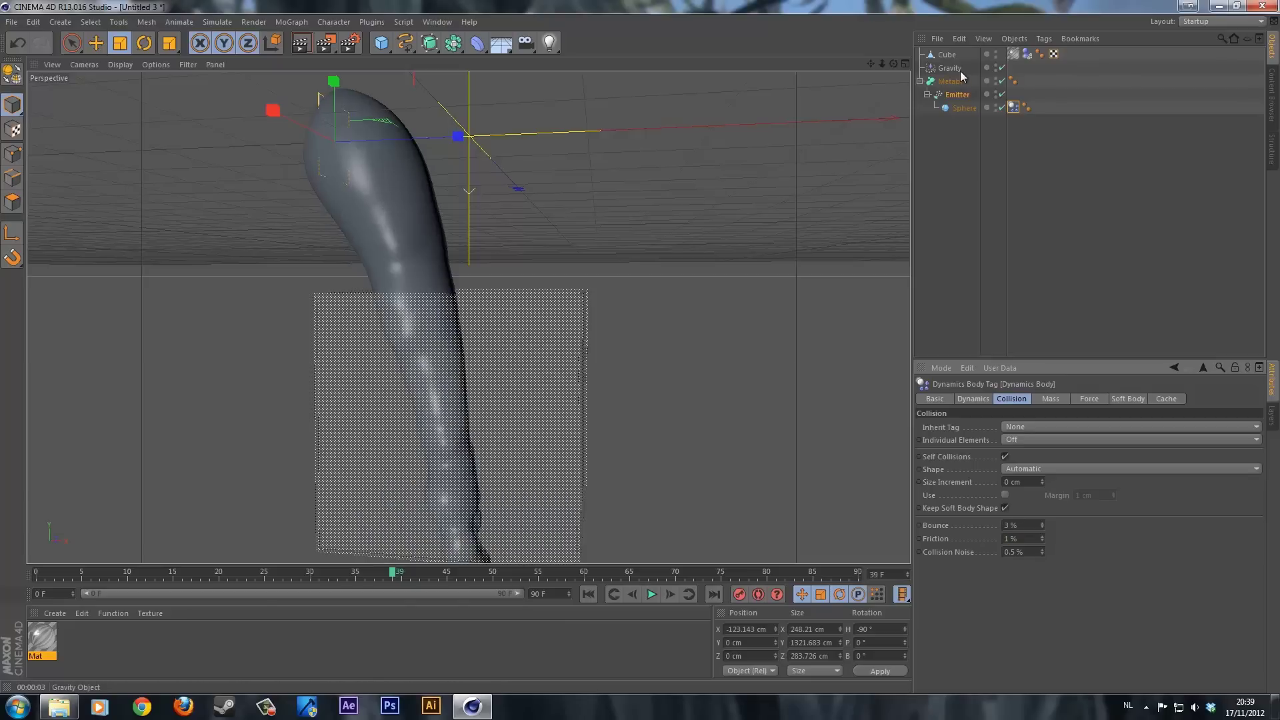
- Give the Cube deflector's dynamics body 3 % Bounce and 1 % Friction
{"action": "left_click", "coordinate": [951, 56]}
{"action": "left_click", "coordinate": [1027, 55]}
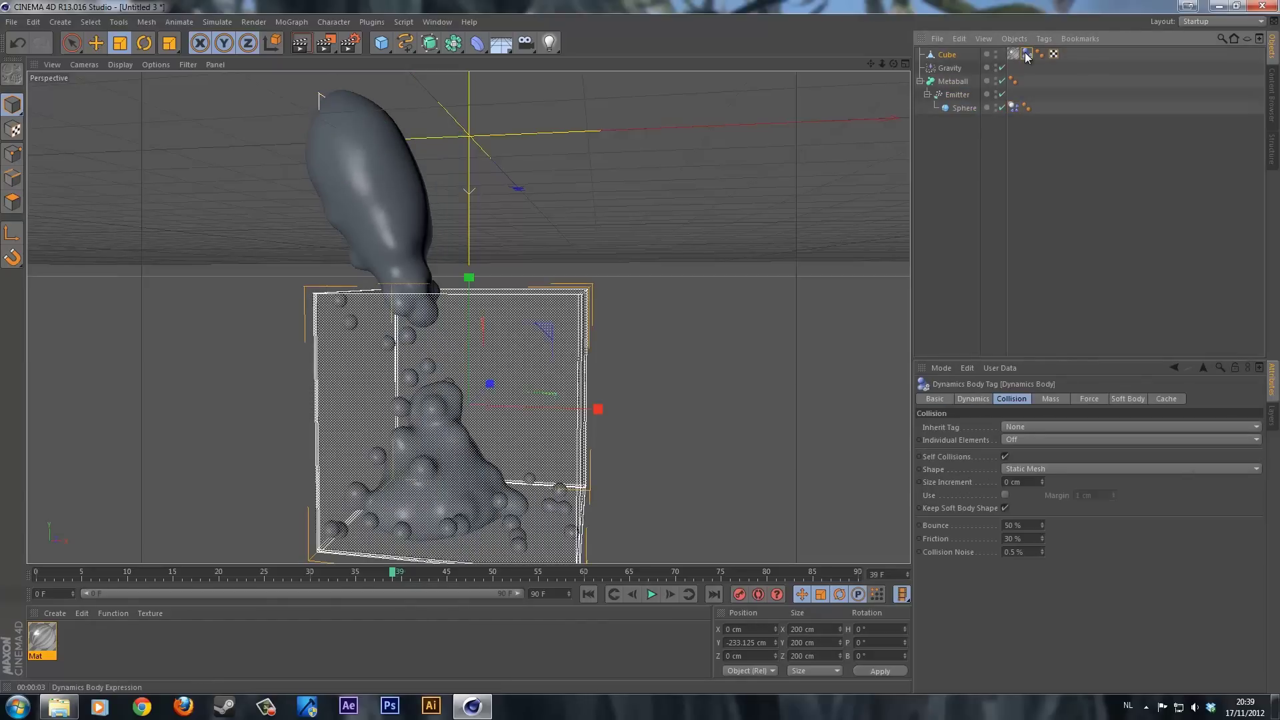
{"action": "double_click", "coordinate": [1036, 526]}
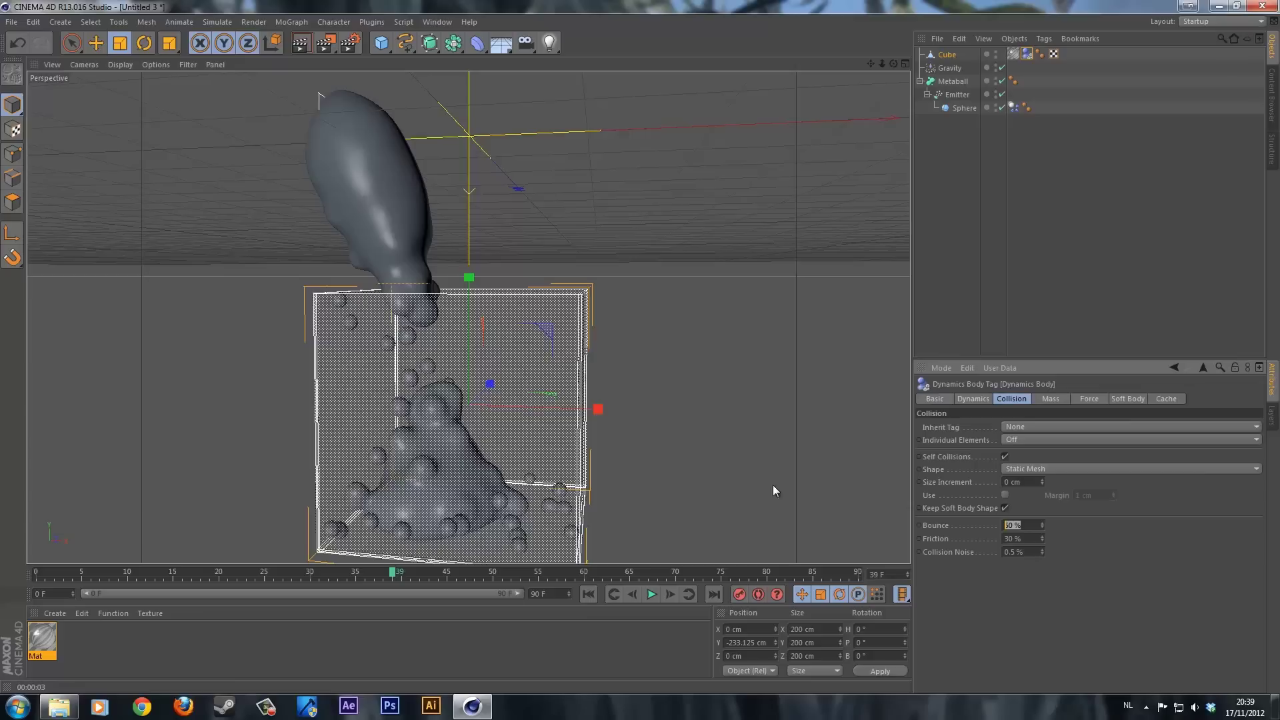
{"action": "type", "text": "0"}
{"action": "key", "text": "Tab"}
{"action": "type", "text": "1"}
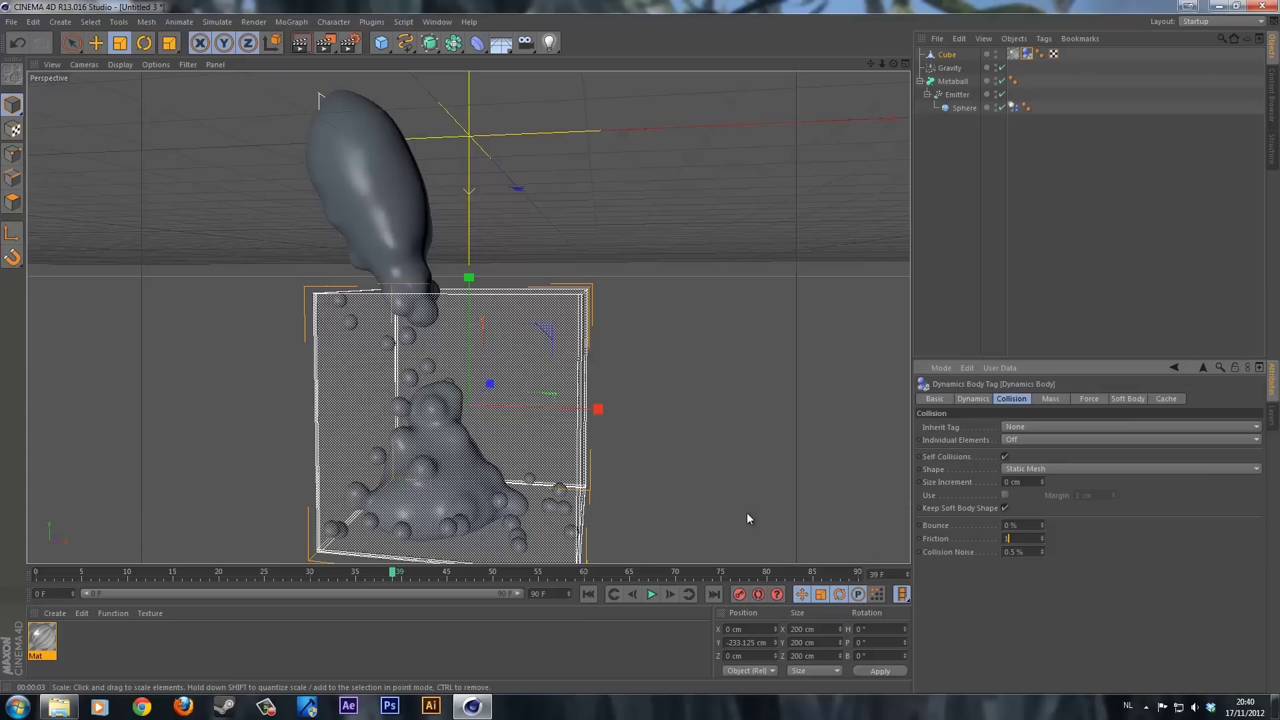
{"action": "key", "text": "shift+Tab"}
{"action": "type", "text": "3"}
- Replay the splash from frame 0 and stop at frame 38
{"action": "left_click", "coordinate": [588, 595]}
{"action": "left_click", "coordinate": [653, 596]}
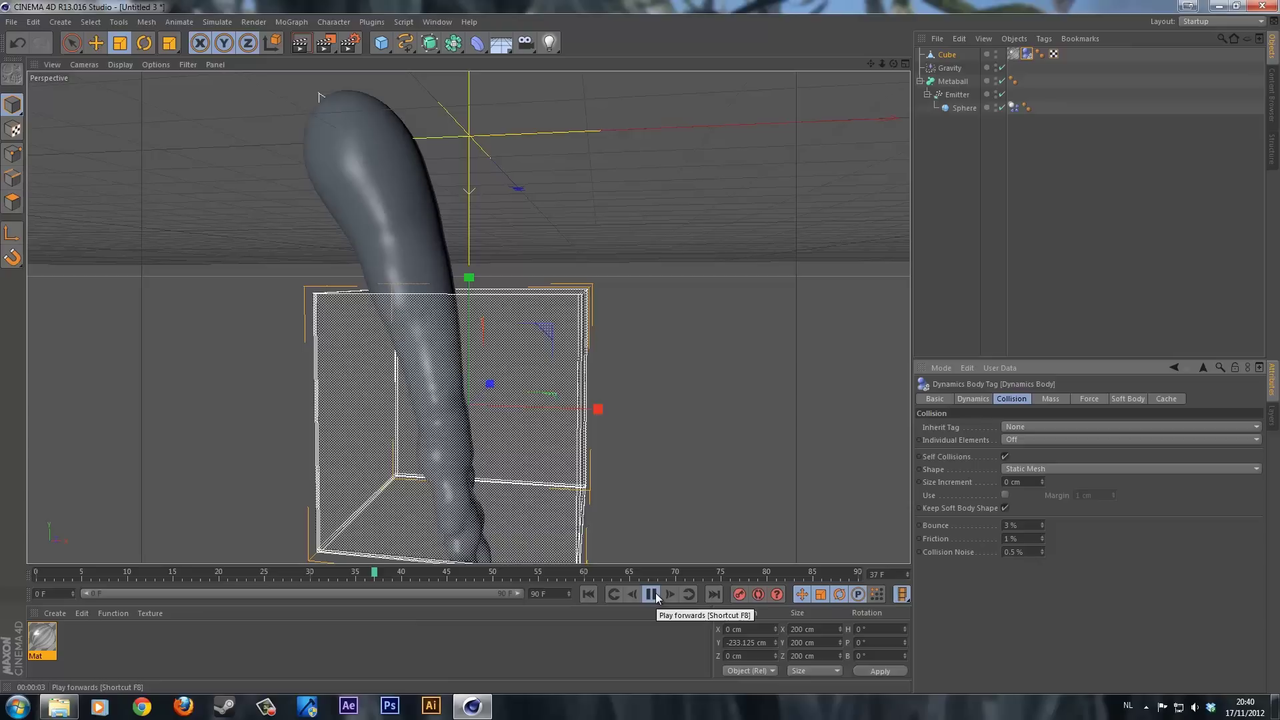
{"action": "left_click", "coordinate": [656, 595]}
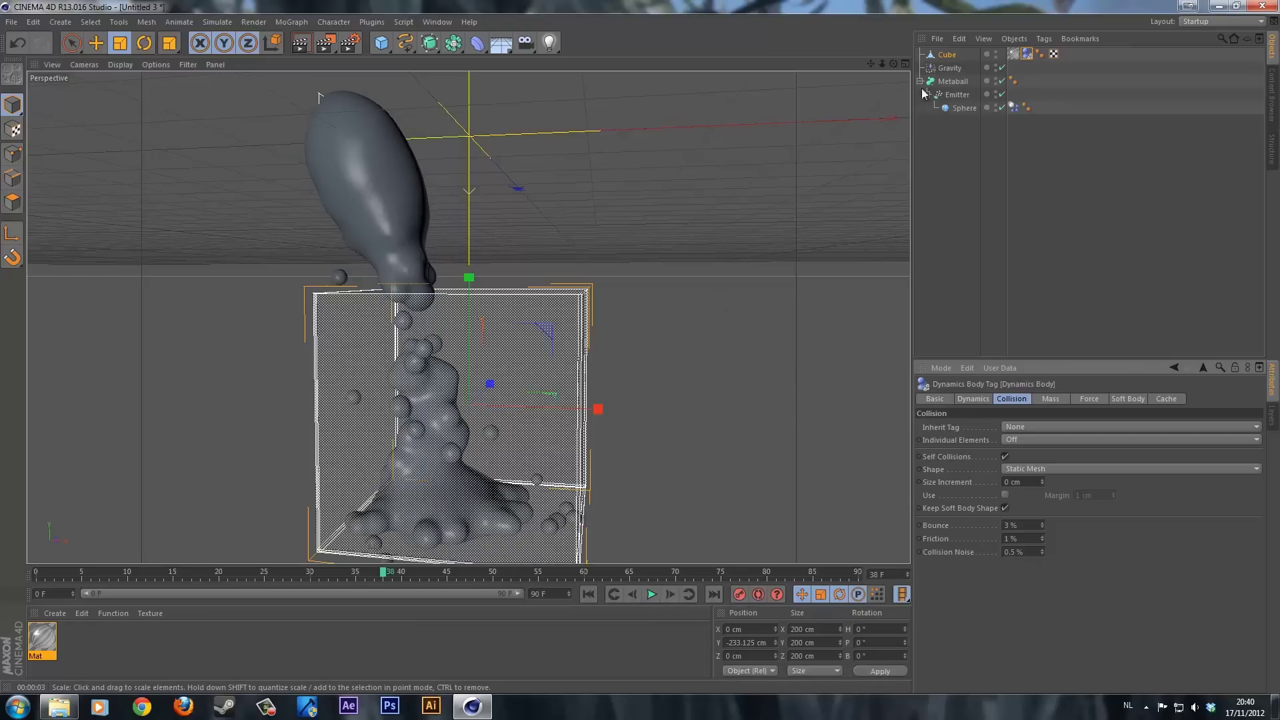
- Set the Emitter's birthrate to 300
{"action": "left_click", "coordinate": [952, 81]}
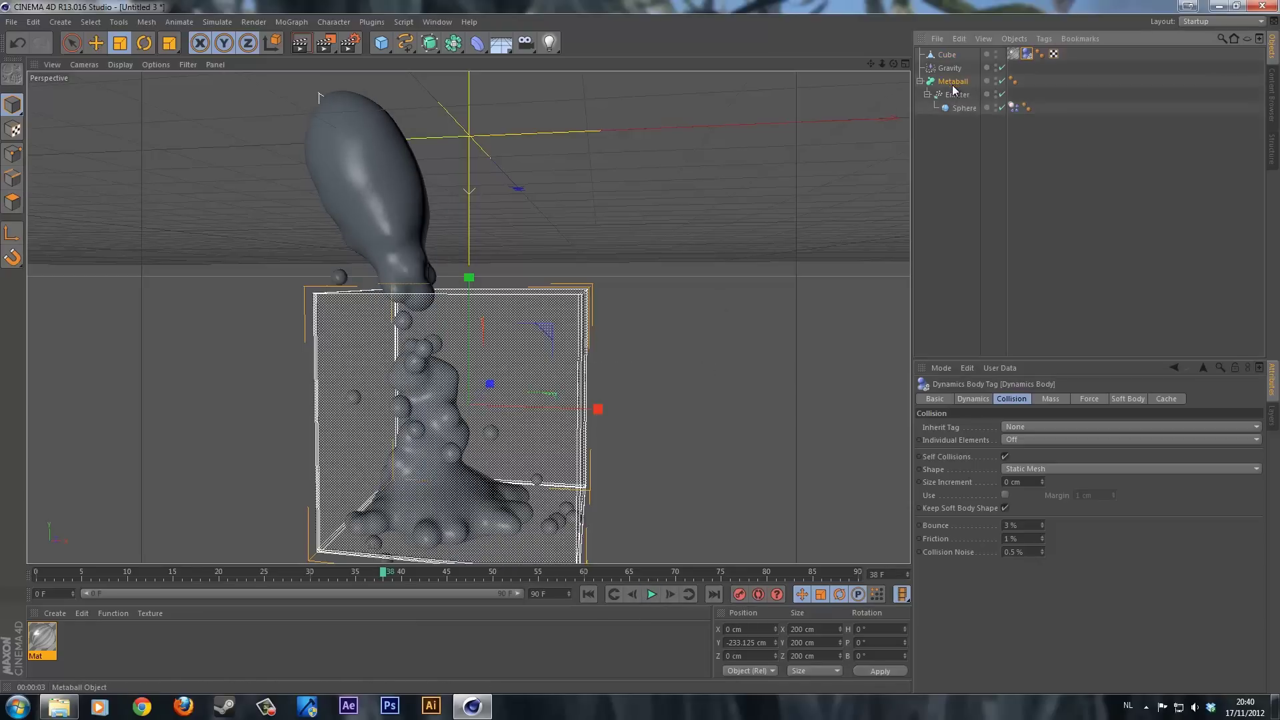
{"action": "left_click", "coordinate": [957, 94]}
{"action": "left_click", "coordinate": [1009, 427]}
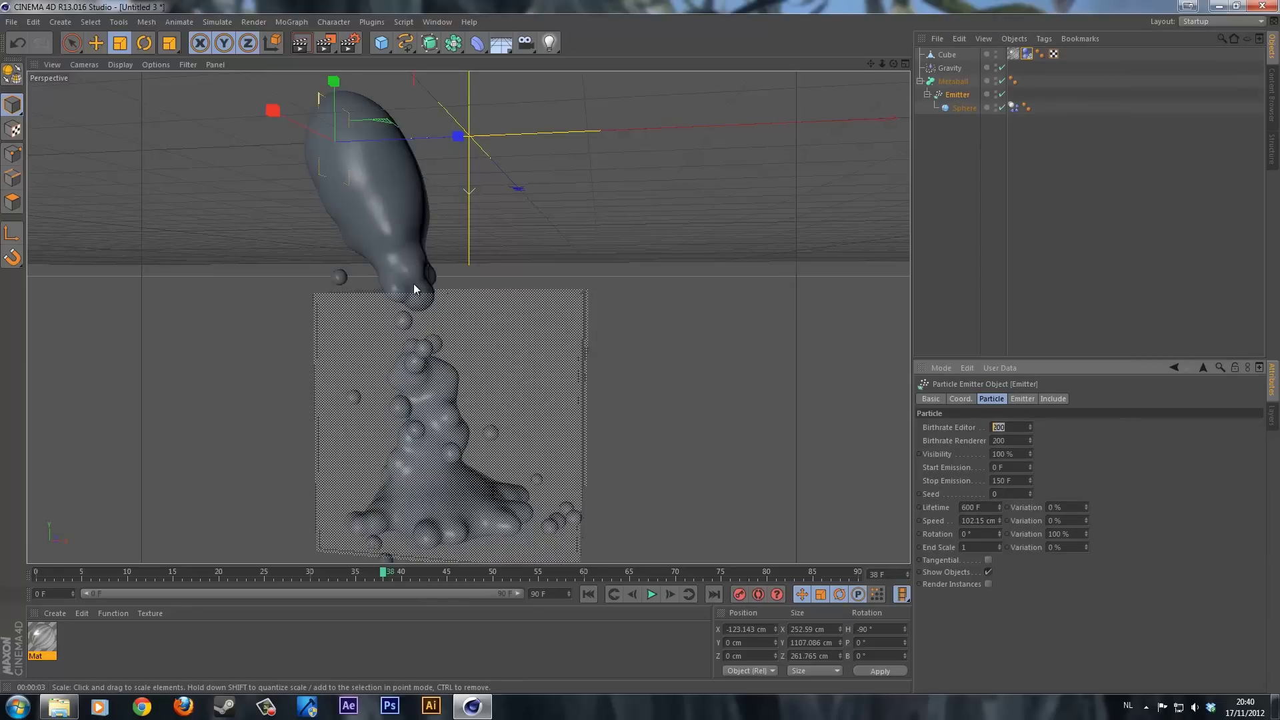
{"action": "type", "text": "300"}
{"action": "key", "text": "Return"}
- Replay the simulation to frame 36, test-render it, then shrink the Emitter
{"action": "left_click", "coordinate": [591, 593]}
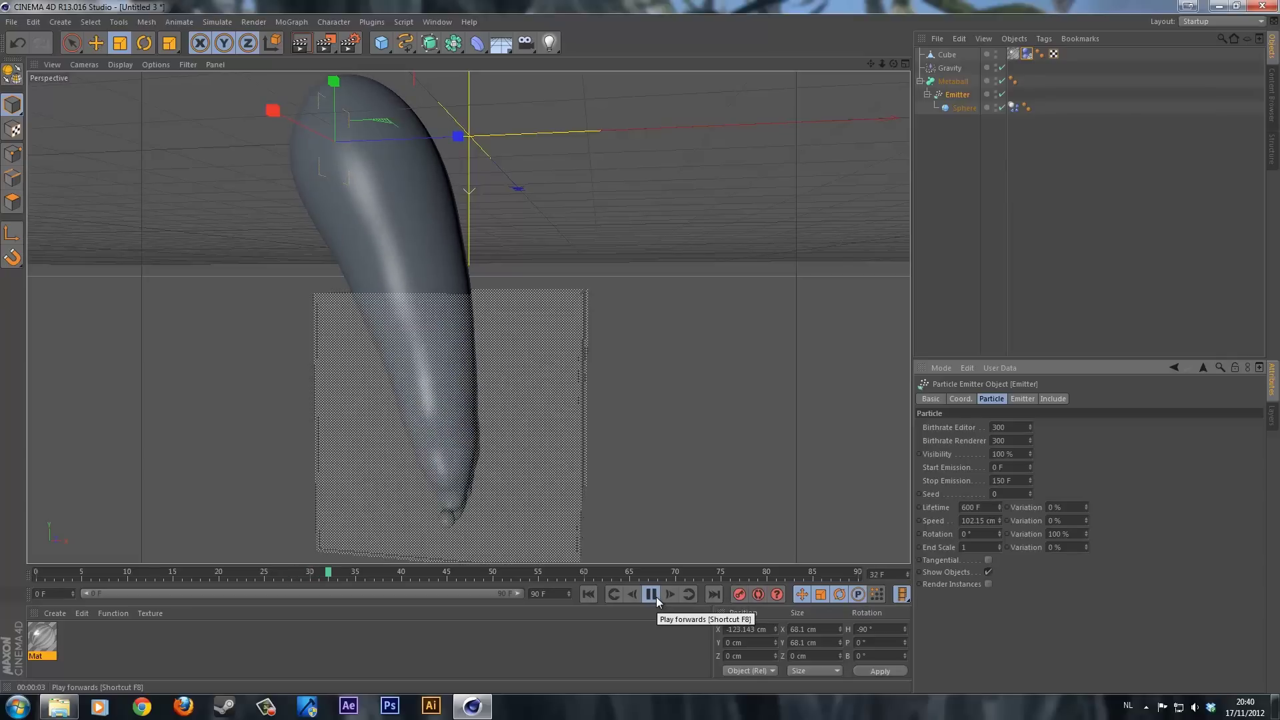
{"action": "left_click", "coordinate": [651, 594]}
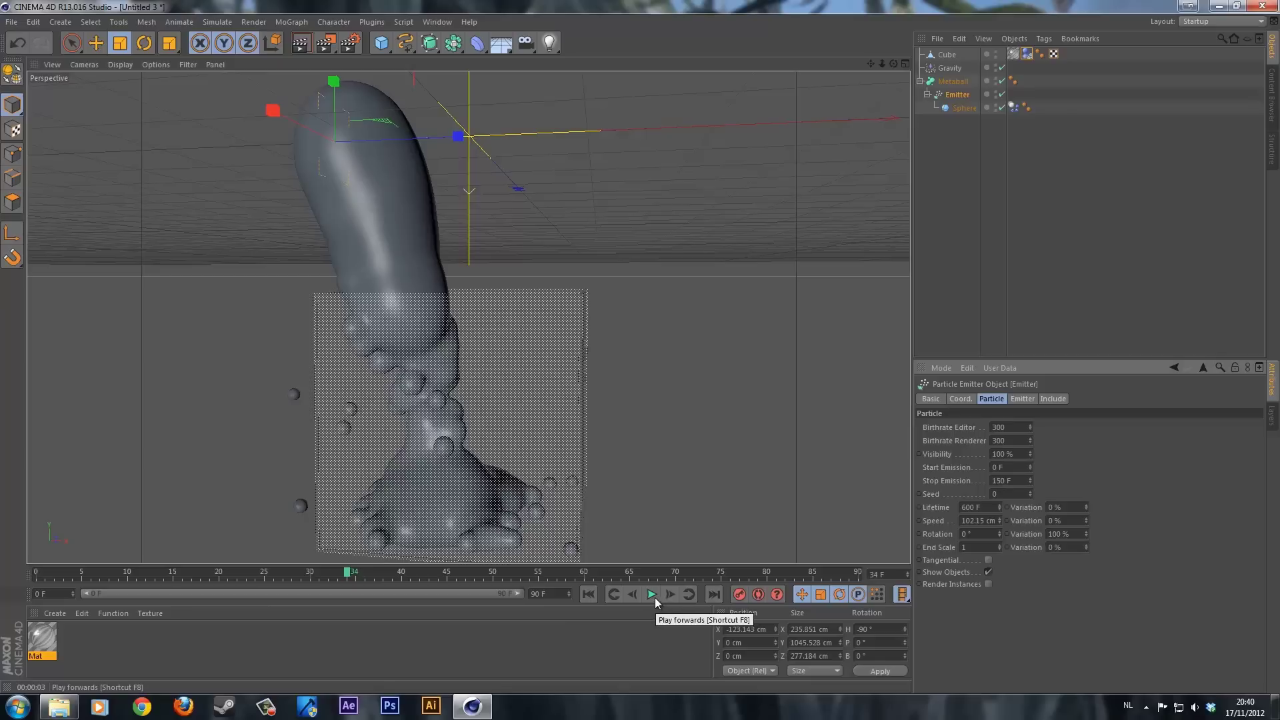
{"action": "left_click", "coordinate": [652, 594]}
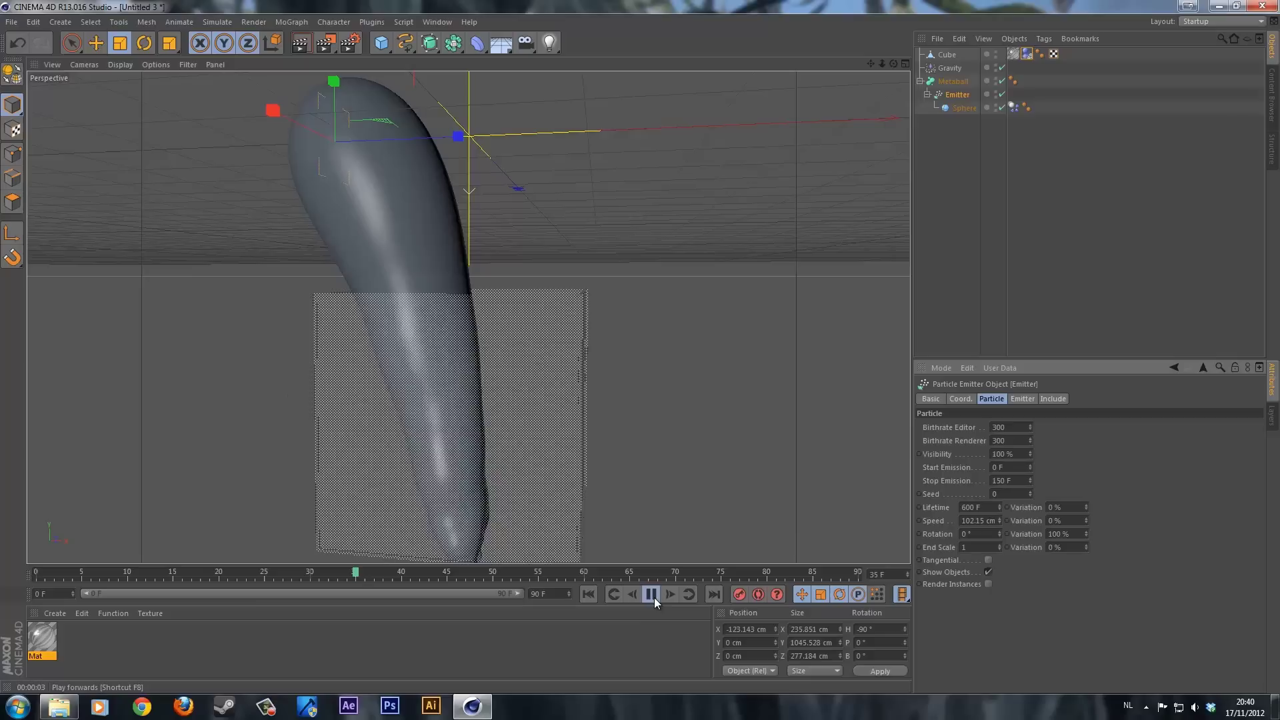
{"action": "left_click", "coordinate": [654, 597]}
{"action": "key", "text": "ctrl+r"}
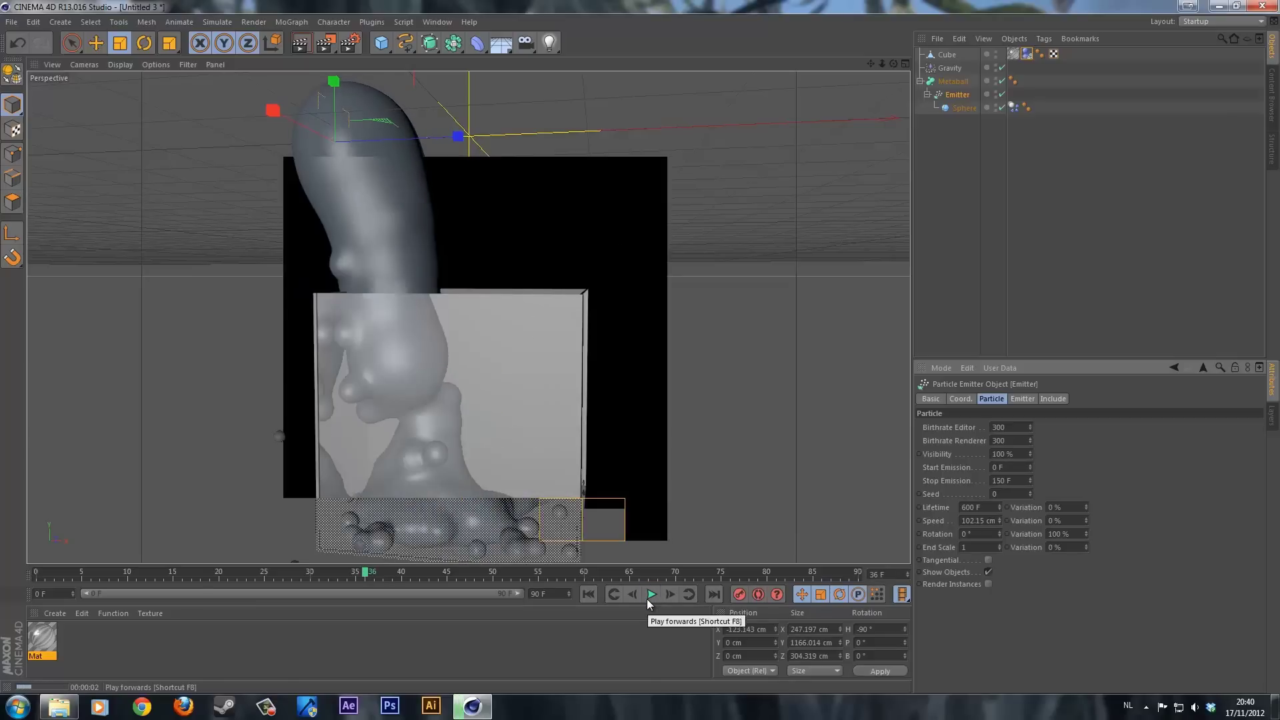
{"action": "key", "text": "t"}
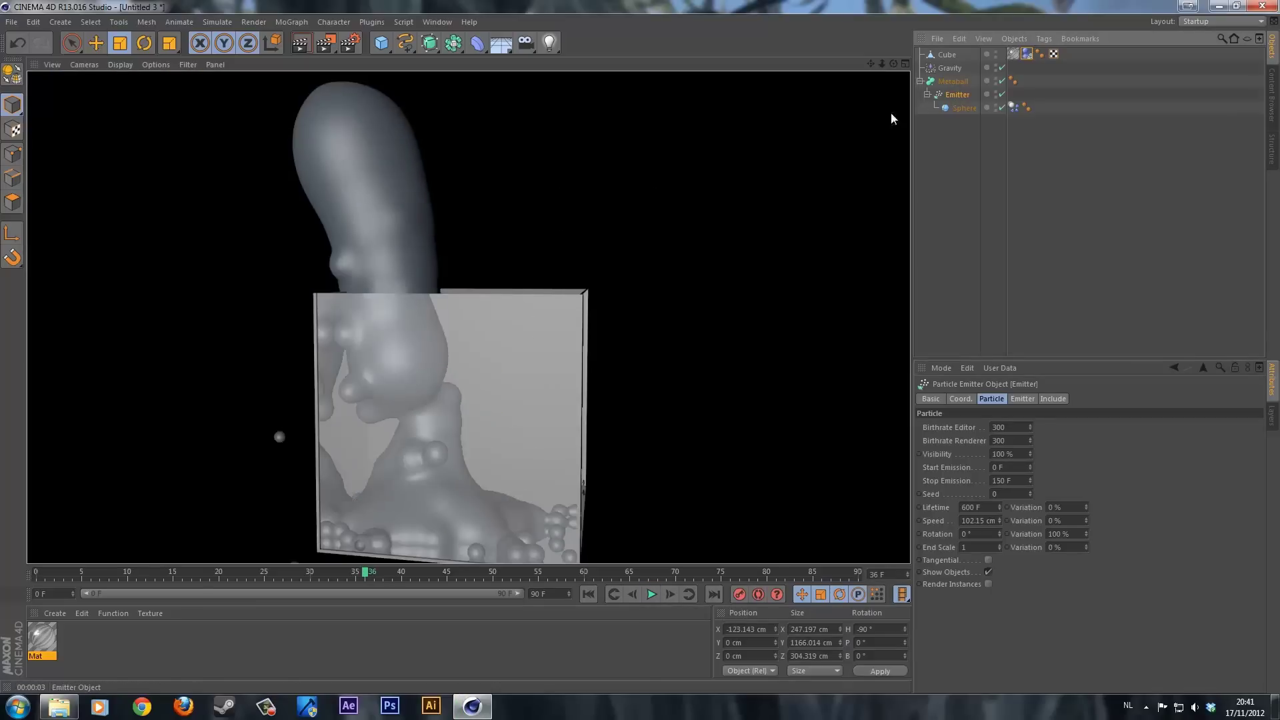
{"action": "mouse_move", "coordinate": [372, 129]}
{"action": "left_mouse_down"}
{"action": "mouse_move", "coordinate": [364, 142]}
{"action": "mouse_move", "coordinate": [386, 145]}
{"action": "mouse_move", "coordinate": [362, 138]}
{"action": "left_mouse_up"}
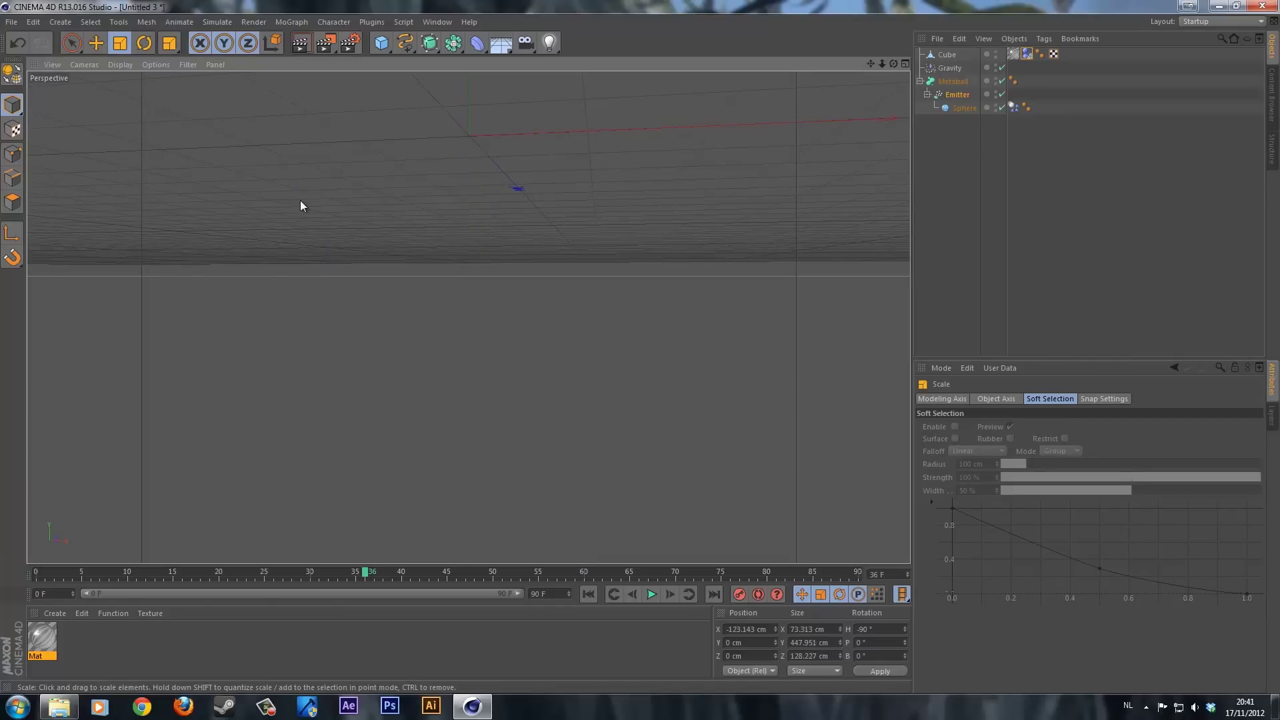
- Scale the Emitter back up to about 38 cm and replay the simulation to frame 41
{"action": "left_click_drag", "start_coordinate": [300, 201], "coordinate": [284, 219]}
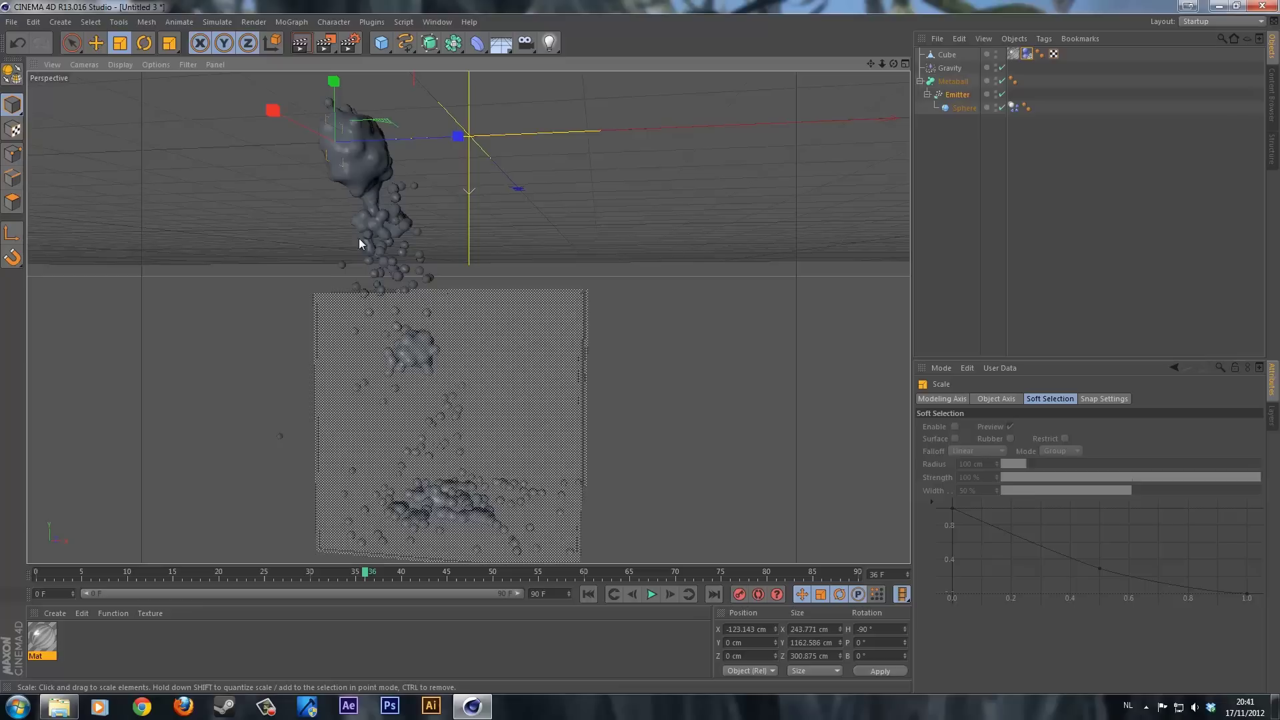
{"action": "left_click", "coordinate": [588, 594]}
{"action": "left_click", "coordinate": [652, 594]}
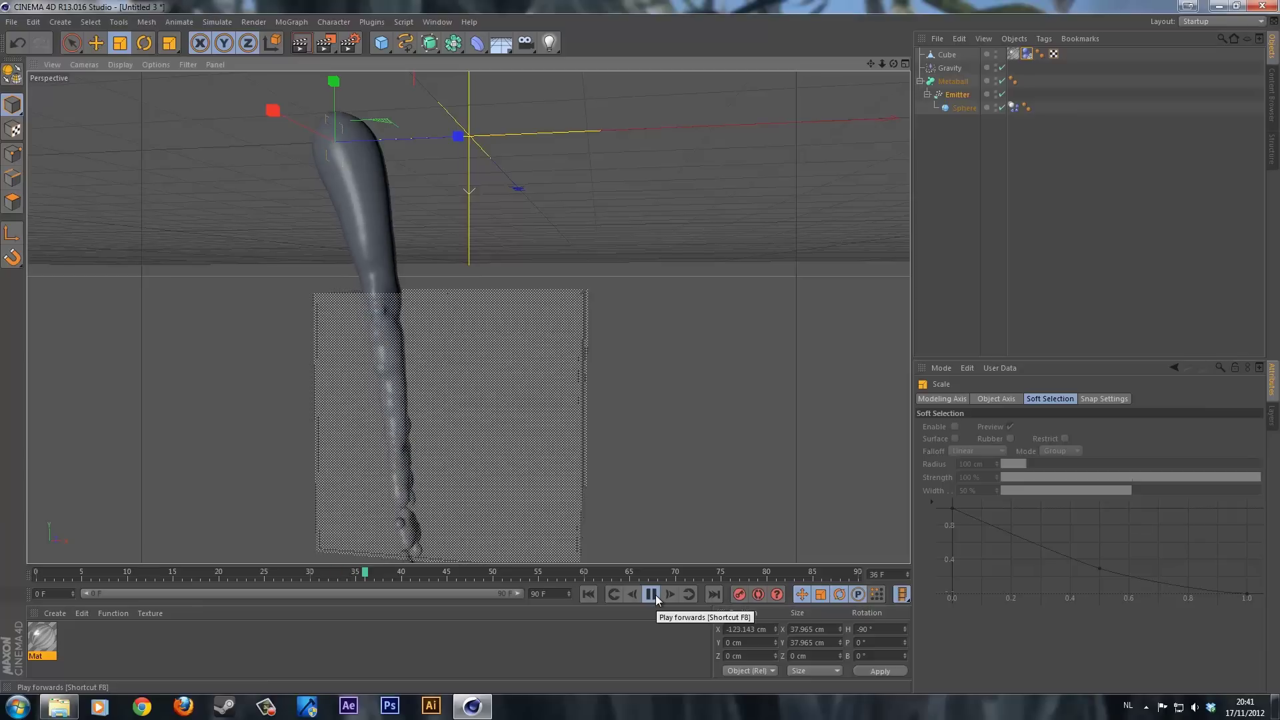
{"action": "left_click", "coordinate": [652, 594]}
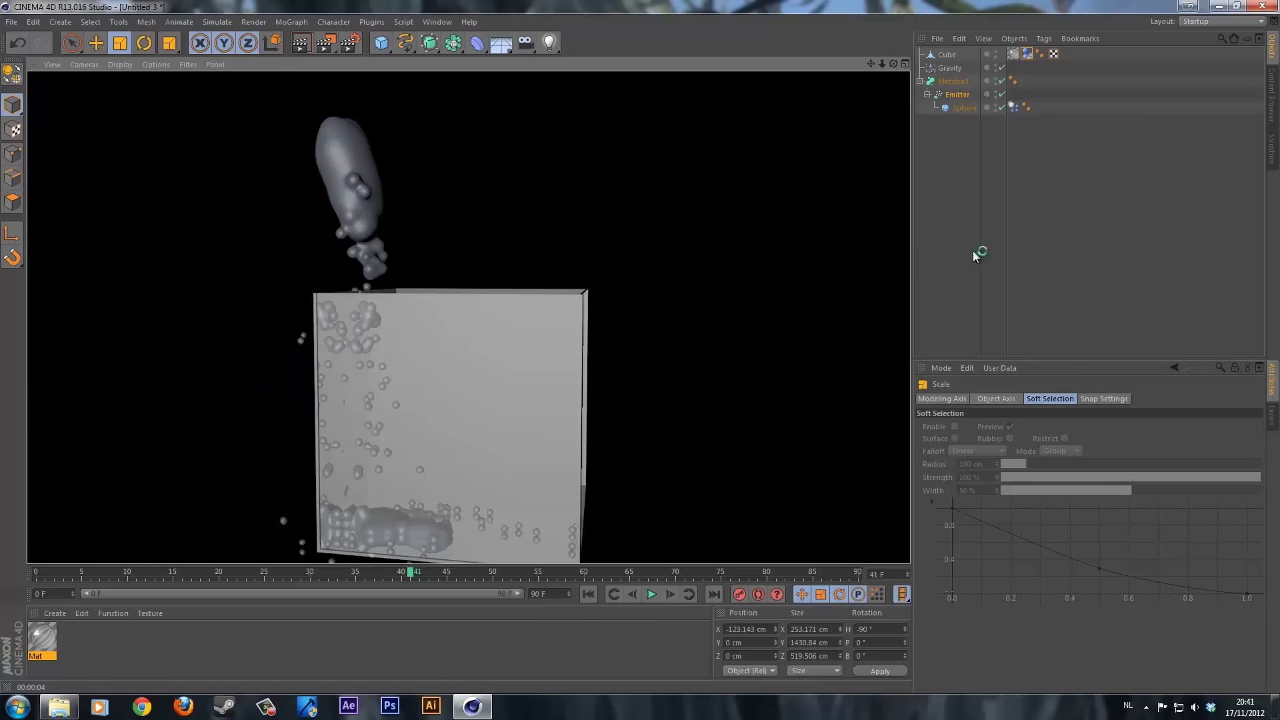
- Try a Metaball Hull Value of 10 % and replay the simulation to frame 13
{"action": "left_click", "coordinate": [953, 81]}
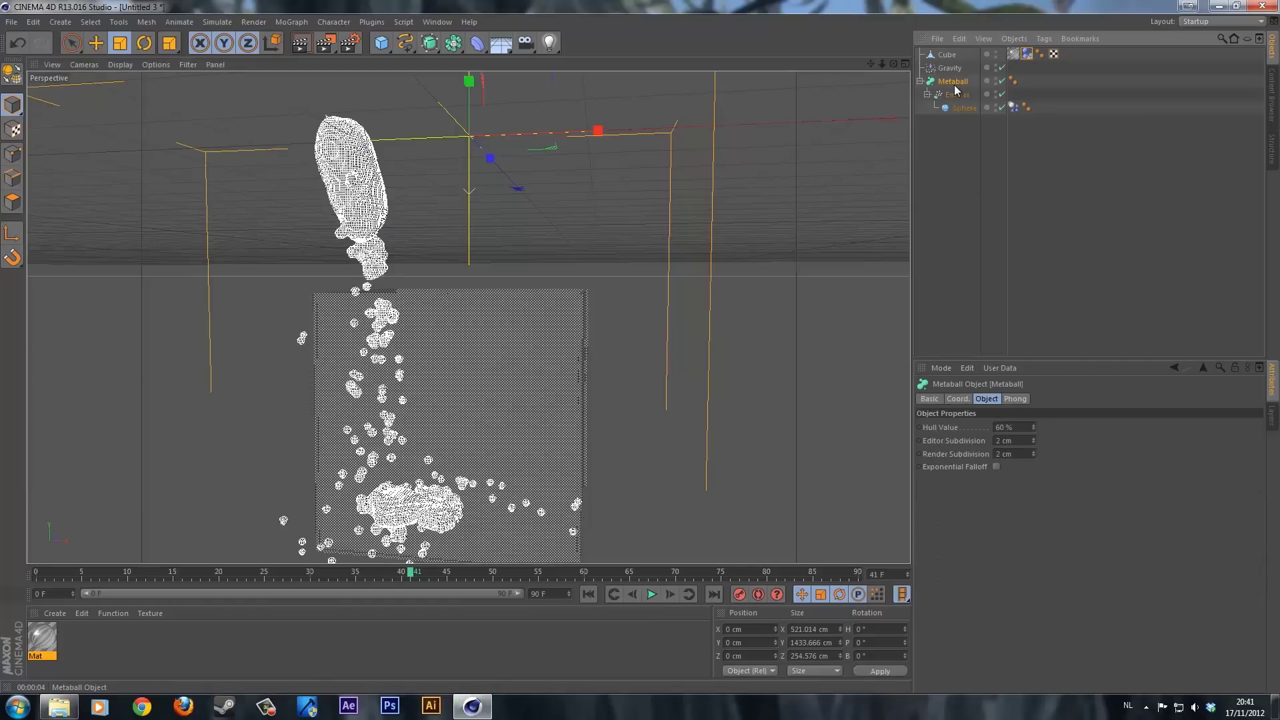
{"action": "left_click_drag", "start_coordinate": [1019, 432], "coordinate": [932, 430]}
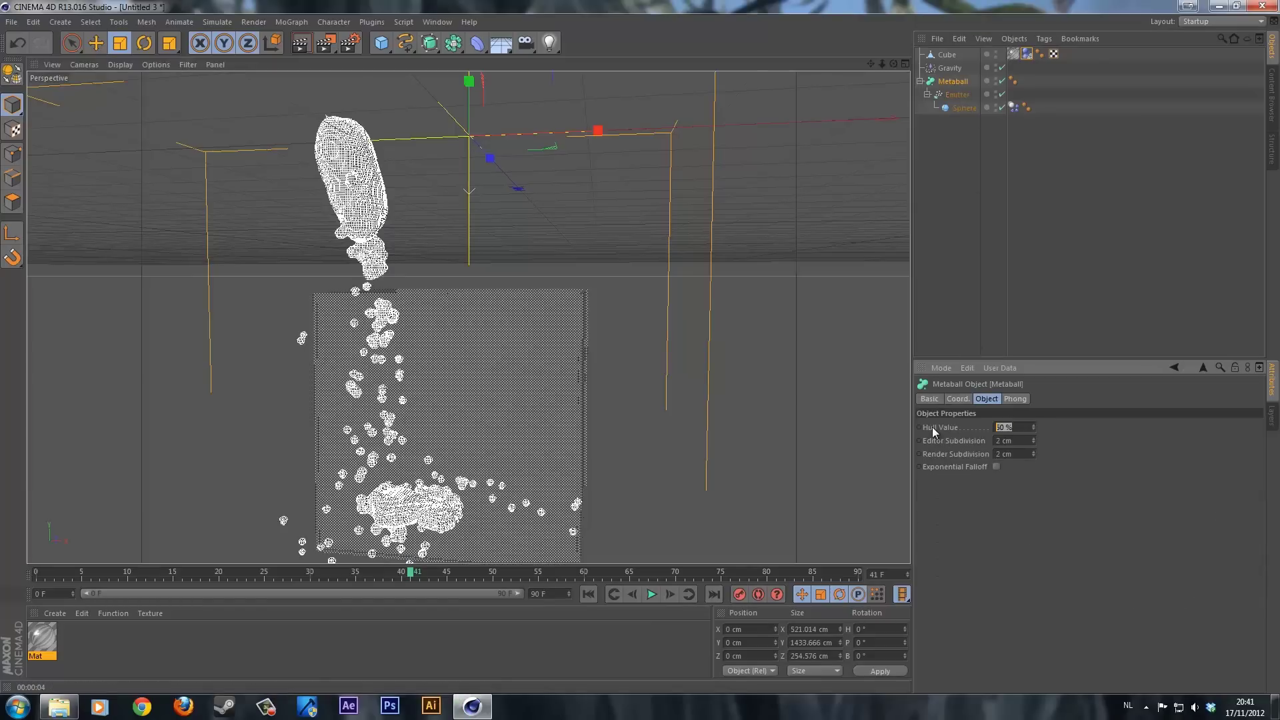
{"action": "type", "text": "10"}
{"action": "key", "text": "Return"}
{"action": "left_click", "coordinate": [589, 594]}
{"action": "left_click", "coordinate": [652, 594]}
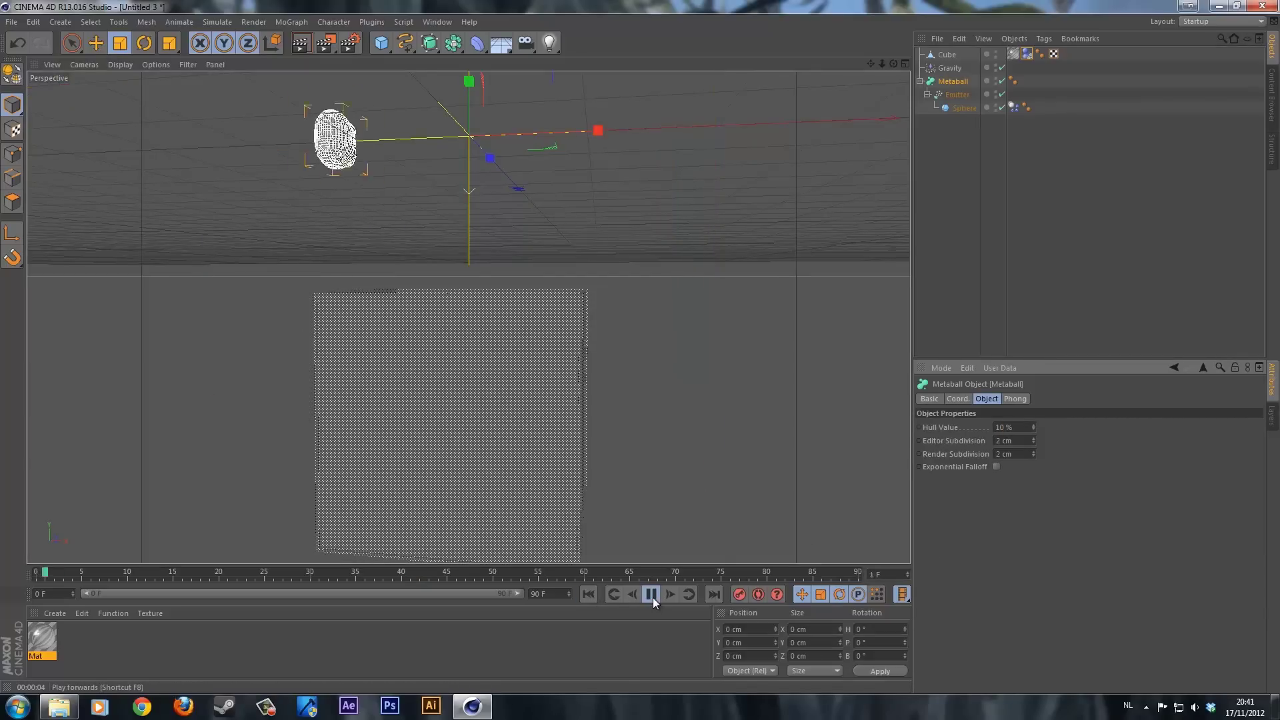
{"action": "left_click", "coordinate": [652, 594]}
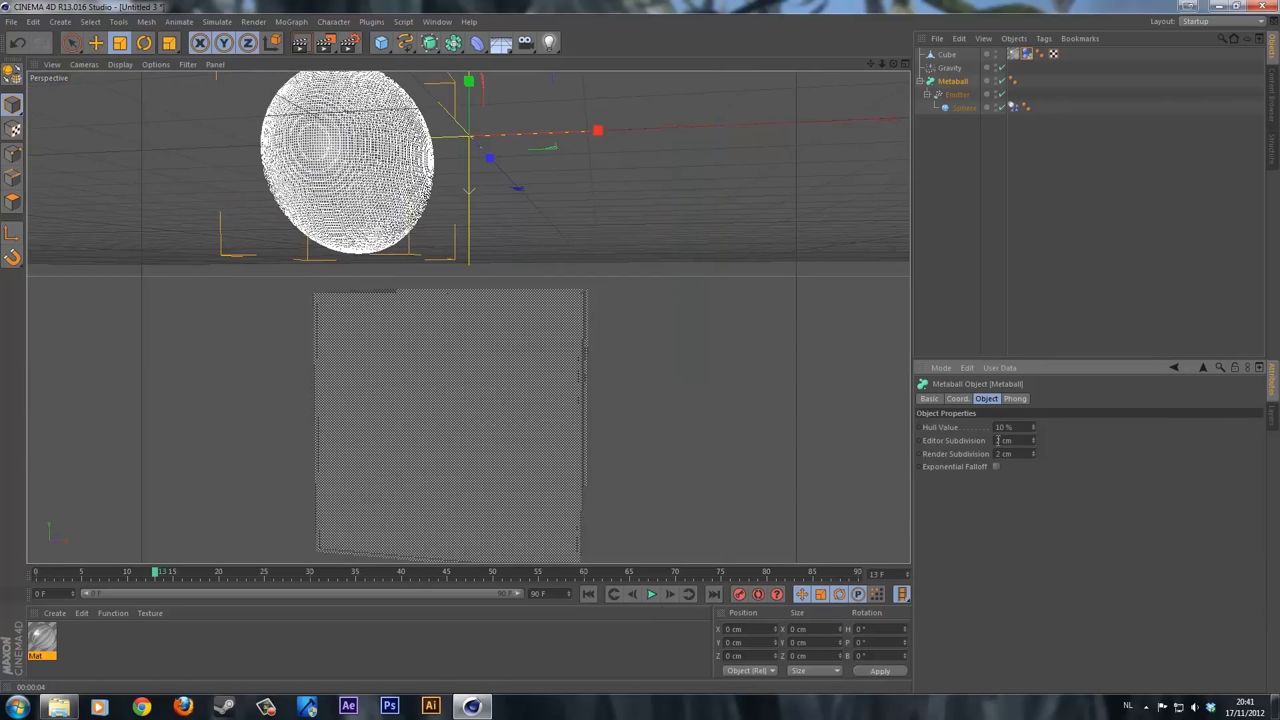
- Set Hull Value to 50 %, replay to frame 27 and test-render it
{"action": "left_click", "coordinate": [1004, 427]}
{"action": "type", "text": "50"}
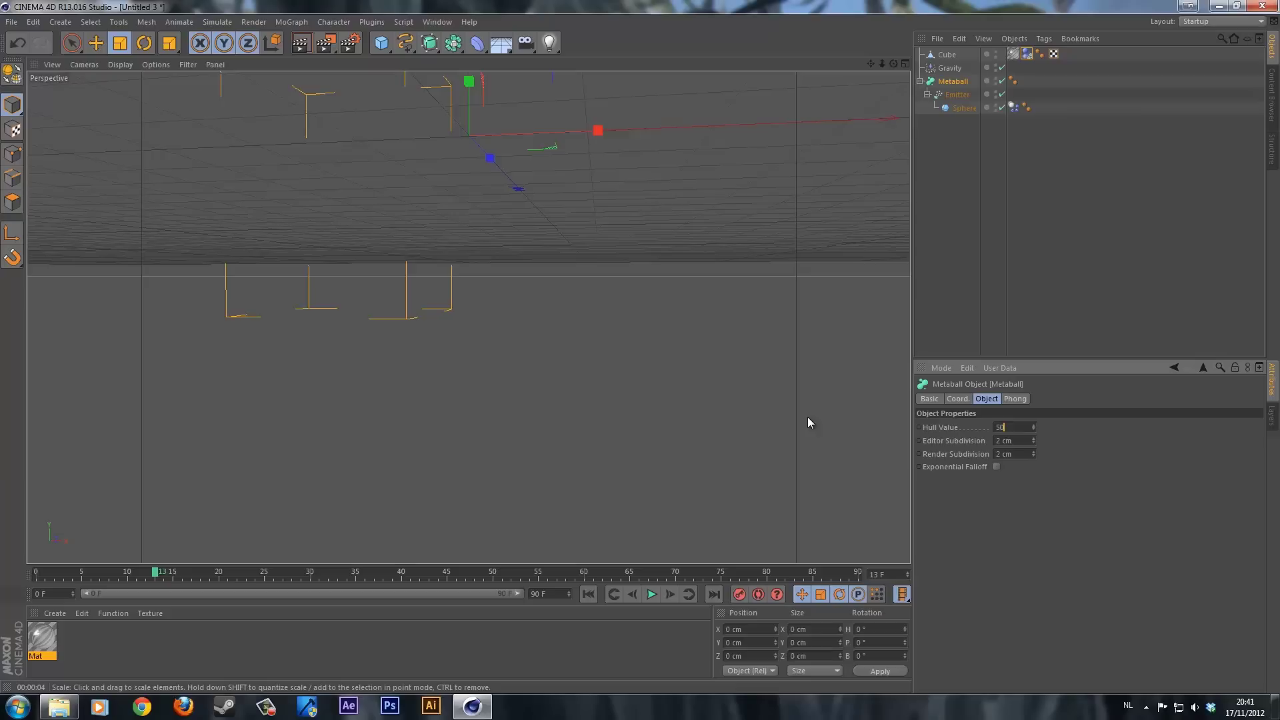
{"action": "key", "text": "Return"}
{"action": "left_click", "coordinate": [589, 594]}
{"action": "left_click", "coordinate": [652, 595]}
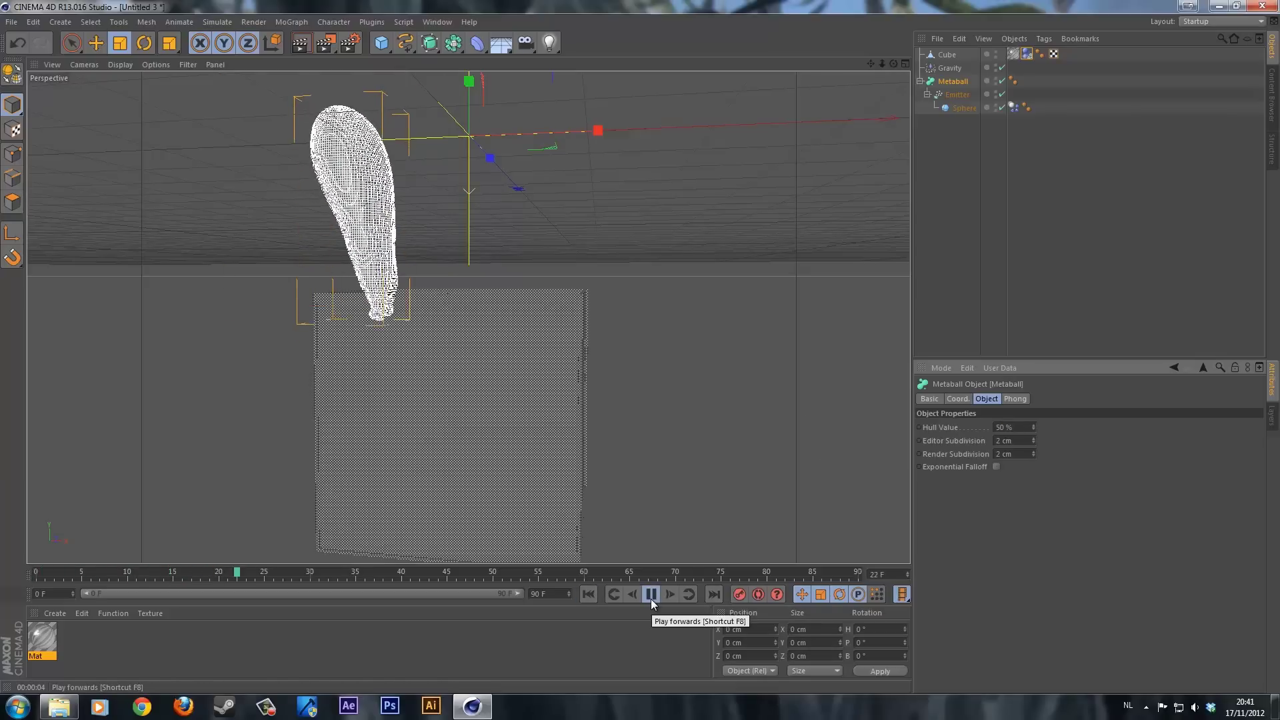
{"action": "left_click", "coordinate": [651, 594]}
{"action": "key", "text": "ctrl+r"}
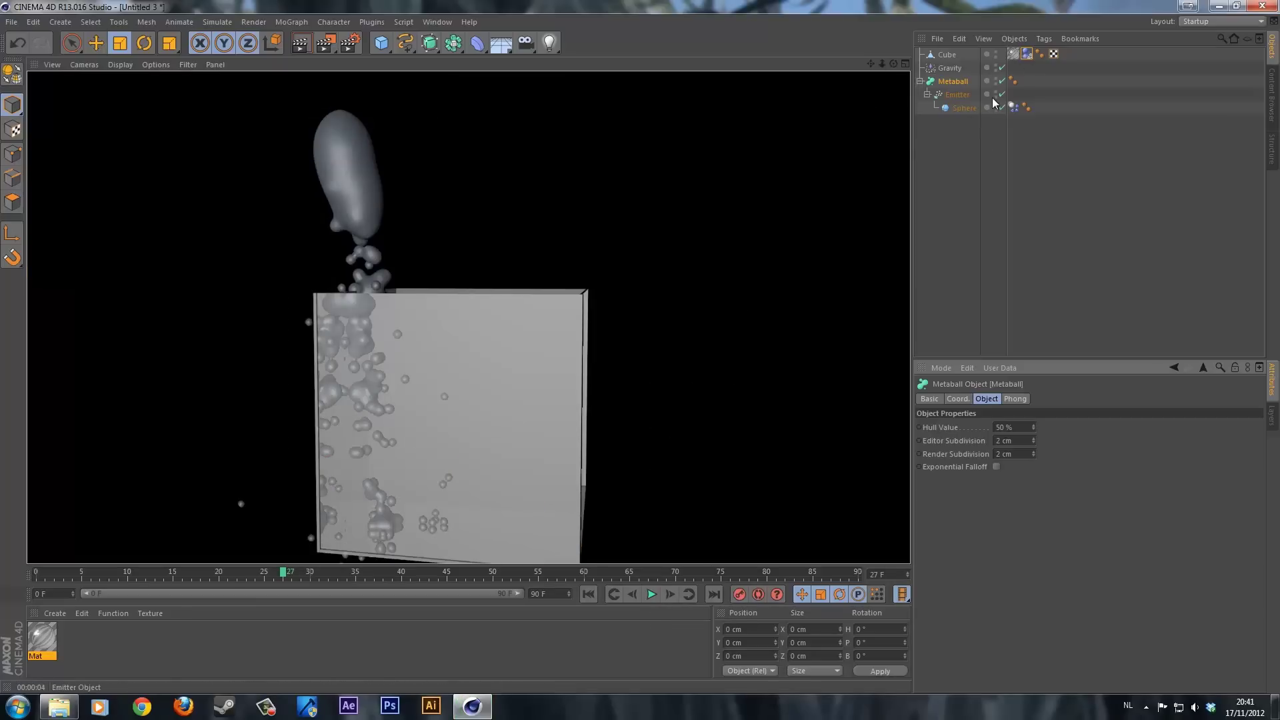
- Set the Sphere's dynamics body to trigger On Velocity Peak
{"action": "left_click", "coordinate": [1013, 108]}
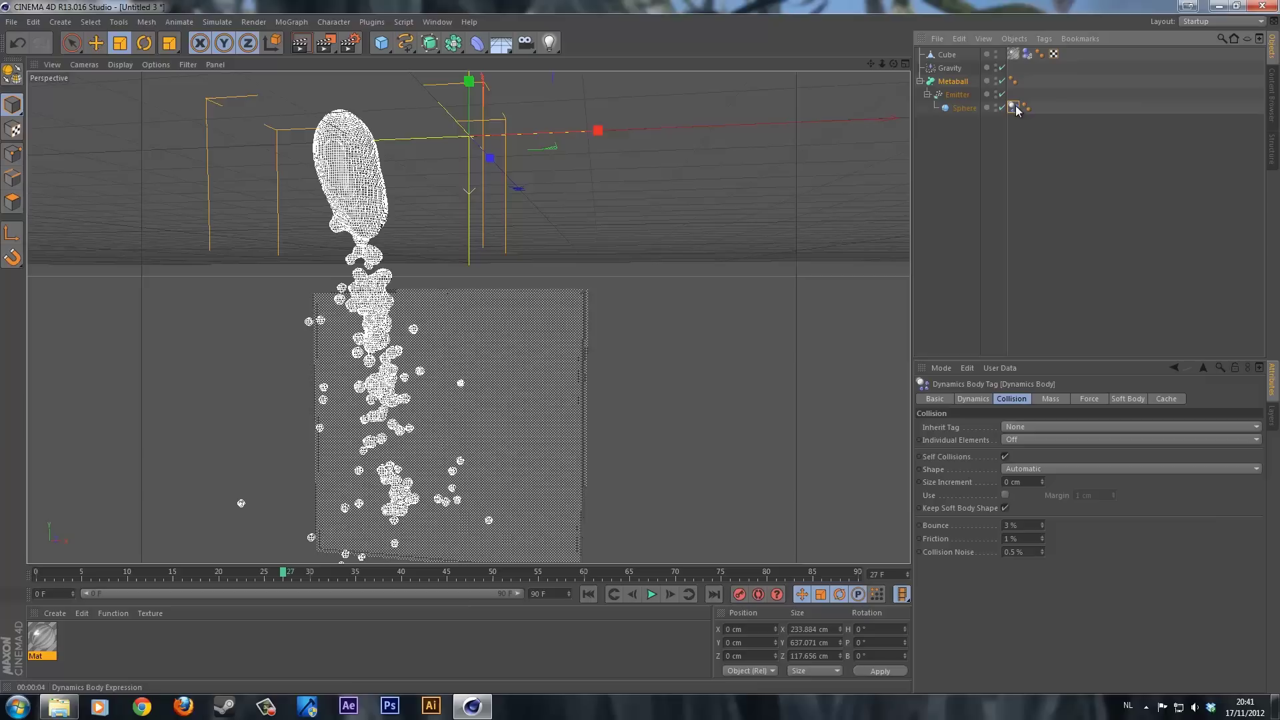
{"action": "left_click", "coordinate": [987, 399]}
{"action": "left_click", "coordinate": [1038, 482]}
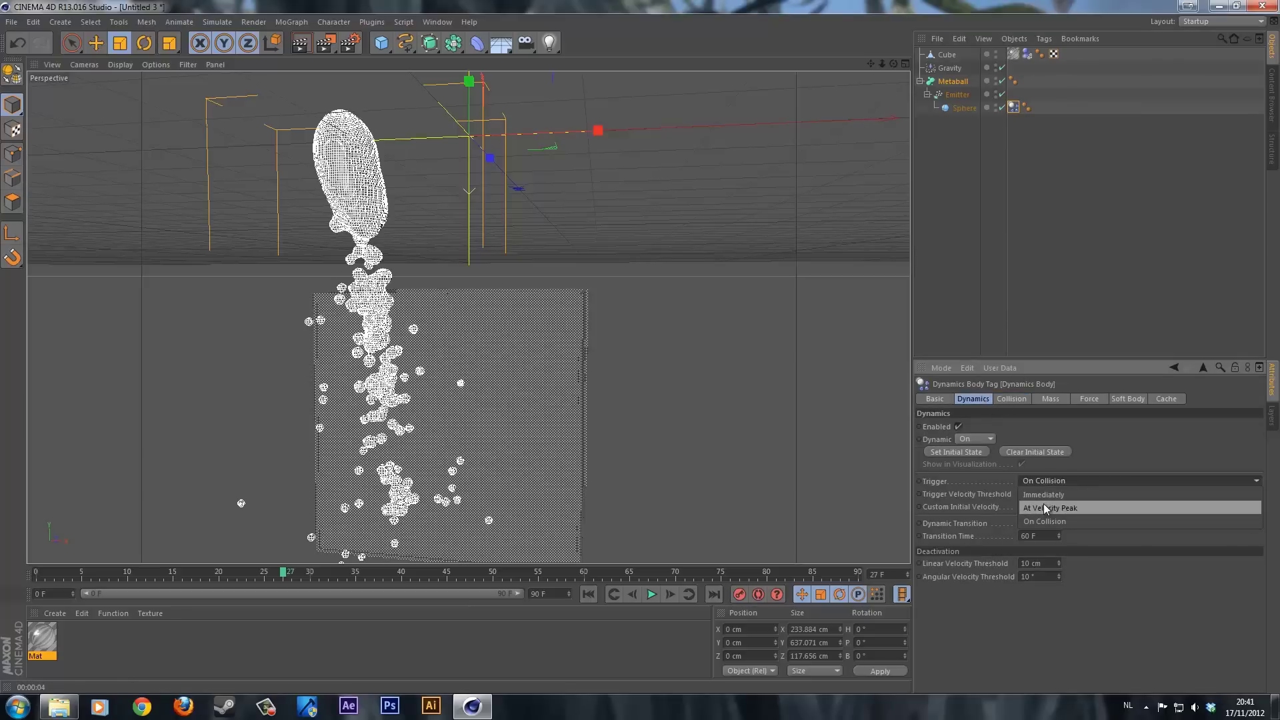
{"action": "left_click", "coordinate": [1045, 508]}
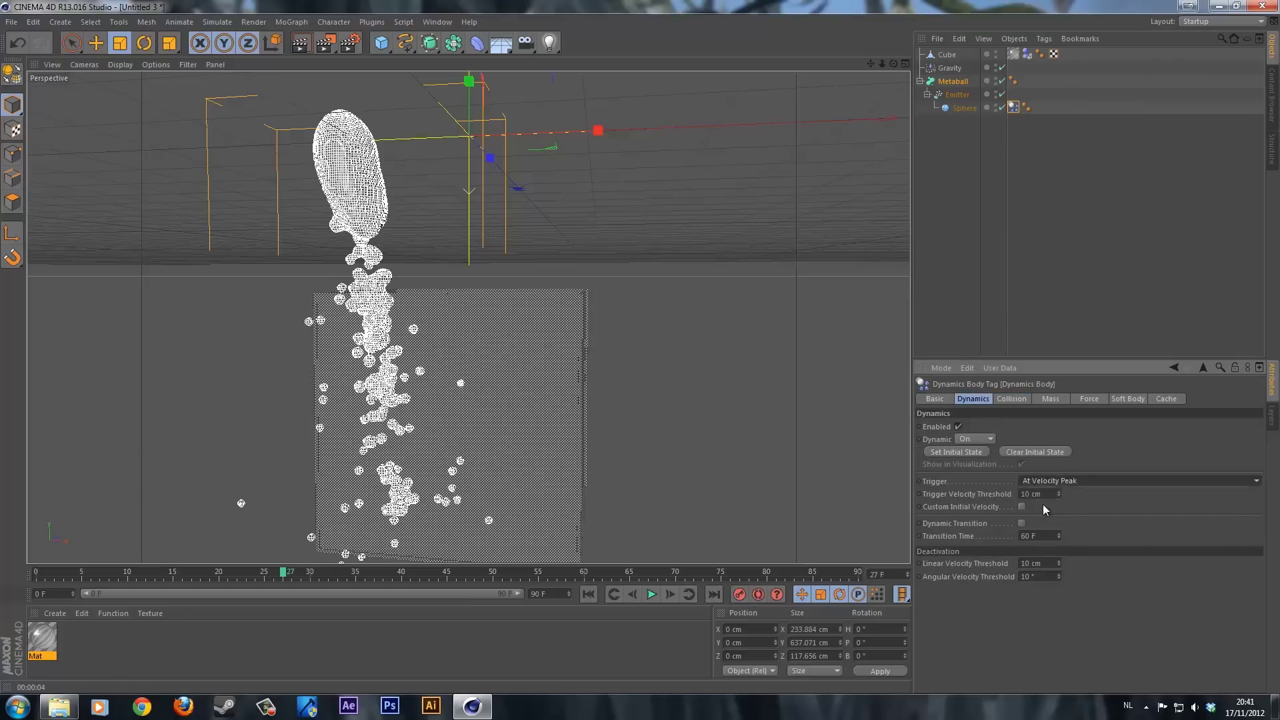
- Replay the metaball simulation from the start to frame 30 and review the Trigger options
{"action": "left_click", "coordinate": [591, 593]}
{"action": "left_click", "coordinate": [651, 594]}
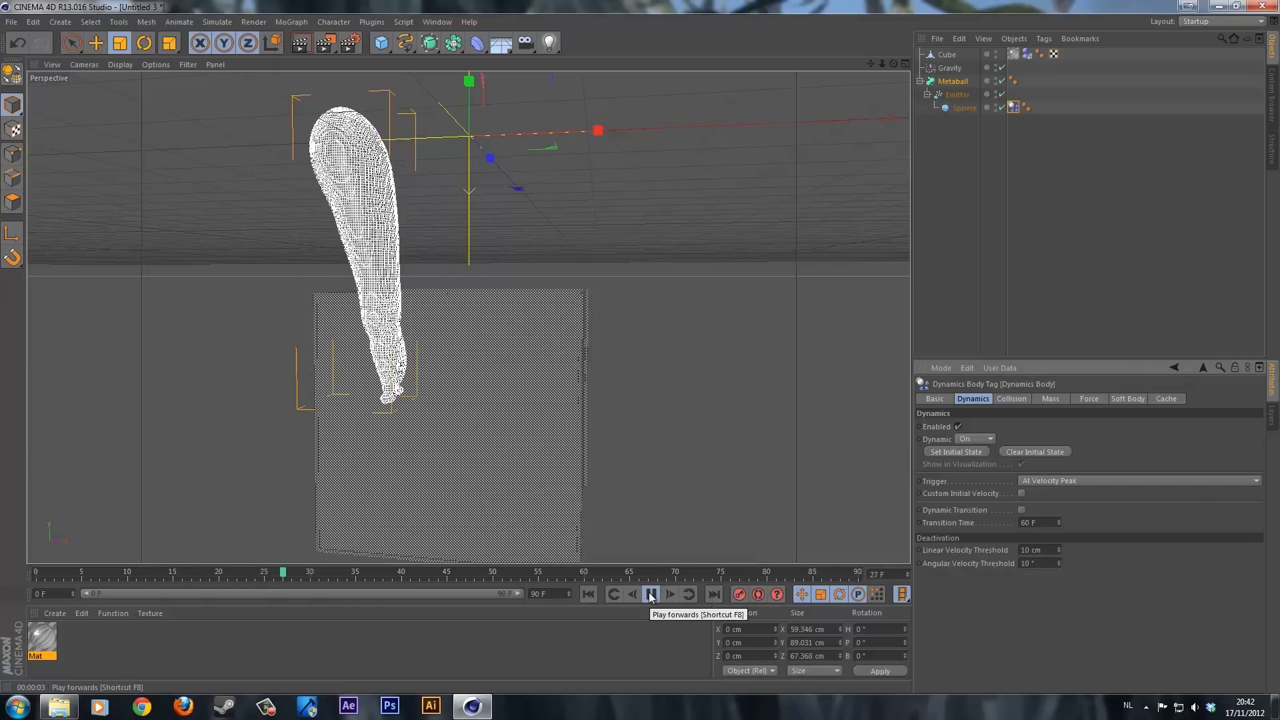
{"action": "left_click", "coordinate": [651, 596]}
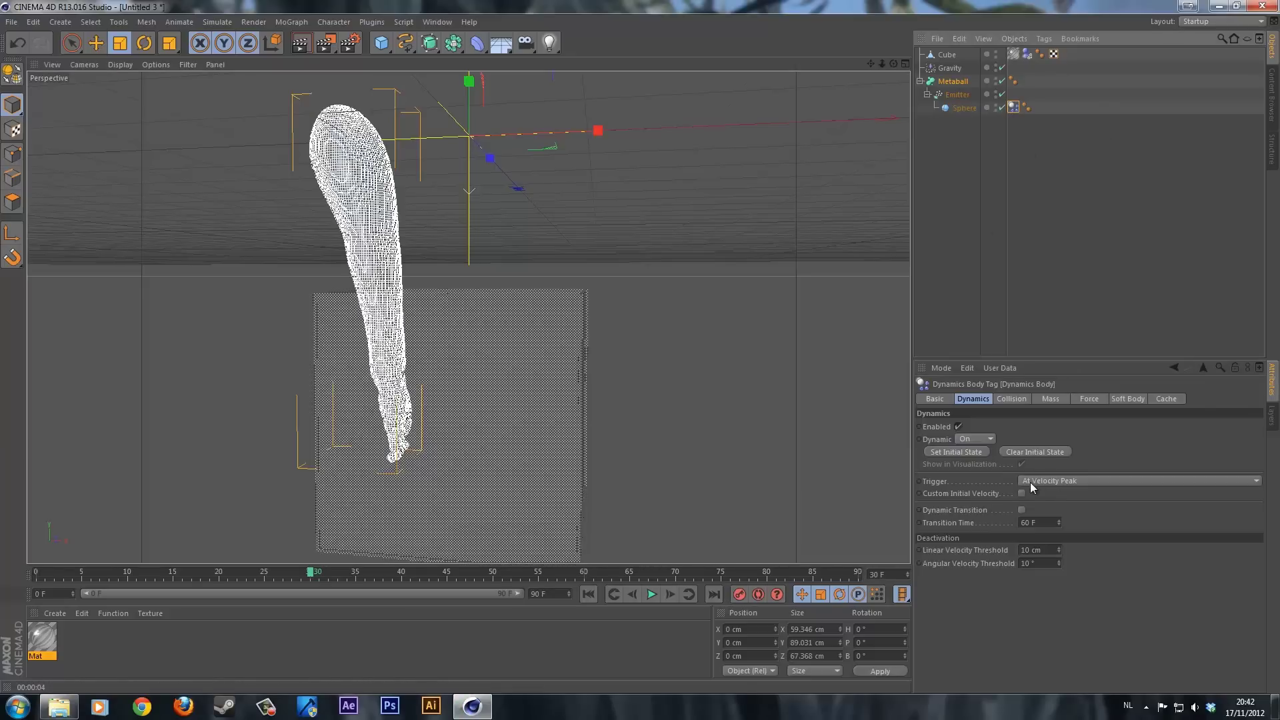
{"action": "left_click", "coordinate": [1031, 481]}
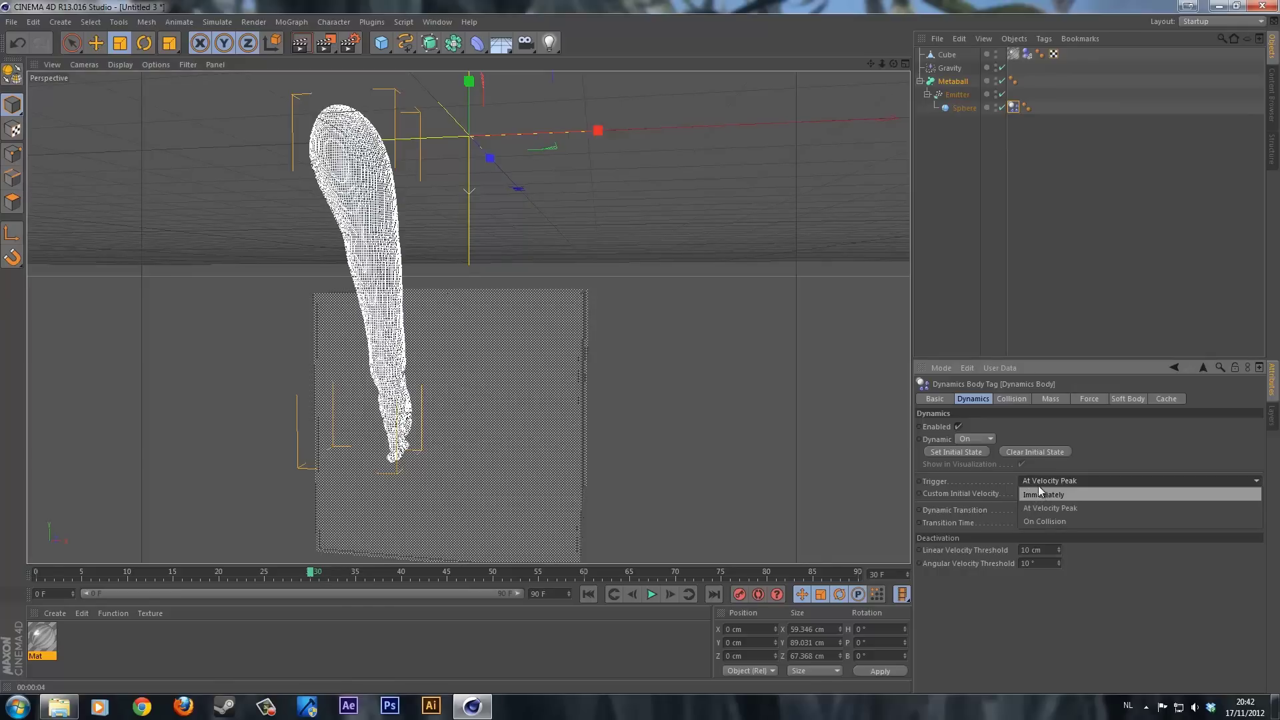
- Run the simulation on to frame 48, test-render it, and orbit down to see blobs below the deflector
{"action": "left_click", "coordinate": [949, 71]}
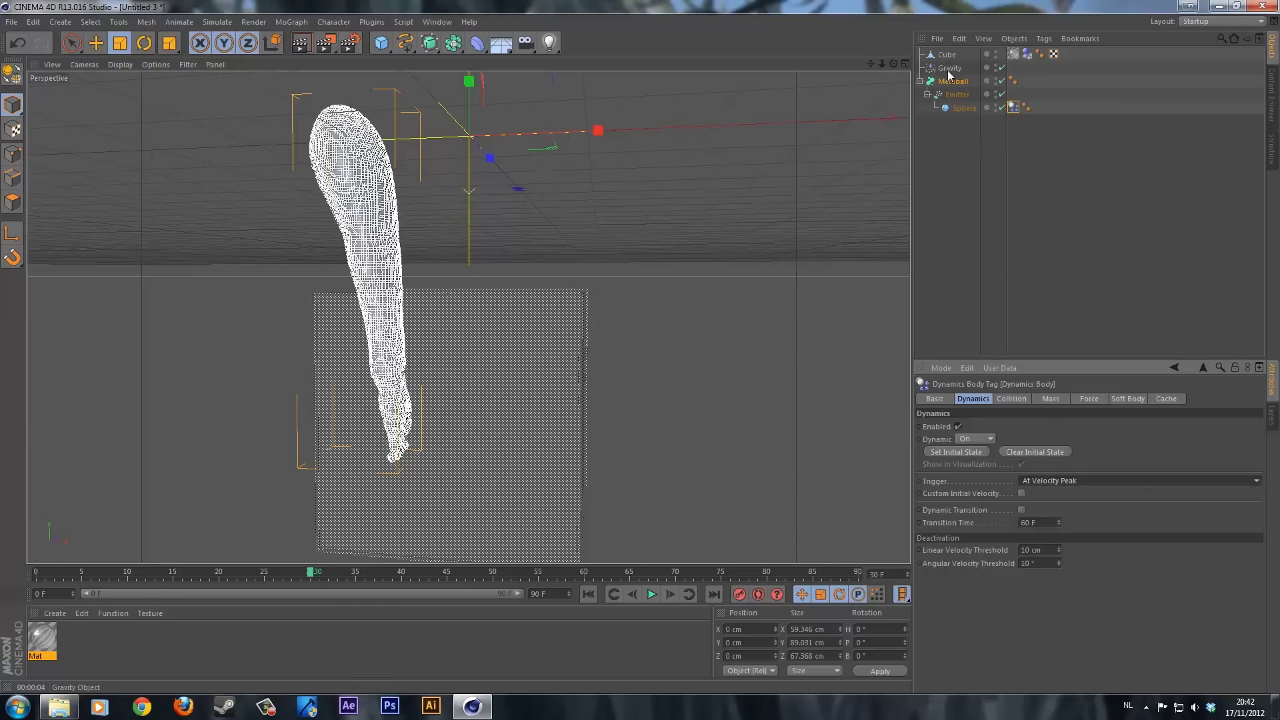
{"action": "left_click", "coordinate": [949, 71]}
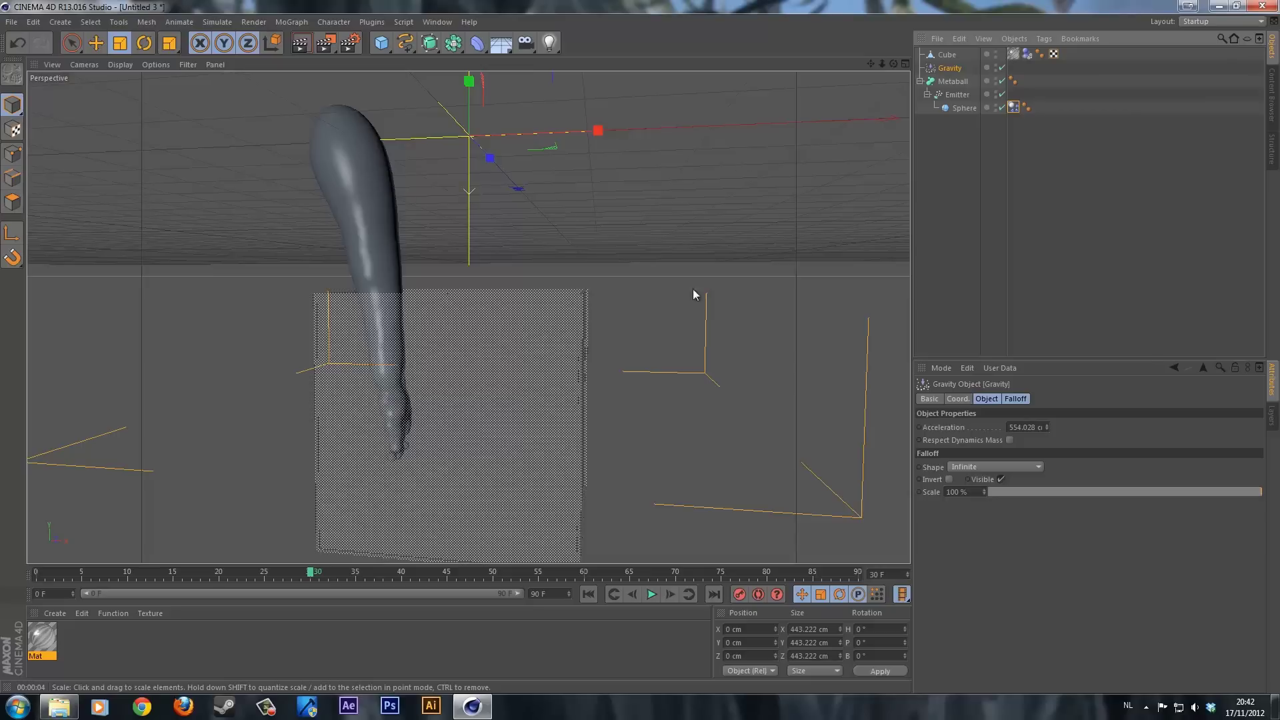
{"action": "left_click", "coordinate": [652, 594]}
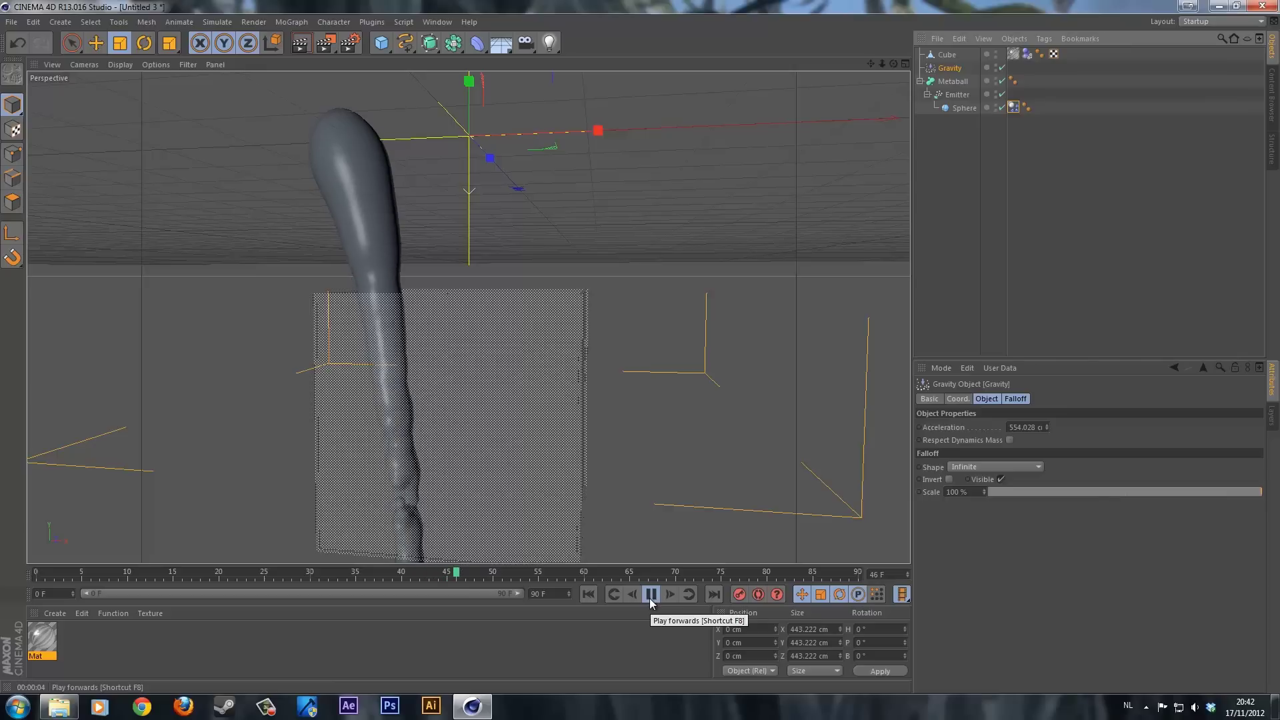
{"action": "left_click", "coordinate": [650, 596]}
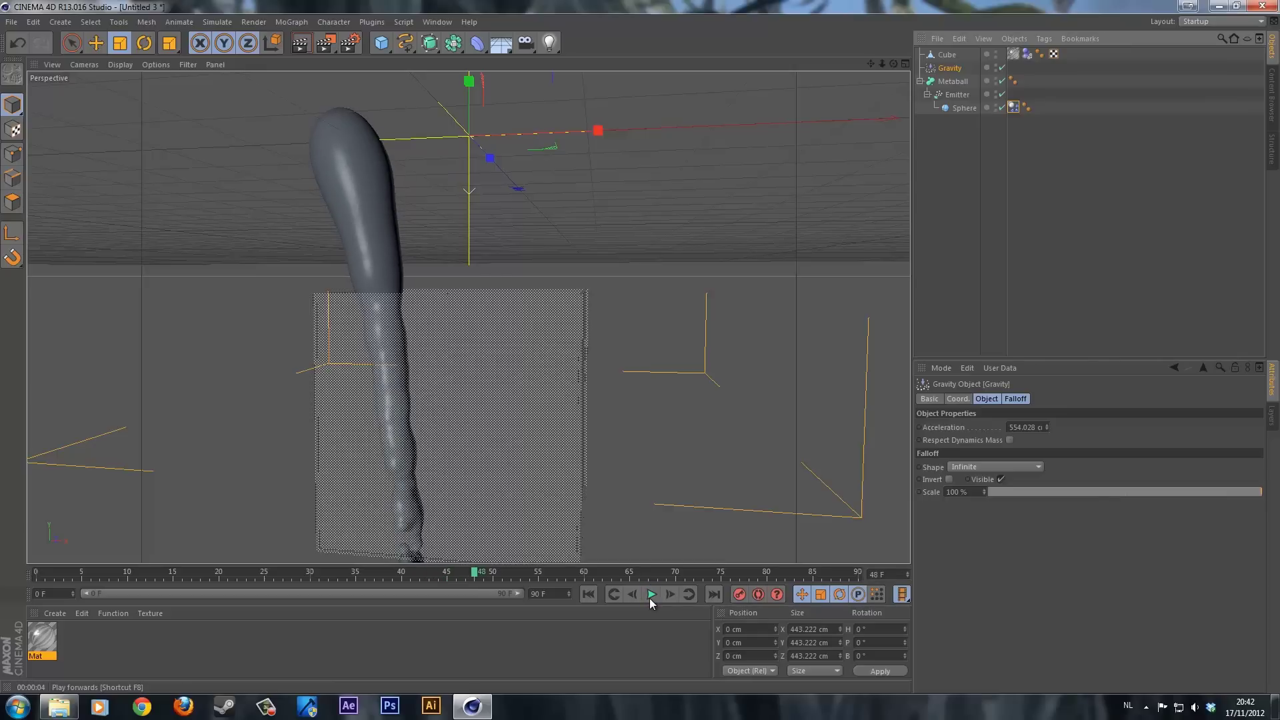
{"action": "key", "text": "ctrl+r"}
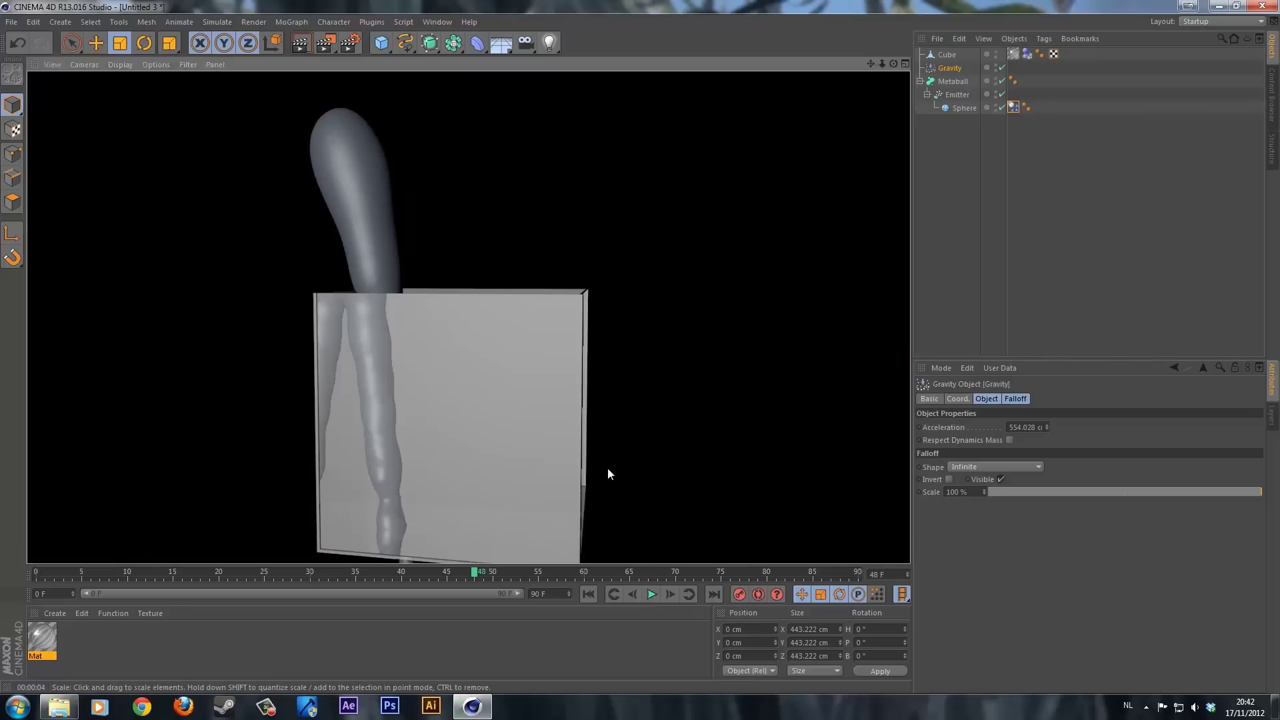
{"action": "left_click", "coordinate": [614, 451]}
{"action": "left_click_drag", "start_coordinate": [621, 431], "coordinate": [625, 269], "text": "alt"}
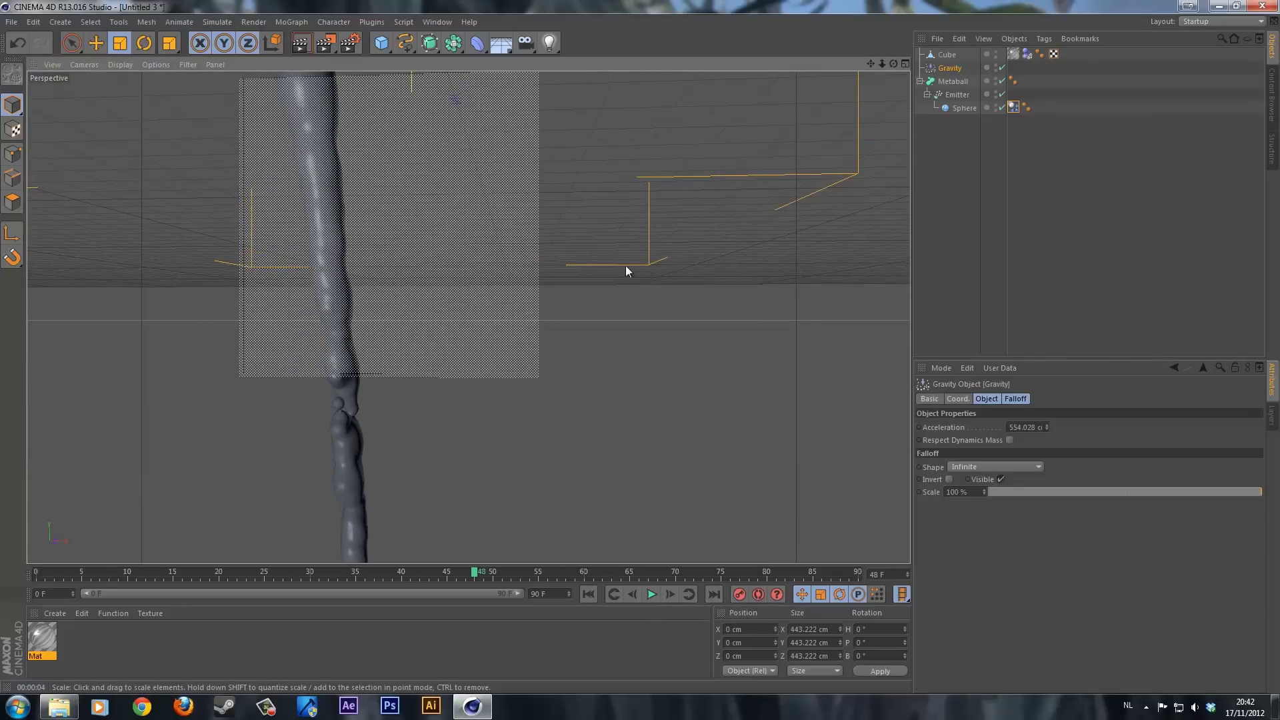
- Set the Sphere's Dynamics Body trigger to On Collision and open Project Settings (30 FPS, 90 F)
{"action": "left_click", "coordinate": [1014, 108]}
{"action": "left_click", "coordinate": [1024, 480]}
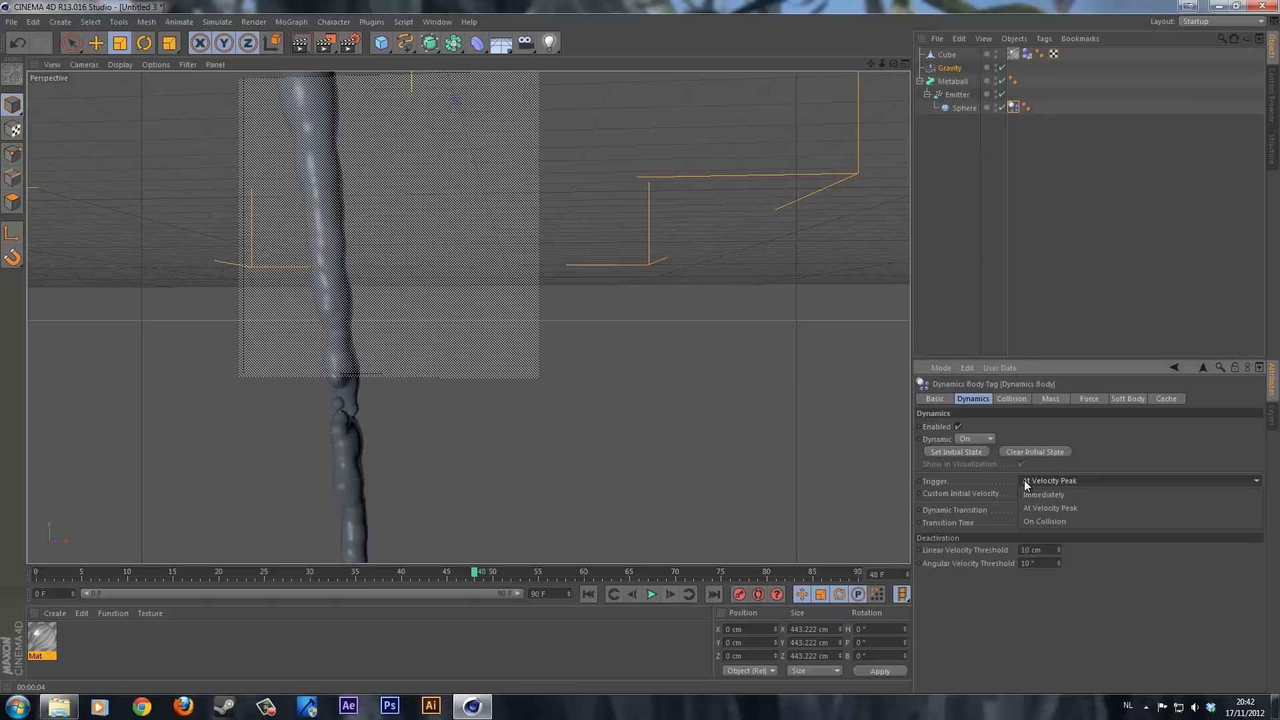
{"action": "left_click", "coordinate": [1031, 521]}
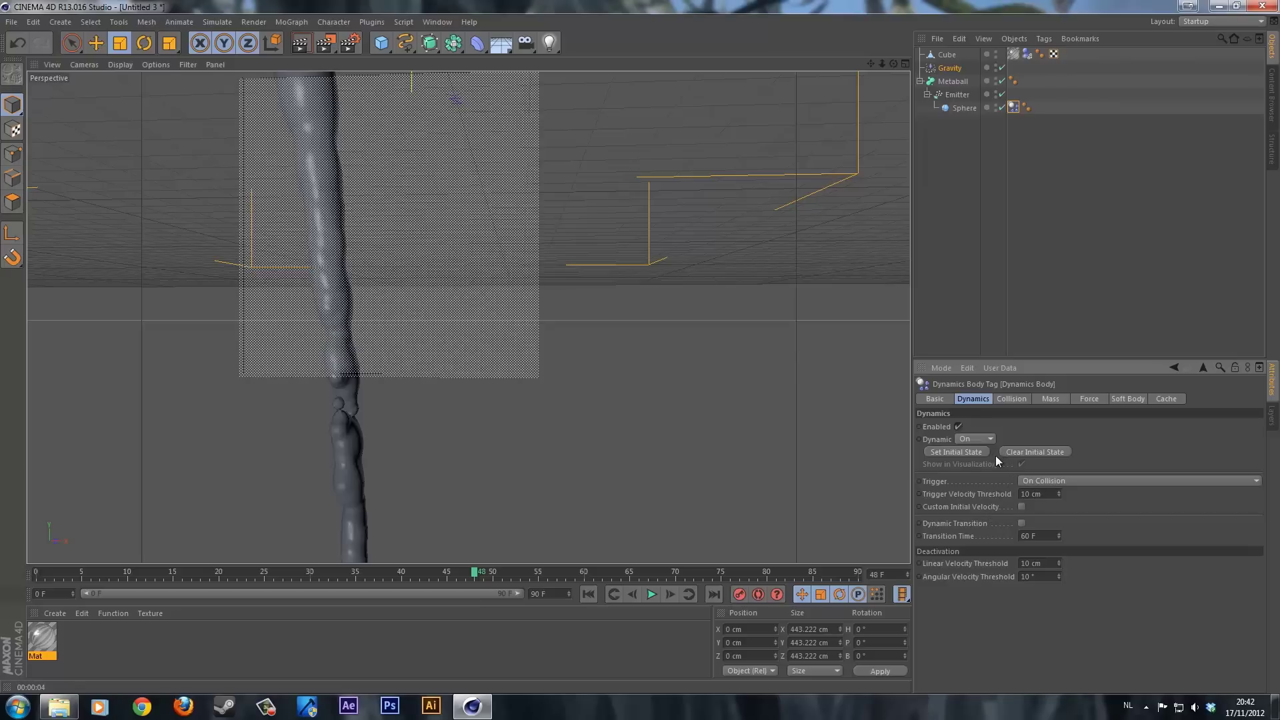
{"action": "key", "text": "ctrl+d"}
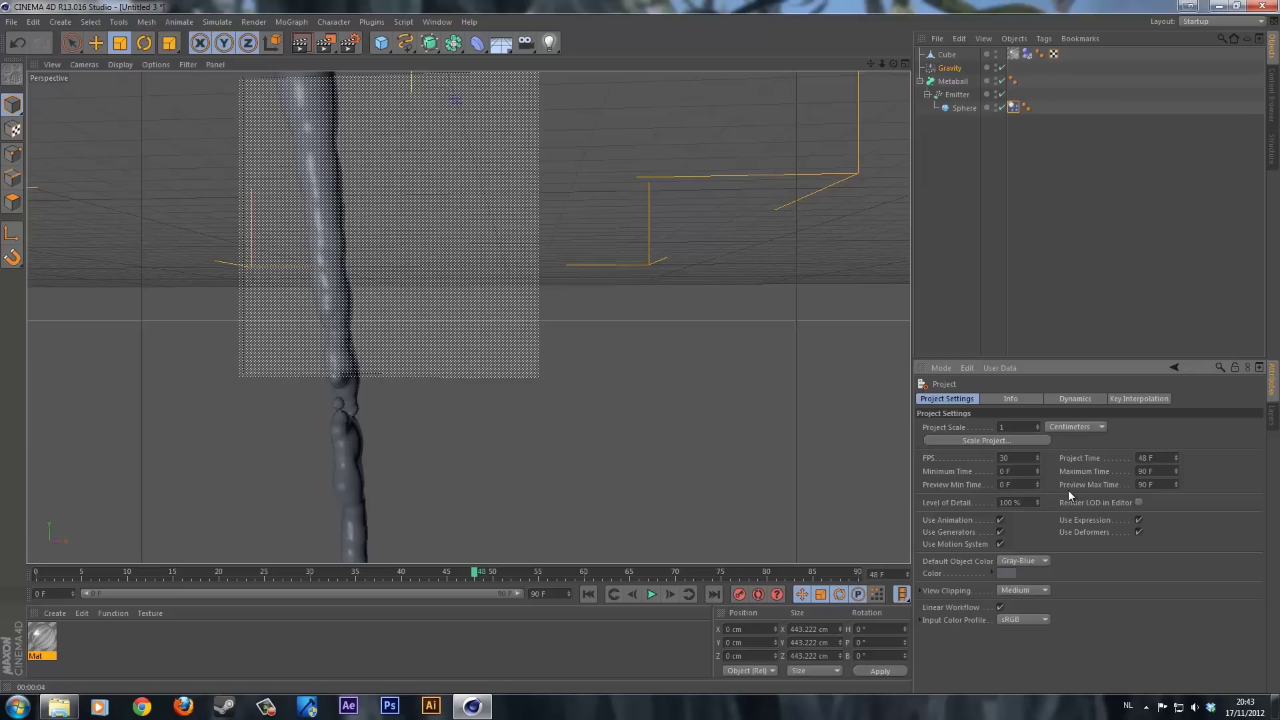
- Set the project's dynamics gravity to 0 cm
{"action": "left_click", "coordinate": [1057, 399]}
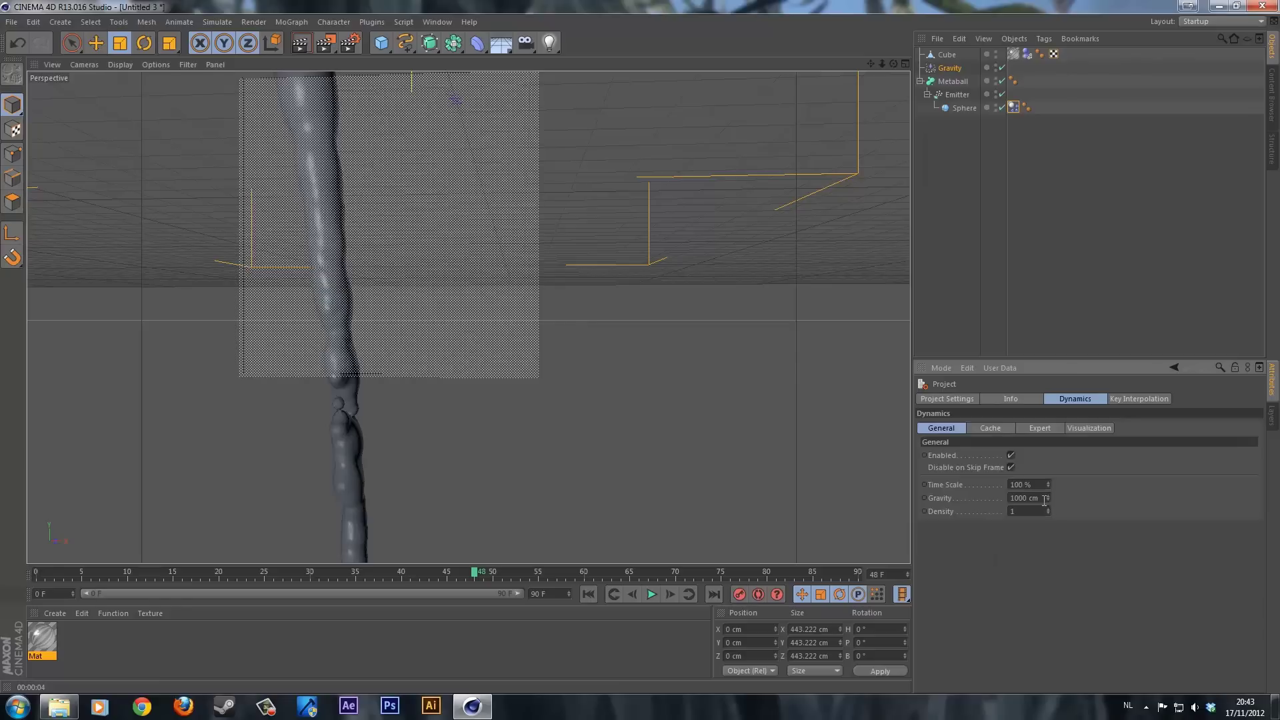
{"action": "double_click", "coordinate": [1027, 498]}
{"action": "type", "text": "0"}
{"action": "key", "text": "Return"}
- Replay the simulation from the start, pause at frame 39 and render the viewport
{"action": "left_click", "coordinate": [588, 593]}
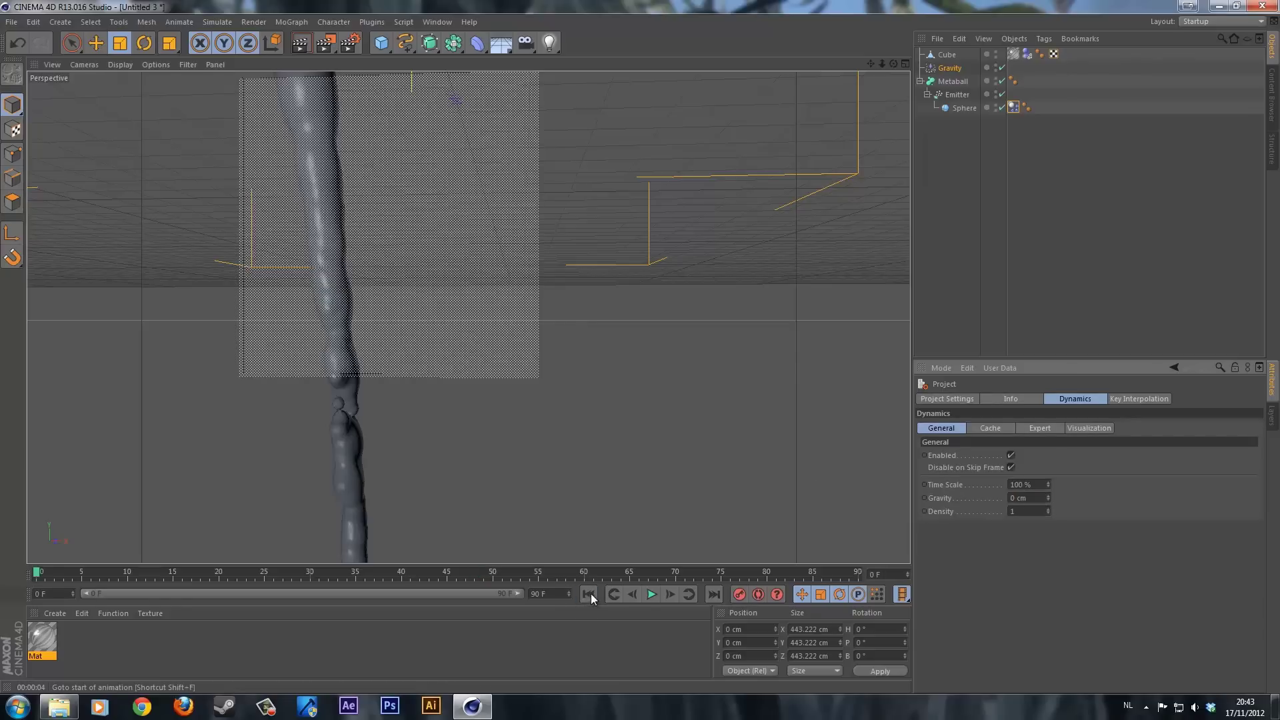
{"action": "left_click", "coordinate": [651, 595]}
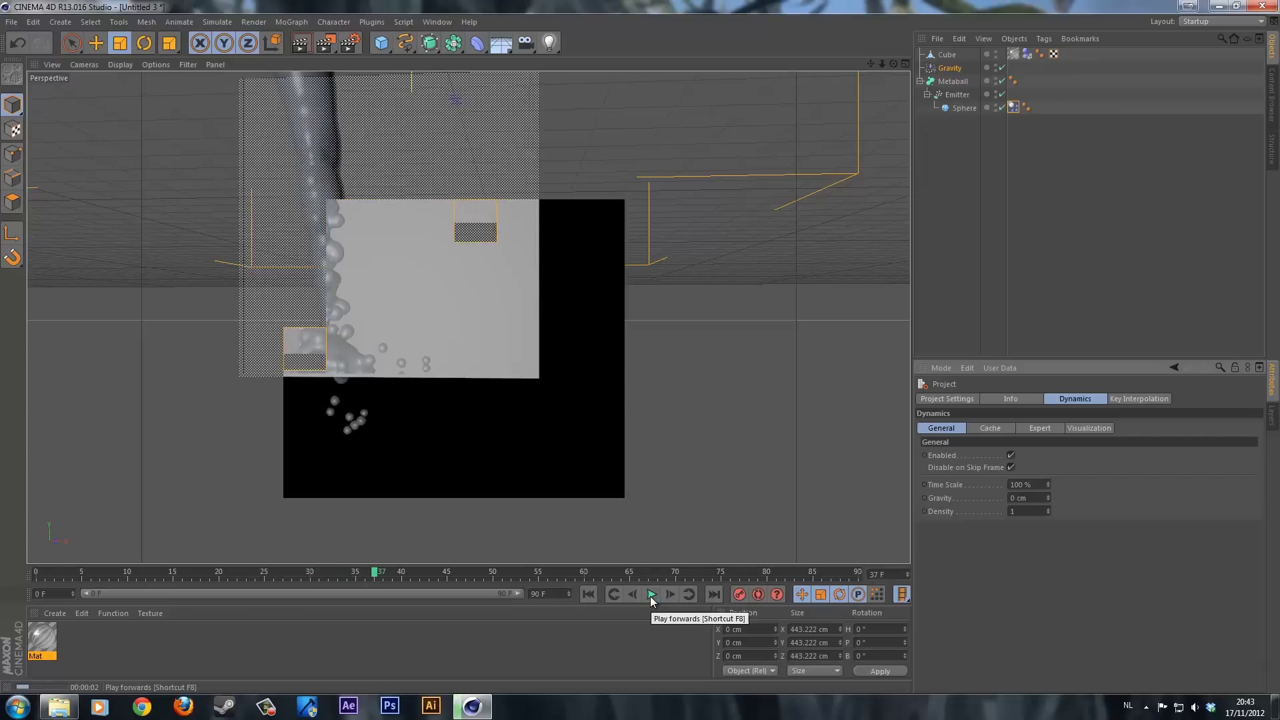
{"action": "left_click", "coordinate": [463, 305]}
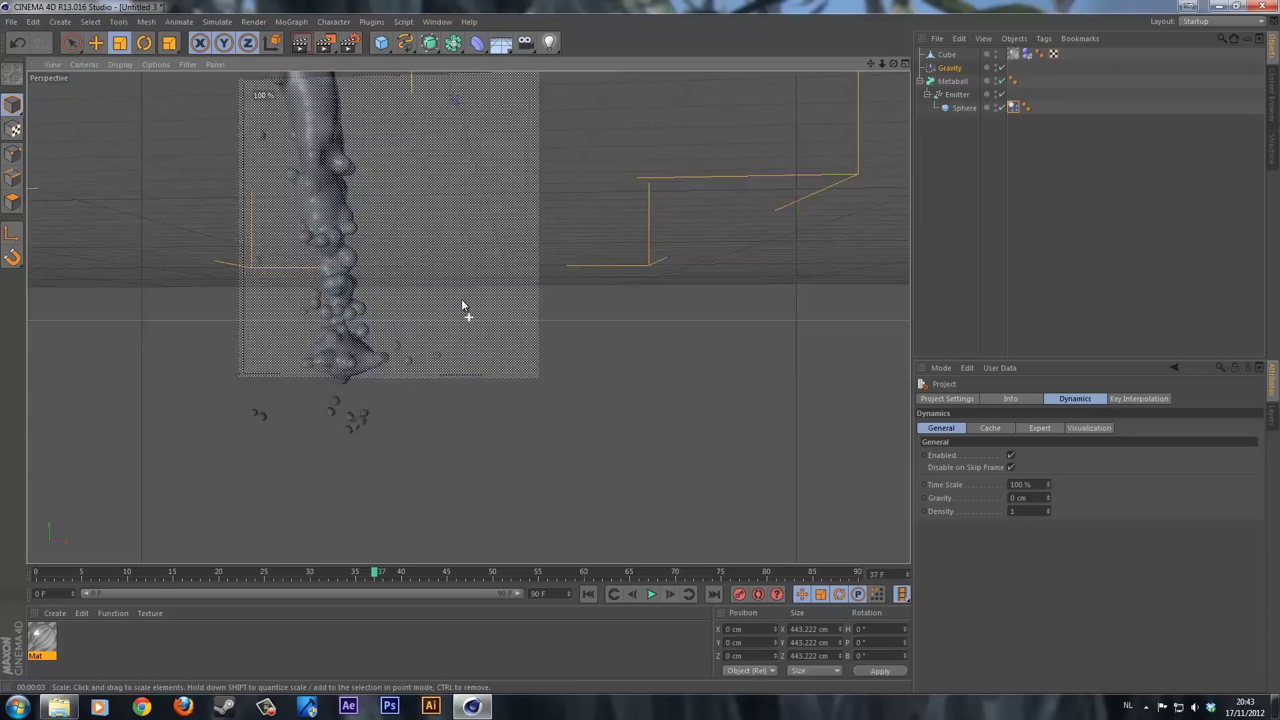
{"action": "middle_click_drag", "start_coordinate": [463, 305], "coordinate": [493, 386], "text": "alt"}
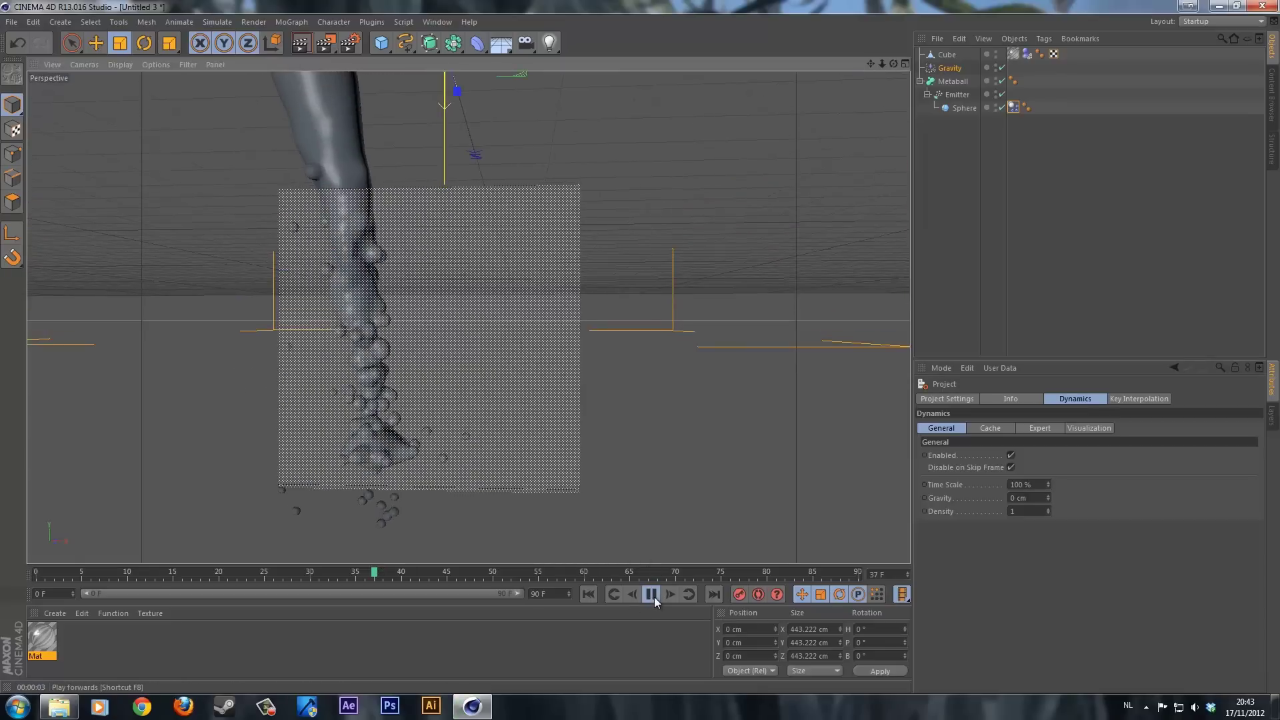
{"action": "left_click", "coordinate": [654, 597]}
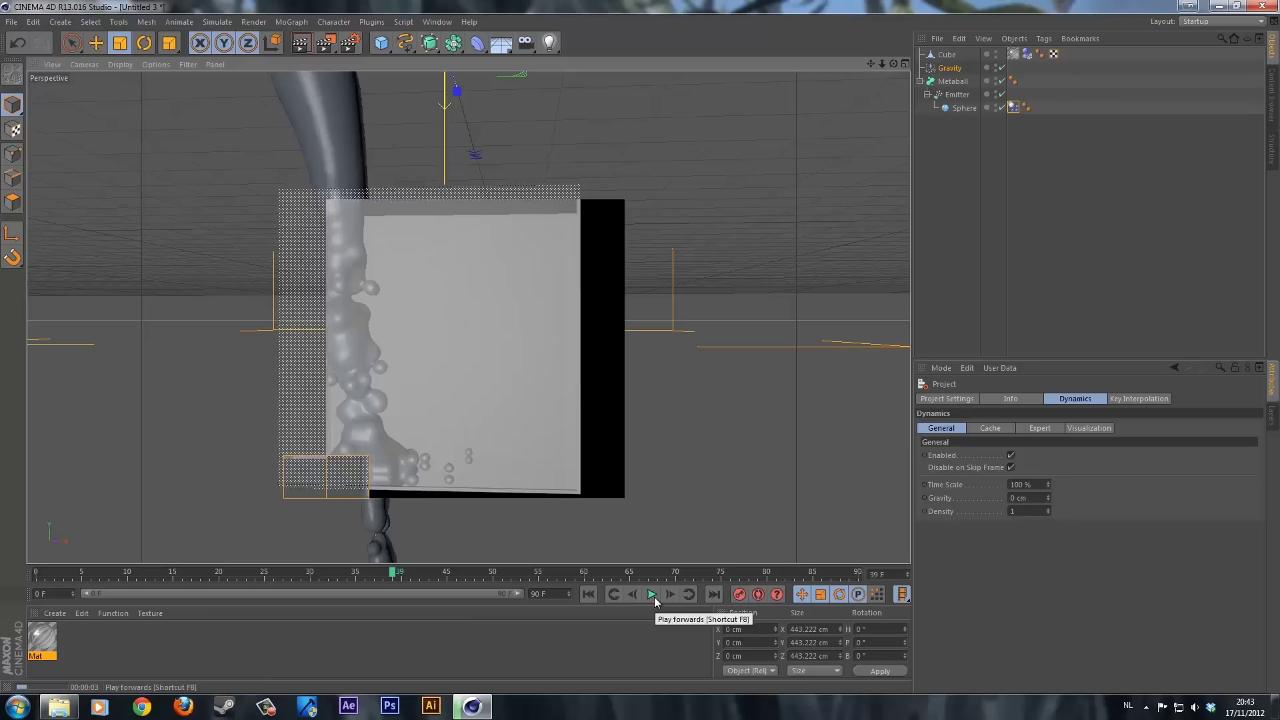
{"action": "key", "text": "ctrl+r"}
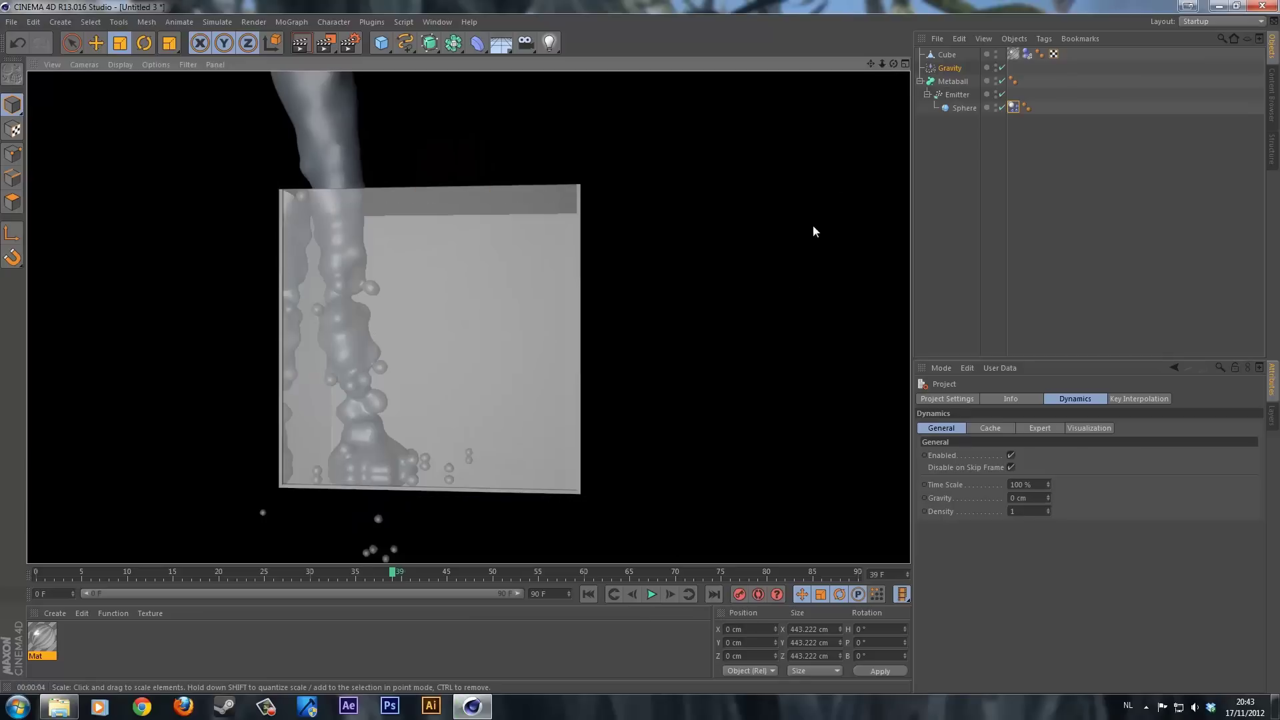
- Lower the Metaball hull value to 35%, render a test, and play the simulation to frame 55
{"action": "left_click", "coordinate": [950, 82]}
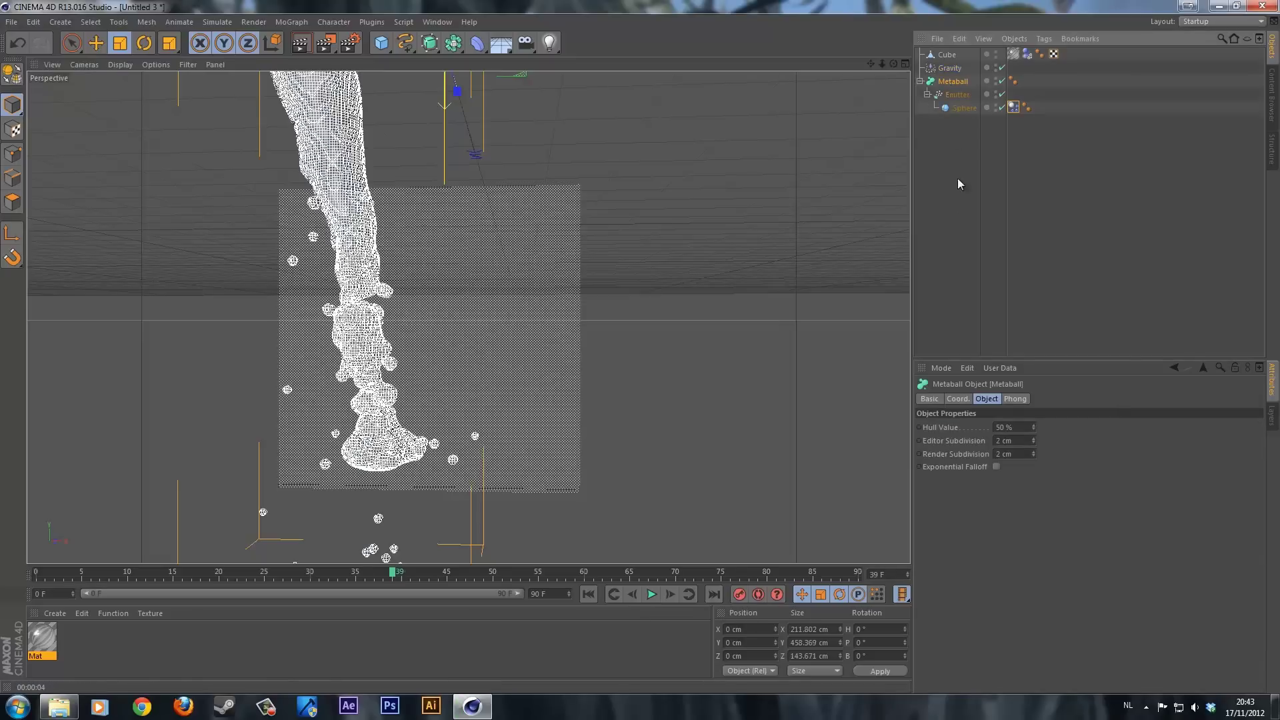
{"action": "left_click", "coordinate": [1007, 428]}
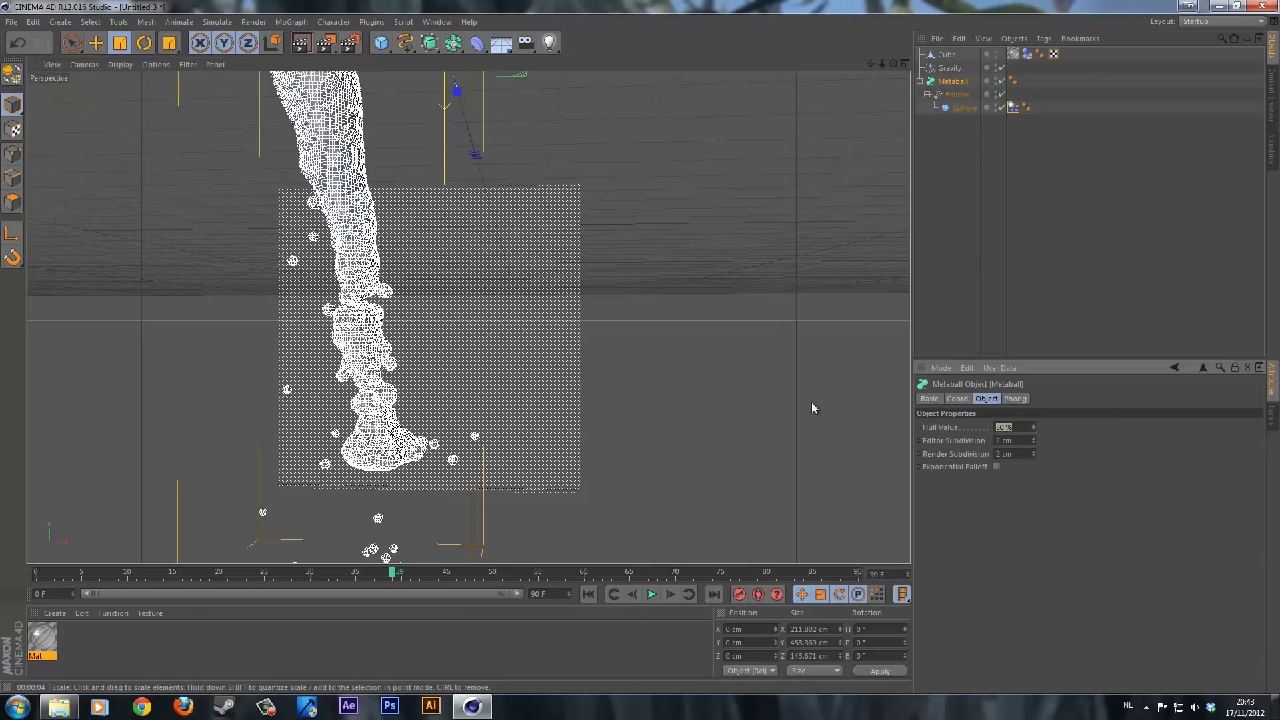
{"action": "type", "text": "35"}
{"action": "key", "text": "Return"}
{"action": "key", "text": "ctrl+r"}
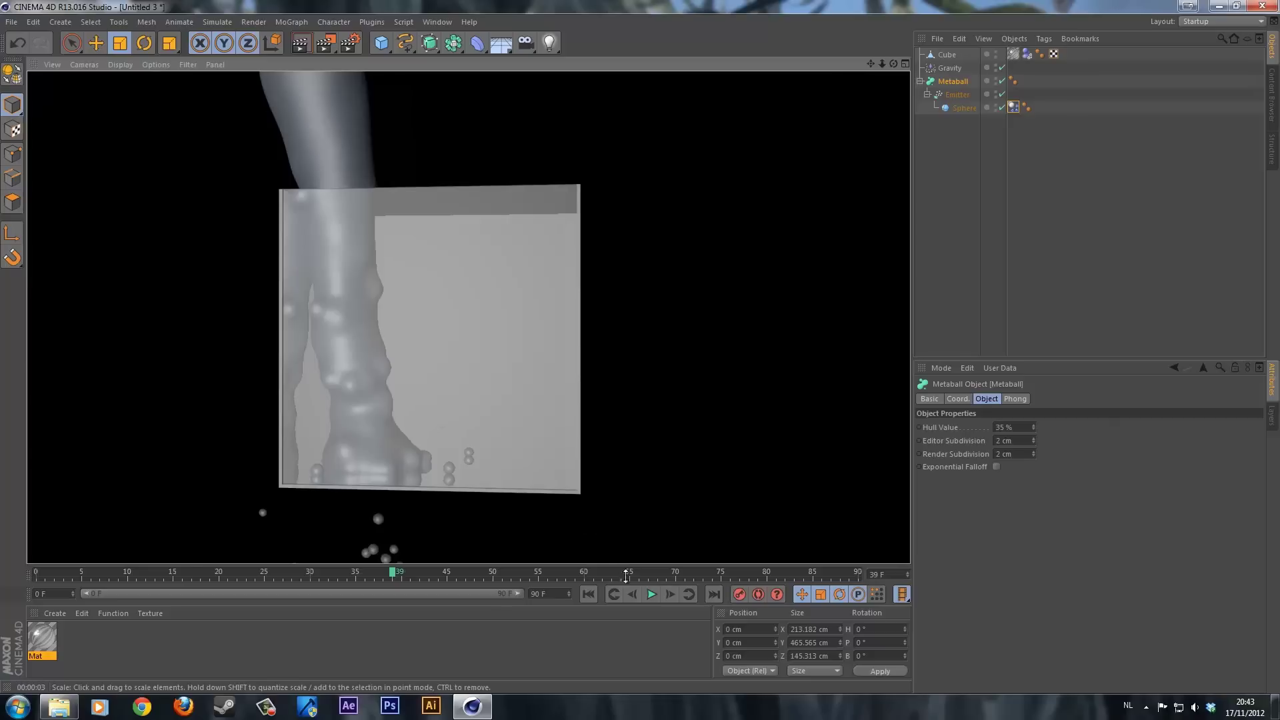
{"action": "left_click", "coordinate": [651, 596]}
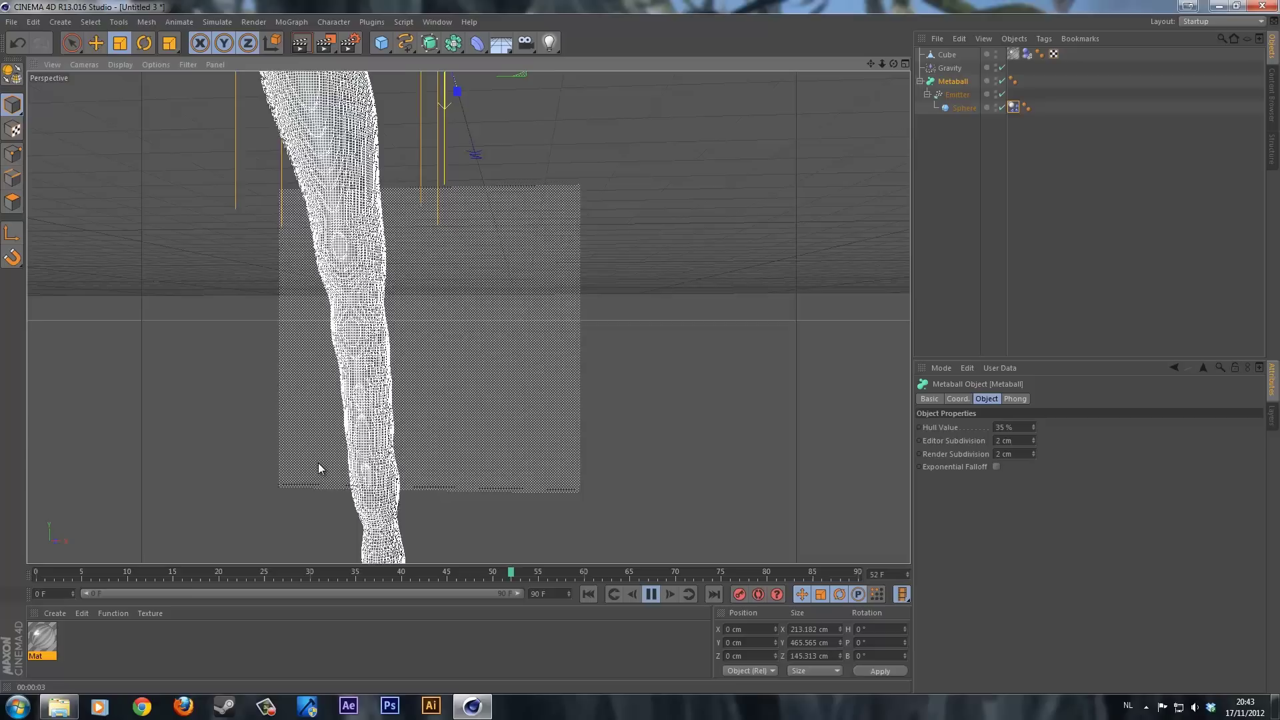
{"action": "left_click", "coordinate": [651, 595]}
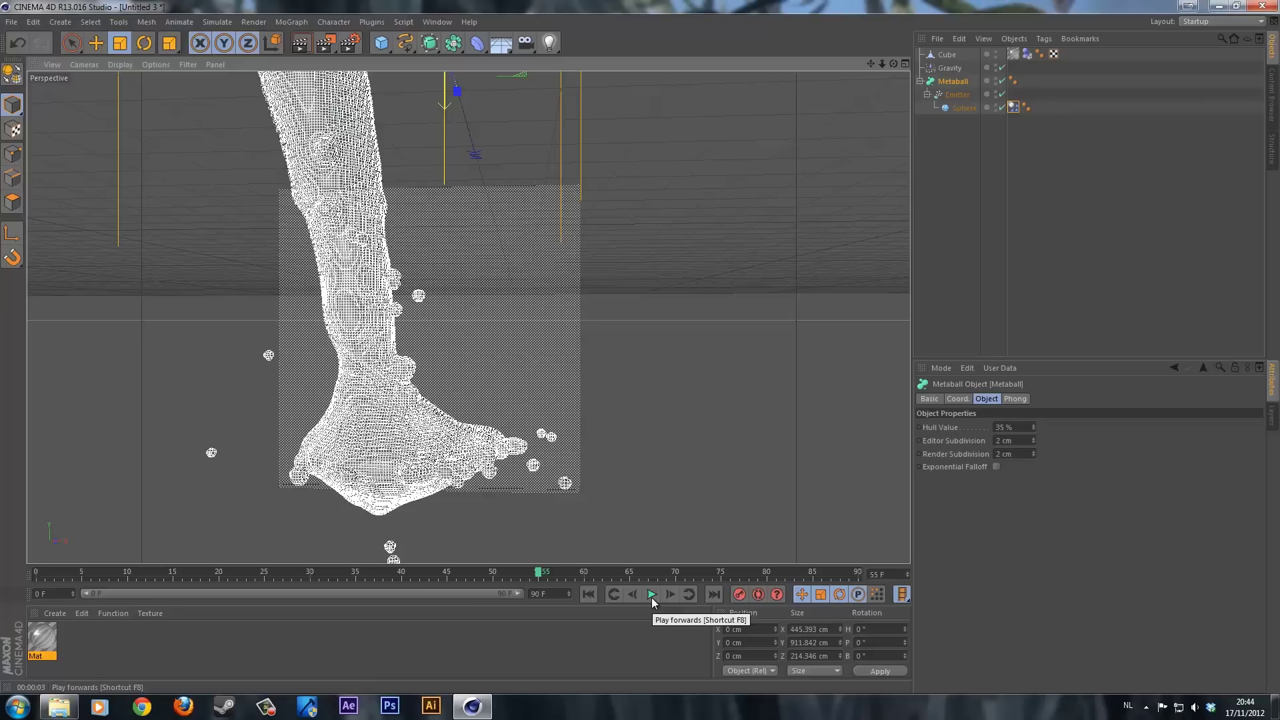
- Create a new material Mat.1 and set its colour to black
{"action": "double_click", "coordinate": [89, 643]}
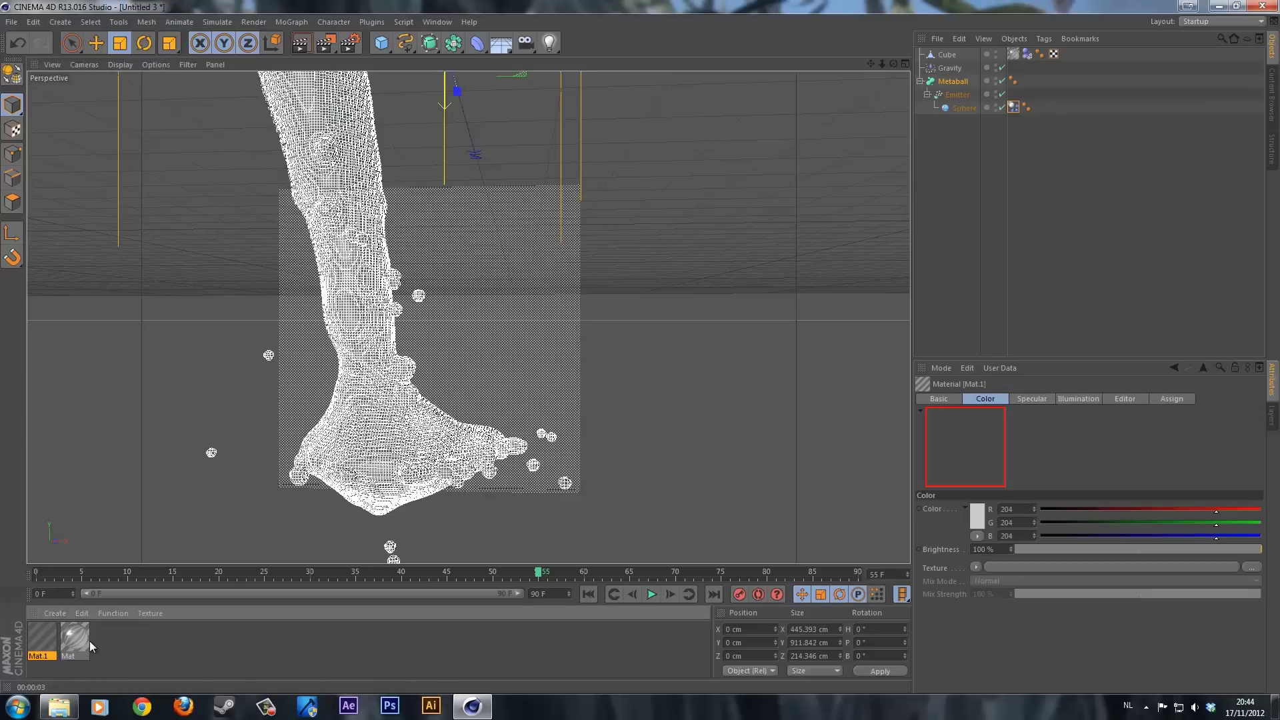
{"action": "double_click", "coordinate": [42, 637]}
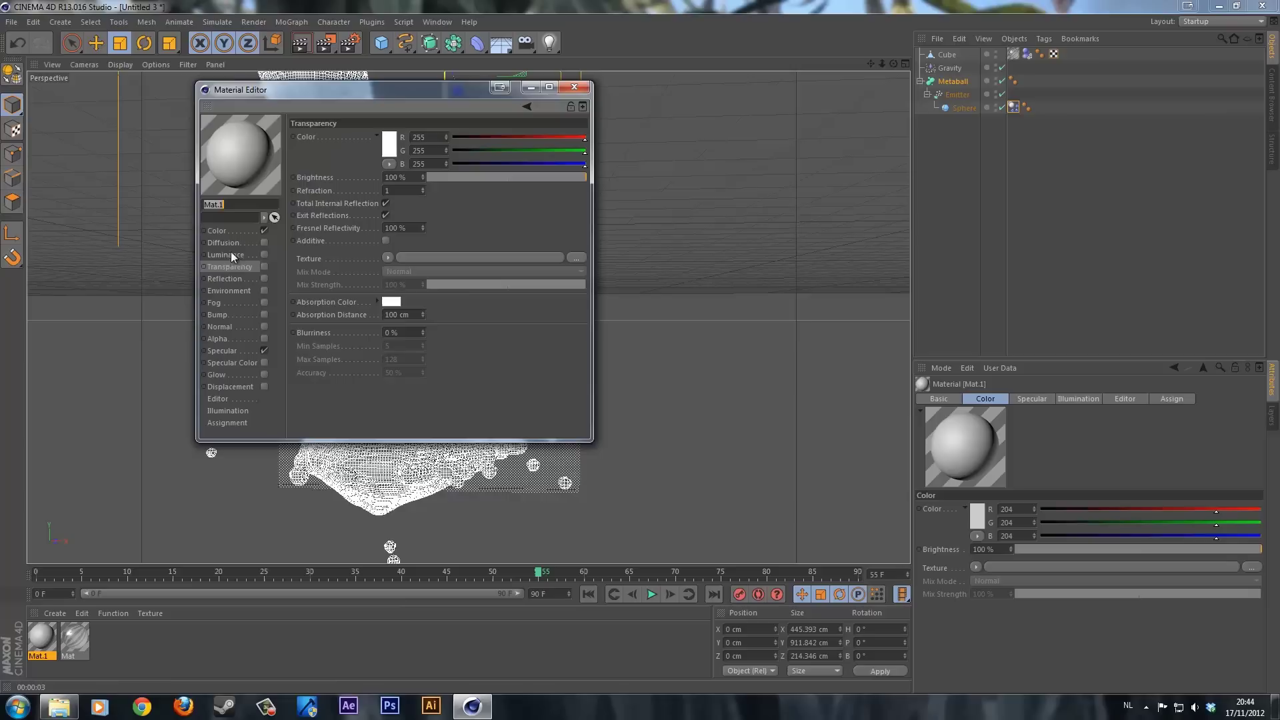
{"action": "left_click", "coordinate": [351, 153]}
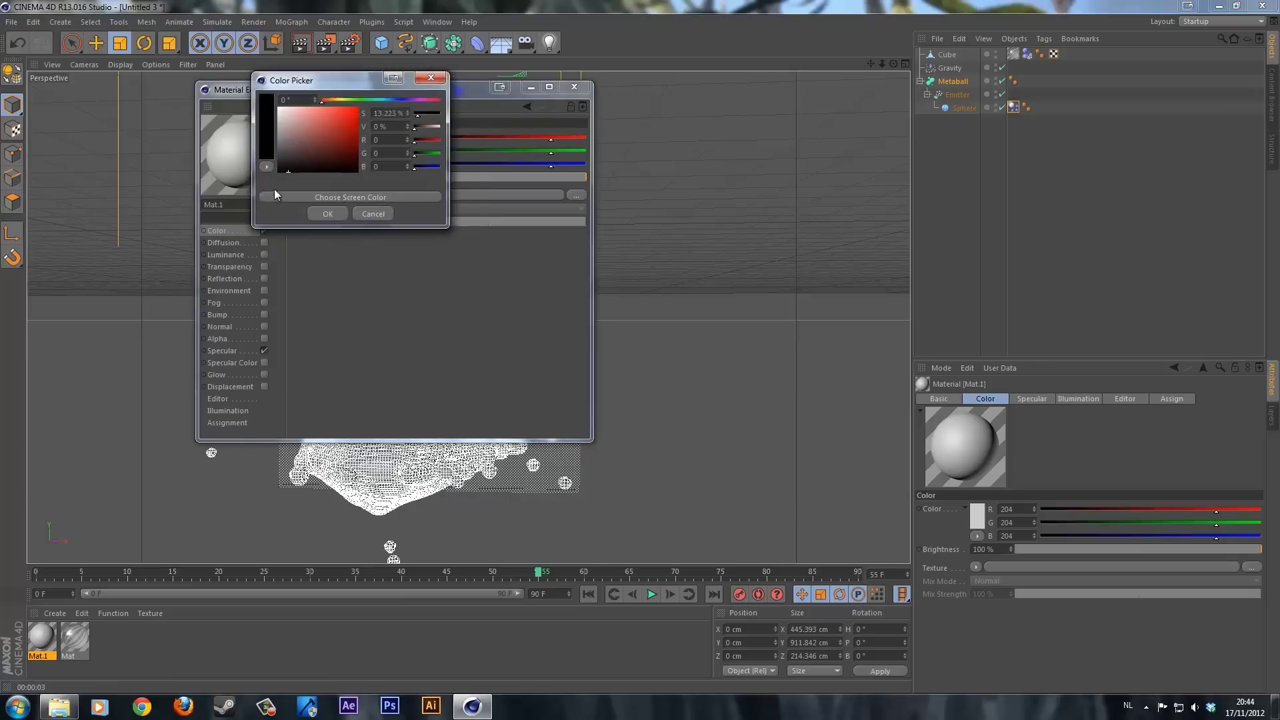
{"action": "left_click", "coordinate": [314, 213]}
- Enable Mat.1's reflection with a Fresnel texture at 6% brightness and 6% mix strength
{"action": "left_click", "coordinate": [264, 279]}
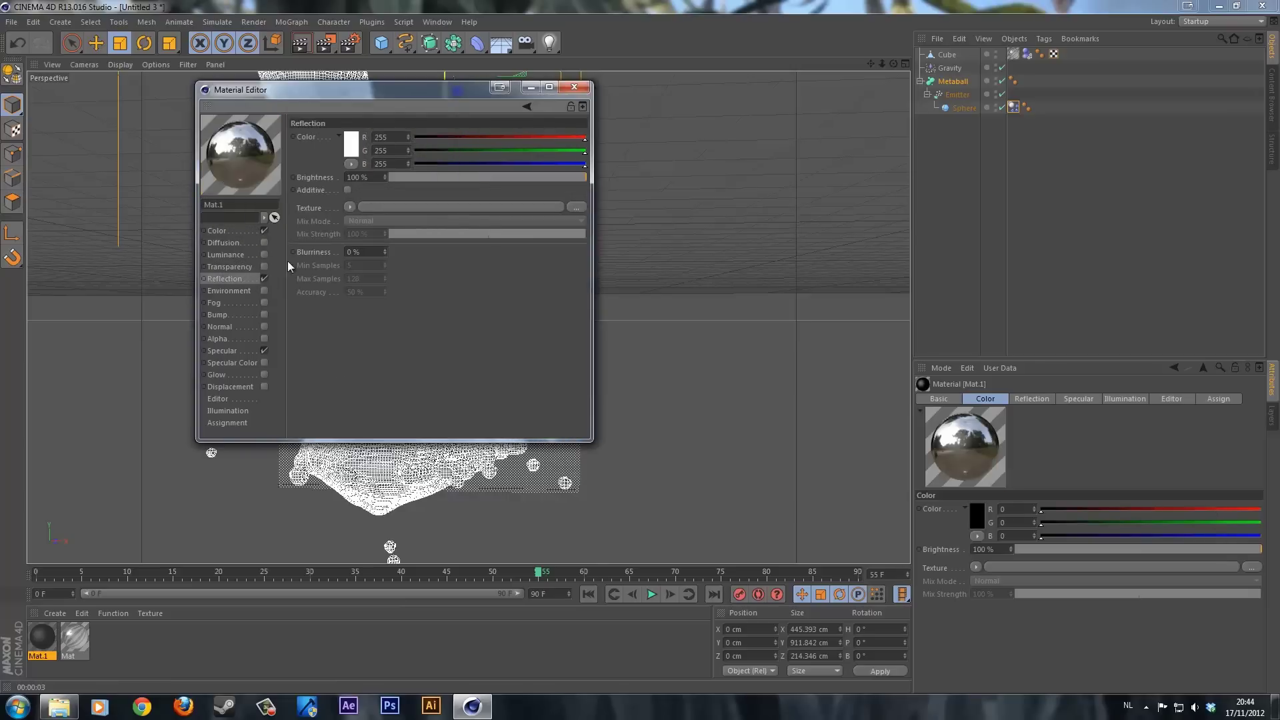
{"action": "left_click", "coordinate": [349, 207]}
{"action": "left_click", "coordinate": [374, 335]}
{"action": "left_click", "coordinate": [400, 177]}
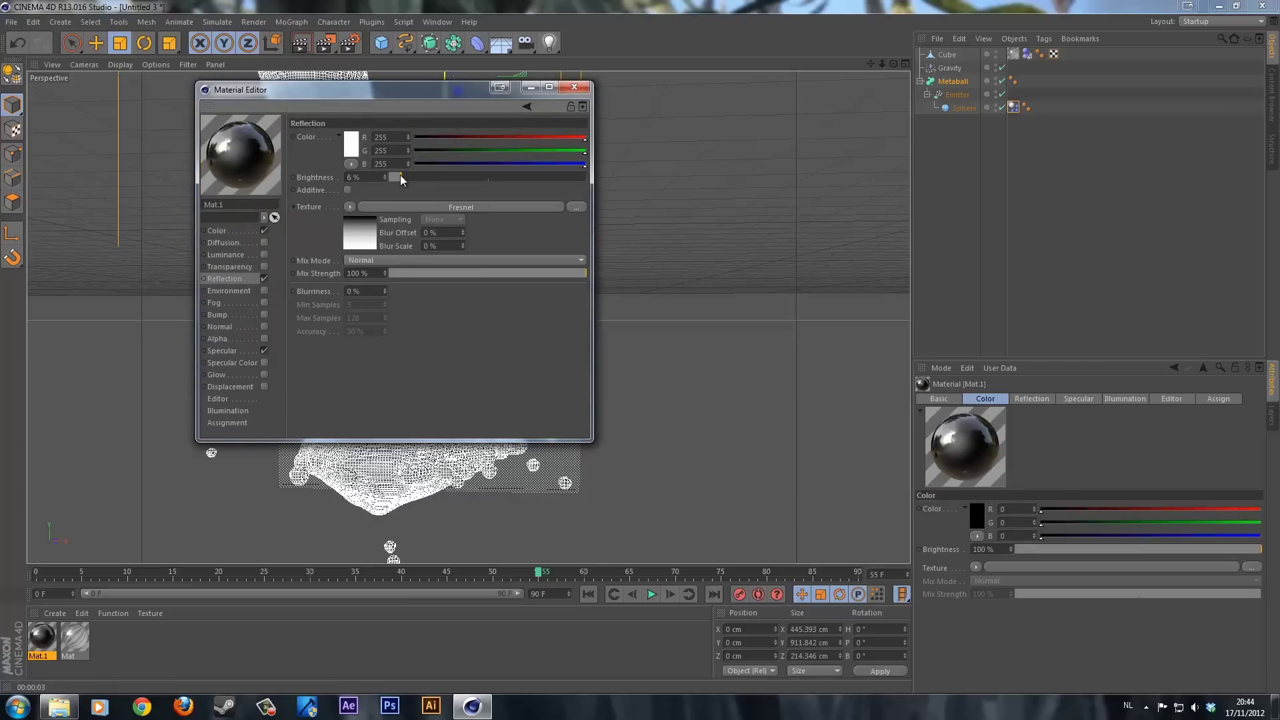
{"action": "left_click", "coordinate": [400, 273]}
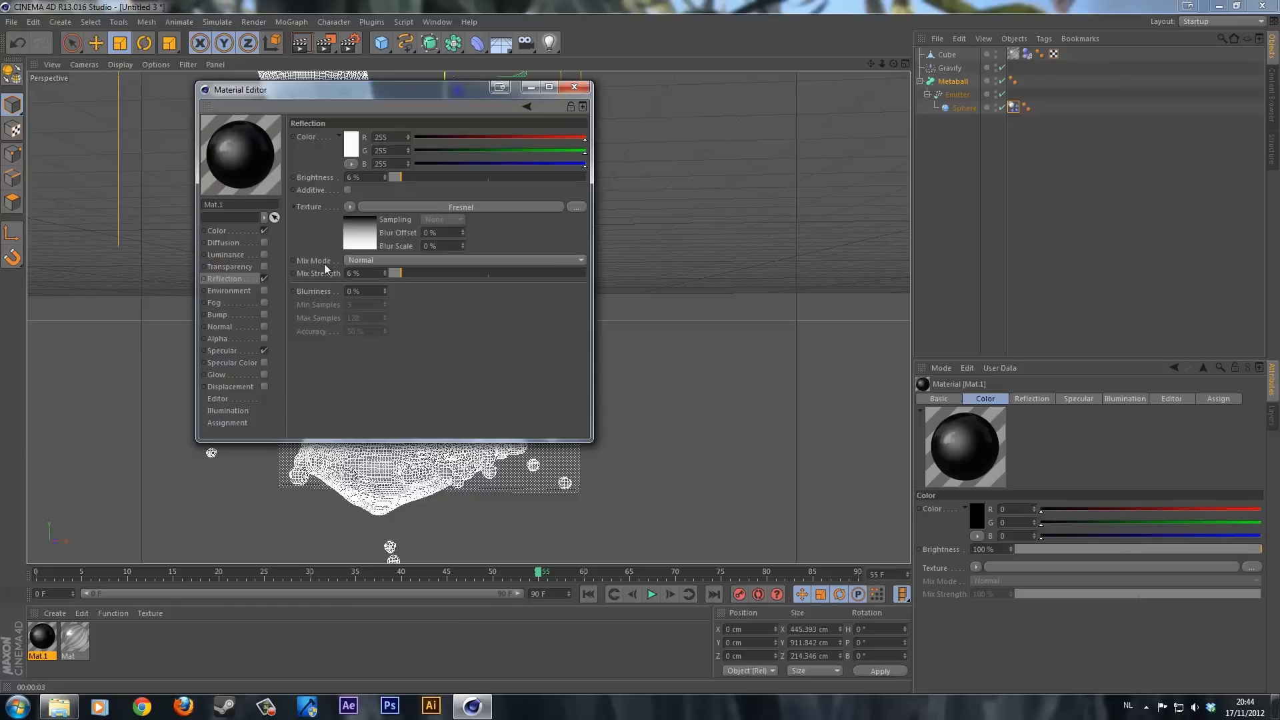
- Set Mat.1's specular height to 30% and falloff to -21%
{"action": "left_click", "coordinate": [220, 230]}
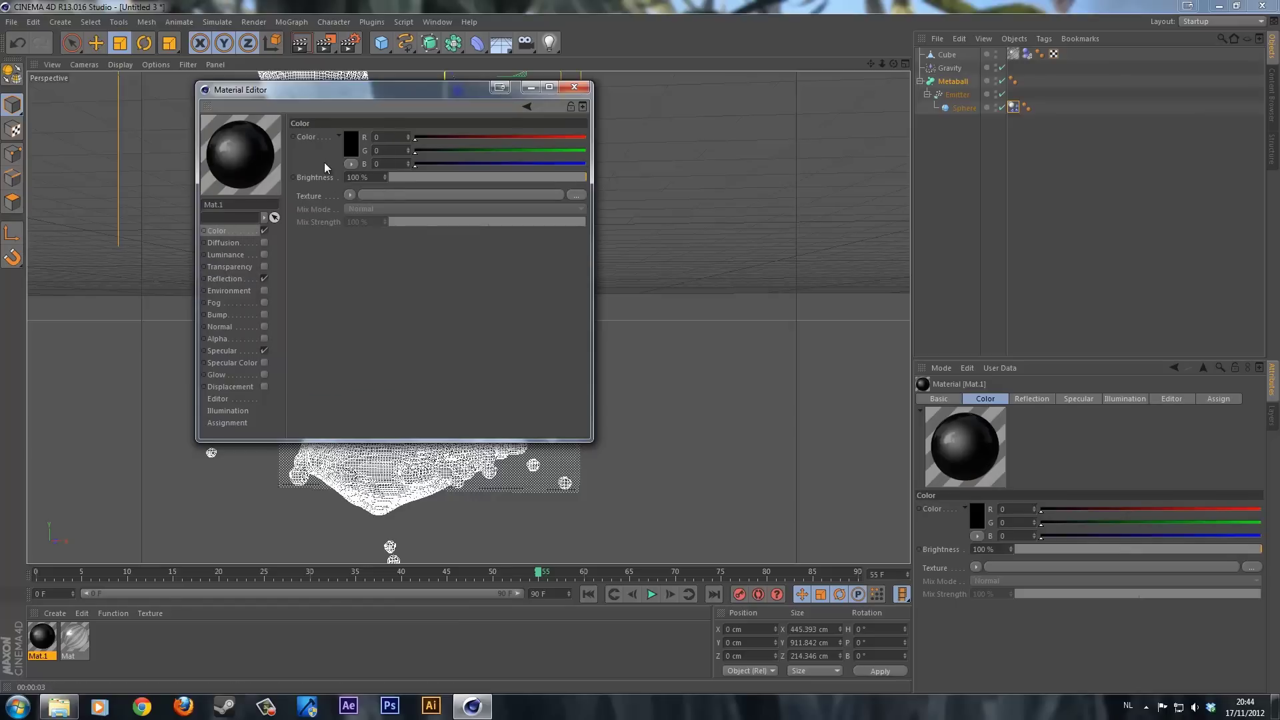
{"action": "left_click", "coordinate": [227, 351]}
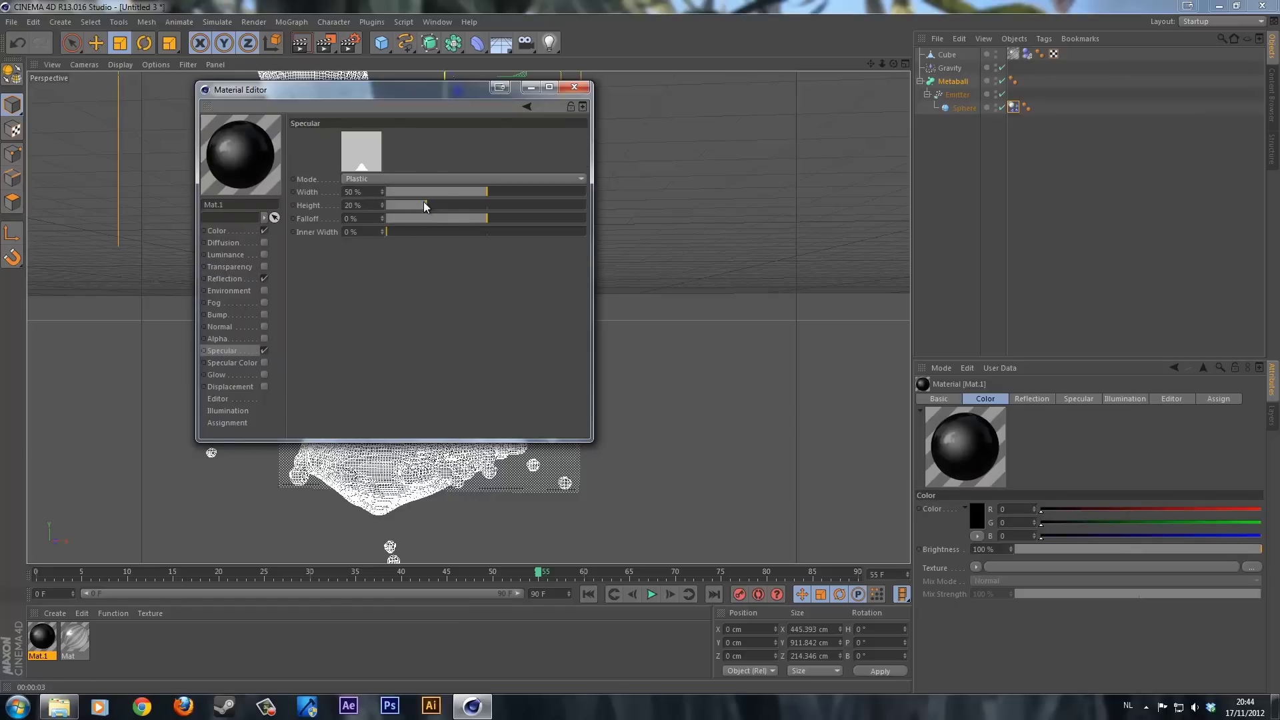
{"action": "left_click_drag", "start_coordinate": [424, 205], "coordinate": [447, 206]}
{"action": "left_click", "coordinate": [465, 219]}
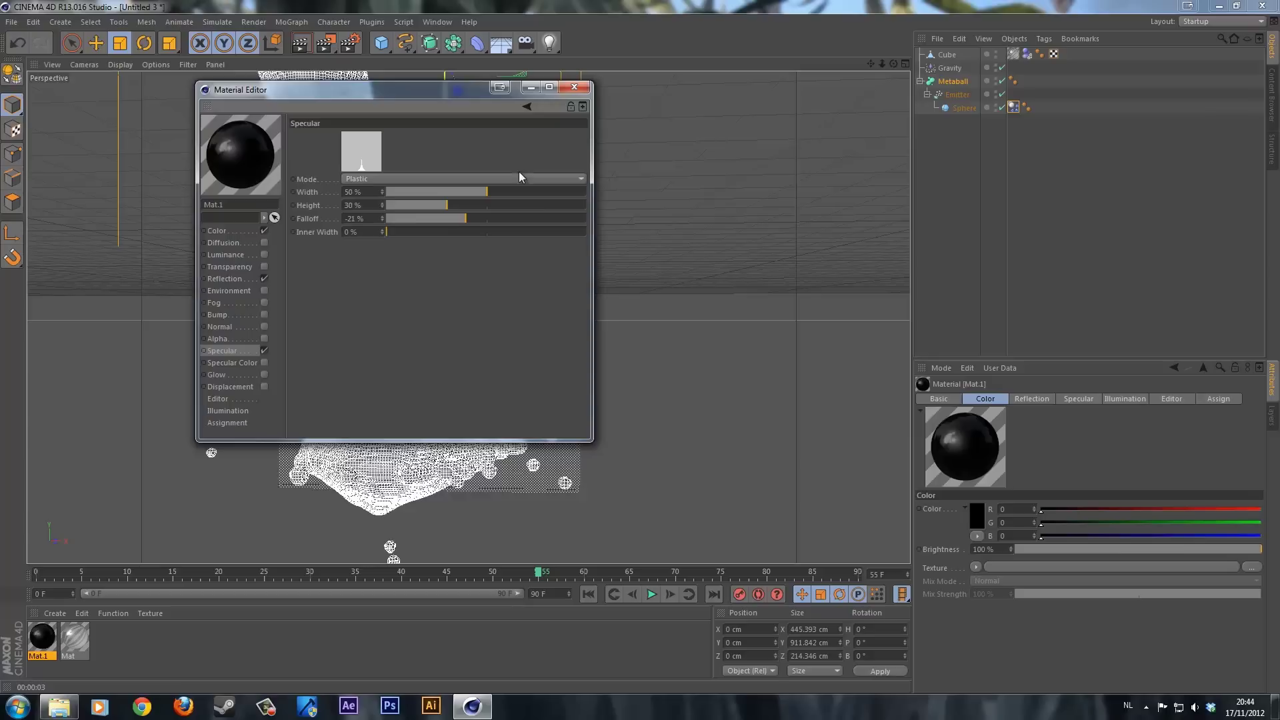
{"action": "left_click", "coordinate": [574, 87]}
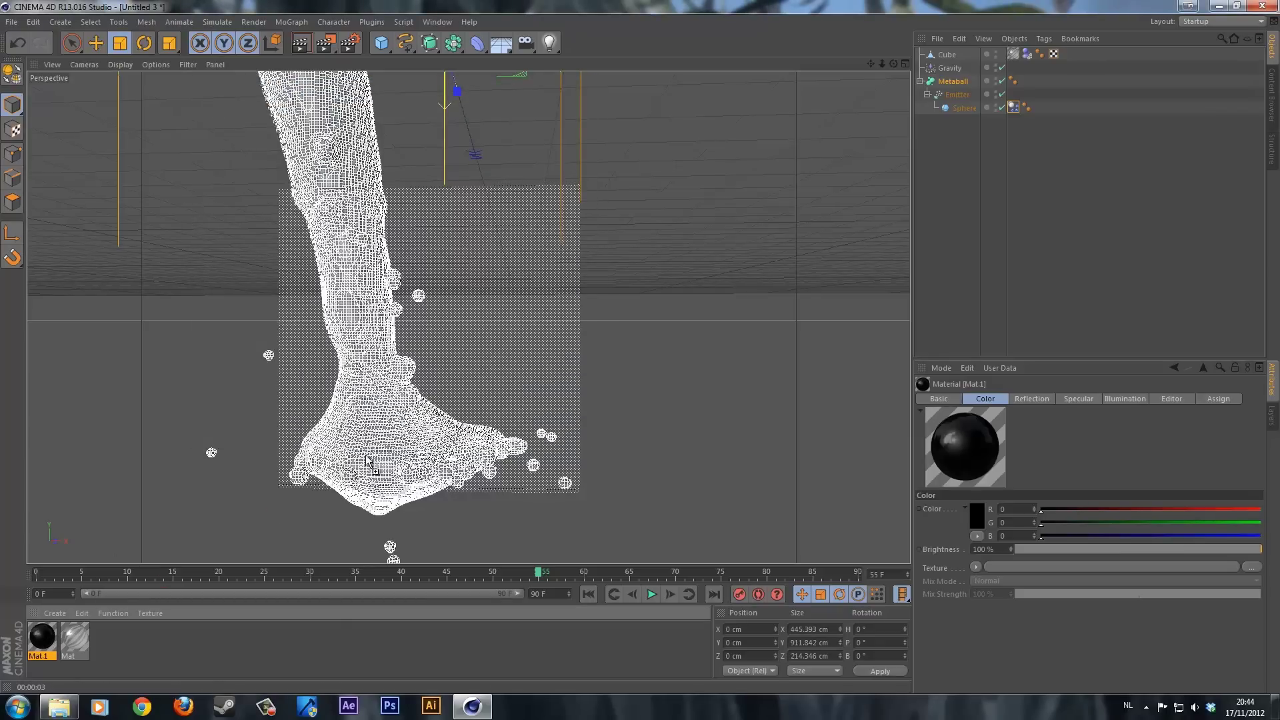
- Assign Mat.1 to the Metaball and delete the Cube object
{"action": "left_click_drag", "start_coordinate": [368, 461], "coordinate": [960, 81]}
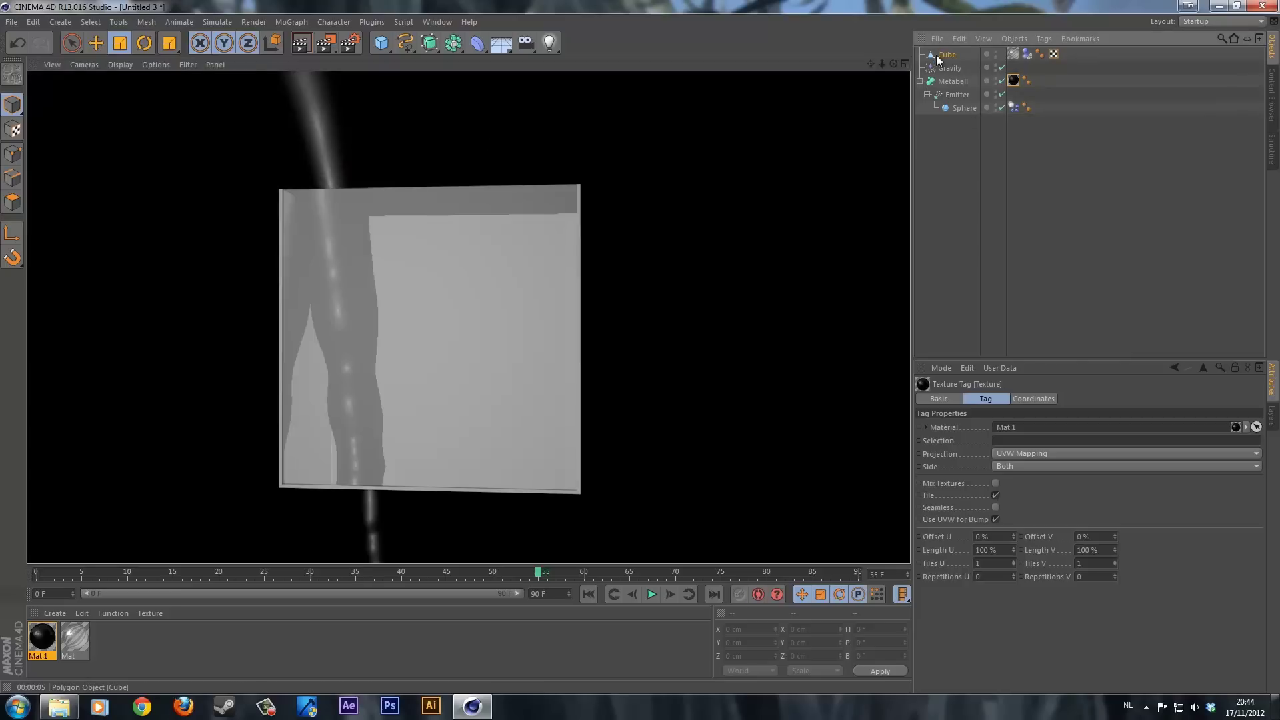
{"action": "left_click", "coordinate": [938, 56]}
{"action": "key", "text": "Delete"}
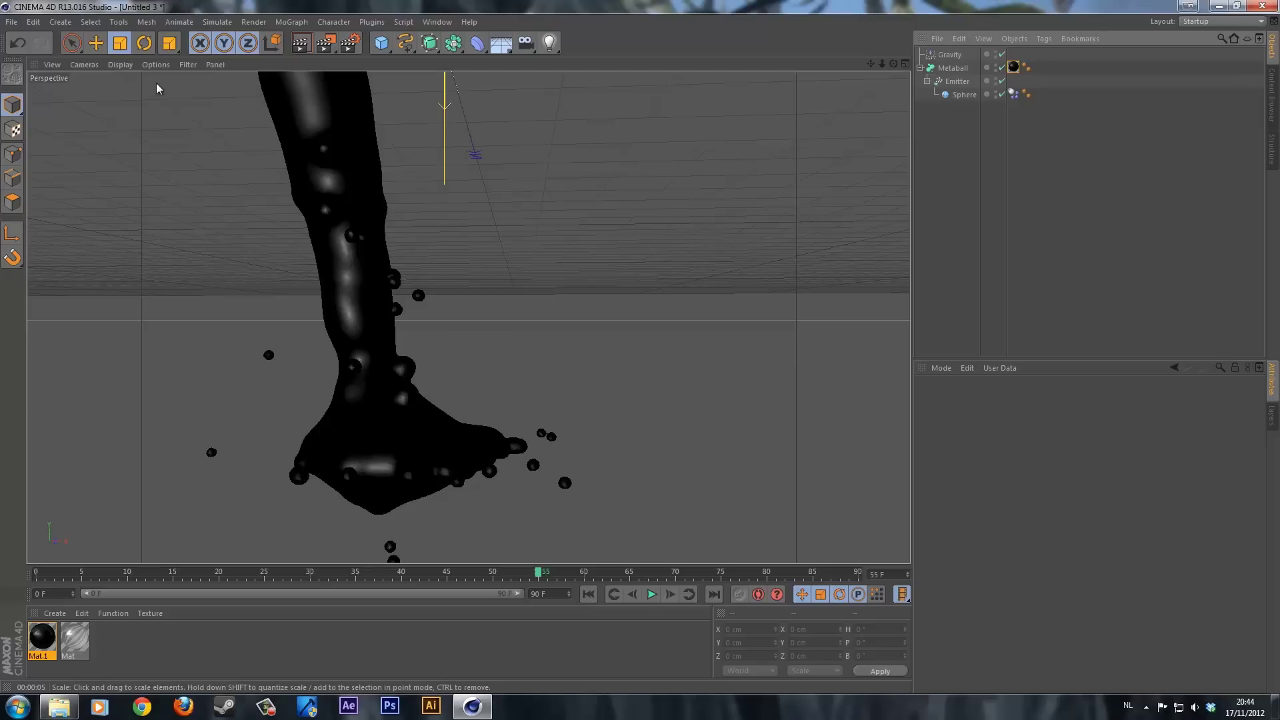
- Add a Deflector and move it down to Y -336 cm below the stream
{"action": "left_click", "coordinate": [218, 22]}
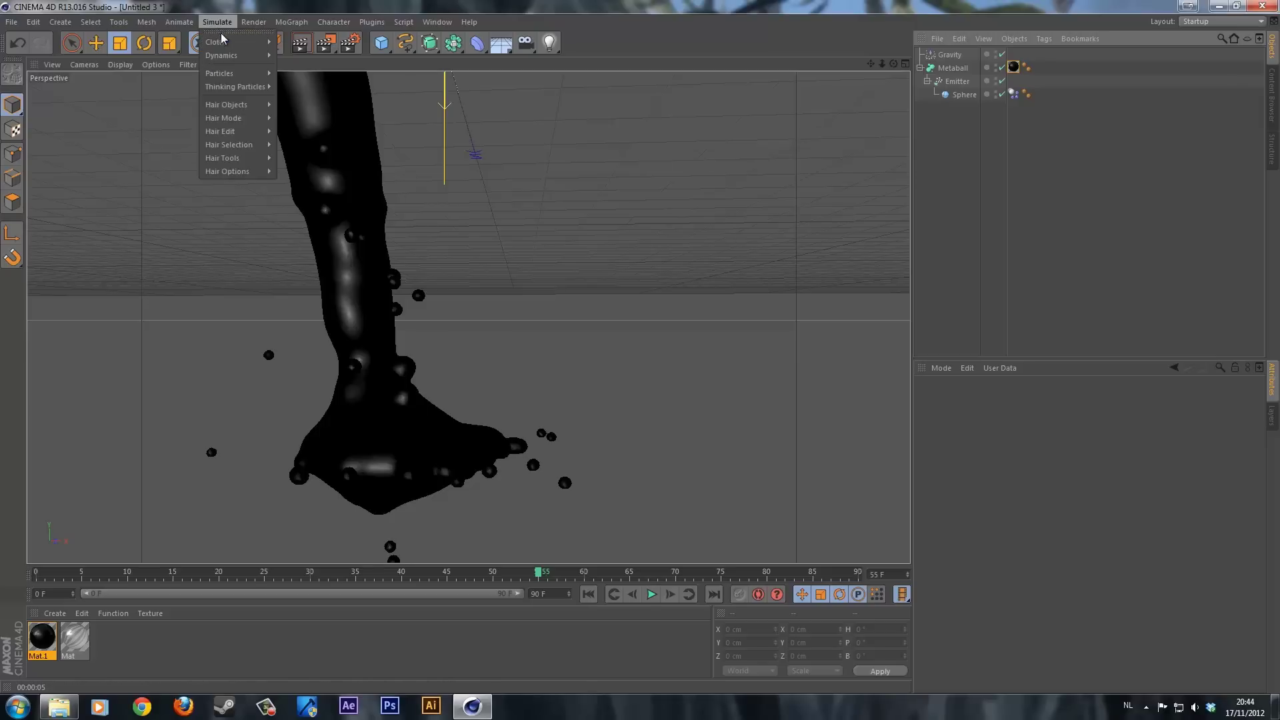
{"action": "mouse_move", "coordinate": [244, 79]}
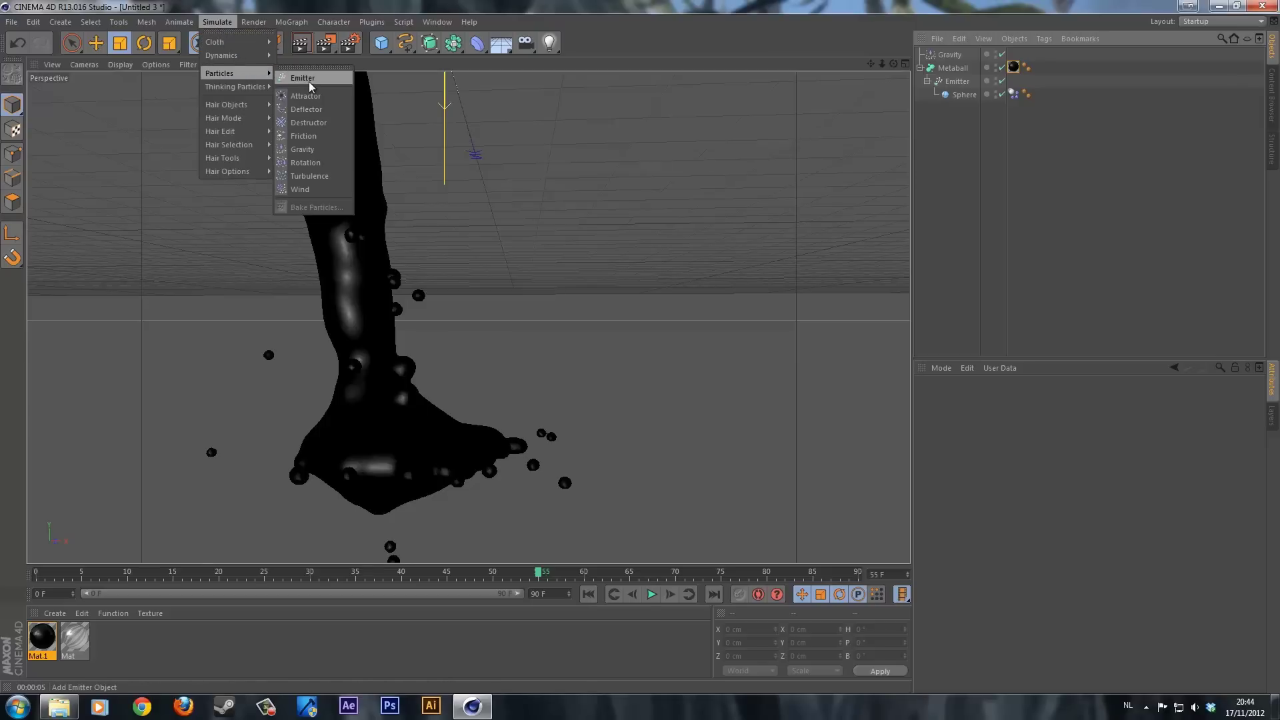
{"action": "key", "text": "Escape"}
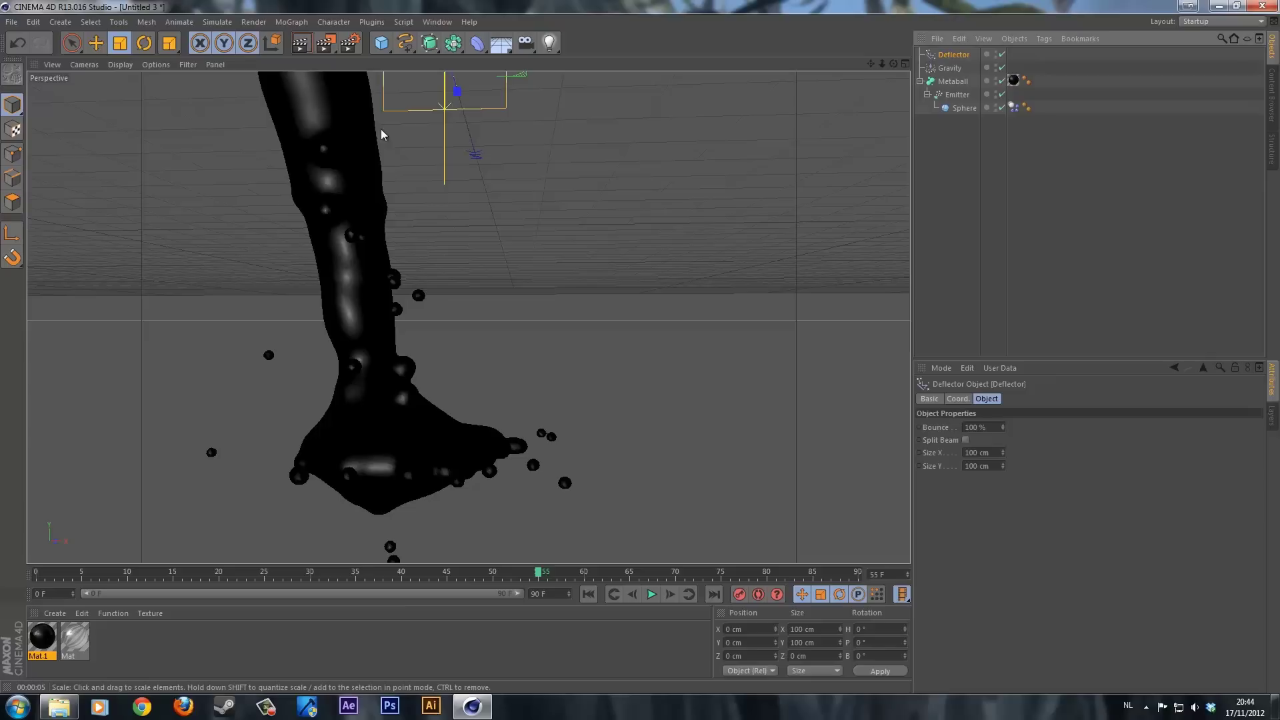
{"action": "key", "text": "e"}
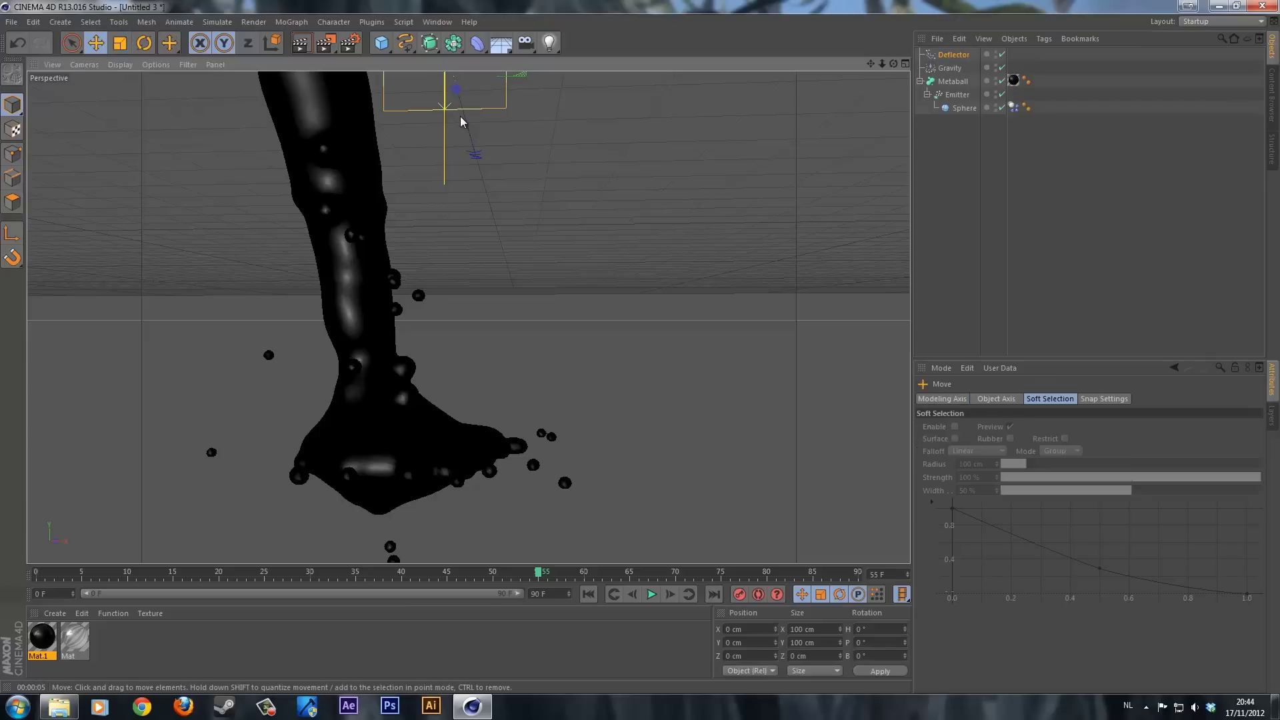
{"action": "left_click", "coordinate": [954, 56]}
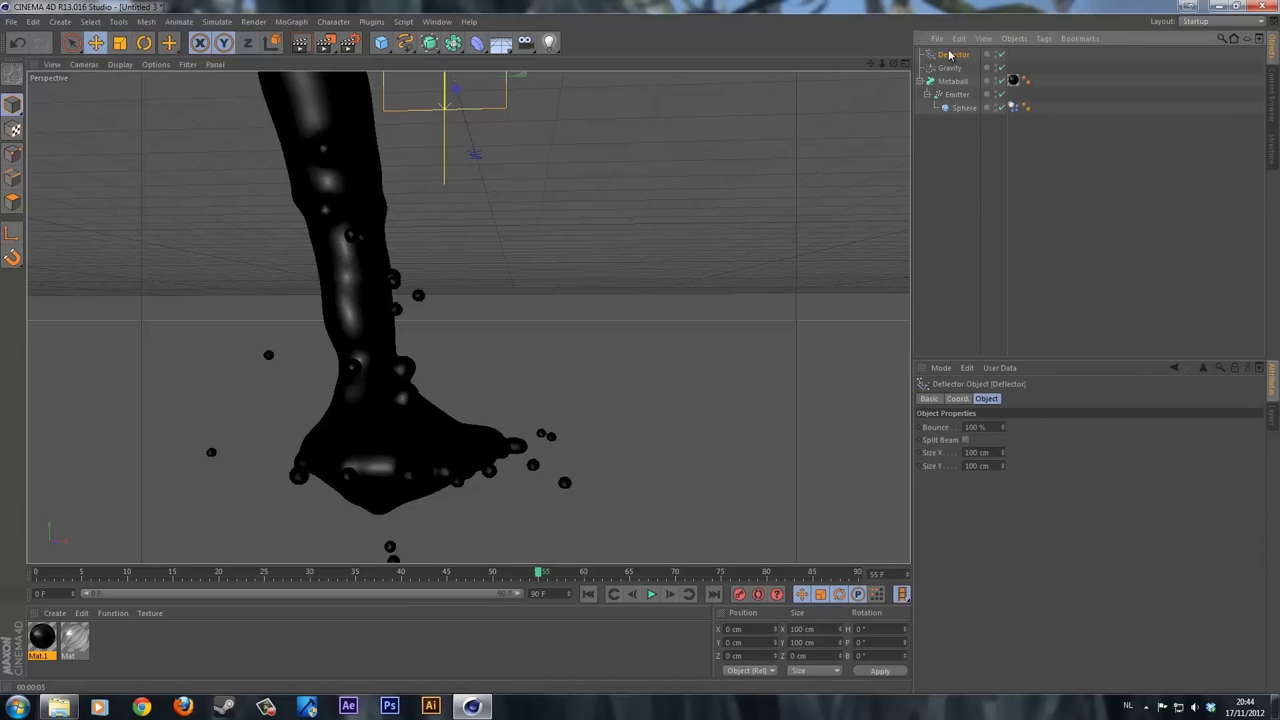
{"action": "left_click", "coordinate": [958, 399]}
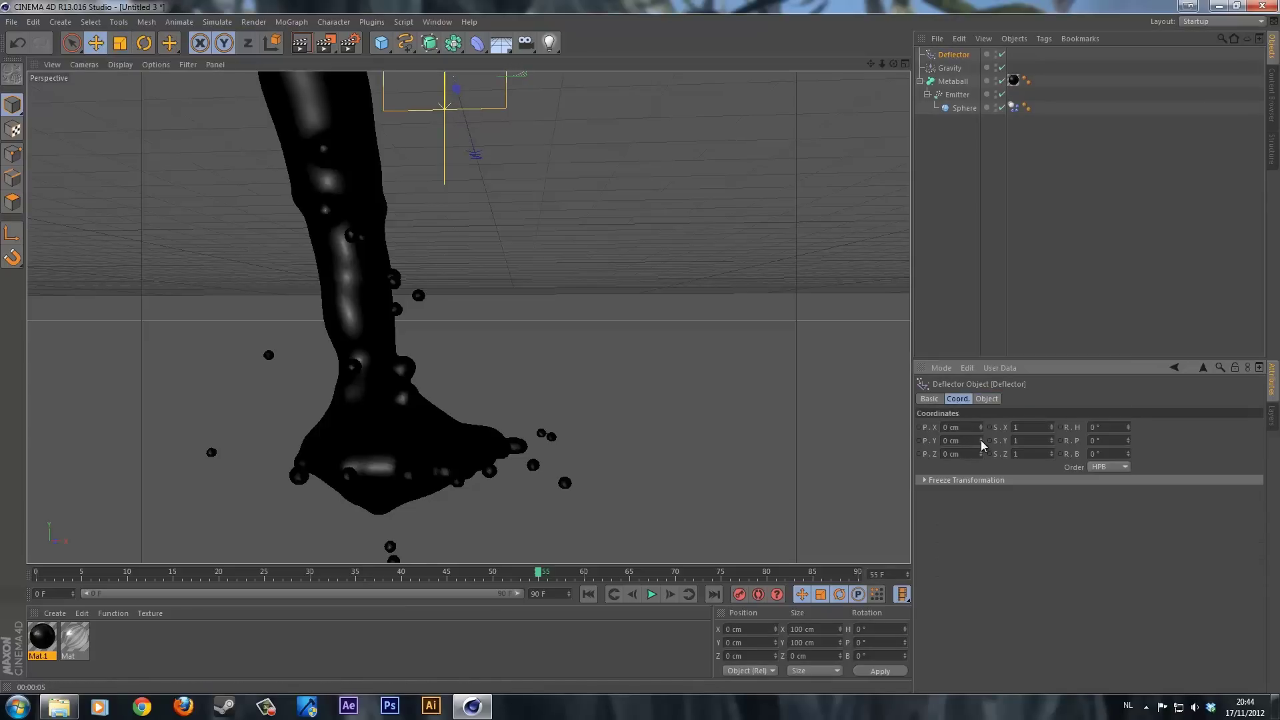
{"action": "left_click_drag", "start_coordinate": [982, 446], "coordinate": [979, 466]}
{"action": "left_click_drag", "start_coordinate": [446, 526], "coordinate": [463, 335]}
- Pitch the deflector 90° and scale it up to about 770 cm
{"action": "key", "text": "r"}
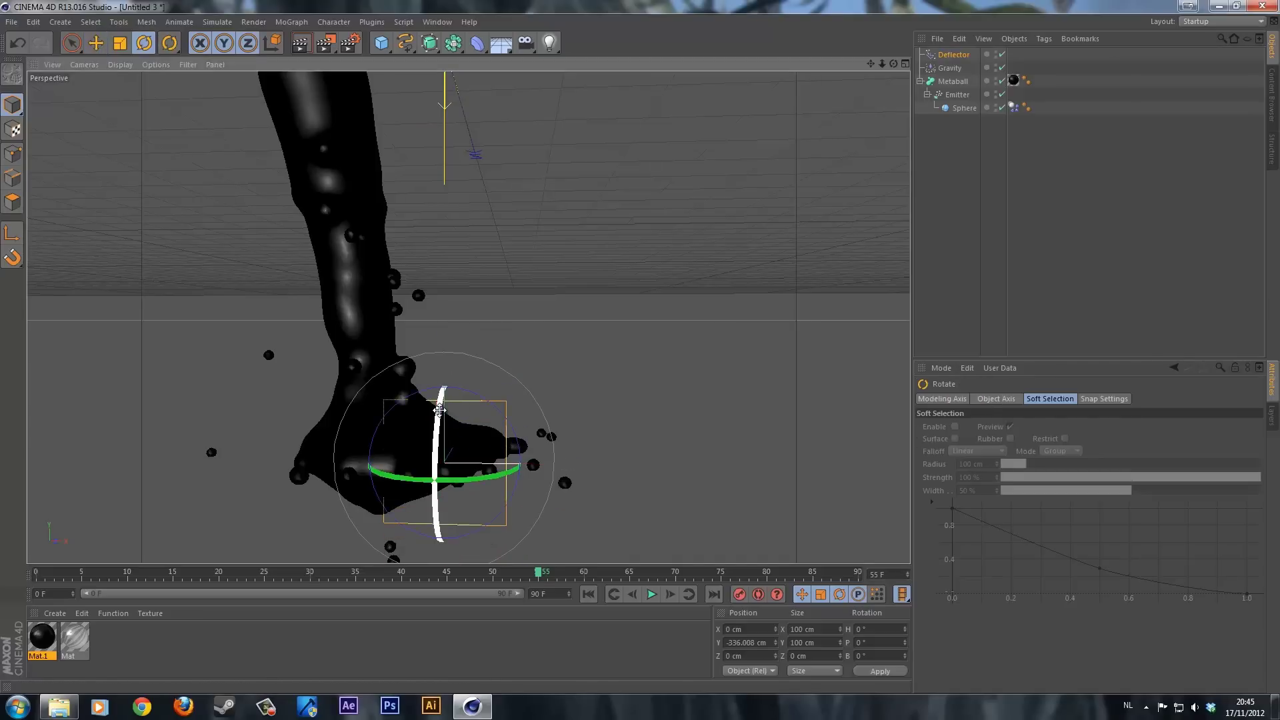
{"action": "left_click_drag", "start_coordinate": [439, 409], "coordinate": [641, 340]}
{"action": "key", "text": "t"}
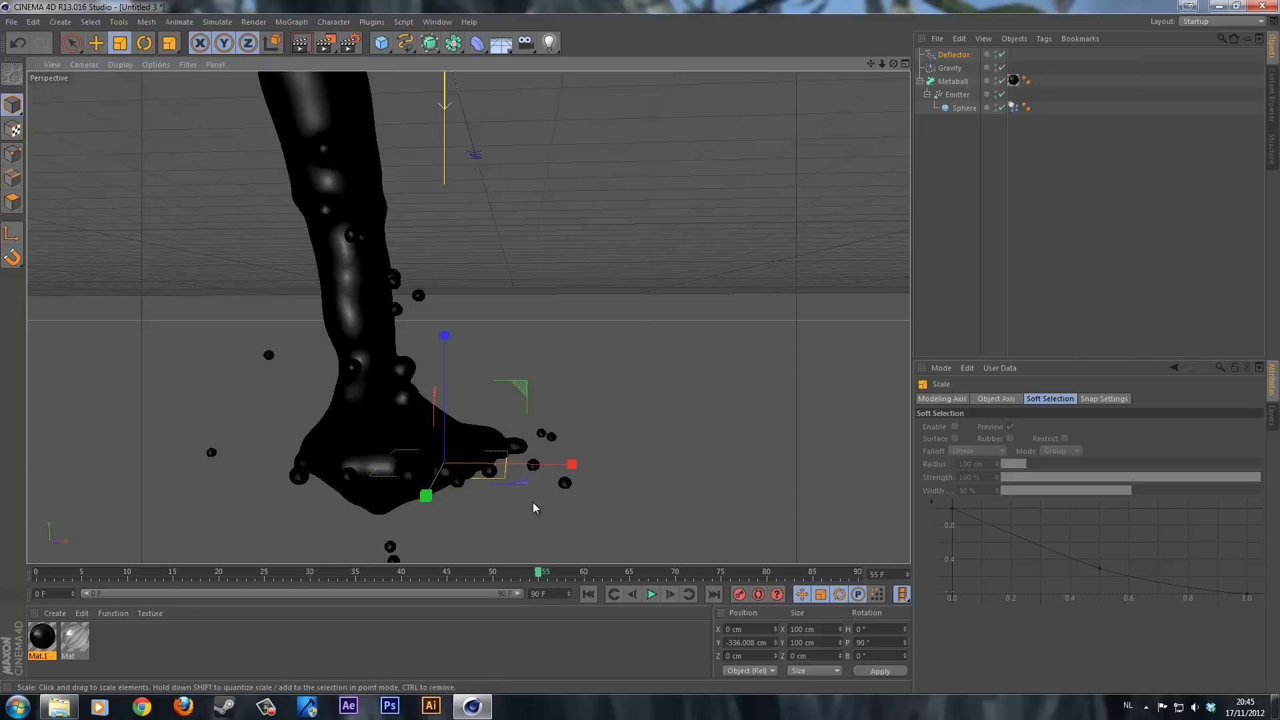
{"action": "left_click_drag", "start_coordinate": [564, 508], "coordinate": [760, 367]}
- Replay the particle simulation from frame 0, pause at frame 43 and render a preview
{"action": "left_click", "coordinate": [591, 597]}
{"action": "left_click", "coordinate": [641, 594]}
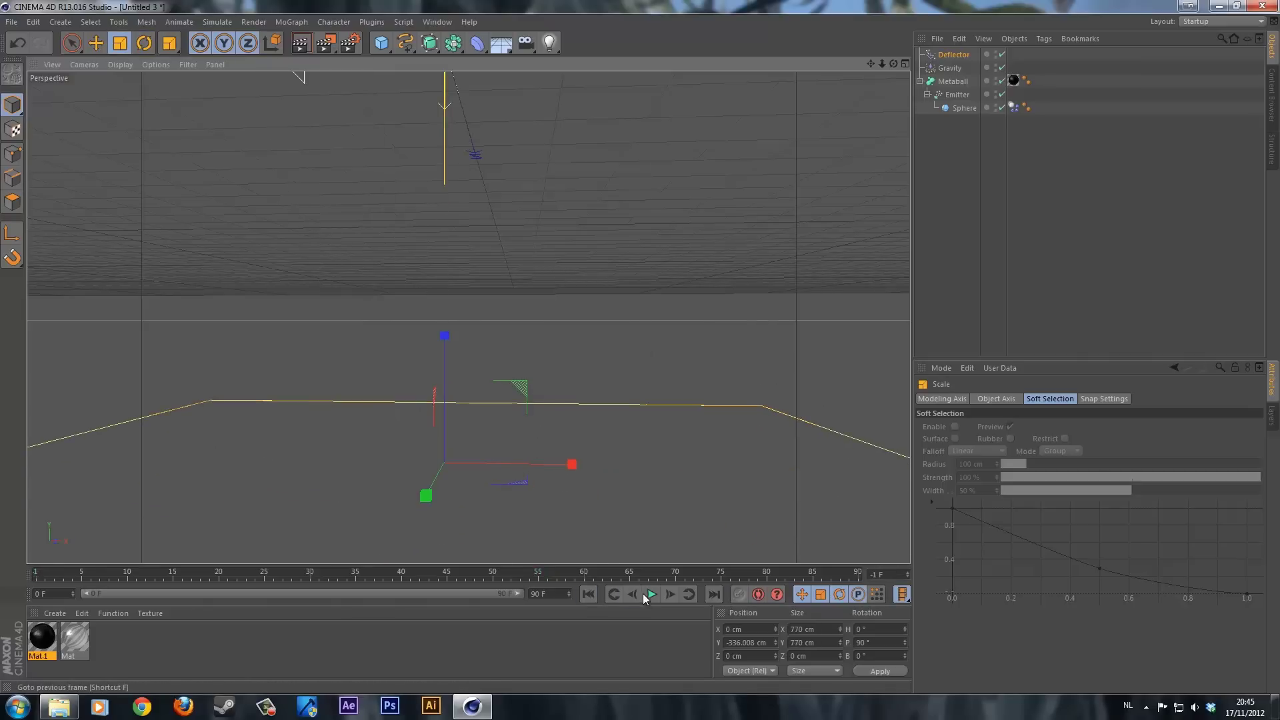
{"action": "left_click", "coordinate": [644, 594]}
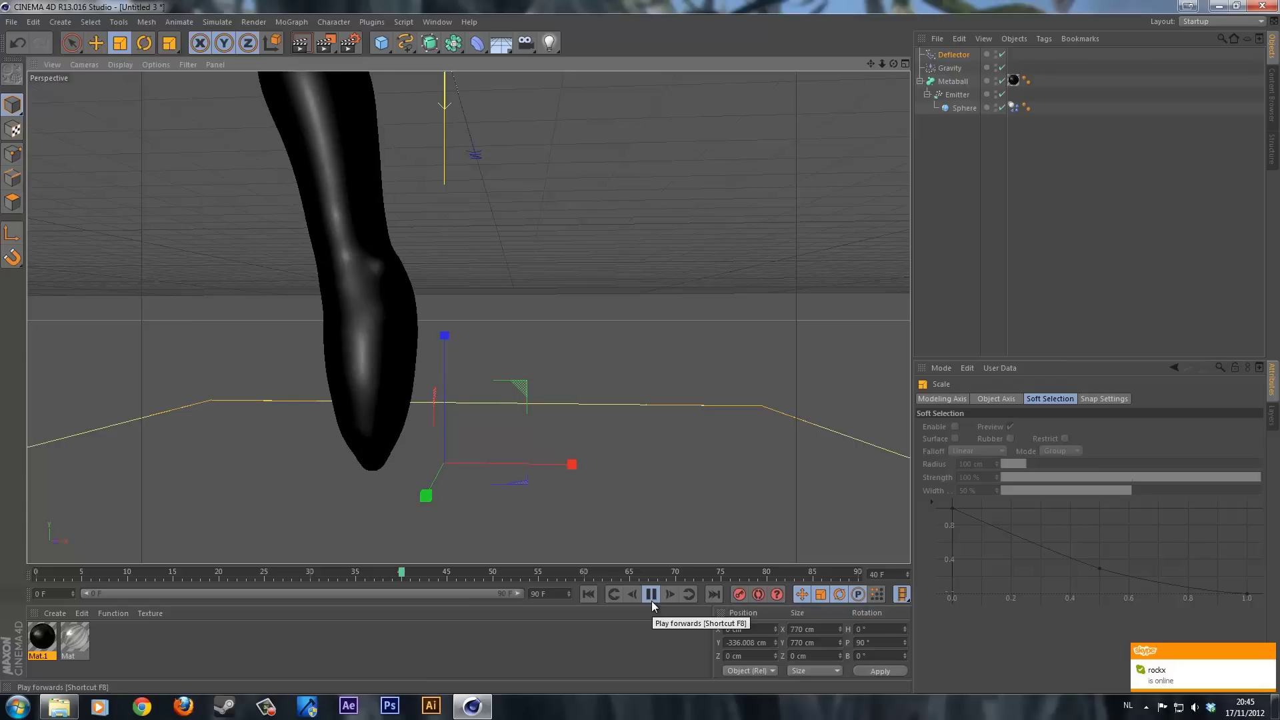
{"action": "left_click", "coordinate": [651, 594]}
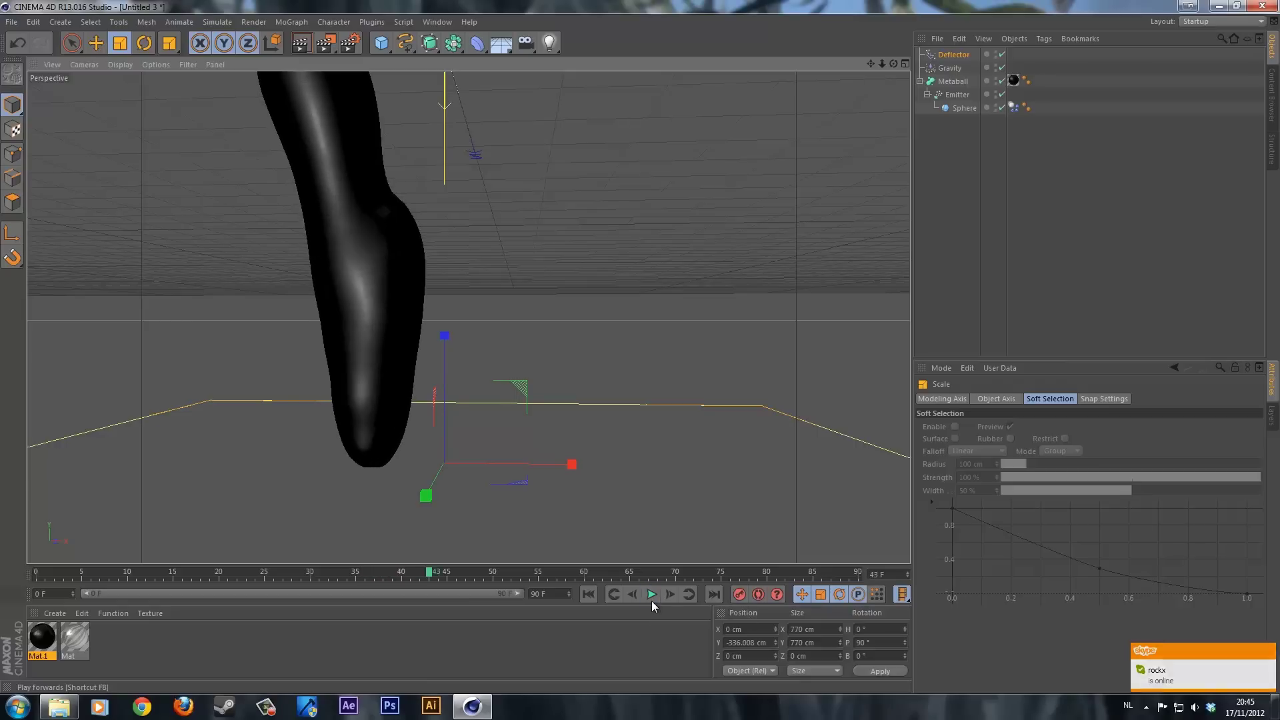
{"action": "key", "text": "ctrl+r"}
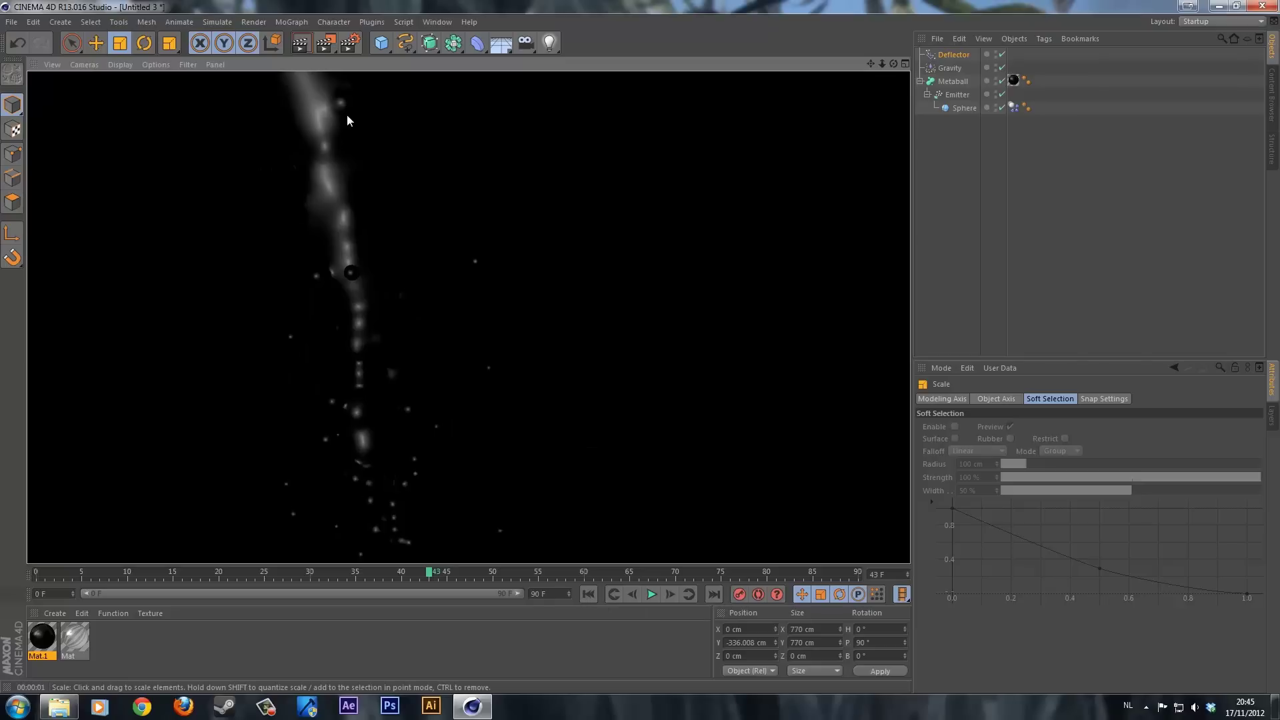
- Turn off the default light in the render settings
{"action": "left_click", "coordinate": [350, 42]}
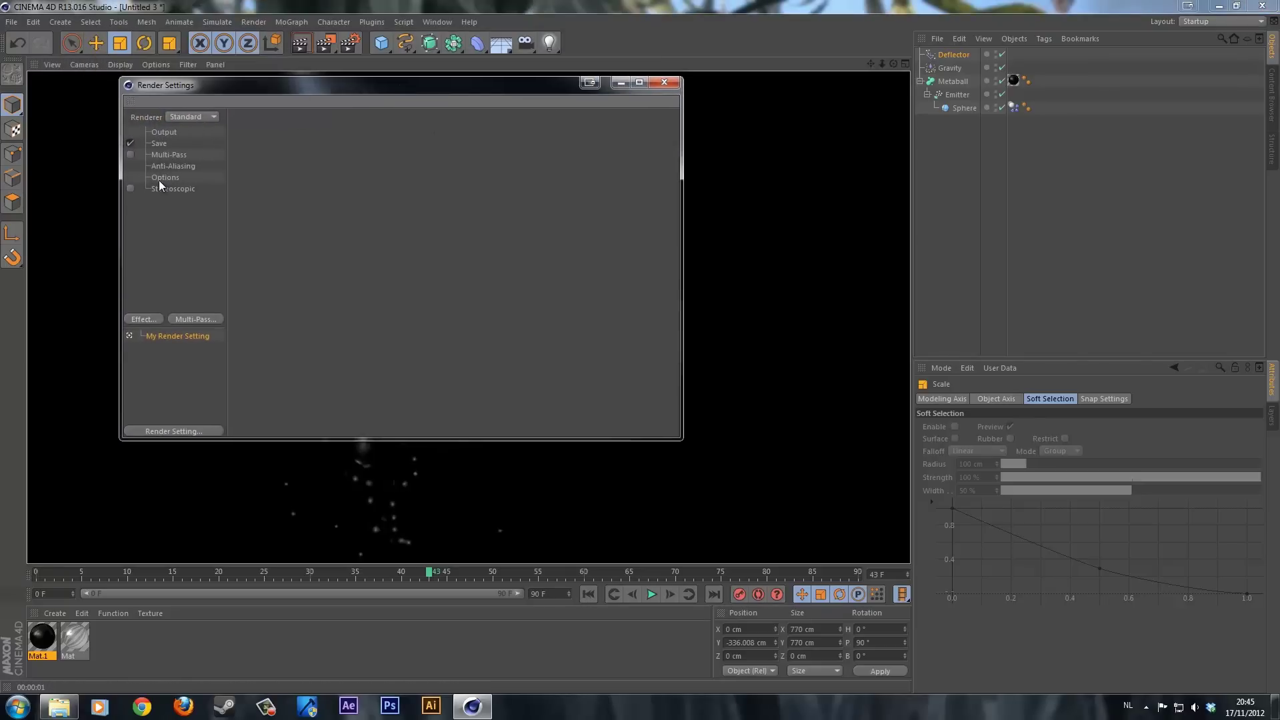
{"action": "left_click", "coordinate": [160, 179]}
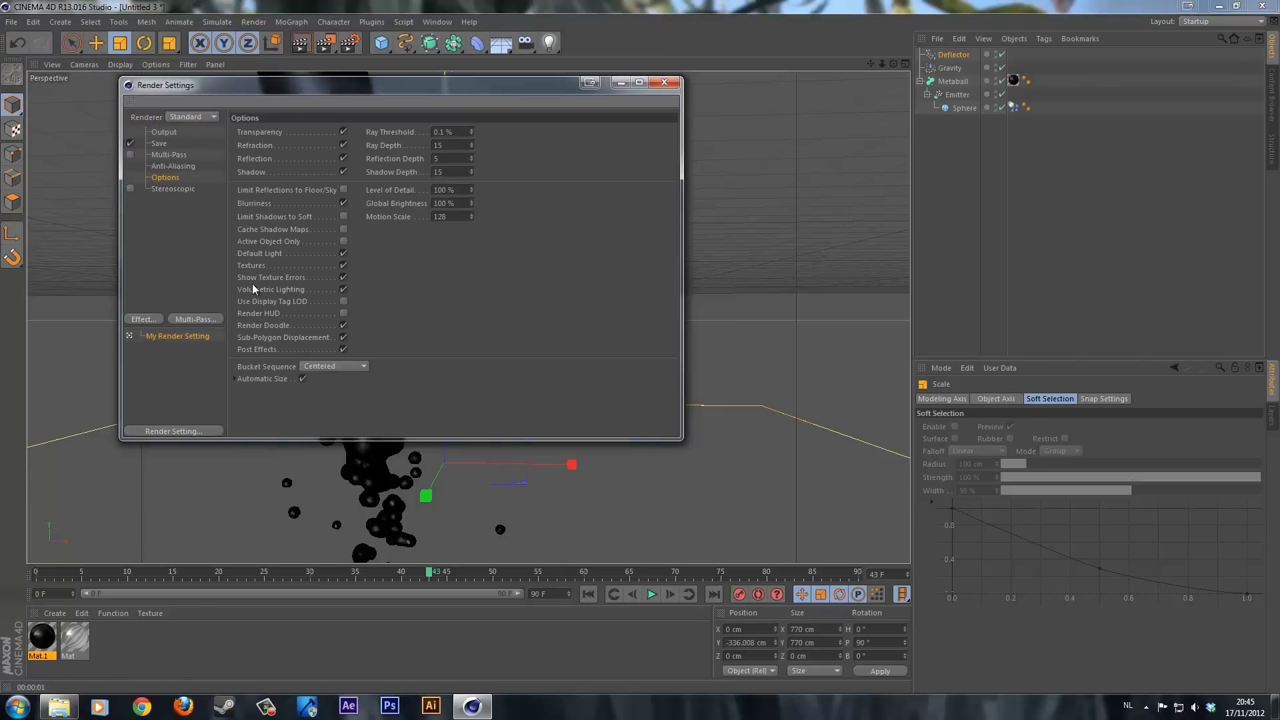
{"action": "left_click", "coordinate": [343, 255]}
{"action": "left_click", "coordinate": [665, 81]}
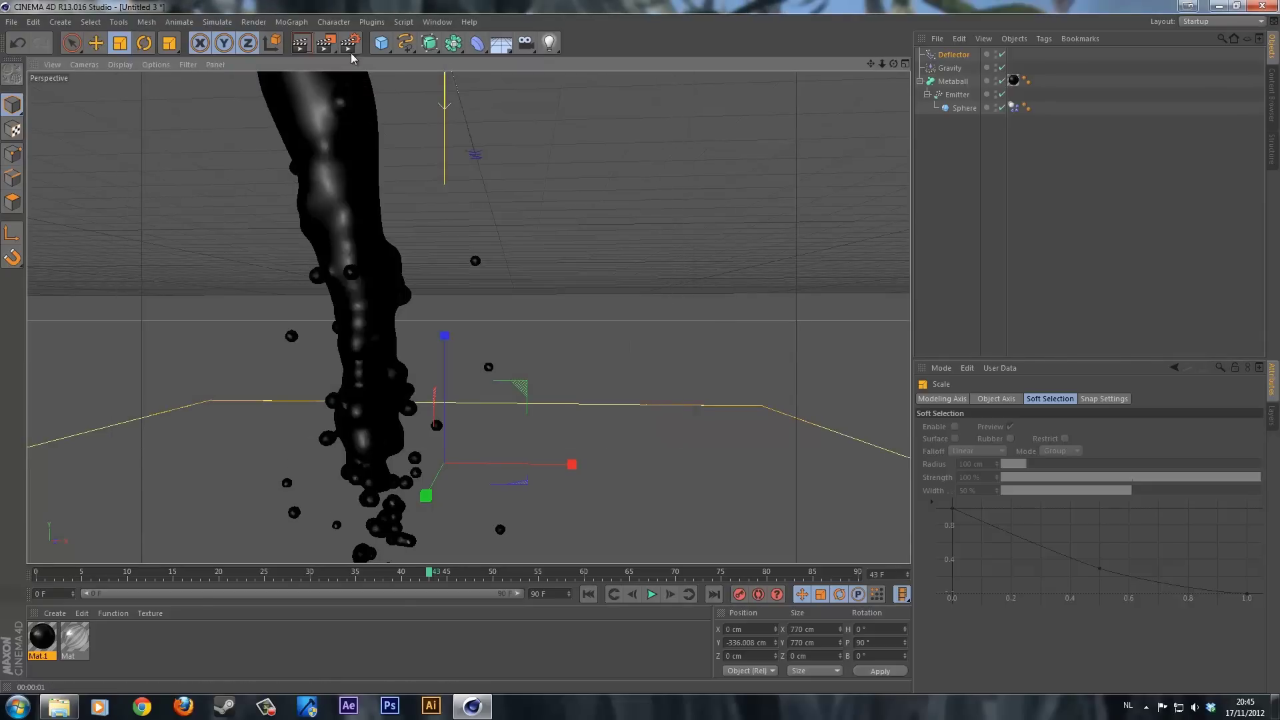
- Add an area light with soft shadow maps and move it 260 cm right
{"action": "left_click_drag", "start_coordinate": [552, 48], "coordinate": [615, 62]}
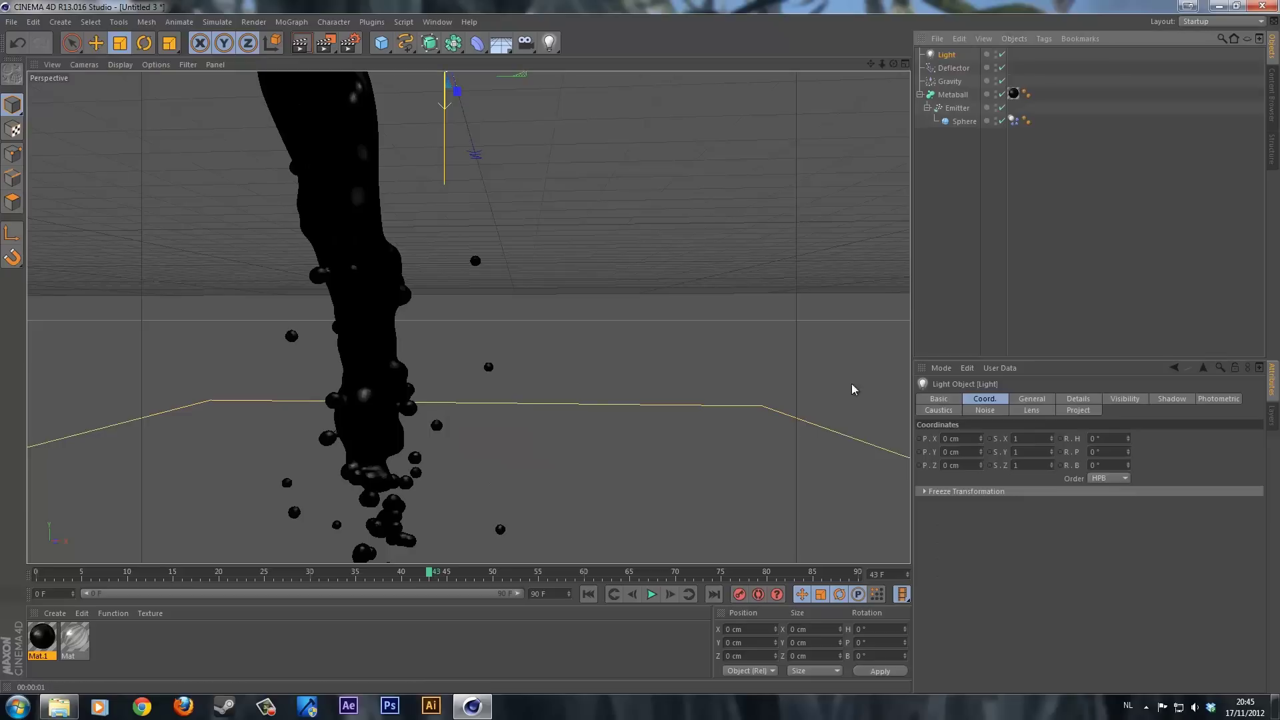
{"action": "scroll", "coordinate": [691, 284], "scroll_direction": "down", "scroll_amount": 5}
{"action": "middle_click_drag", "start_coordinate": [663, 249], "coordinate": [631, 306], "text": "alt"}
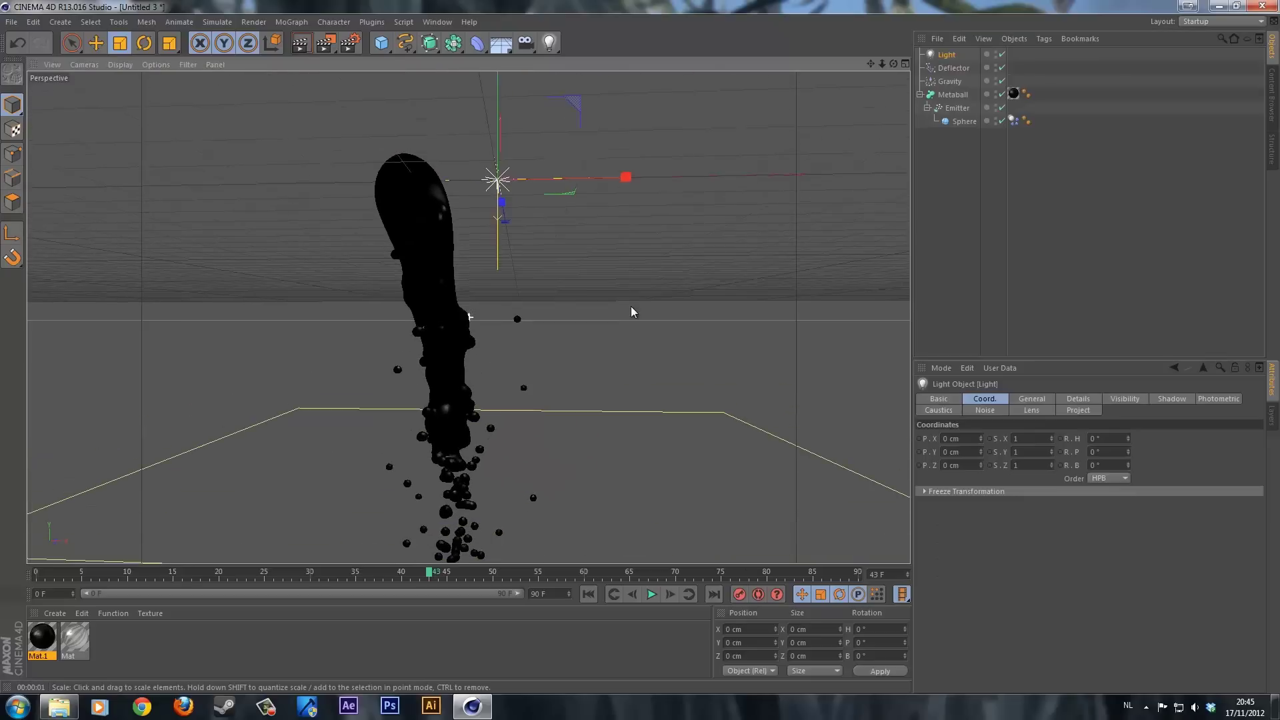
{"action": "left_click", "coordinate": [1031, 400]}
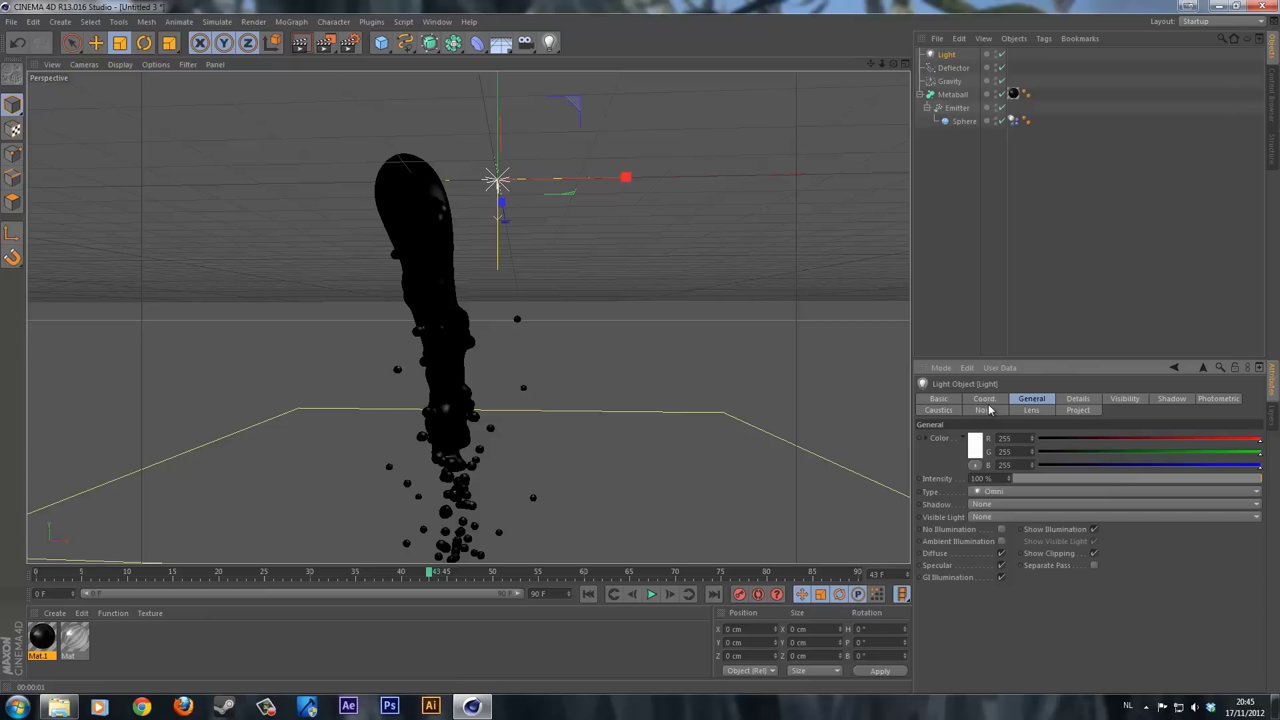
{"action": "left_click", "coordinate": [997, 494]}
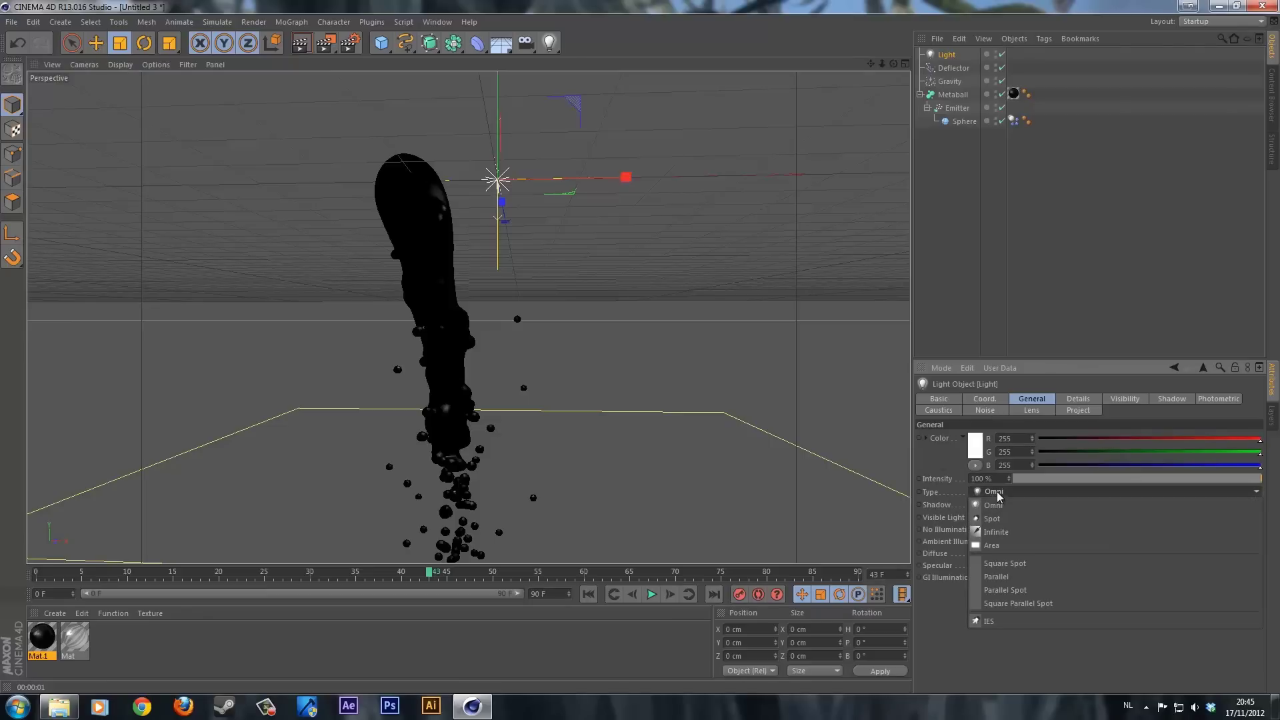
{"action": "left_click", "coordinate": [995, 542]}
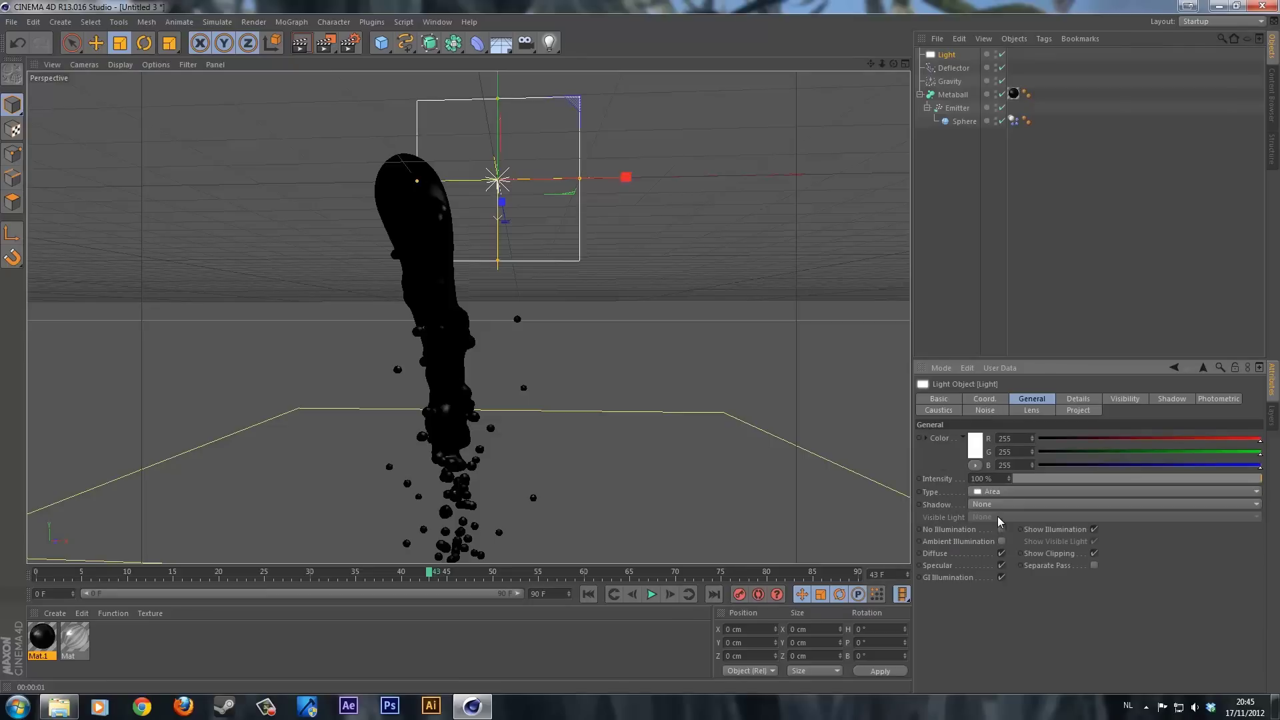
{"action": "left_click", "coordinate": [988, 505]}
{"action": "left_click", "coordinate": [1002, 530]}
{"action": "key", "text": "r"}
{"action": "key", "text": "e"}
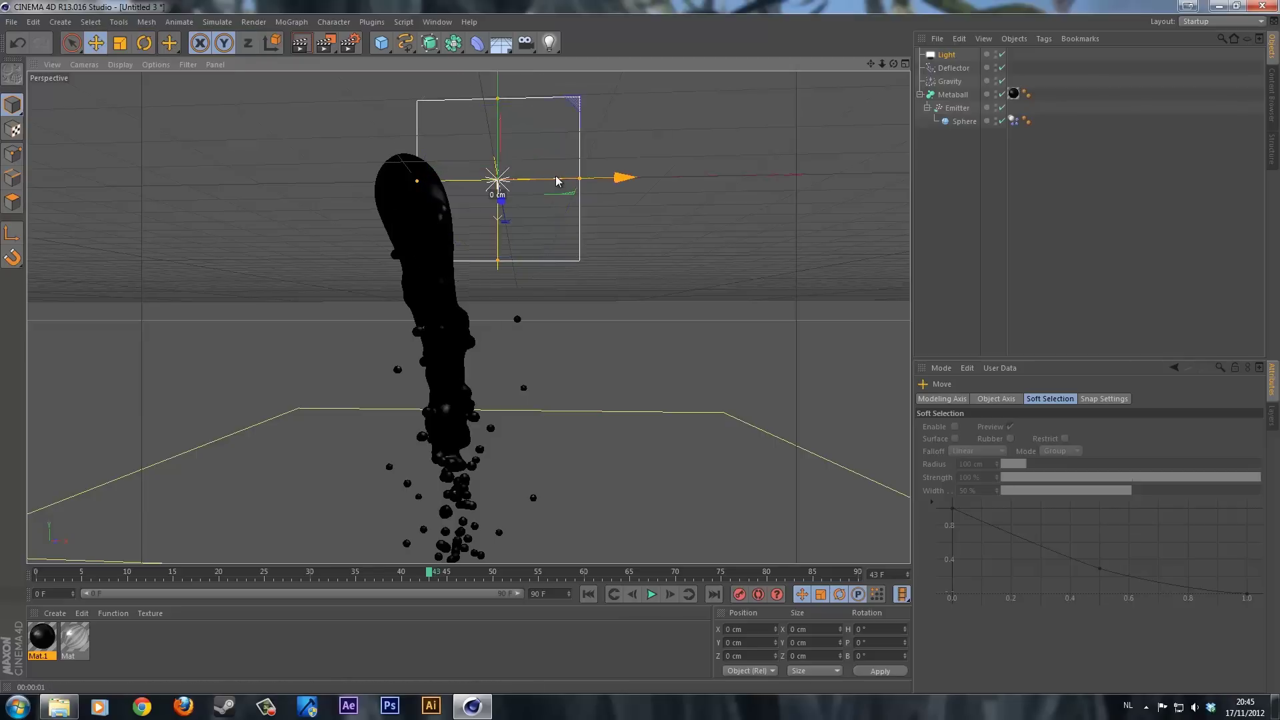
{"action": "left_click_drag", "start_coordinate": [600, 182], "coordinate": [672, 235]}
{"action": "key", "text": "r"}
- Add a second area light, Light.1, with soft shadow maps
{"action": "left_click", "coordinate": [549, 43]}
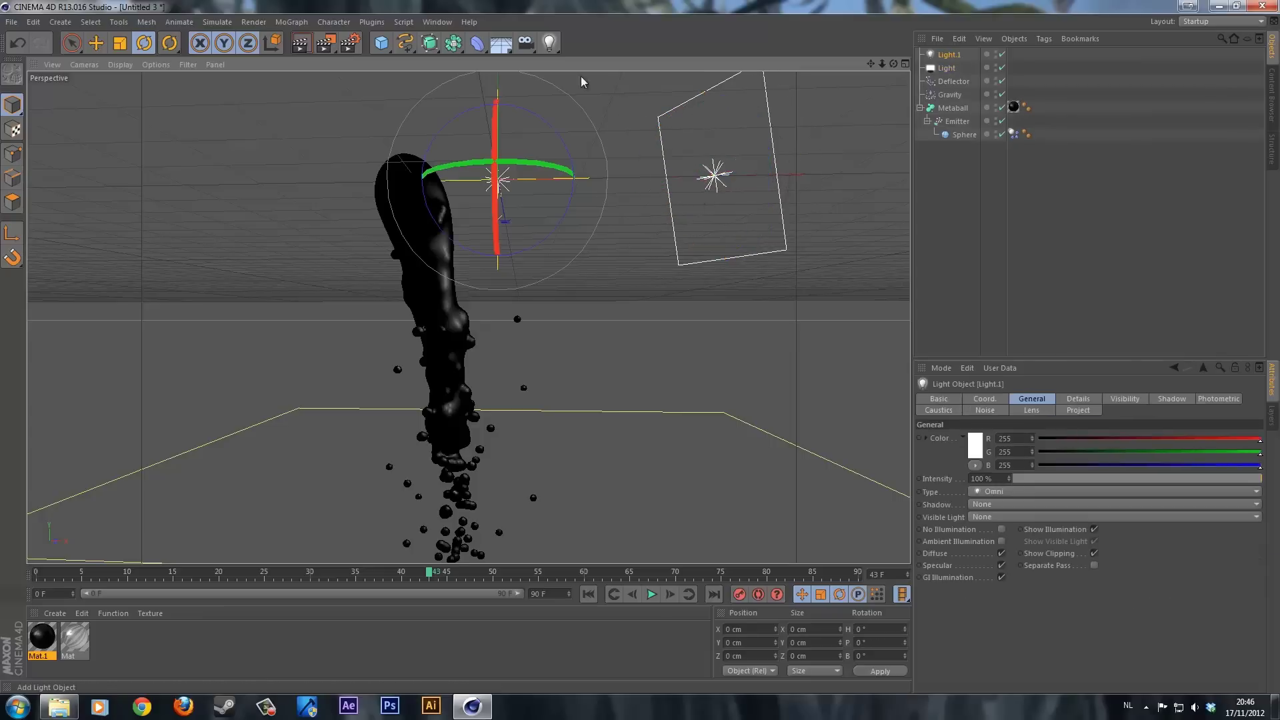
{"action": "left_click", "coordinate": [992, 491]}
{"action": "left_click", "coordinate": [994, 544]}
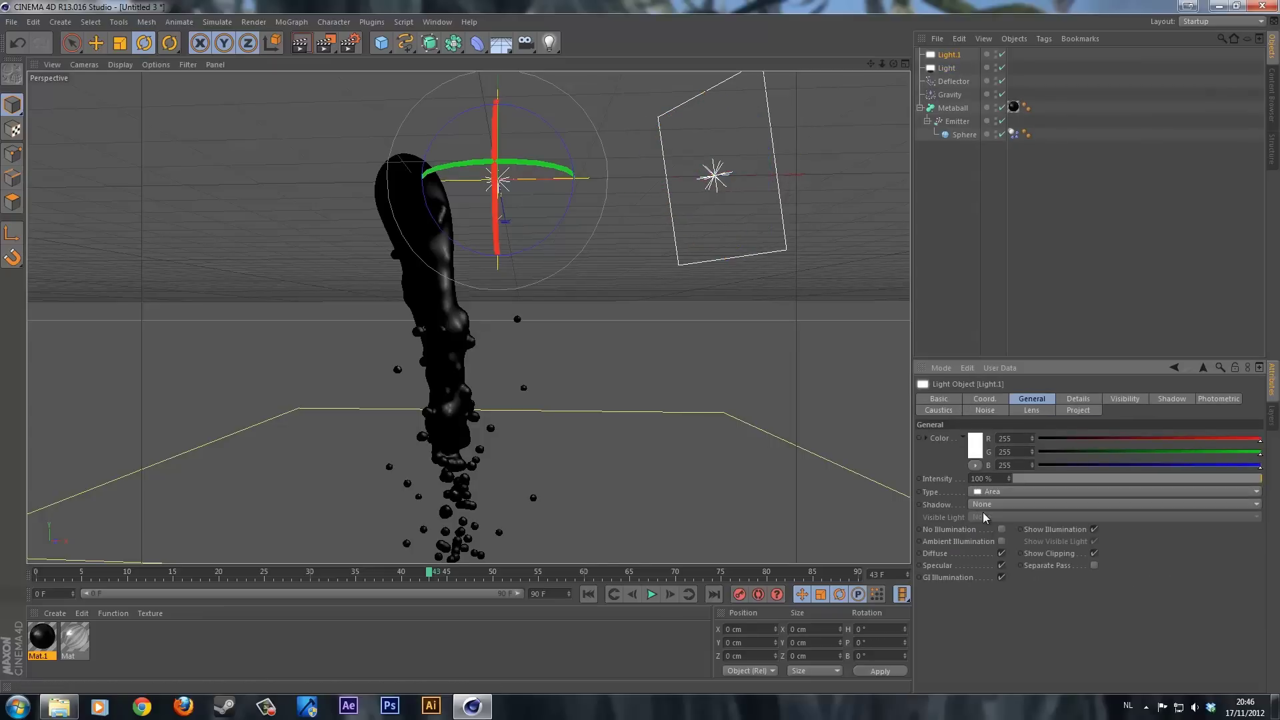
{"action": "left_click", "coordinate": [993, 504]}
{"action": "left_click", "coordinate": [995, 532]}
- Place Light.1 up and left of the stream and angle it toward the liquid
{"action": "key", "text": "e"}
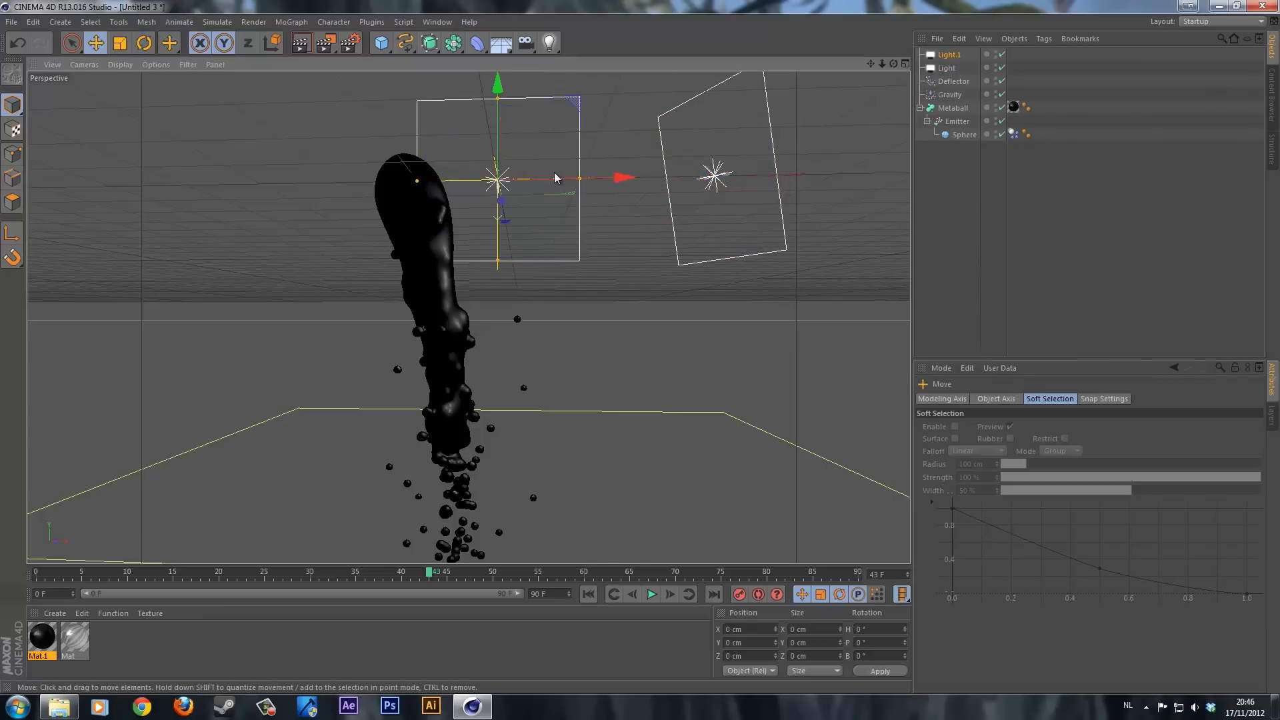
{"action": "key", "text": "r"}
{"action": "left_click_drag", "start_coordinate": [534, 174], "coordinate": [237, 155]}
{"action": "key", "text": "e"}
{"action": "key", "text": "r"}
{"action": "key", "text": "z"}
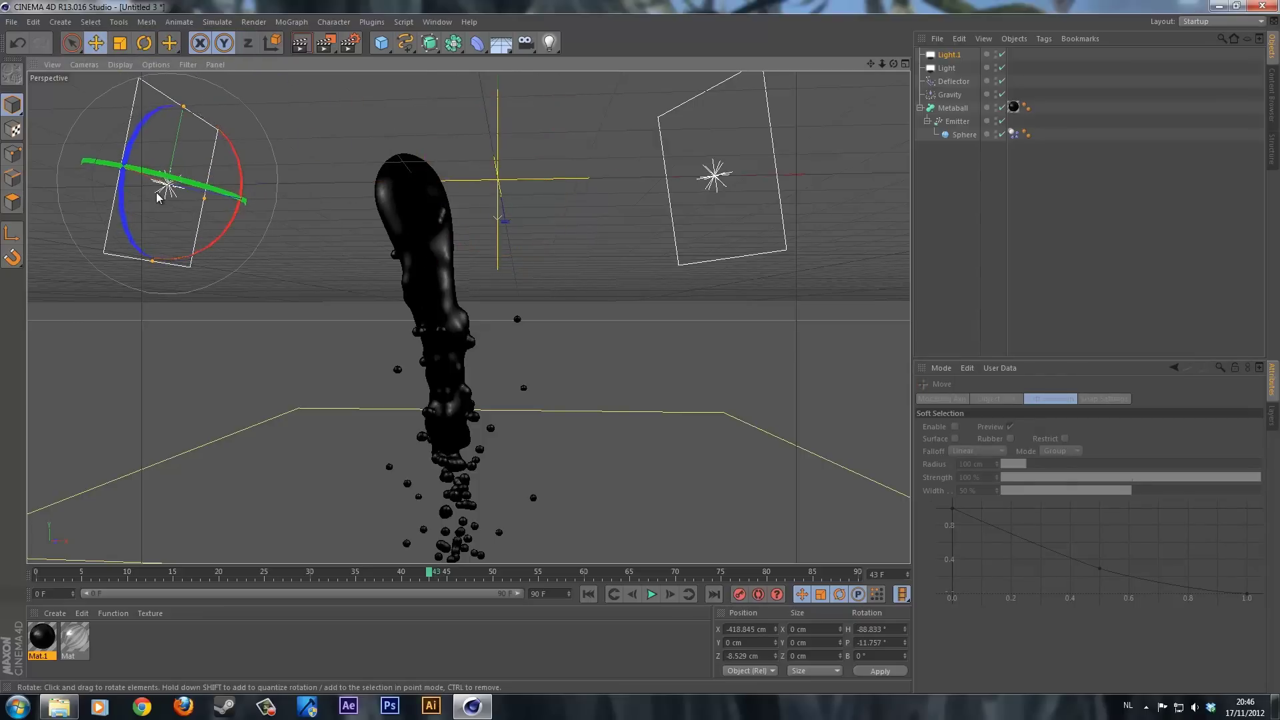
{"action": "key", "text": "e"}
{"action": "left_click_drag", "start_coordinate": [148, 180], "coordinate": [51, 172]}
{"action": "key", "text": "z"}
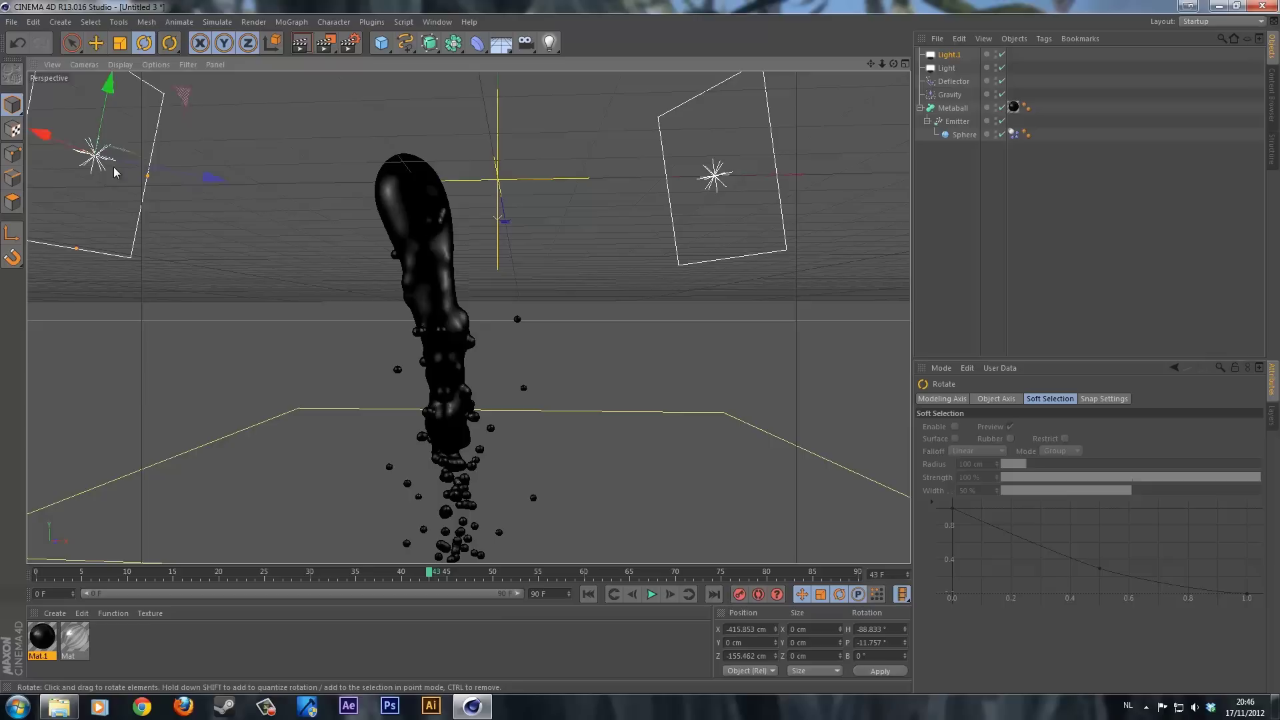
{"action": "key", "text": "r"}
{"action": "left_click_drag", "start_coordinate": [130, 157], "coordinate": [166, 175]}
{"action": "left_click_drag", "start_coordinate": [162, 122], "coordinate": [168, 154]}
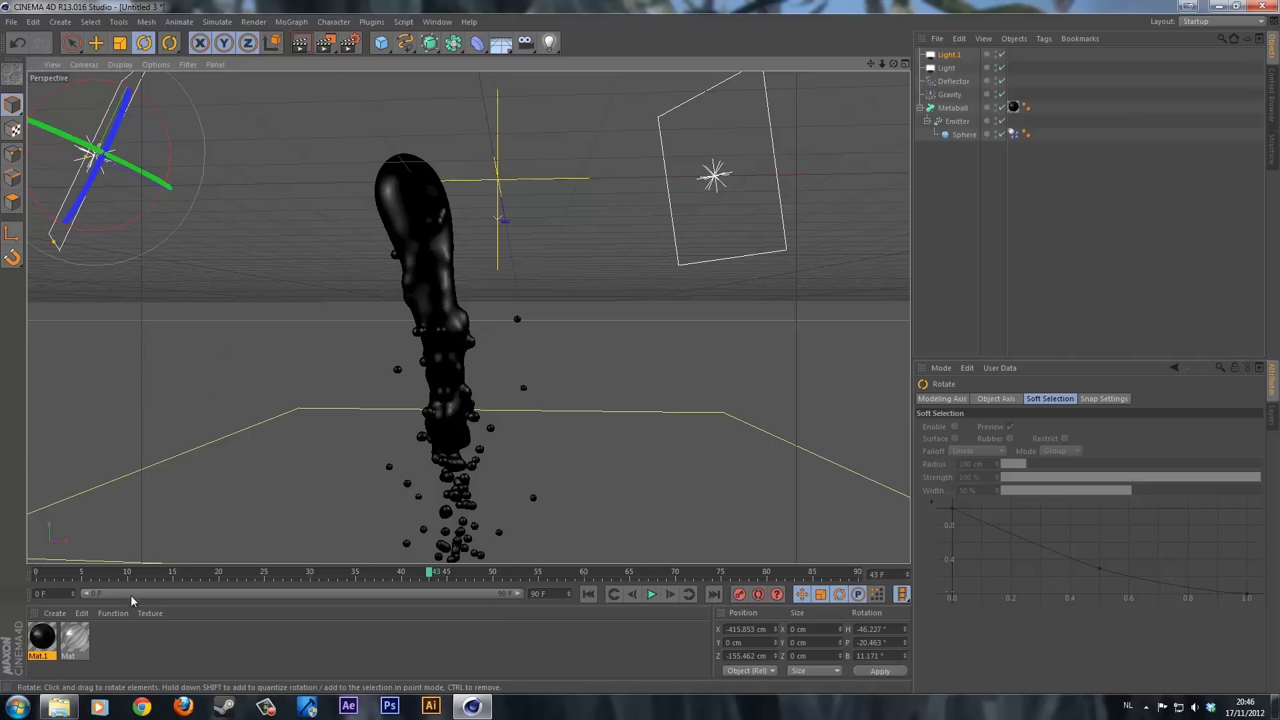
- Give Light.1 a warm pale orange colour
{"action": "left_click", "coordinate": [949, 56]}
{"action": "left_click", "coordinate": [976, 446]}
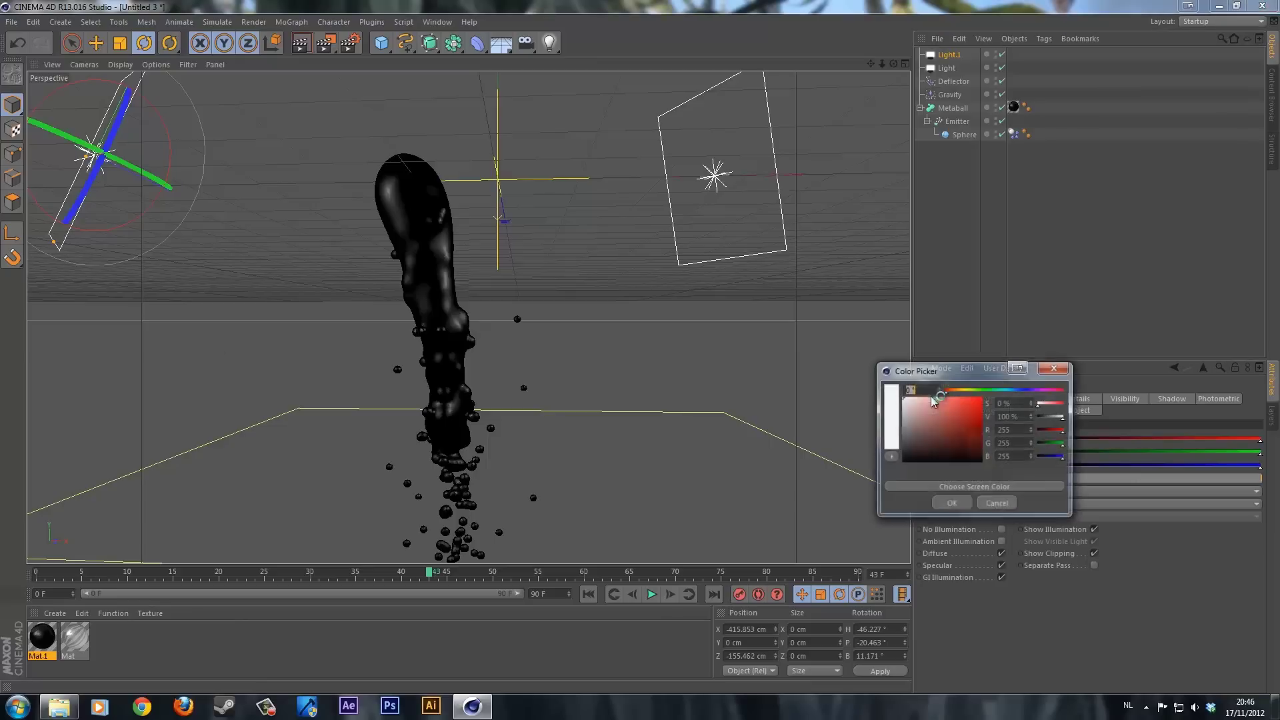
{"action": "left_click", "coordinate": [909, 401]}
{"action": "left_click_drag", "start_coordinate": [949, 391], "coordinate": [957, 394]}
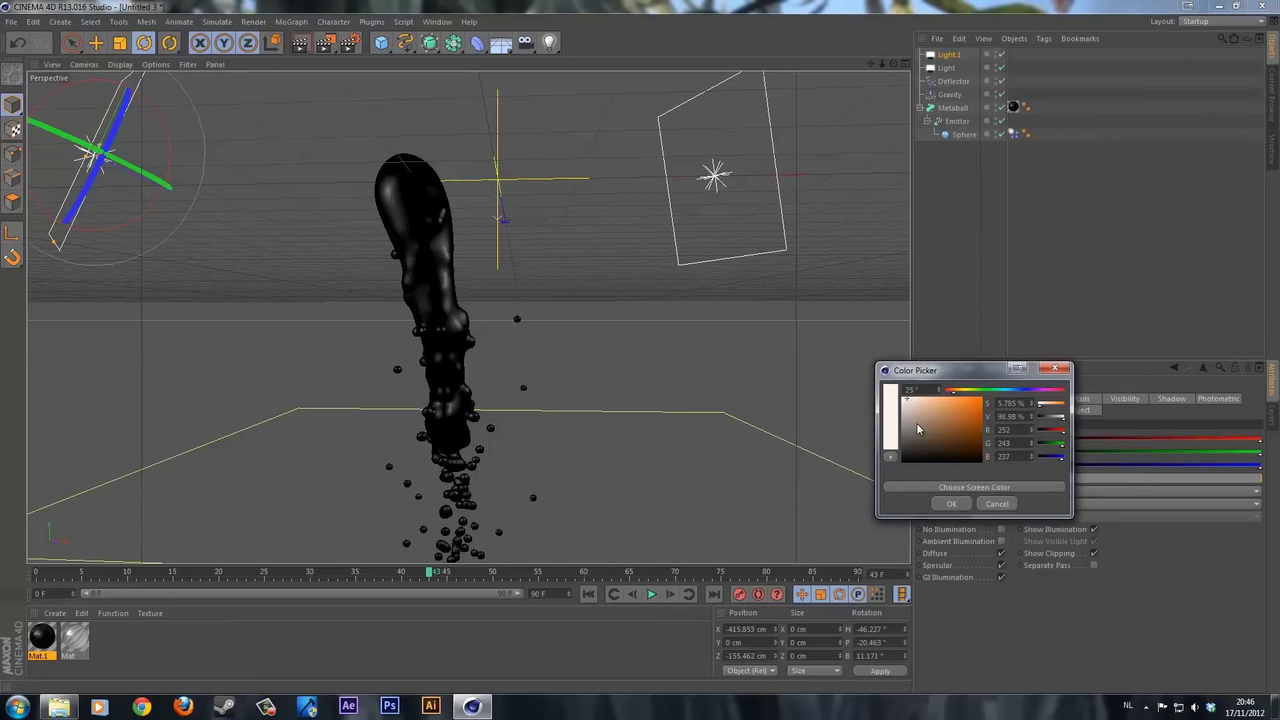
{"action": "left_click", "coordinate": [912, 401]}
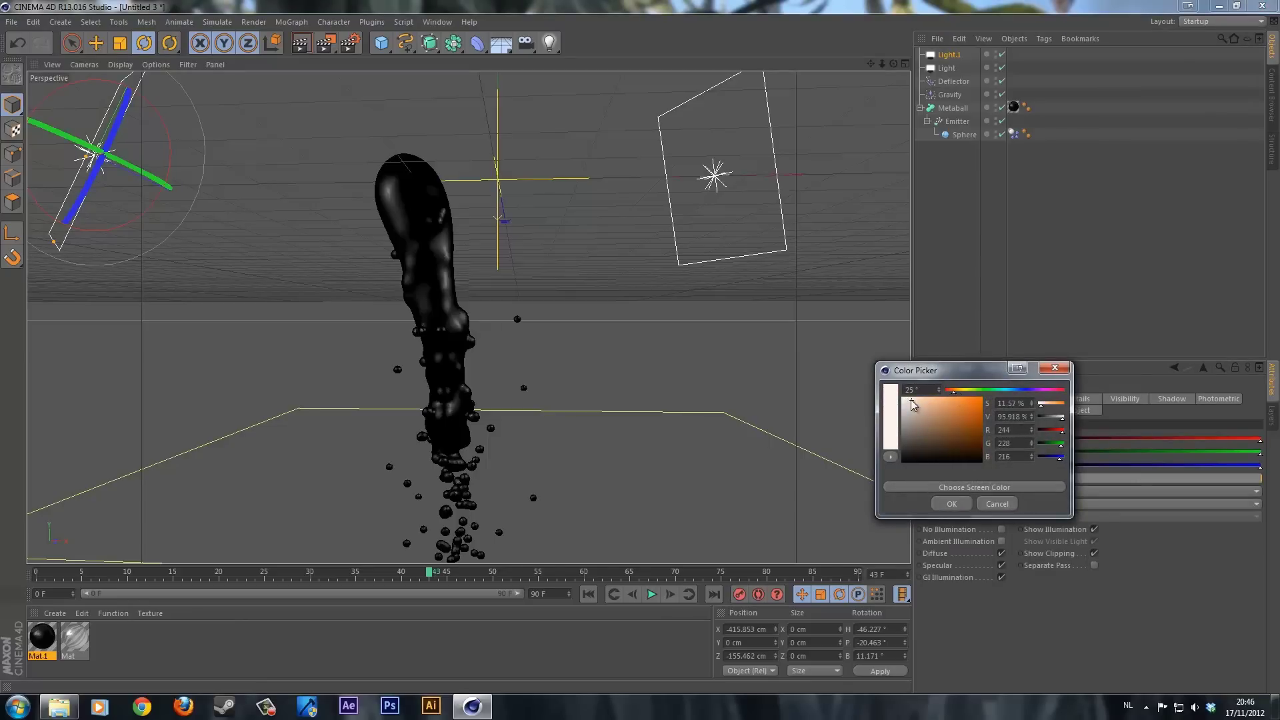
{"action": "left_click", "coordinate": [952, 504]}
- Tint the other light, Light, pale blue (R239 G240 B252)
{"action": "left_click", "coordinate": [950, 71]}
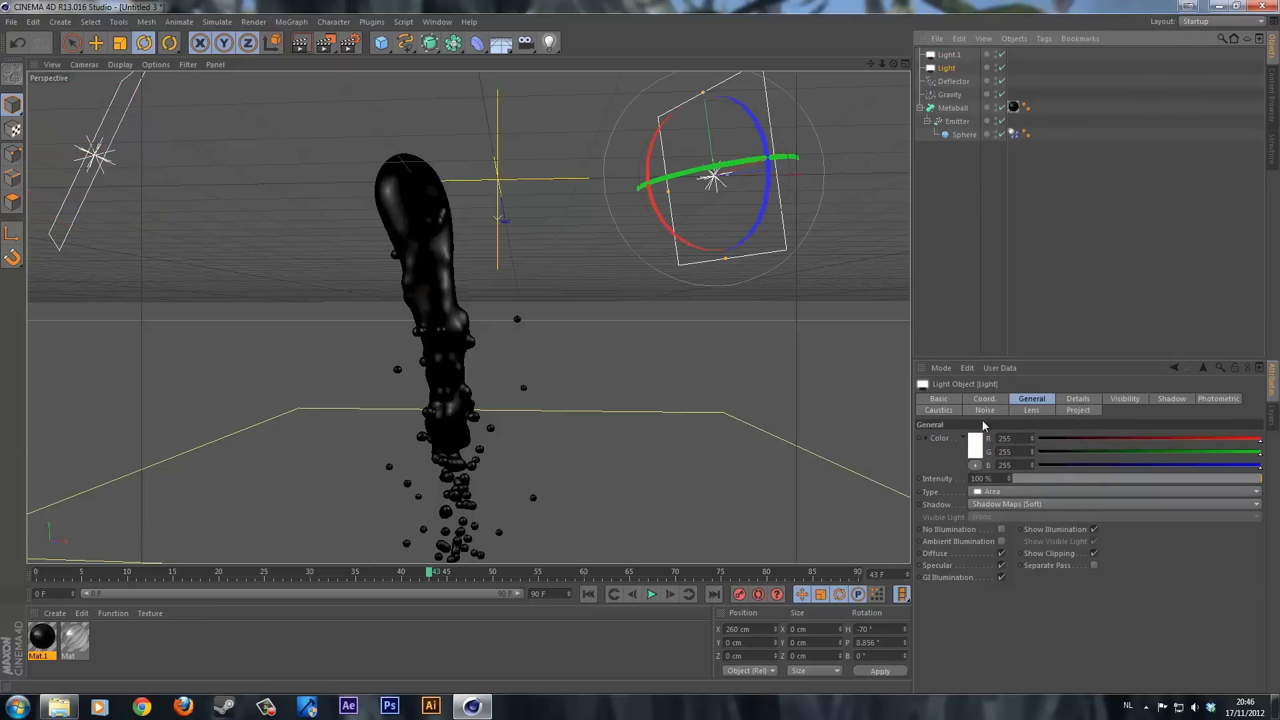
{"action": "left_click", "coordinate": [975, 445]}
{"action": "left_click", "coordinate": [1002, 395]}
{"action": "left_click", "coordinate": [1010, 394]}
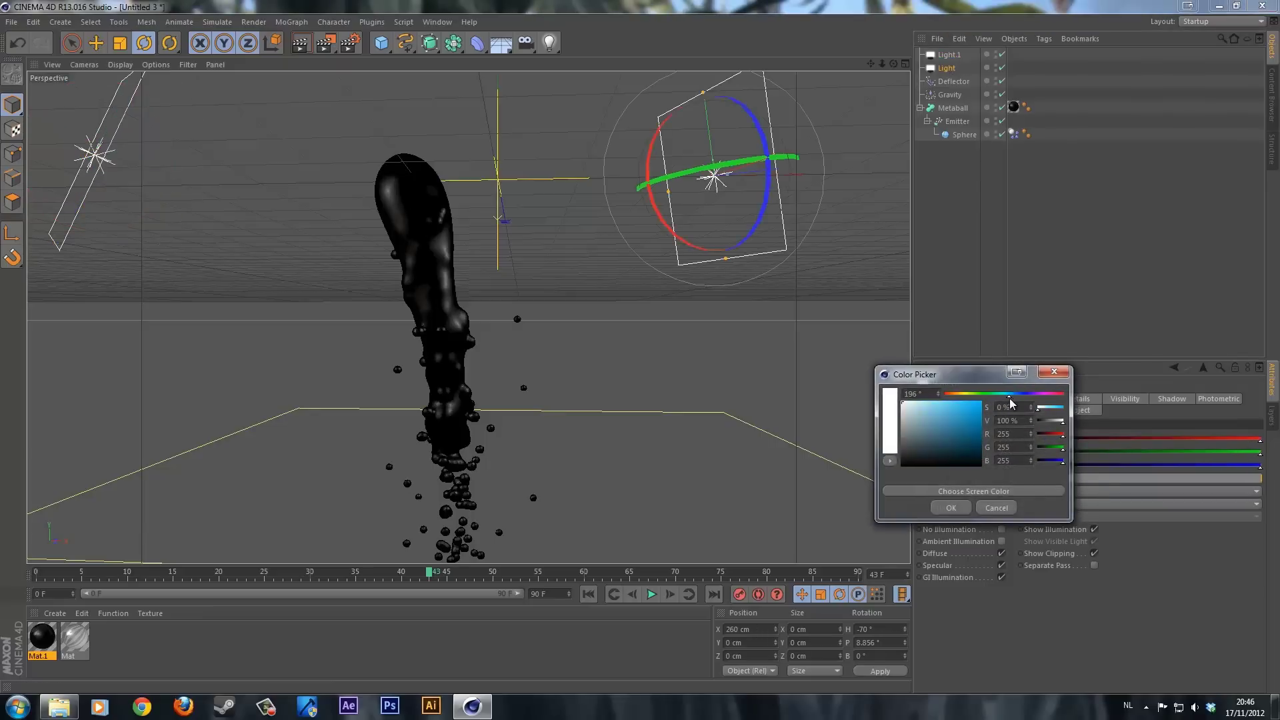
{"action": "left_click_drag", "start_coordinate": [919, 417], "coordinate": [905, 403]}
{"action": "left_click", "coordinate": [951, 508]}
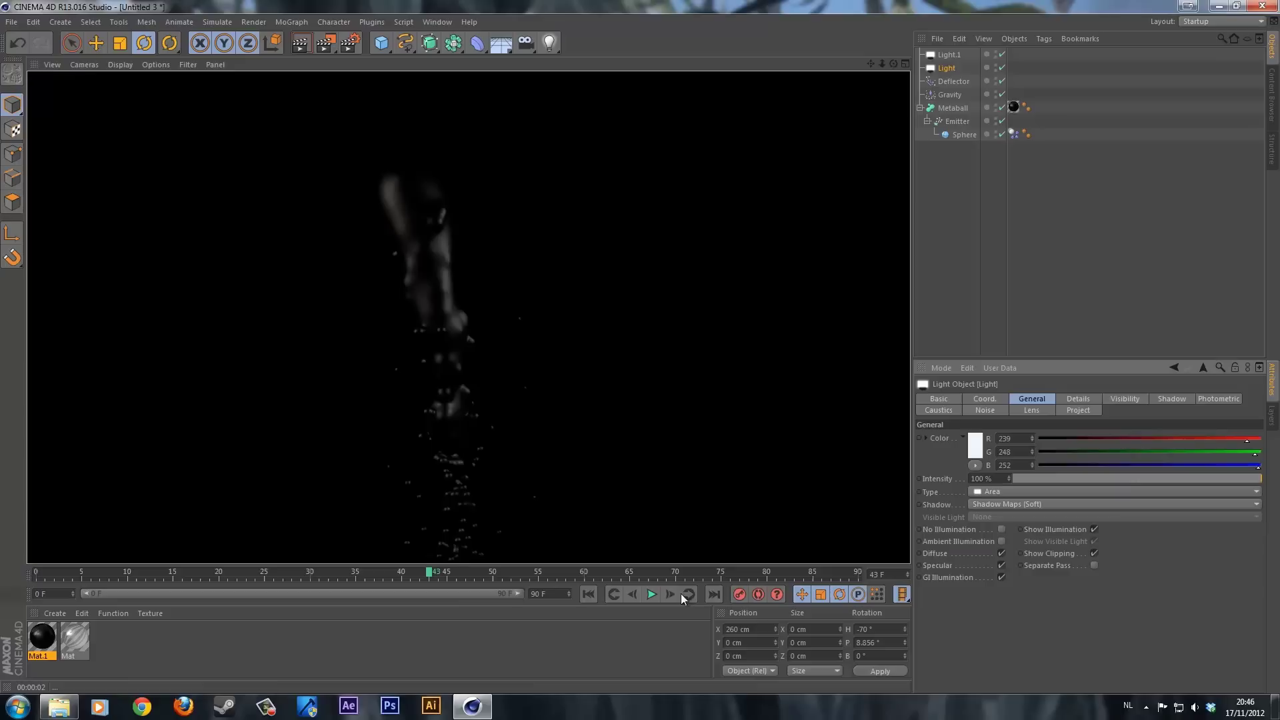
- Advance the animation briefly, then add a Physical Sky from the environment objects
{"action": "left_click", "coordinate": [651, 594]}
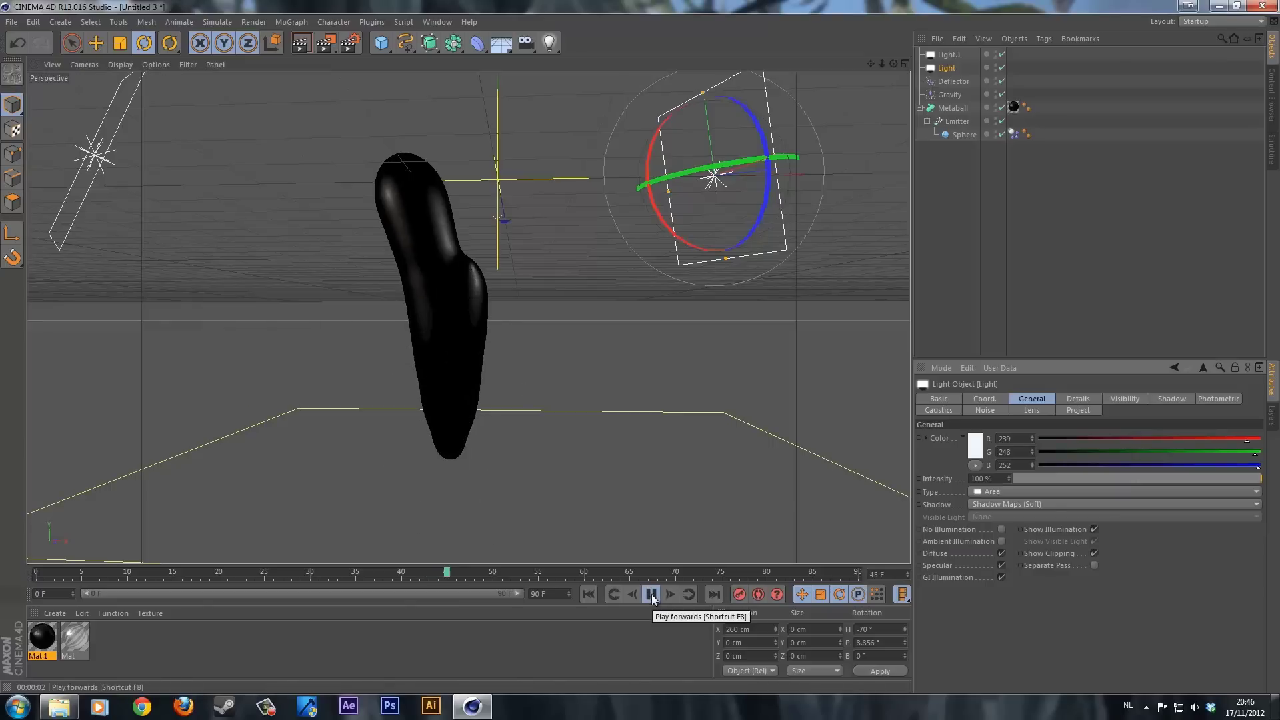
{"action": "left_click", "coordinate": [653, 594]}
{"action": "left_click", "coordinate": [501, 44]}
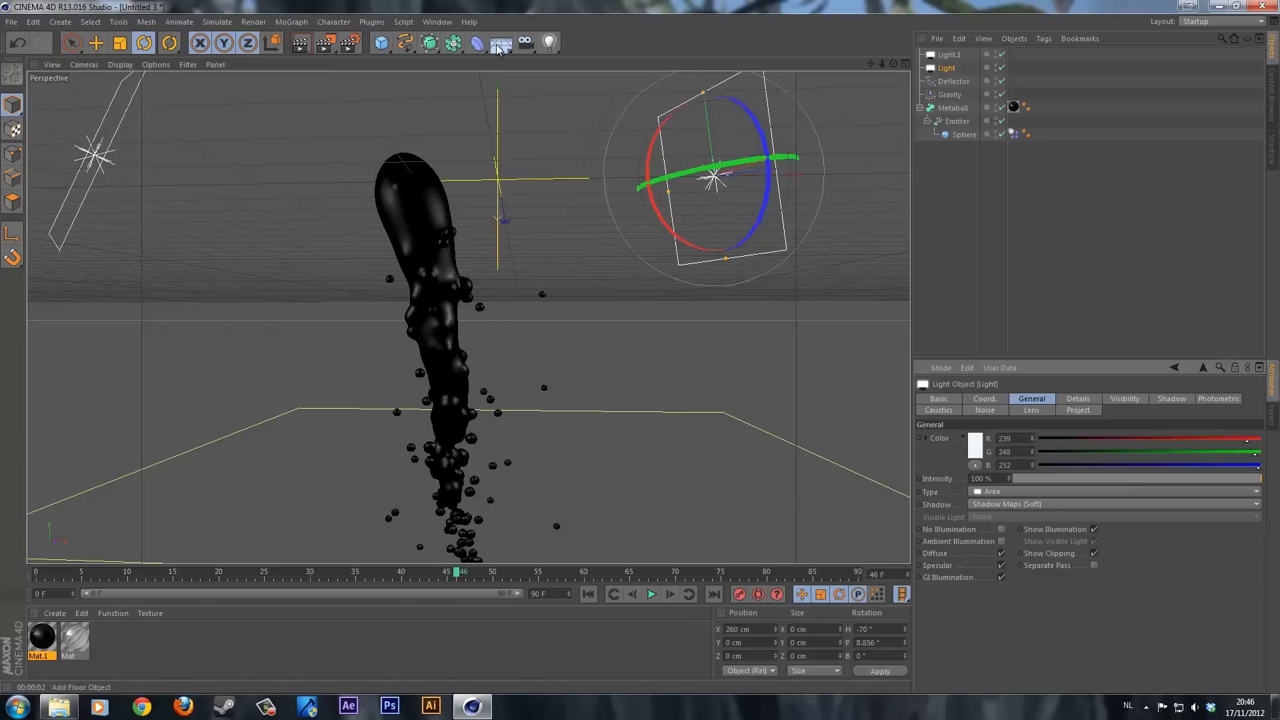
{"action": "left_click", "coordinate": [635, 57]}
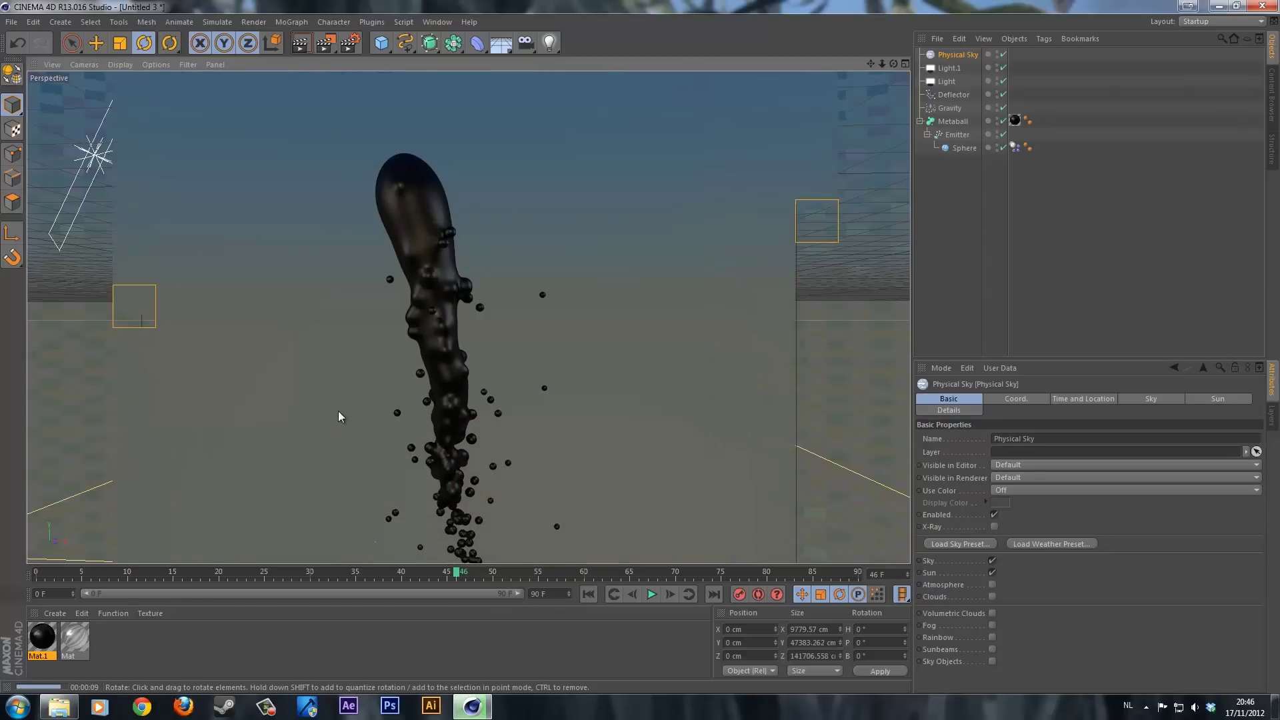
- Add Global Illumination with stochastic samples and record density both set to Low
{"action": "left_click", "coordinate": [351, 43]}
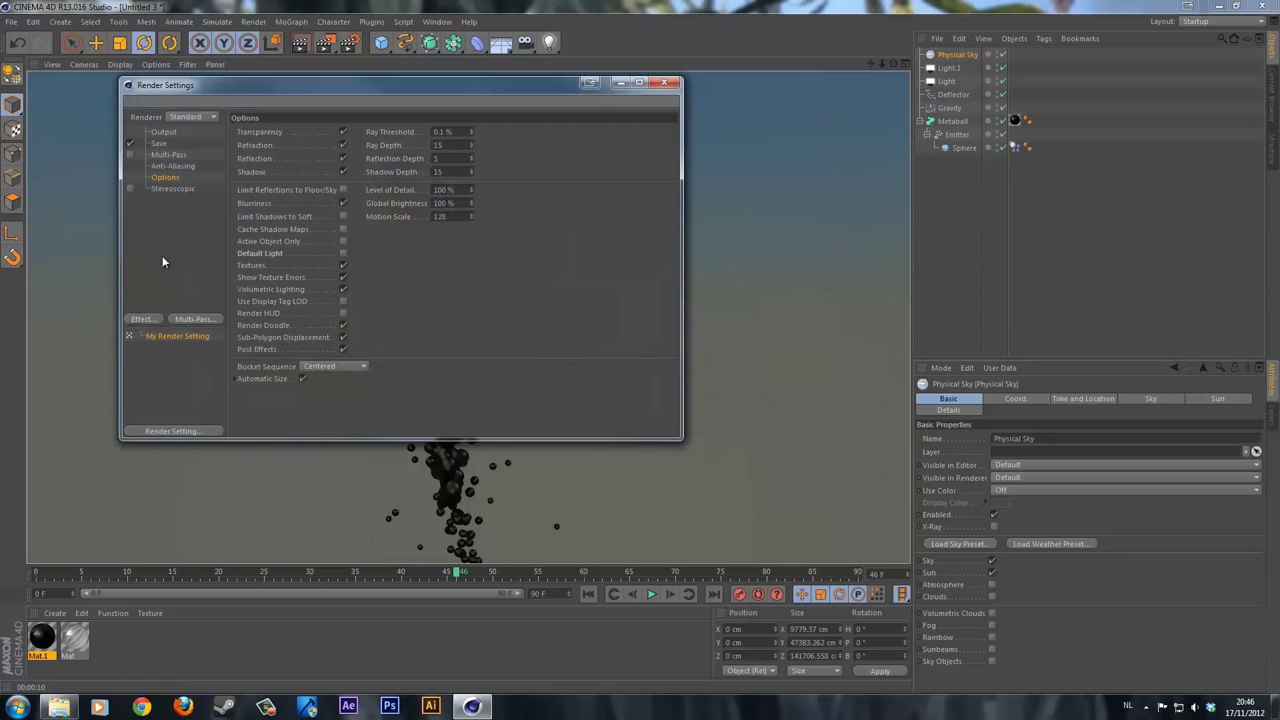
{"action": "left_click", "coordinate": [128, 320]}
{"action": "left_click", "coordinate": [214, 496]}
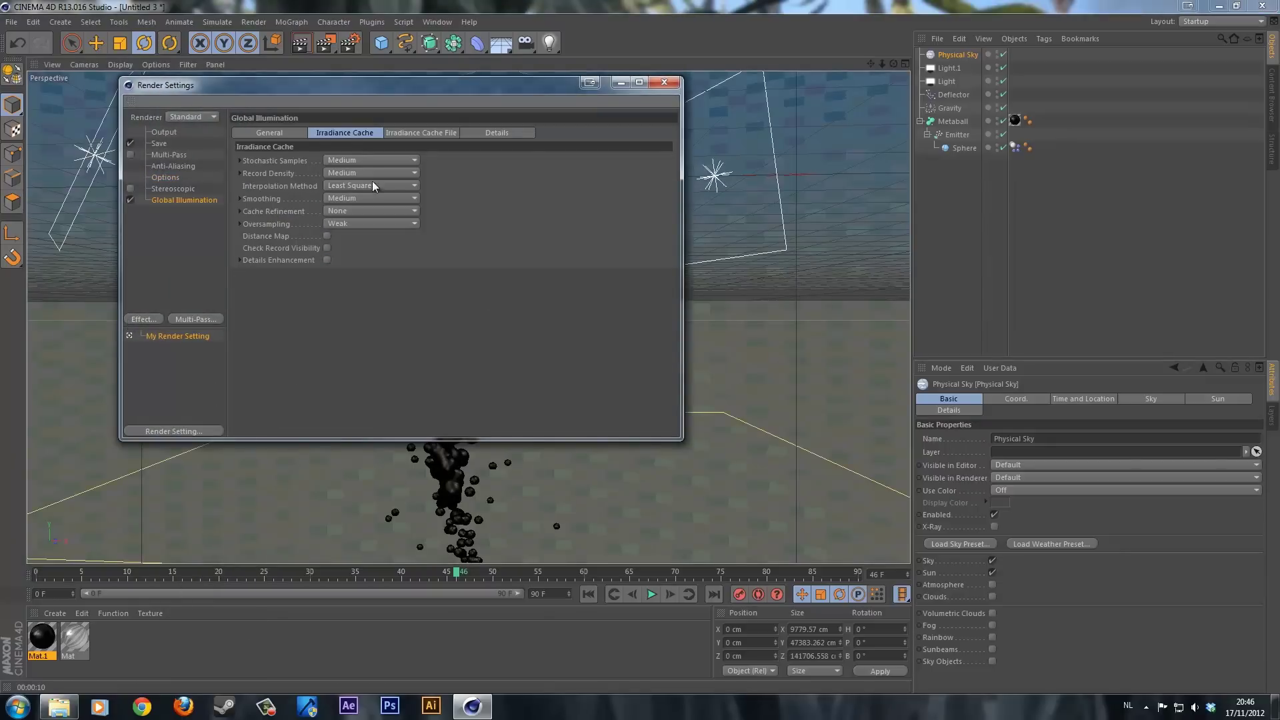
{"action": "left_click", "coordinate": [368, 160]}
{"action": "left_click", "coordinate": [358, 196]}
{"action": "left_click", "coordinate": [334, 173]}
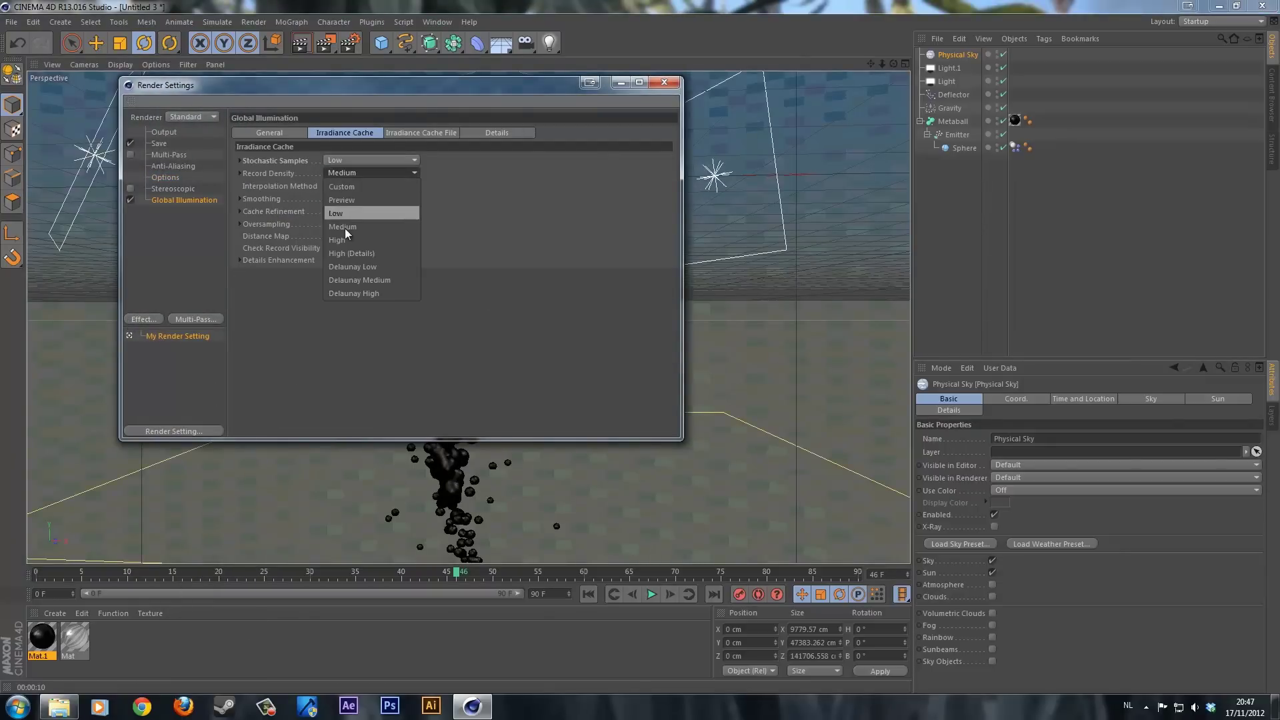
{"action": "left_click", "coordinate": [341, 215]}
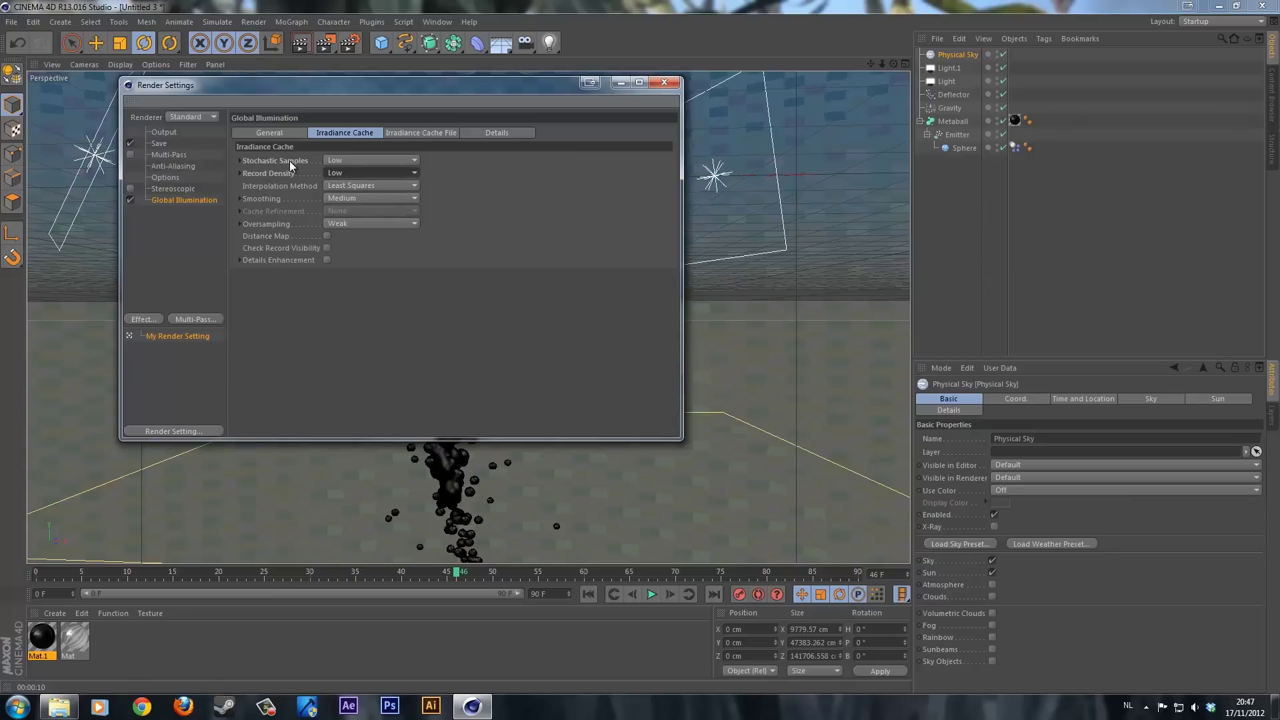
- Render a viewport preview of the globally illuminated scene at frame 46
{"action": "left_click", "coordinate": [355, 160]}
{"action": "left_click", "coordinate": [489, 157]}
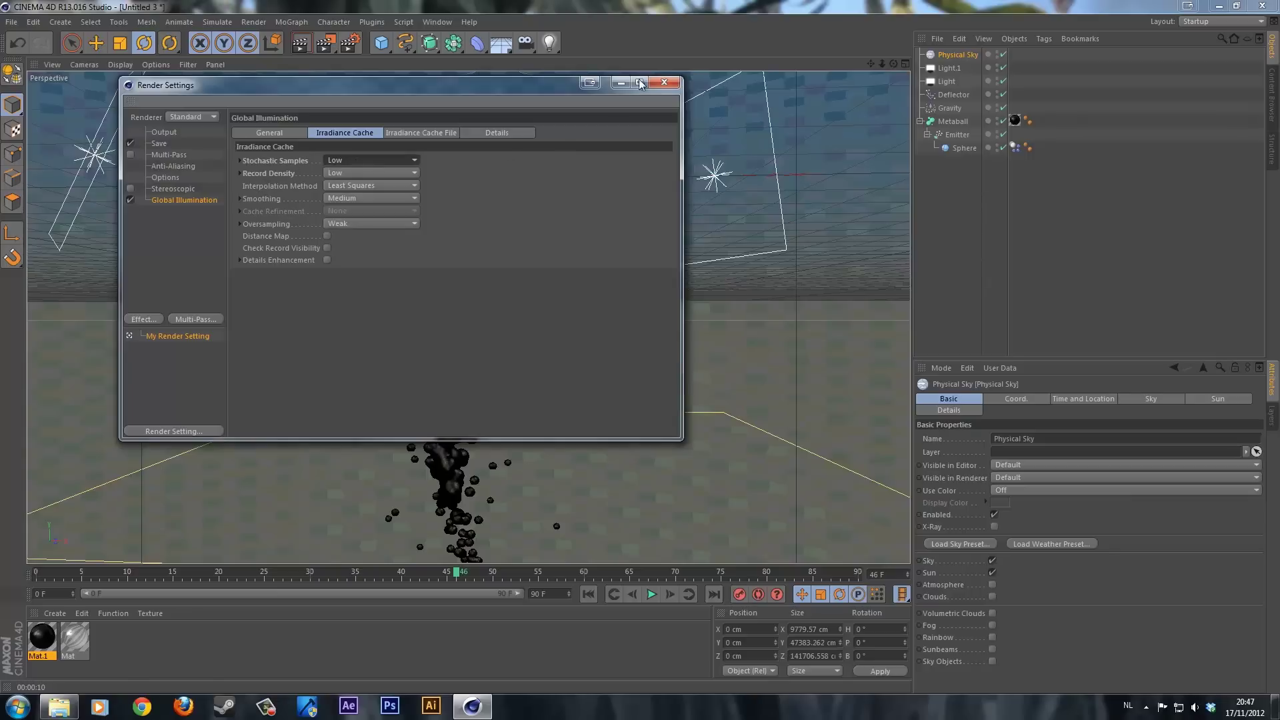
{"action": "left_click", "coordinate": [665, 82]}
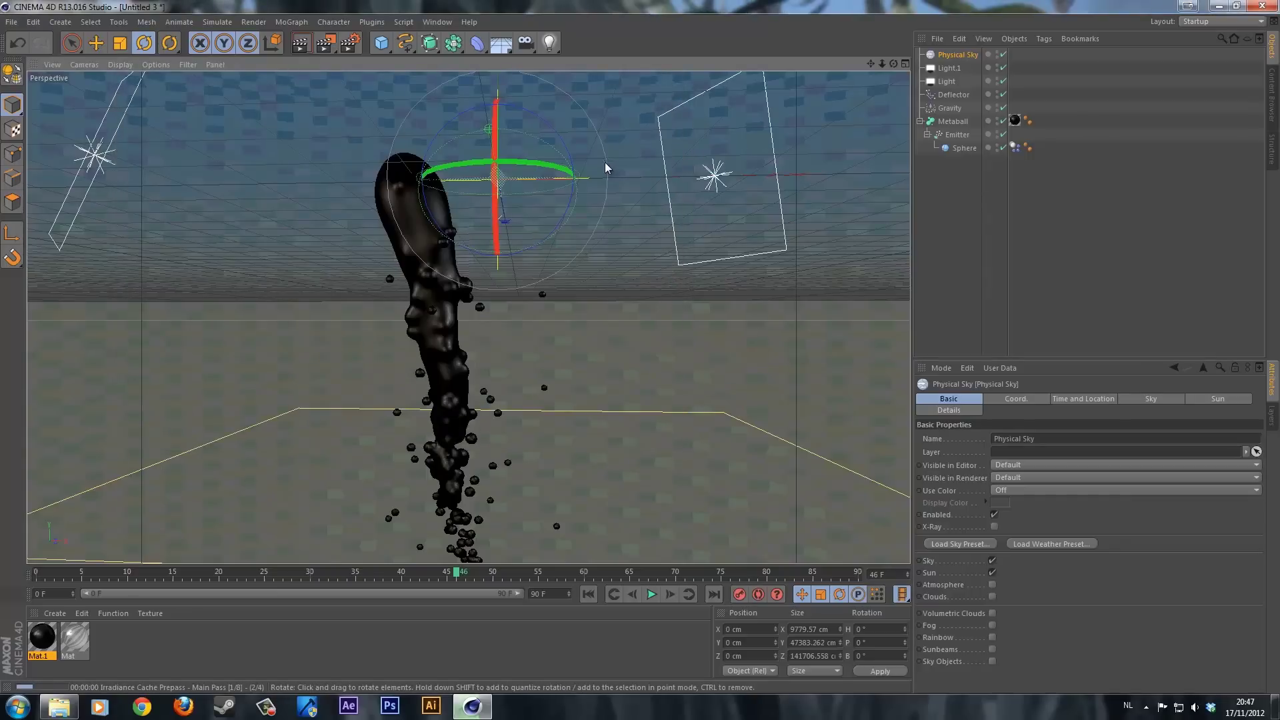
{"action": "key", "text": "ctrl+r"}
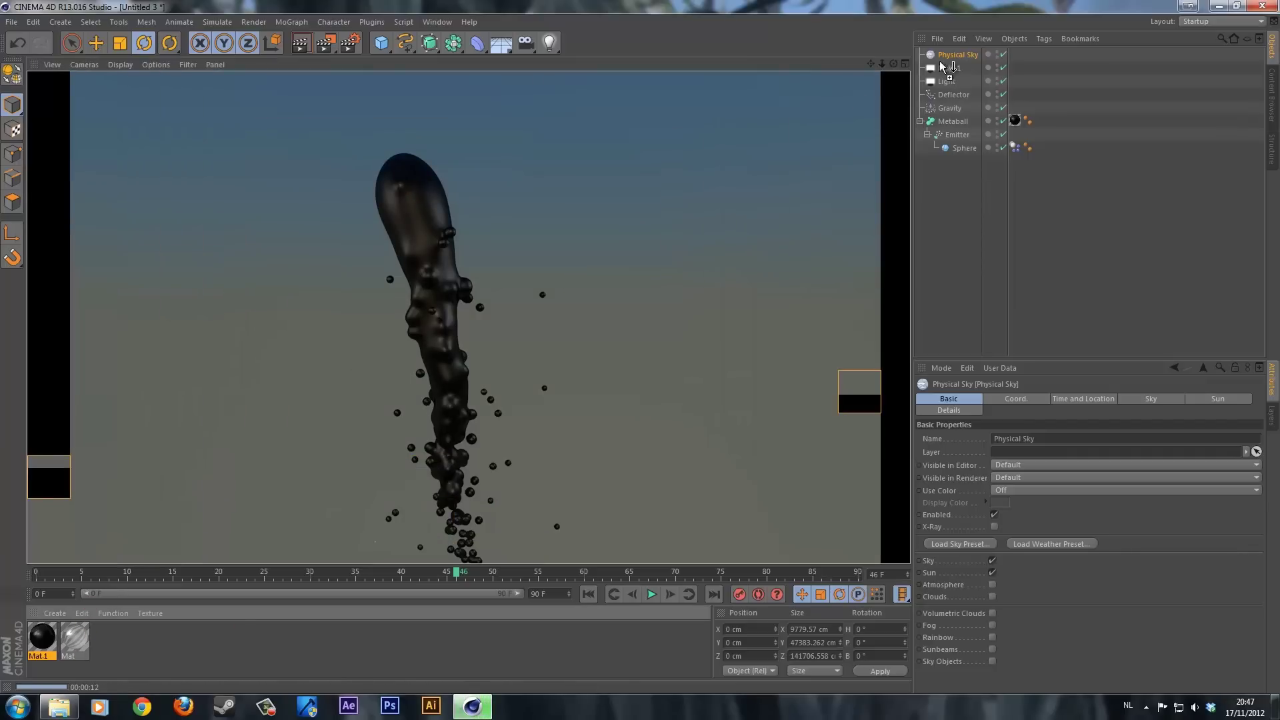
- Put the Mat material on Metaball, turn off Global Illumination, and play the stream to frame 47
{"action": "left_click_drag", "start_coordinate": [959, 57], "coordinate": [955, 122]}
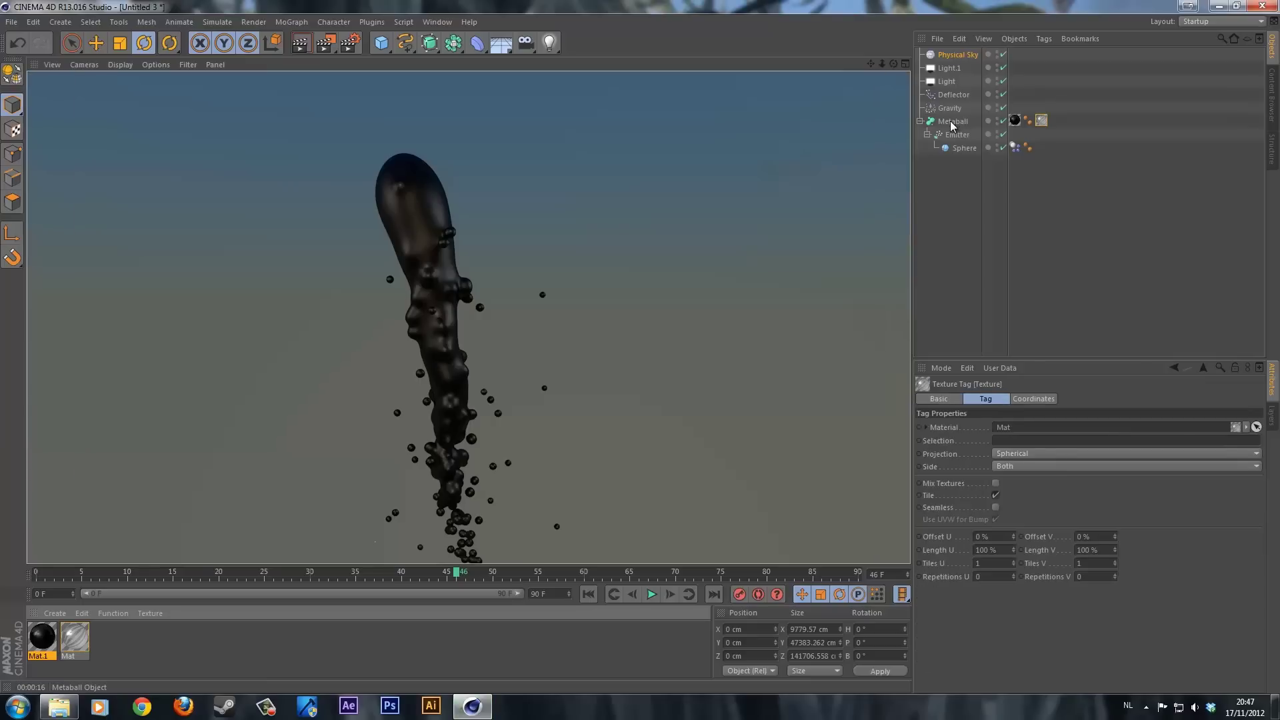
{"action": "key", "text": "ctrl+r"}
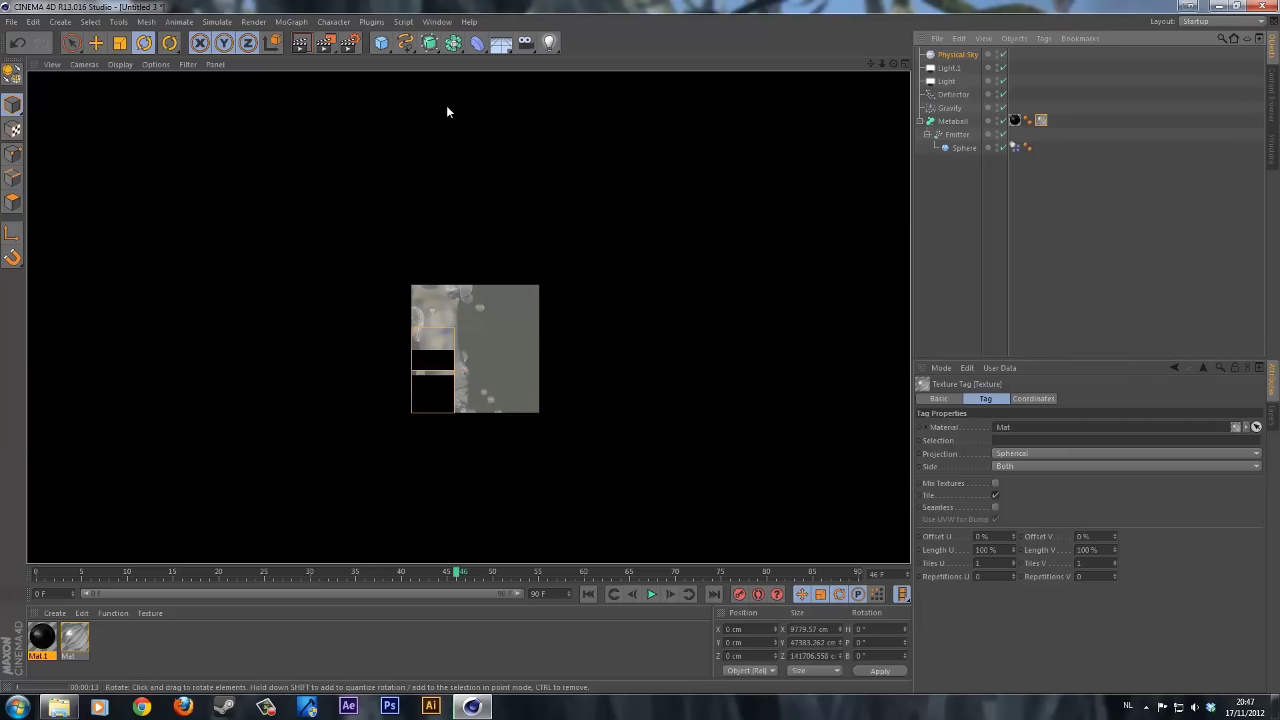
{"action": "left_click", "coordinate": [350, 43]}
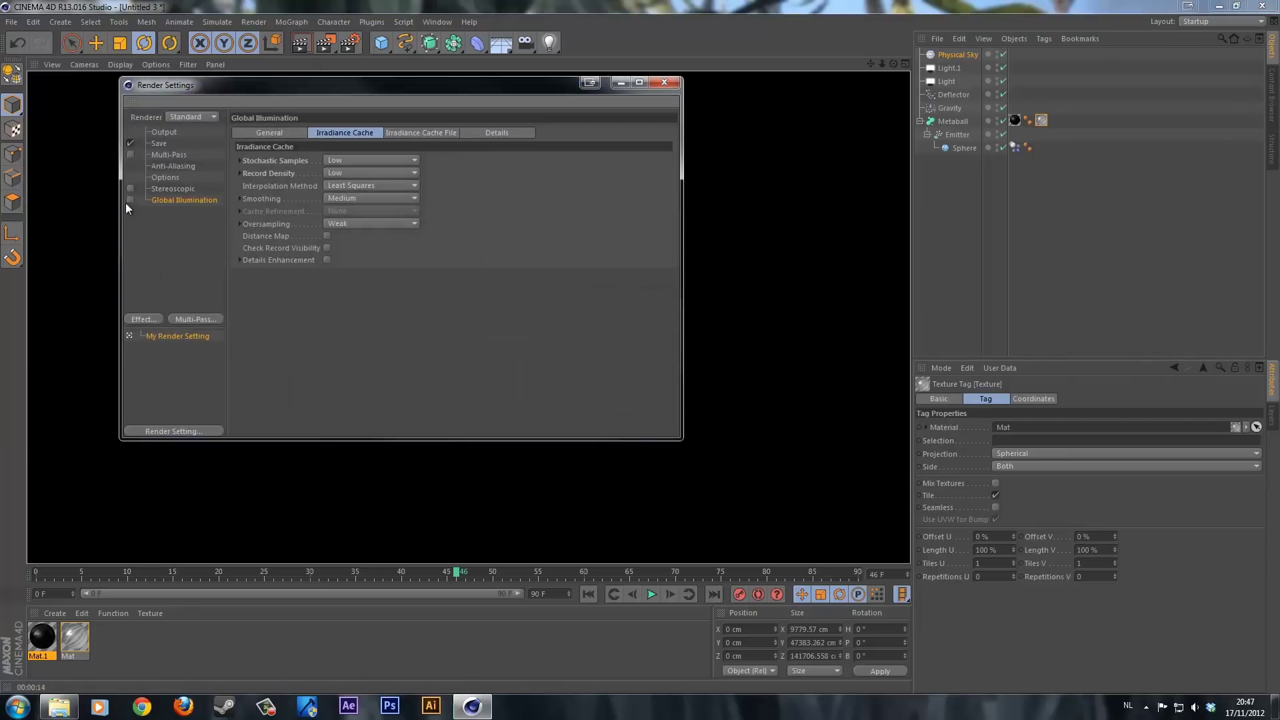
{"action": "left_click", "coordinate": [130, 200]}
{"action": "left_click", "coordinate": [661, 82]}
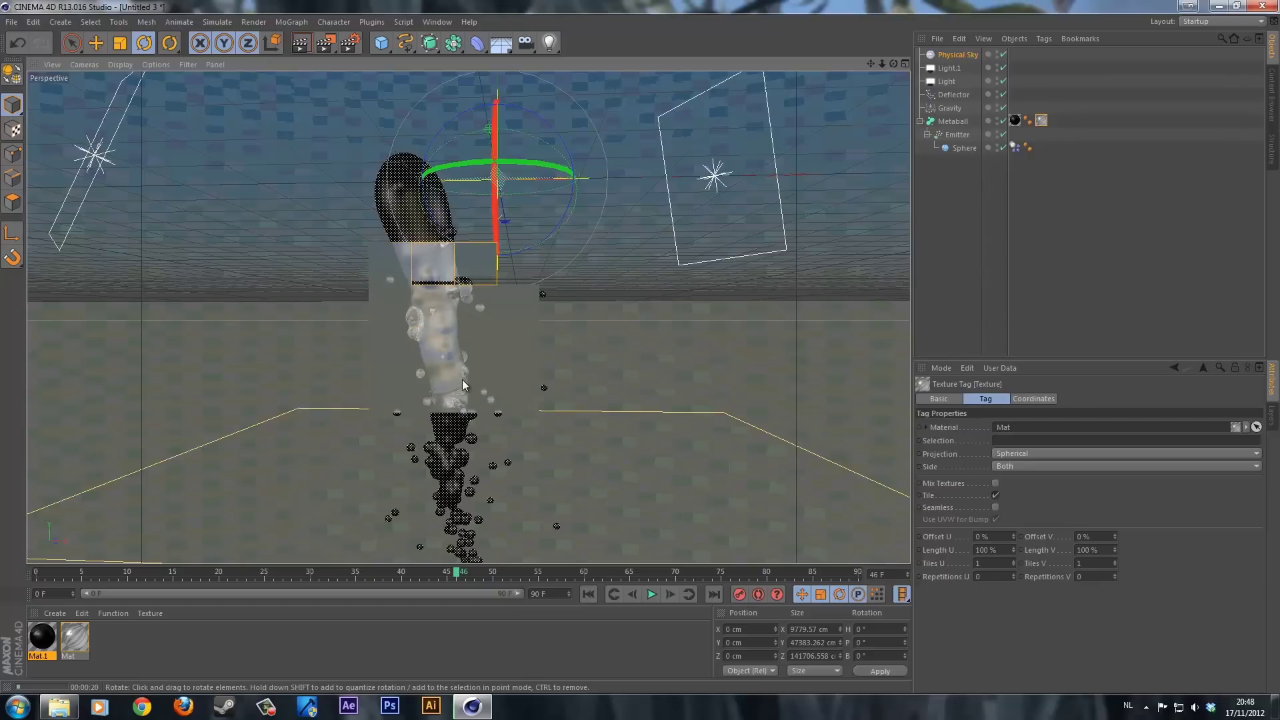
{"action": "left_click", "coordinate": [651, 595]}
{"action": "left_click", "coordinate": [651, 595]}
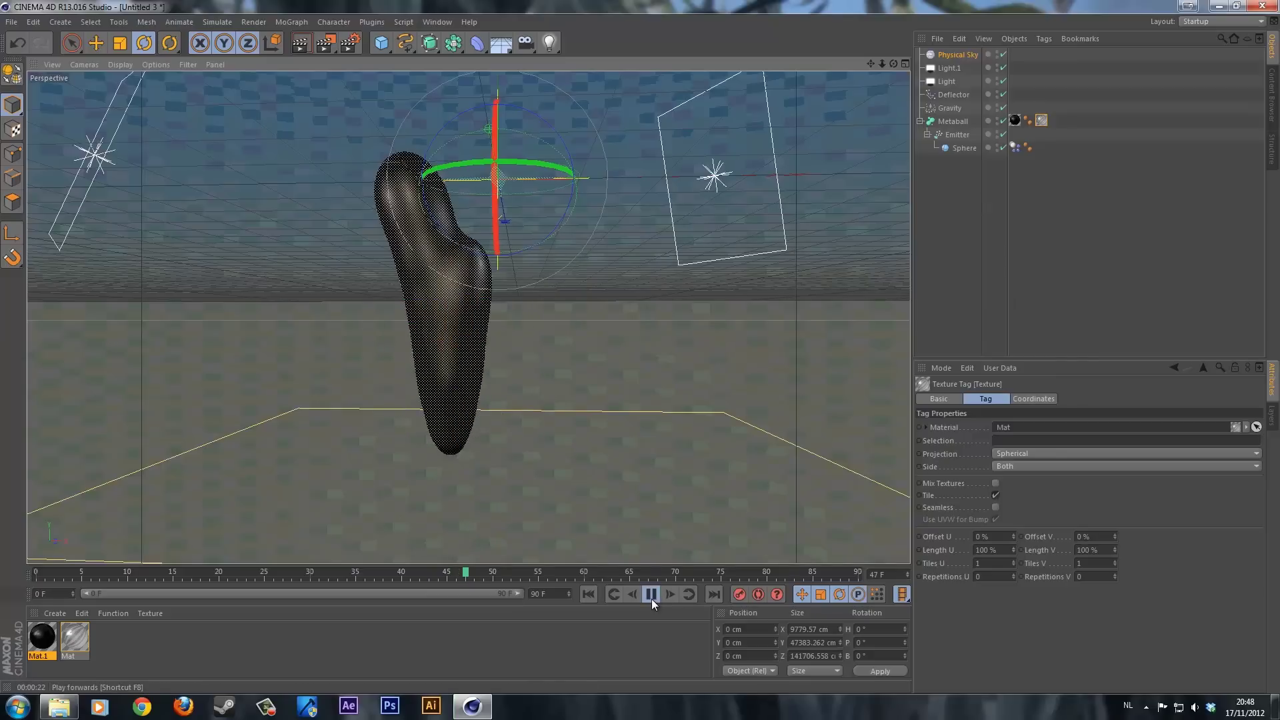